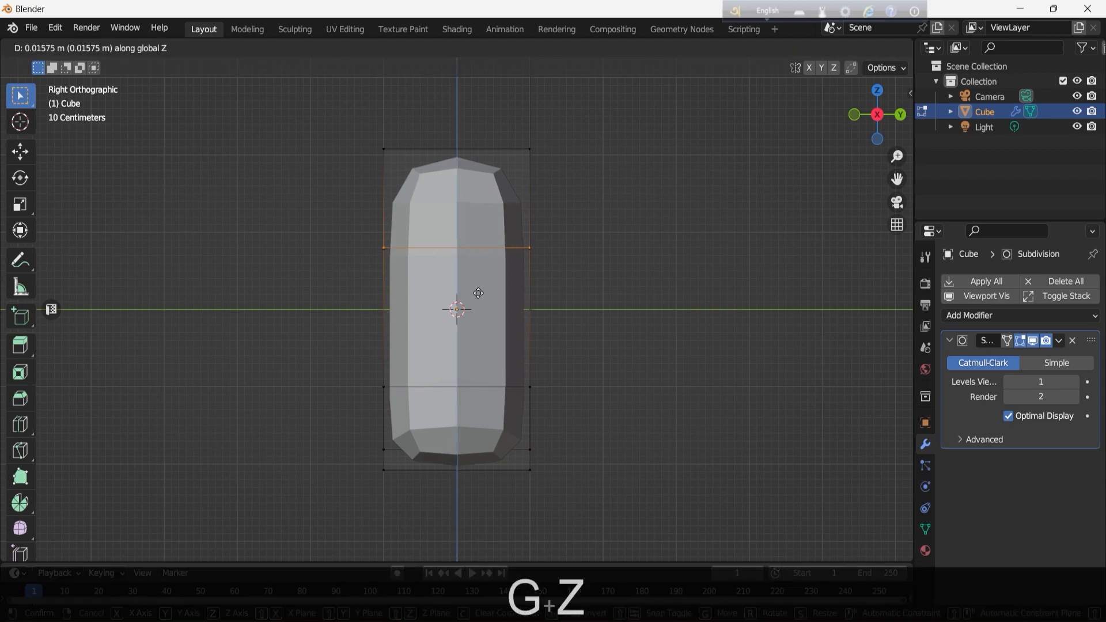
Undo the recent edge loop edits on the elongated cube, including the extra loop near its lower end
click(480, 277)
drag(348, 240, 579, 269)
click(828, 48)
drag(369, 431, 554, 461)
key(ctrl+z)
key(ctrl+z)
key(ctrl+z)
key(ctrl+z)
key(ctrl+z)
Reposition the cube's upper and lower edge loops along Z, toward the two ends of the body
key(g)
key(z)
click(455, 309)
drag(324, 372, 576, 457)
key(g)
key(z)
click(442, 366)
click(751, 327)
click(877, 119)
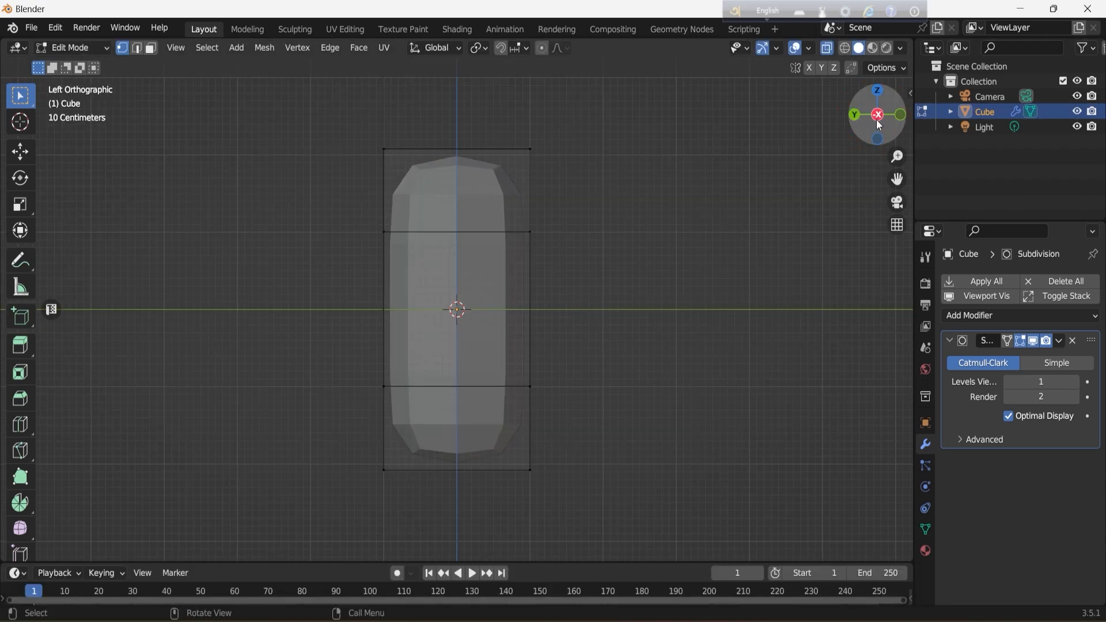
Raise the cube's viewport subdivision level and apply the modifier in Object Mode
drag(877, 122, 883, 127)
drag(1042, 383, 1066, 384)
drag(879, 122, 874, 271)
click(1075, 382)
click(1059, 341)
key(Tab)
click(987, 283)
click(642, 288)
Add a mesh circle at the origin, encircling the middle of the rounded body
scroll(405, 321, up, 1)
key(shift+a)
click(509, 254)
mouse_move(878, 115)
mouse_down()
mouse_move(876, 92)
mouse_move(883, 123)
mouse_up()
click(879, 116)
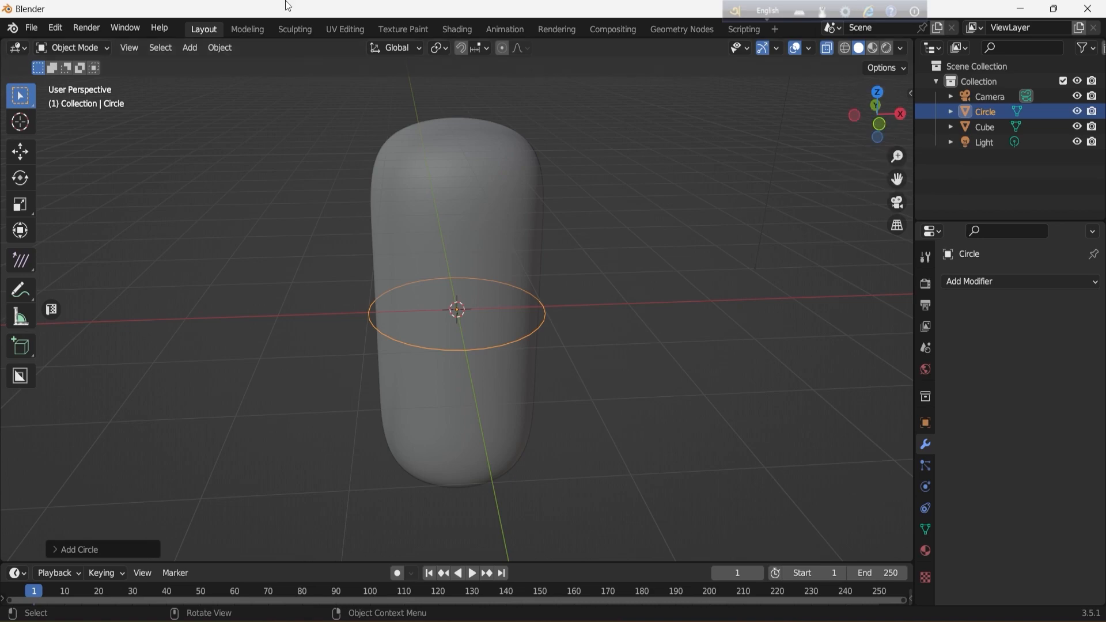
Extrude all of the circle's vertices slightly downward along Z to form a narrow band around the body
click(385, 334)
click(385, 336)
click(73, 47)
click(75, 82)
key(KP_1)
drag(336, 261, 663, 345)
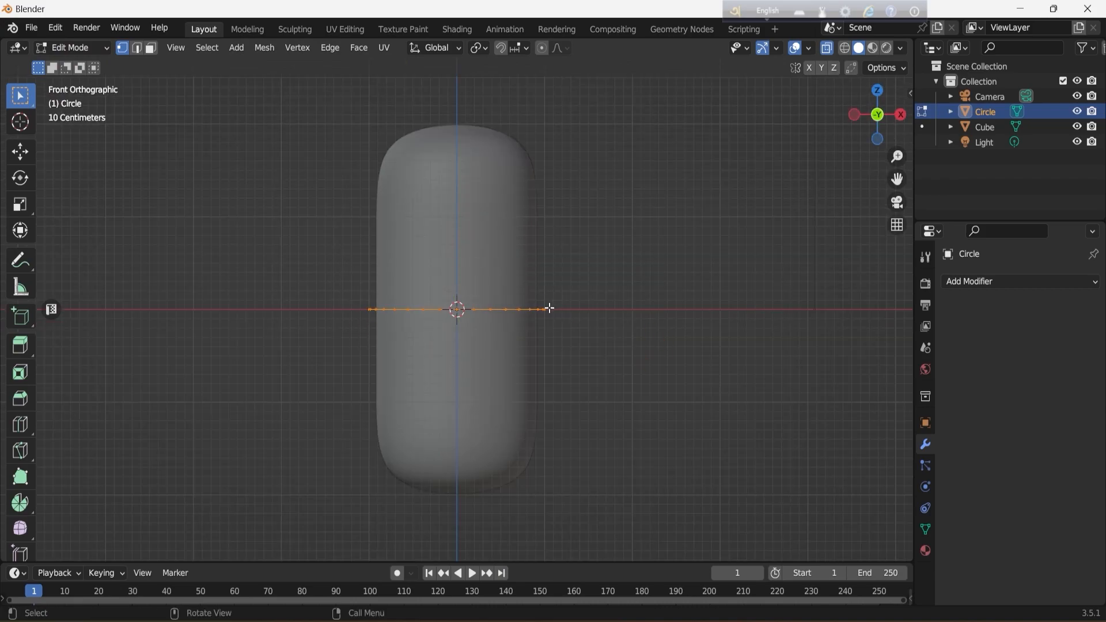
key(e)
key(z)
click(548, 322)
Return to Object Mode and shade the band smooth
middle_drag(548, 322, 609, 374)
drag(877, 114, 929, 83)
click(75, 48)
click(81, 65)
right_click(497, 325)
click(497, 294)
scroll(661, 283, up, 2)
click(886, 112)
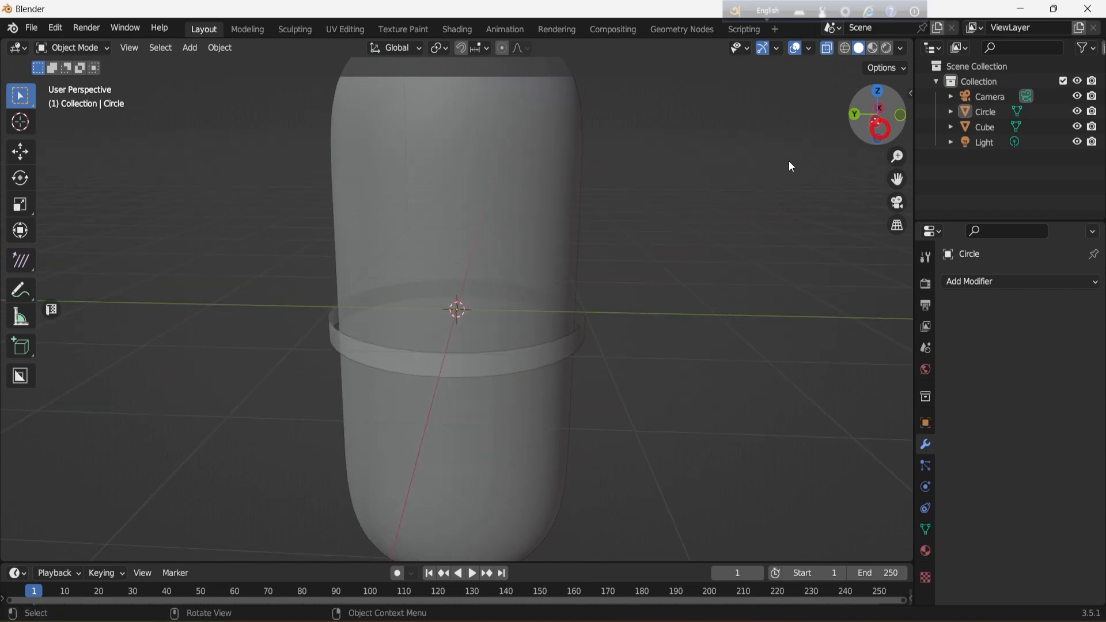
scroll(574, 320, up, 3)
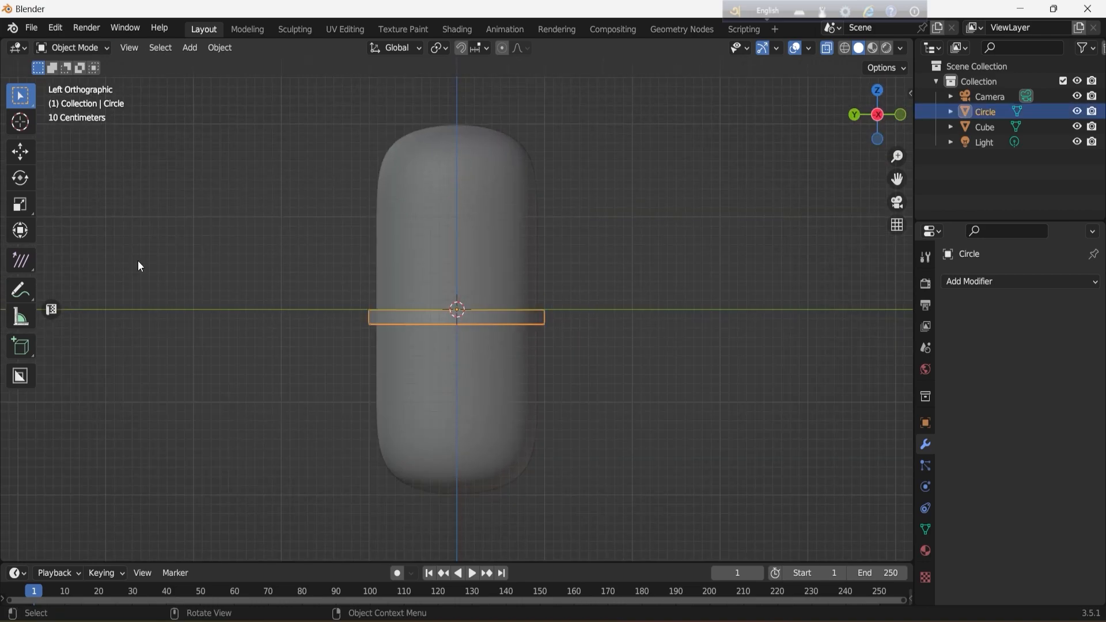
Add a mesh cylinder at the origin and scale it down to knob size
click(623, 284)
middle_drag(622, 284, 572, 369)
key(shift+a)
click(334, 345)
key(s)
click(487, 299)
Try rotating the small cylinder 90 degrees about the X and Y axes
text(rx90)
right_click(529, 257)
text(ry90)
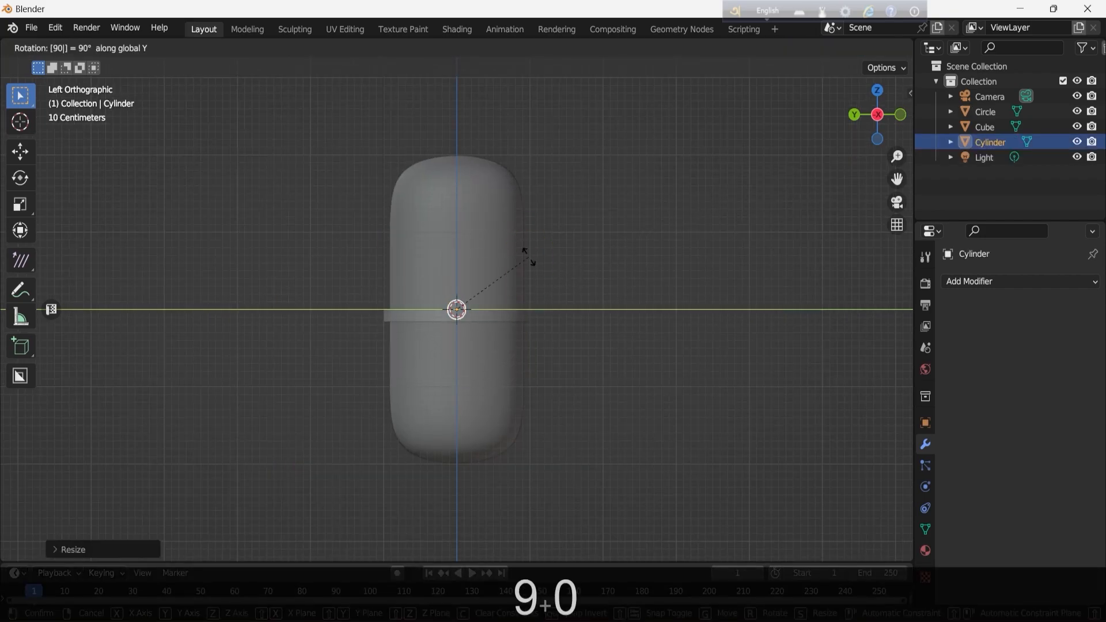
key(Return)
key(ctrl+z)
Rotate the cylinder 90 degrees about X and move it along Y to just outside the body's side
drag(876, 125, 878, 137)
scroll(489, 318, up, 3)
key(g)
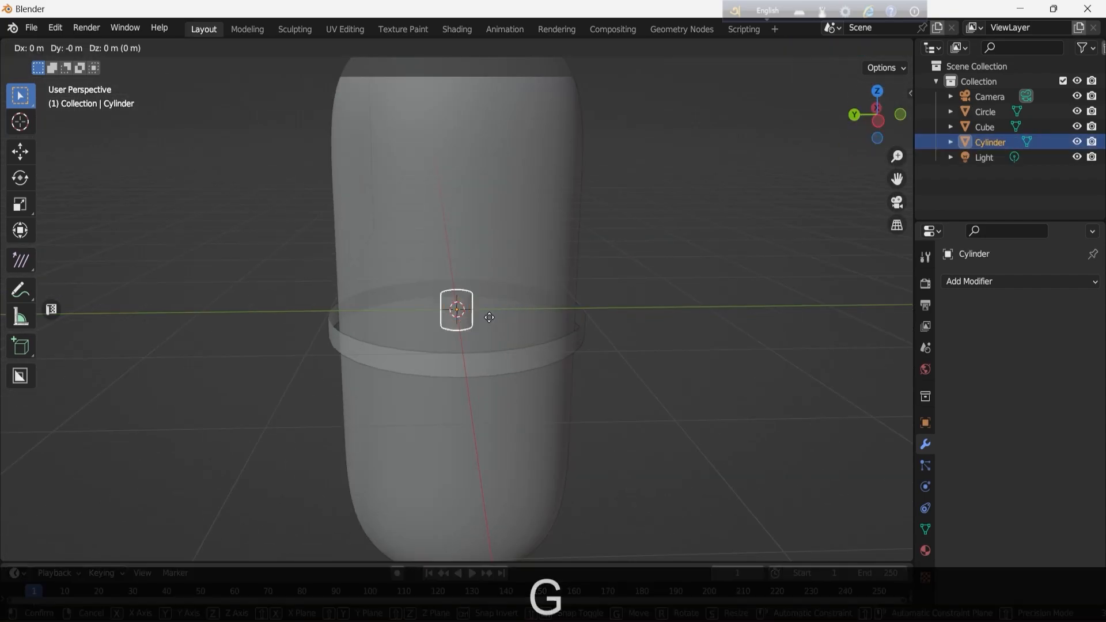
key(y)
click(372, 310)
text(rx9gy)
click(340, 313)
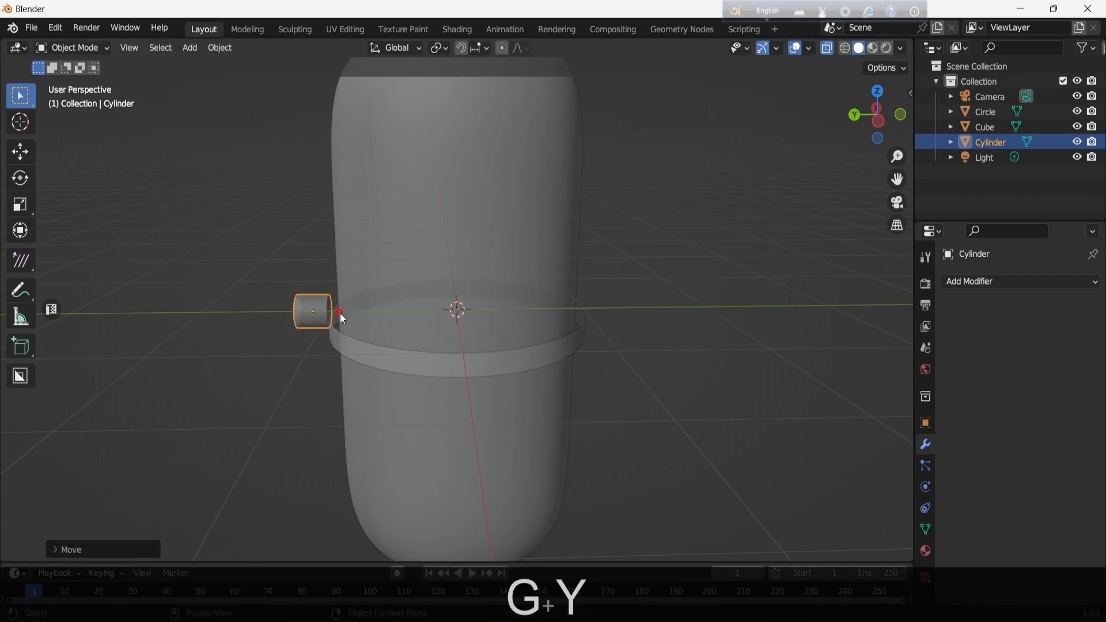
Lower the cylinder along Z, scale it down further and move it against the body's side
click(878, 121)
scroll(219, 279, up, 3)
key(g)
key(z)
click(221, 305)
key(s)
click(576, 264)
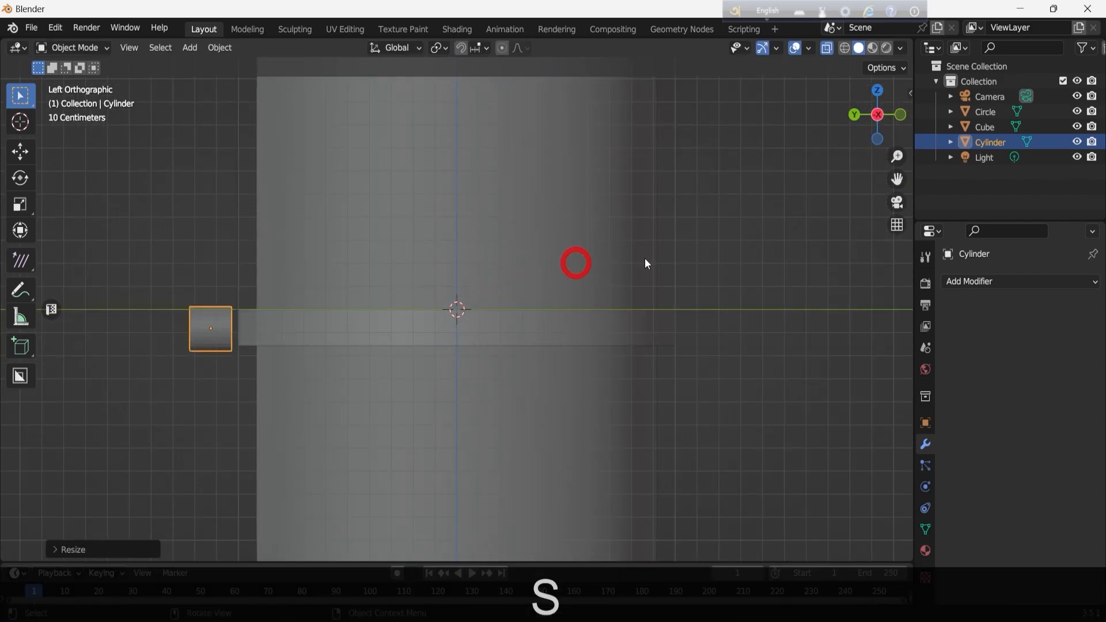
key(g)
click(298, 338)
Move the cylinder down along Z so it sits below the band
drag(879, 117, 946, 120)
click(888, 119)
scroll(743, 273, down, 3)
scroll(745, 279, up, 2)
key(g)
key(z)
click(291, 369)
scroll(424, 324, down, 3)
key(g)
key(z)
key(g)
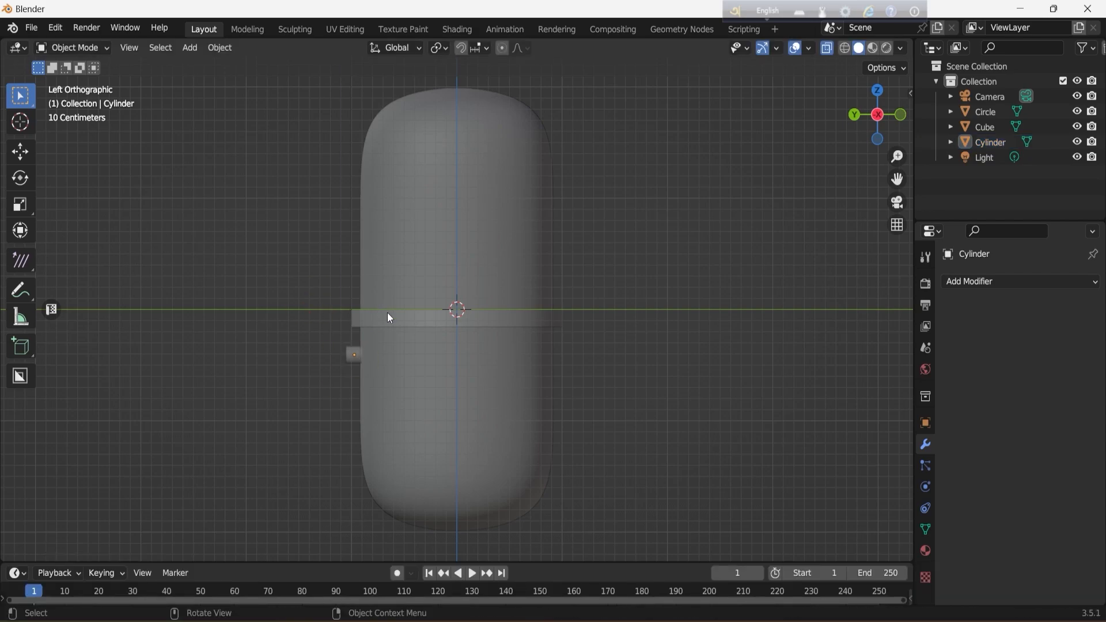
Raise the band slightly so it is vertically centered on the origin
click(398, 318)
key(g)
click(424, 316)
click(309, 396)
scroll(308, 392, up, 2)
Raise the cylinder along Z so it sits closer beneath the band
click(309, 376)
key(g)
key(z)
click(314, 355)
scroll(184, 360, up, 4)
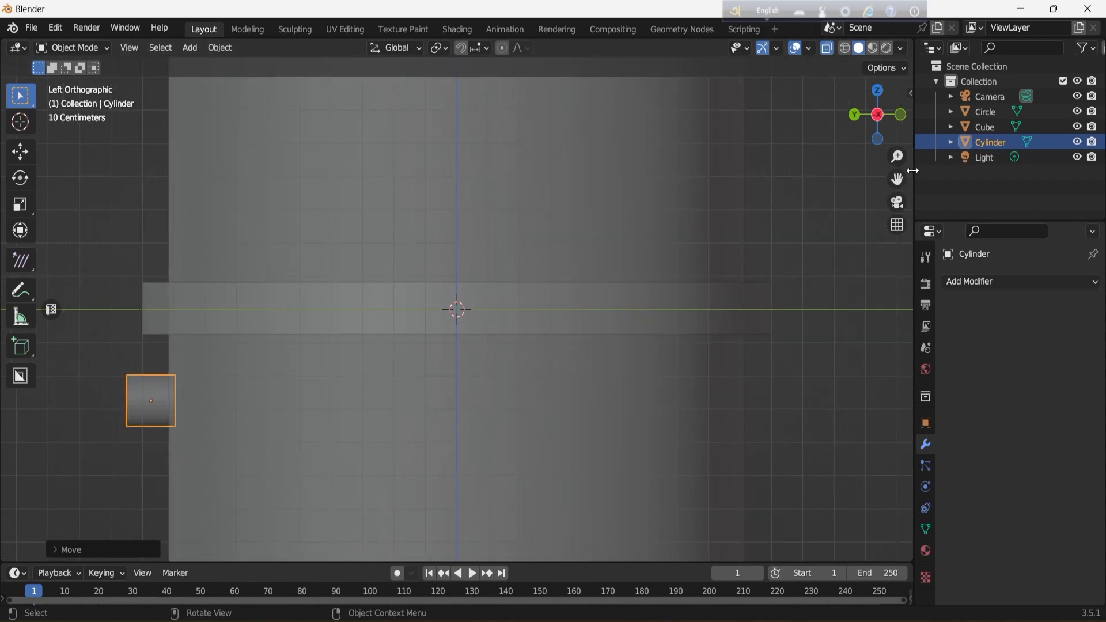
Shade the small cylinder smooth
drag(897, 178, 1050, 155)
right_click(303, 363)
click(260, 293)
Extrude the cylinder's outer end a short distance outward along Y in Edit Mode
click(95, 51)
click(75, 82)
drag(230, 313, 290, 460)
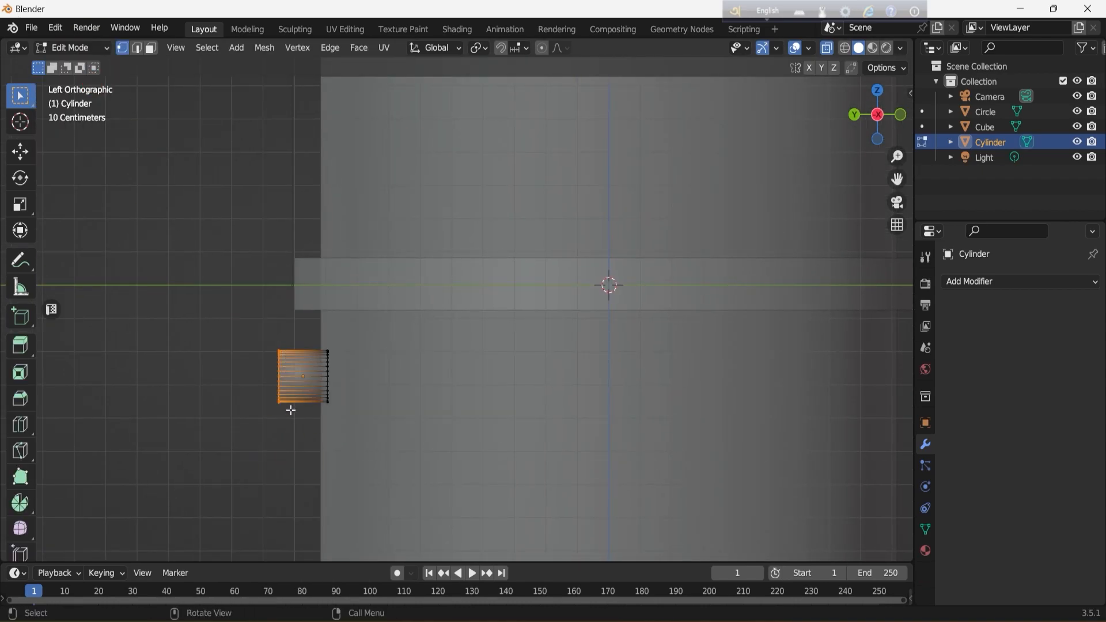
key(g)
key(y)
click(283, 407)
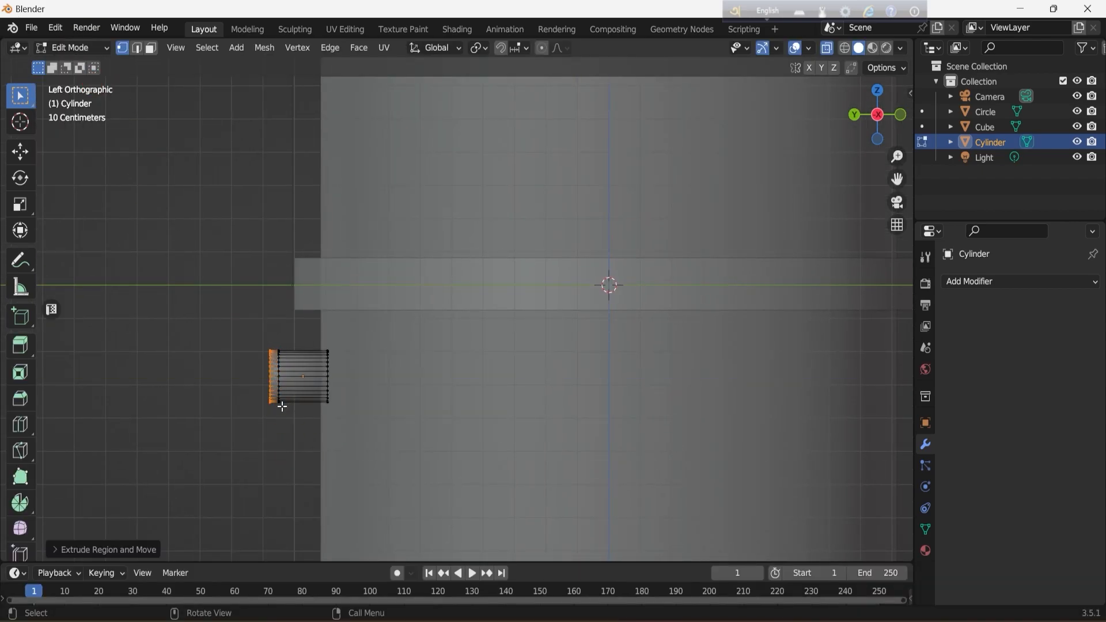
Extrude the cylinder's outer end farther out, then enlarge the end section and shift it along Y
key(e)
click(204, 377)
drag(188, 314, 268, 442)
key(s)
click(390, 401)
key(g)
key(y)
click(385, 398)
Add a loop cut around the cylinder's inner section and shift it along Y
key(ctrl+r)
click(307, 359)
click(308, 361)
key(g)
key(y)
click(292, 362)
Shorten the knob by moving its outer end ring along Y, and return to Object Mode with X-ray off
drag(162, 295, 210, 427)
key(g)
key(y)
click(230, 402)
click(190, 329)
scroll(190, 330, down, 7)
click(828, 49)
scroll(170, 381, up, 3)
key(Tab)
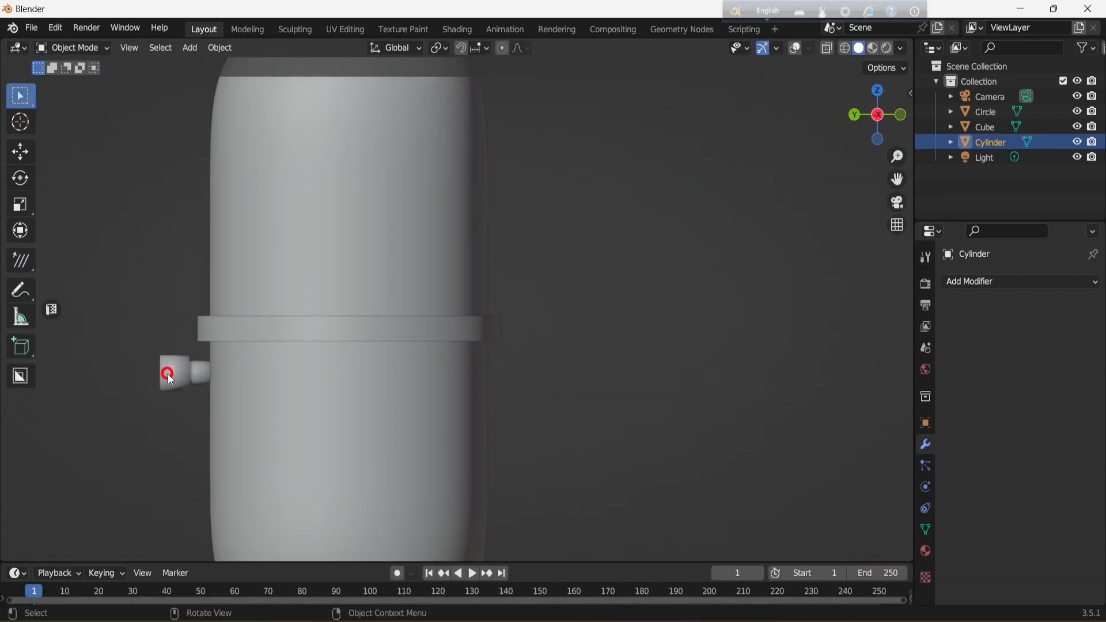
Add a Subdivision Surface modifier to the knob cylinder
click(1021, 282)
click(825, 535)
key(KP_Decimal)
scroll(466, 395, up, 3)
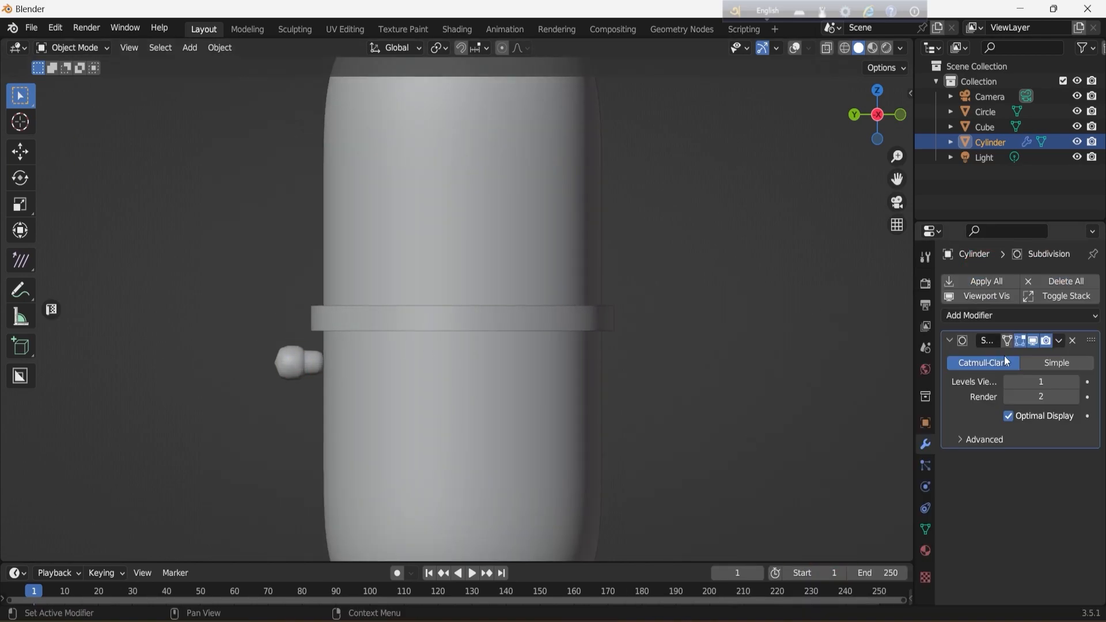
scroll(534, 299, up, 1)
Rescale the knob cylinder and delete it from the scene
key(s)
click(484, 363)
key(x)
click(357, 345)
scroll(463, 369, up, 1)
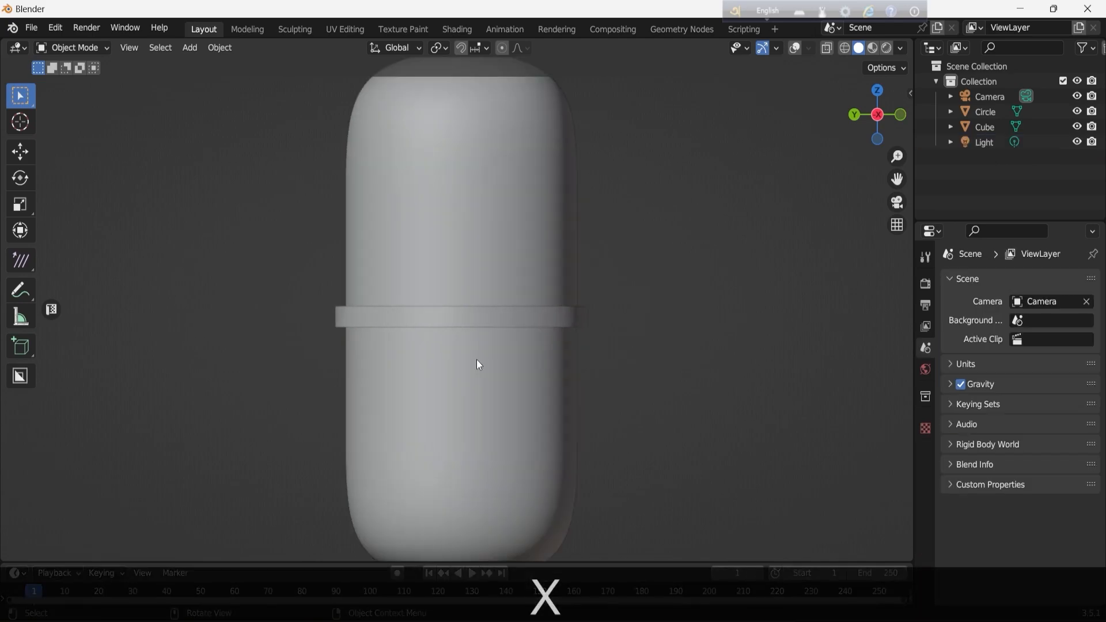
Add a second mesh circle at the origin and rotate it 90 degrees about the Y axis
scroll(415, 331, down, 2)
scroll(404, 324, up, 1)
key(shift+a)
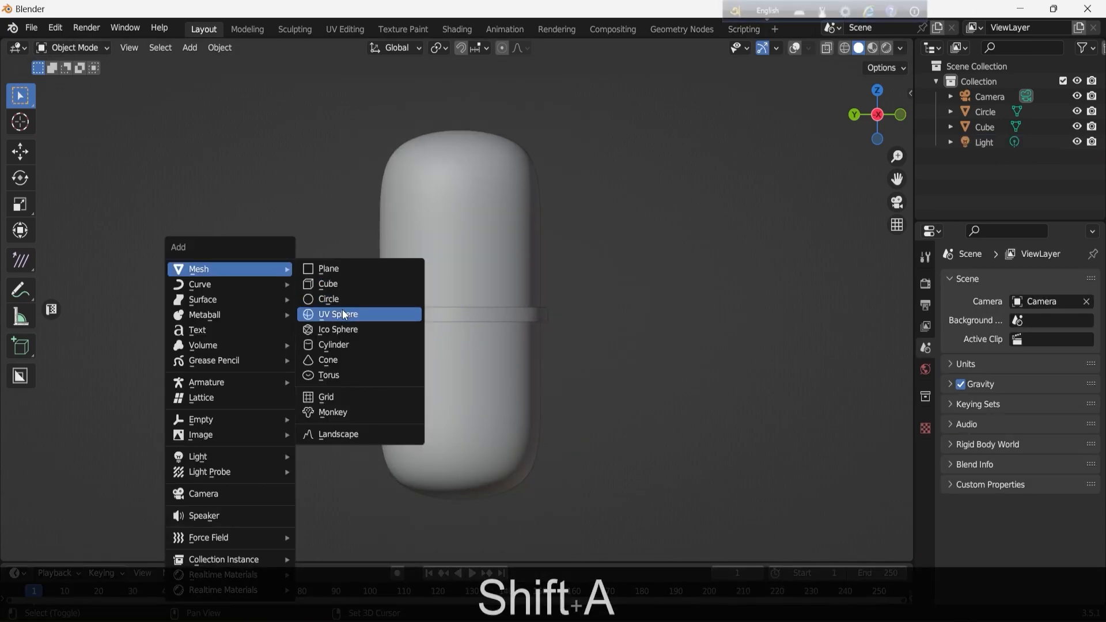
click(328, 296)
click(796, 47)
text(rx90)
right_click(576, 230)
text(ry90)
click(585, 229)
Stretch the circle along Z into an oval about twice as tall as wide, and move it down slightly
key(s)
key(z)
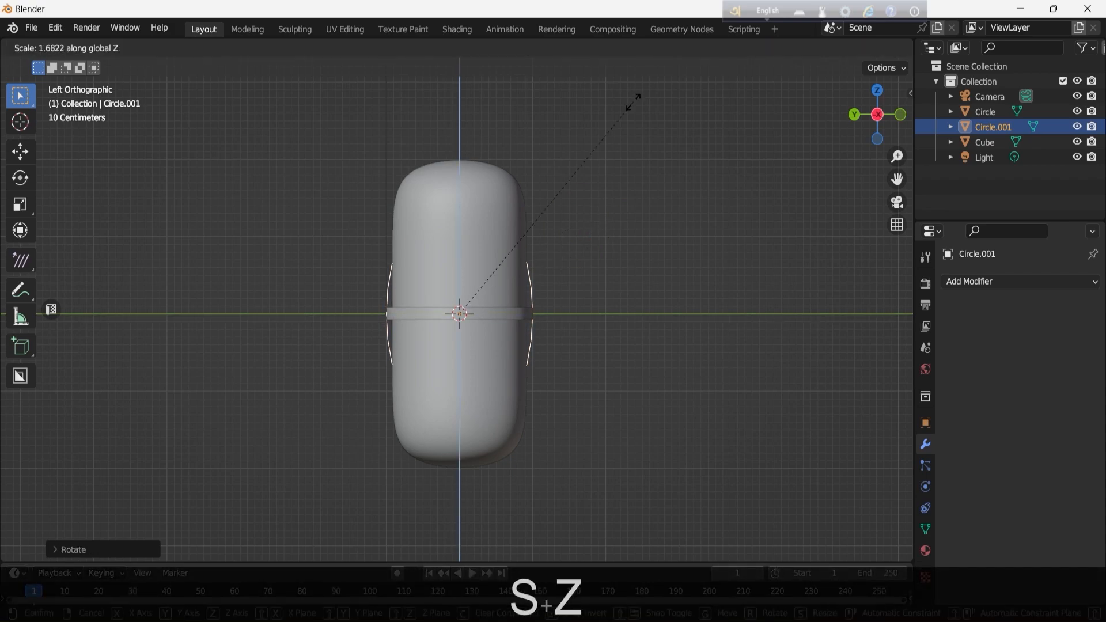
click(642, 74)
key(g)
key(z)
click(568, 316)
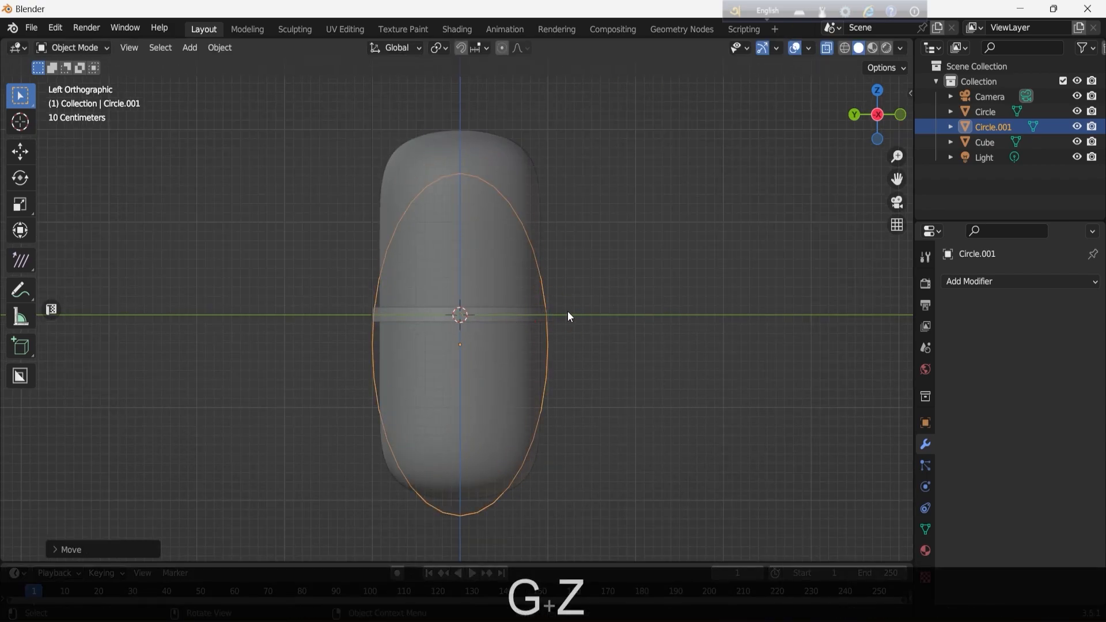
Shorten the oval along Z and move it over the lower half of the body, below the band
key(s)
key(z)
key(g)
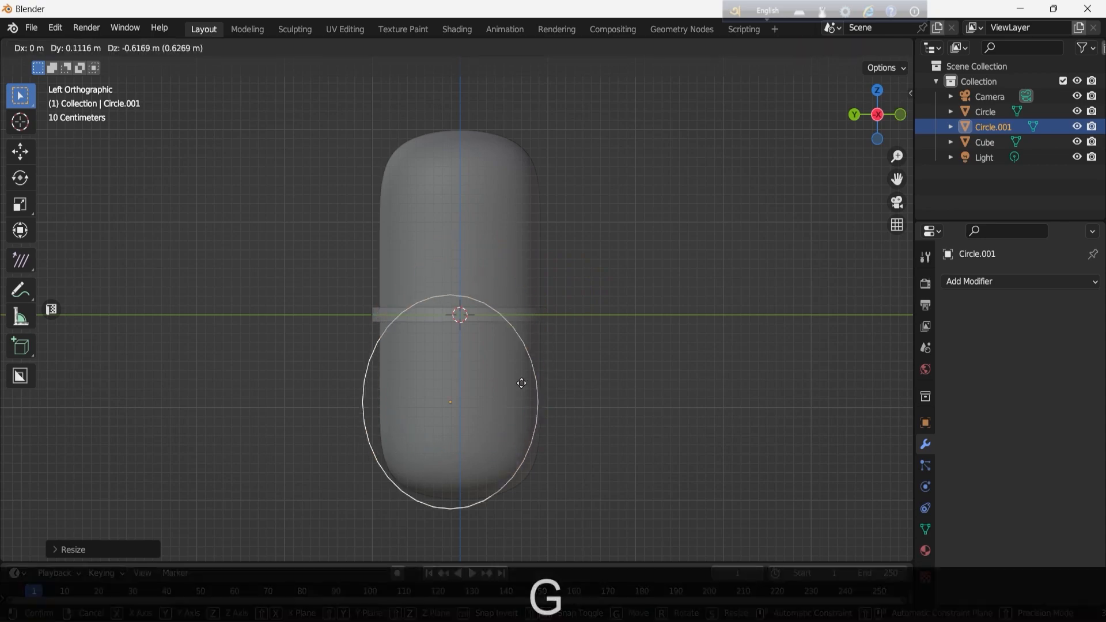
key(s)
key(z)
click(591, 262)
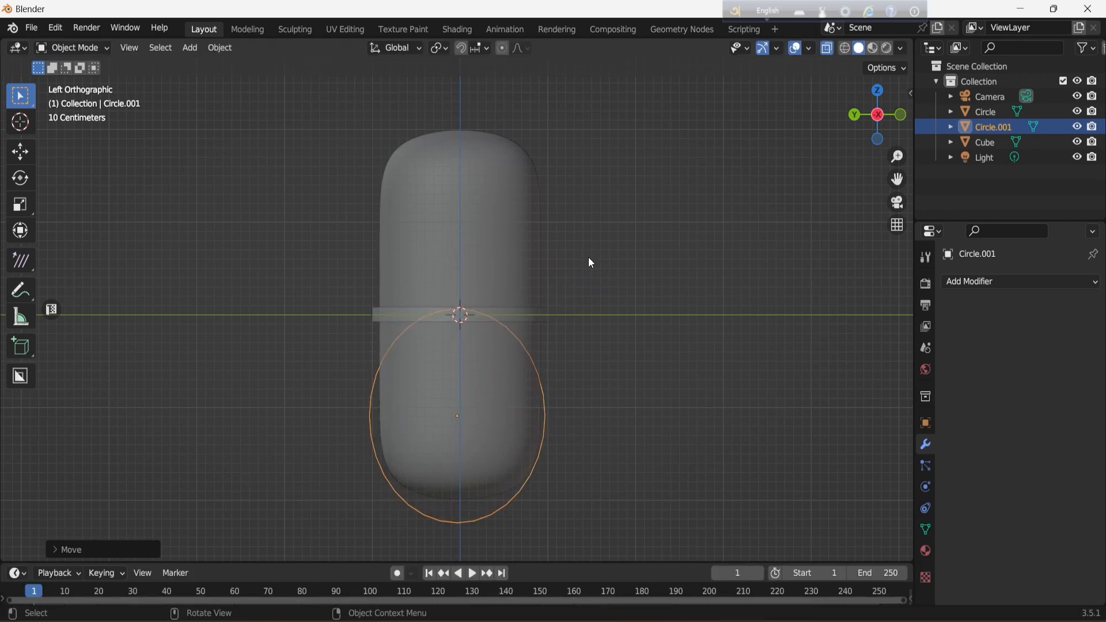
Delete the oval circle over the lower half of the body
key(x)
click(349, 204)
scroll(286, 134, down, 2)
click(440, 245)
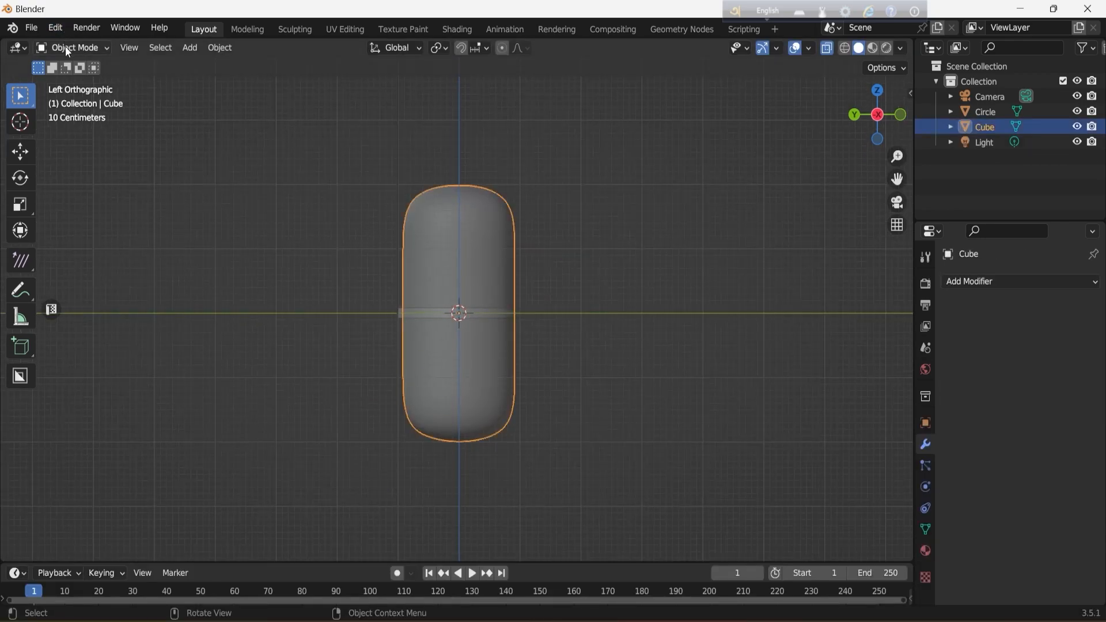
click(66, 46)
click(75, 82)
scroll(584, 450, up, 3)
click(92, 48)
click(99, 64)
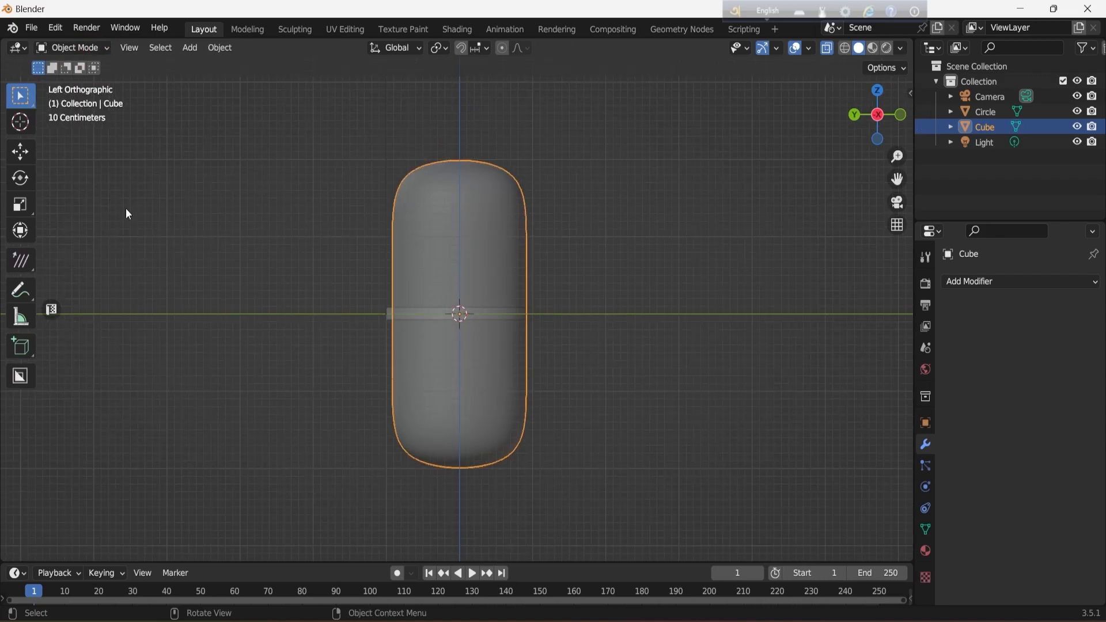
scroll(323, 294, up, 1)
click(303, 286)
Add a NURBS curve at the origin
key(shift+a)
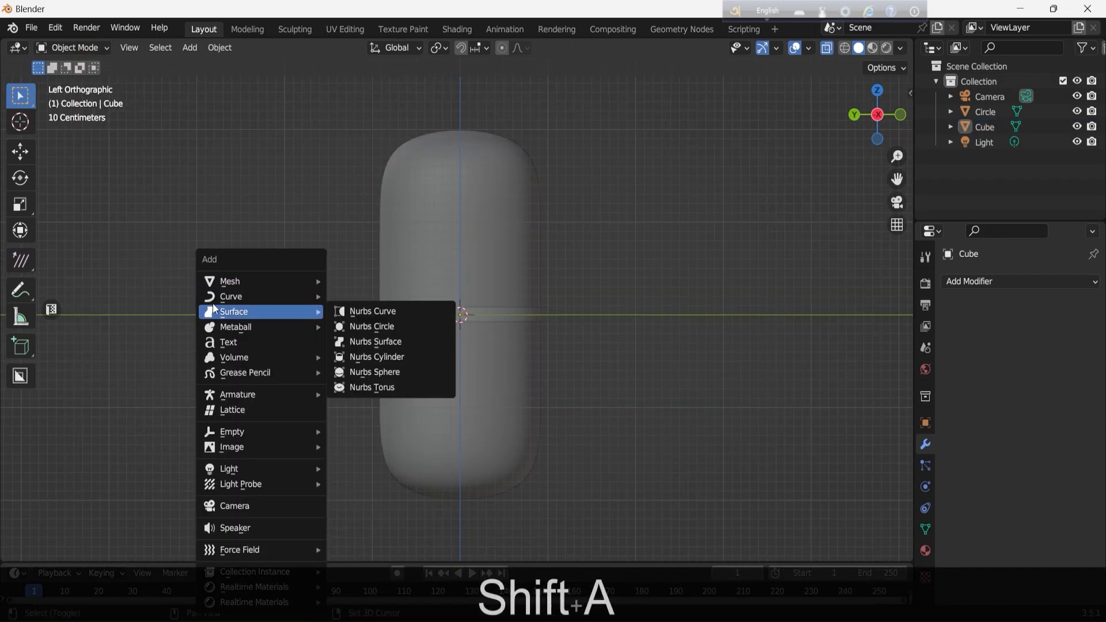
mouse_move(314, 296)
click(381, 336)
middle_drag(405, 304, 361, 313)
click(361, 313)
key(ctrl+z)
Try to rotate the NURBS curve 90 degrees about the X axis, and undo the rotation
click(85, 48)
click(86, 81)
mouse_move(876, 116)
mouse_down()
mouse_move(897, 95)
mouse_move(878, 129)
mouse_up()
click(878, 128)
key(r)
right_click(349, 275)
click(74, 48)
click(76, 65)
text(rx90)
click(263, 131)
drag(878, 115, 892, 136)
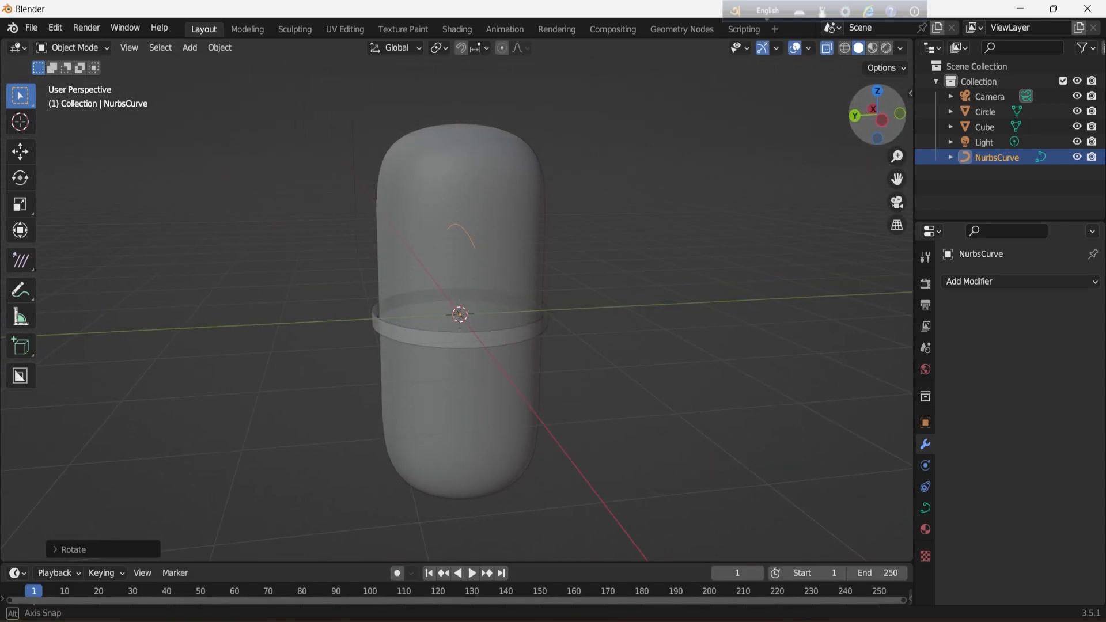
key(ctrl+z)
Rotate the NURBS curve 90 degrees about the Y axis and open its control points for editing
text(ry90)
key(Return)
click(85, 48)
click(78, 80)
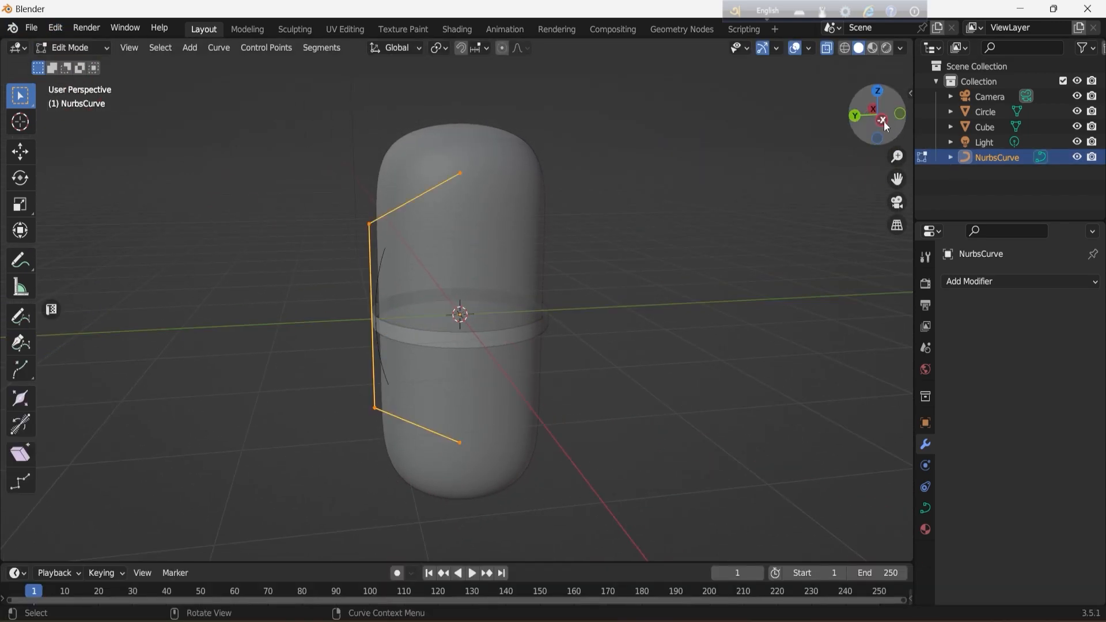
In left view, move the curve down along Z over the lower half and shift its upper end point along Y in line with its outer side
click(876, 118)
key(g)
key(z)
click(458, 482)
click(485, 274)
key(g)
key(y)
click(395, 275)
Lower the curve's side control points along Z and raise the bottom end point to just beneath the body
drag(339, 210, 406, 513)
key(g)
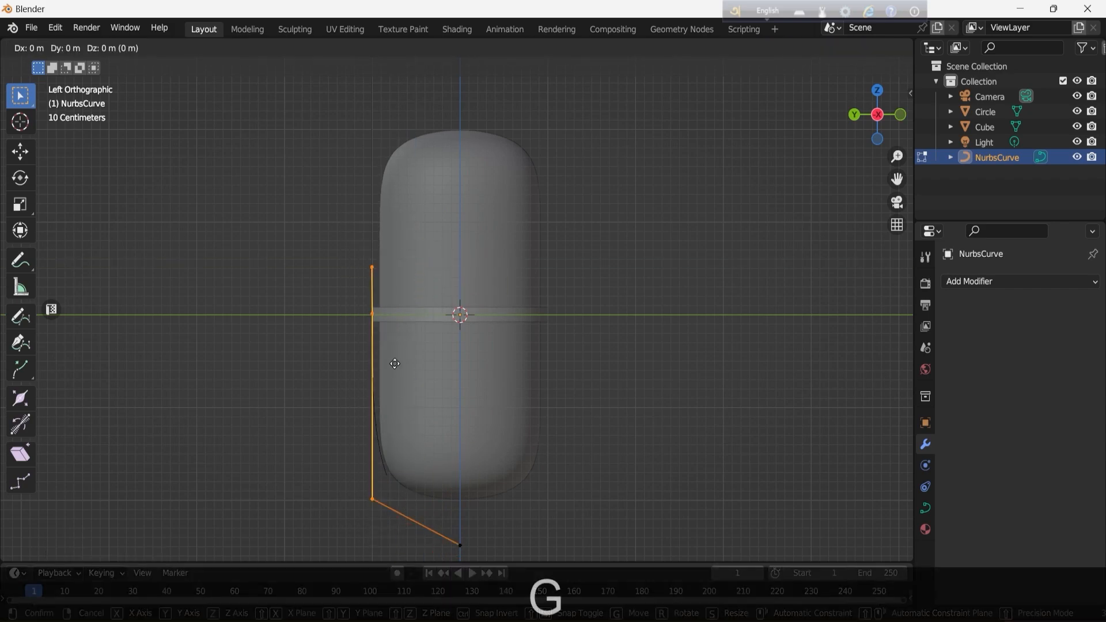
key(z)
click(401, 406)
key(g)
key(z)
click(457, 513)
Try to move the bottom end point along Y past the body's centre, and undo the move
key(g)
key(y)
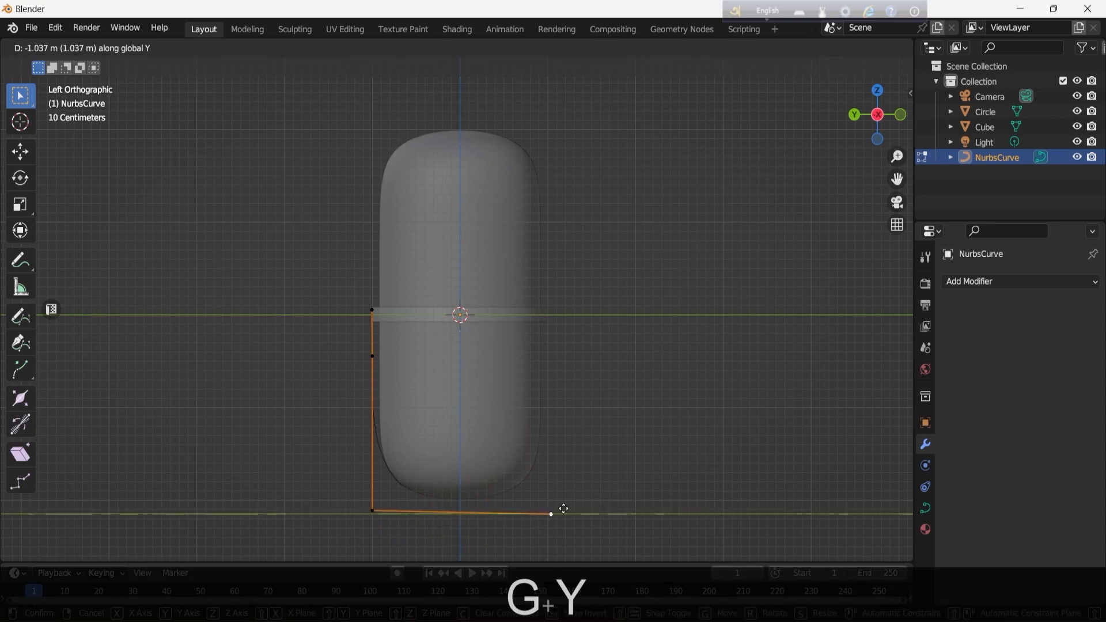
click(573, 503)
key(ctrl+z)
Add a Mirror modifier to the curve, mirroring across the Y axis only
key(Tab)
click(1023, 282)
click(863, 419)
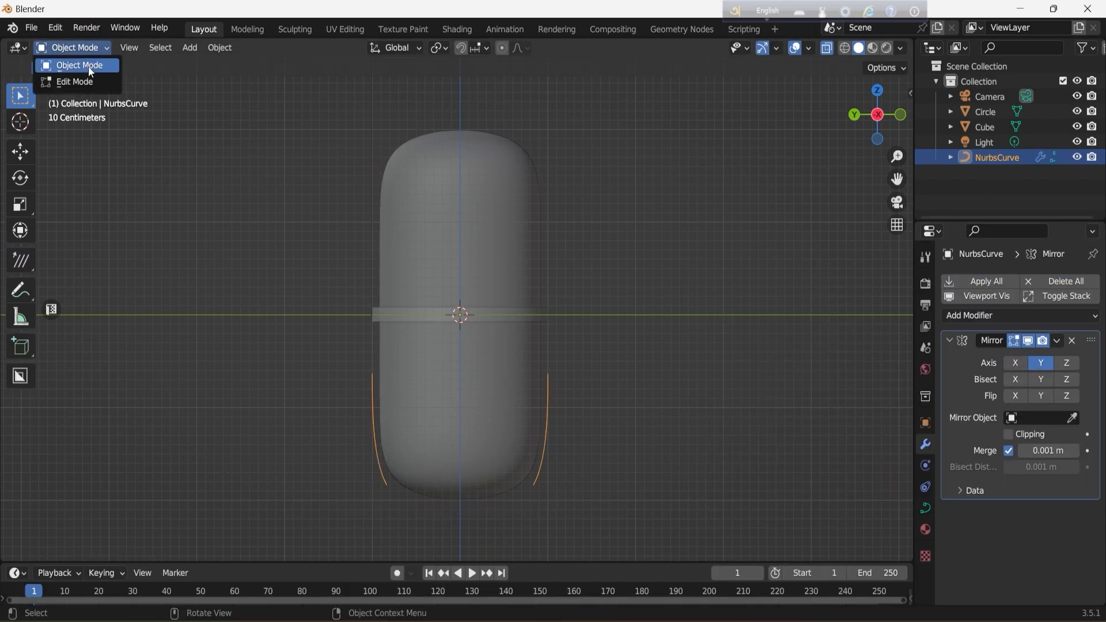
Extrude the curve's bottom end point horizontally past the centre line
key(Tab)
key(e)
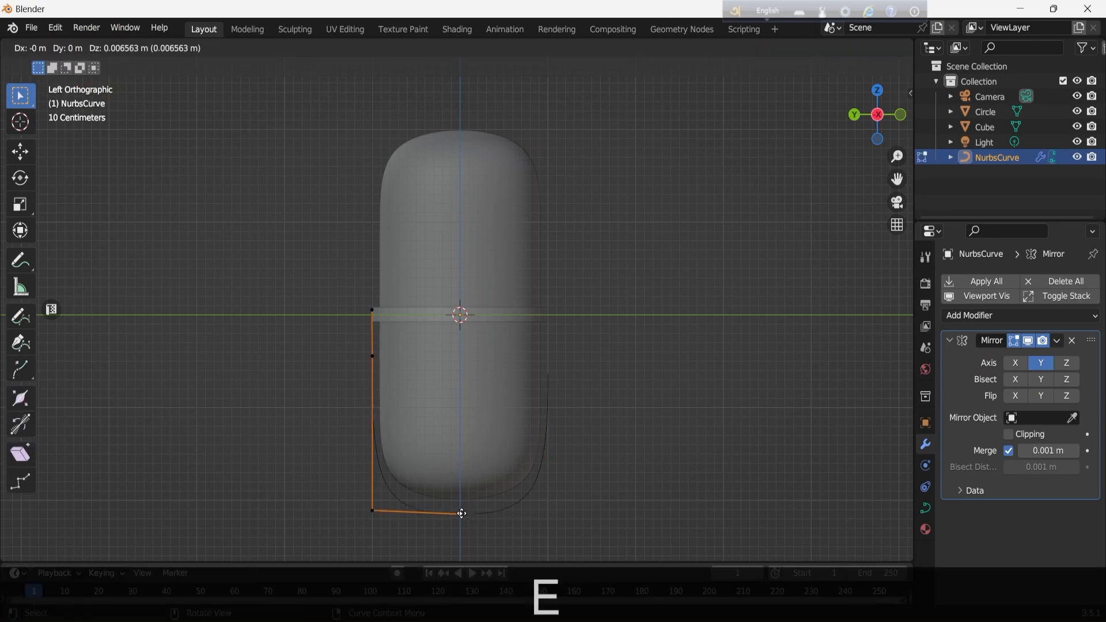
click(507, 513)
key(Tab)
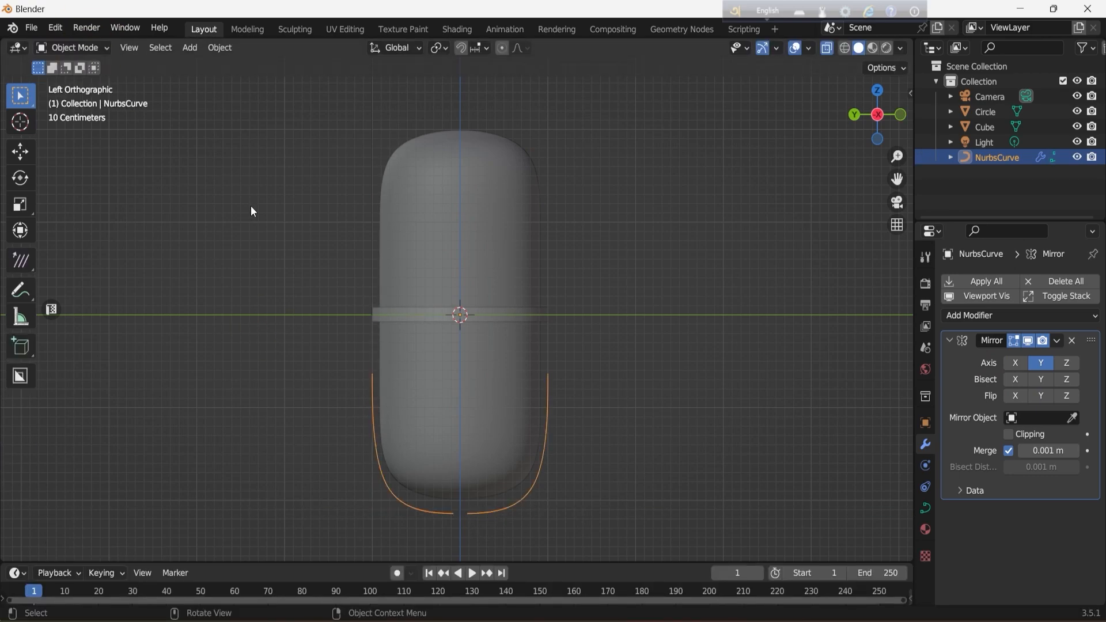
Move the extruded end point further along Y, beyond the opposite side of the body, so the mirrored halves meet
key(Tab)
scroll(507, 513, up, 5)
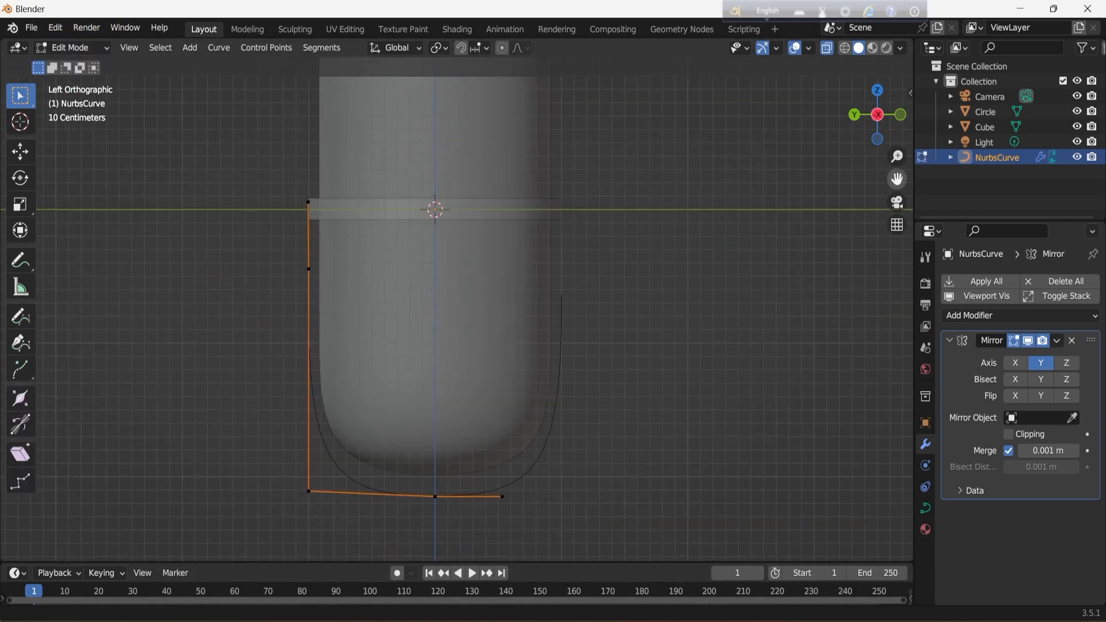
key(g)
key(y)
click(639, 385)
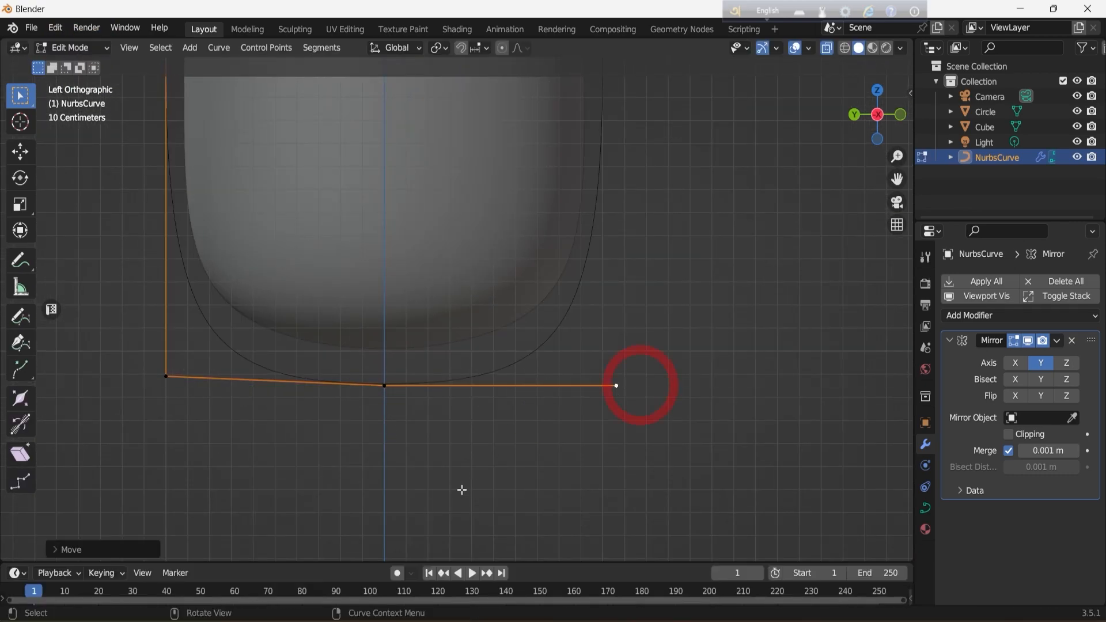
Nudge the bottom control points along Z to smooth the base of the U-shaped curve, and return to Object Mode
scroll(640, 386, down, 4)
key(g)
key(z)
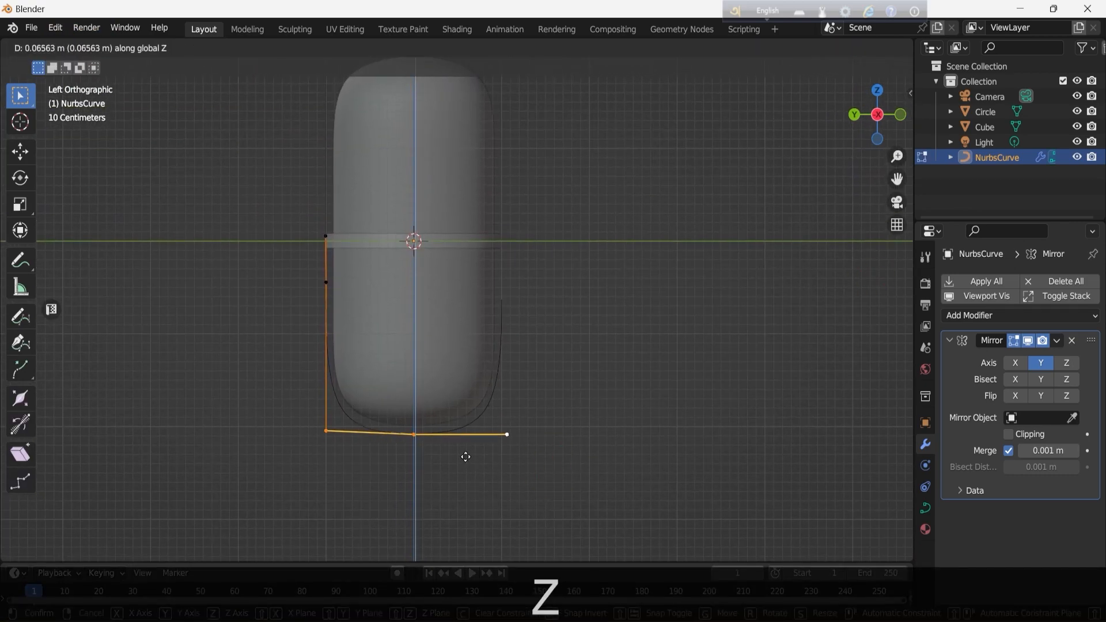
click(469, 459)
key(Tab)
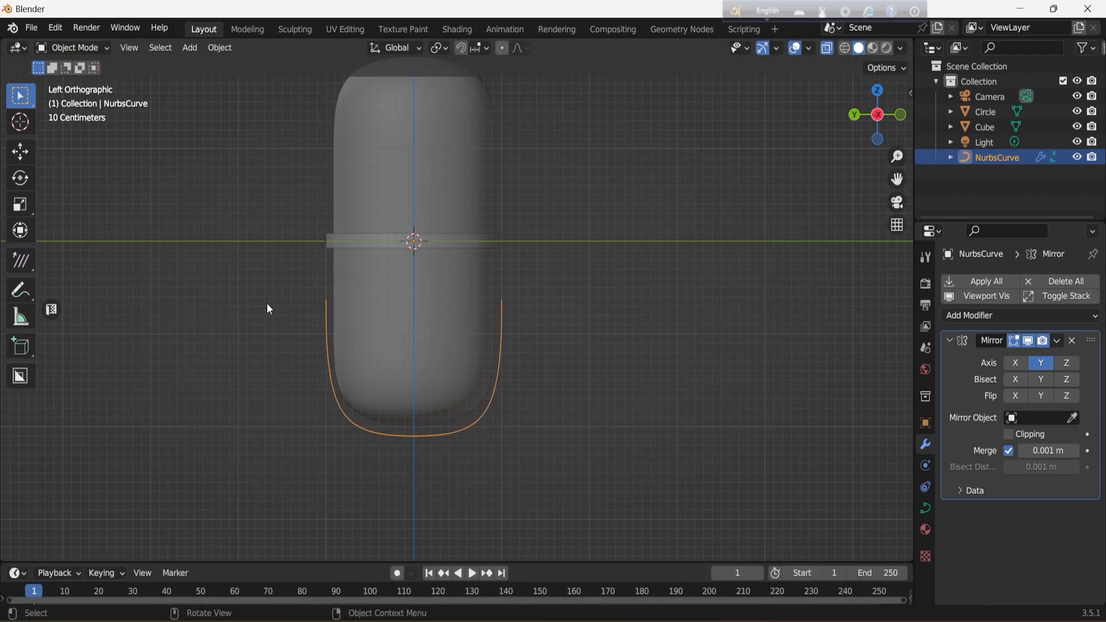
Try to apply the Mirror modifier to the U-shaped curve
click(268, 307)
middle_drag(267, 307, 288, 300)
click(1057, 340)
click(1029, 356)
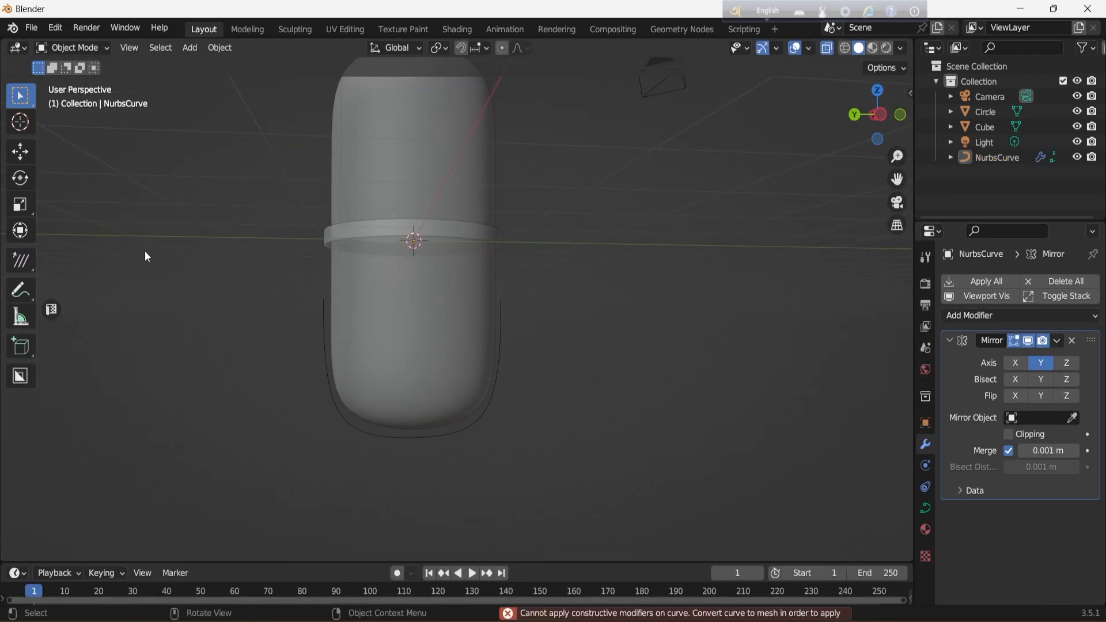
click(1057, 340)
click(1036, 358)
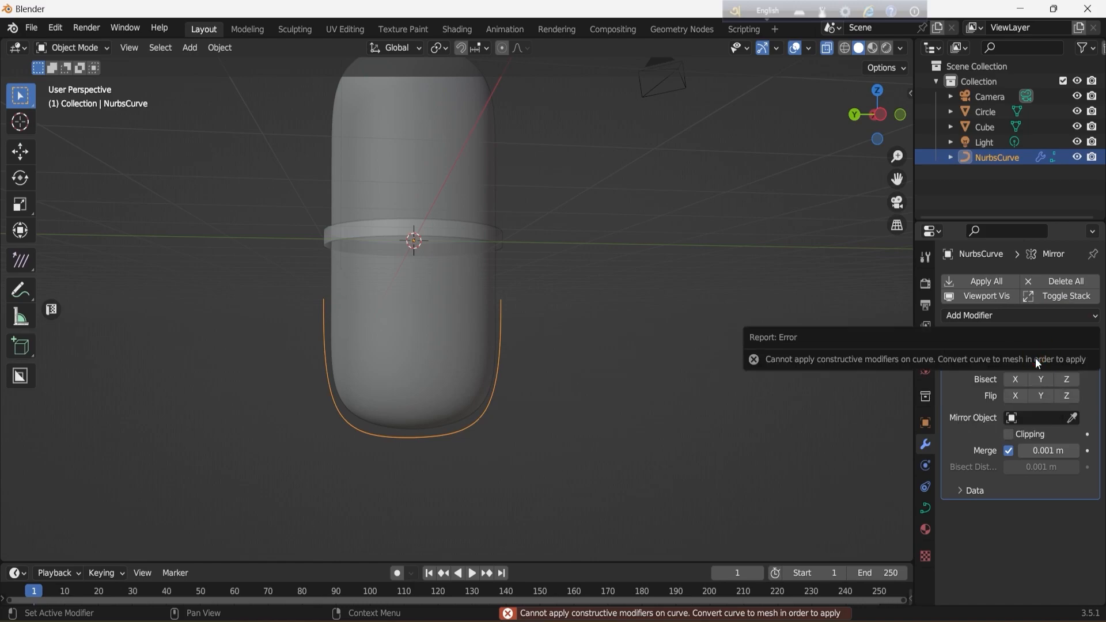
Try to convert the U-shaped curve to a mesh, and undo the conversion
click(220, 48)
mouse_move(230, 498)
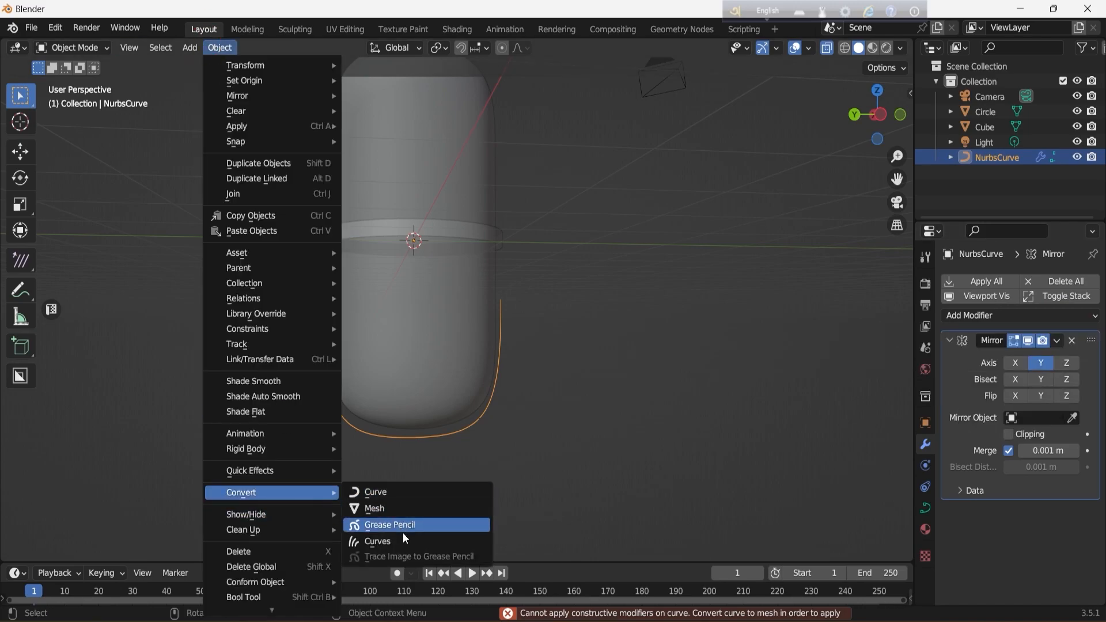
click(380, 525)
key(ctrl+z)
key(ctrl+z)
key(ctrl+z)
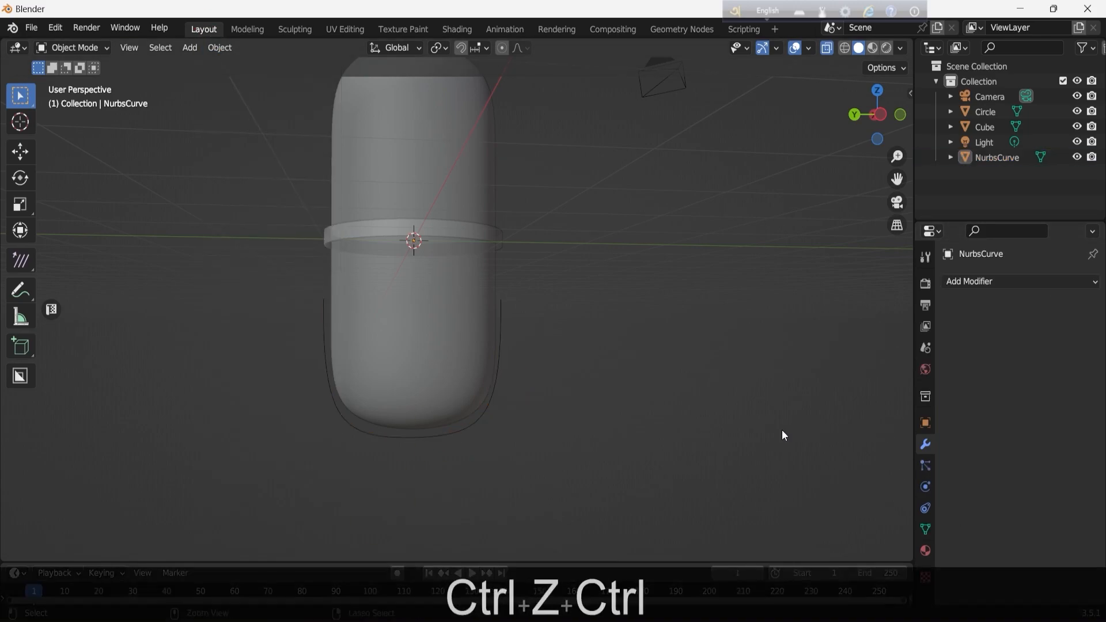
Give the U-shaped curve a round bevel with a depth of 0.05 m
click(925, 508)
scroll(992, 480, down, 8)
click(976, 381)
scroll(1031, 421, down, 5)
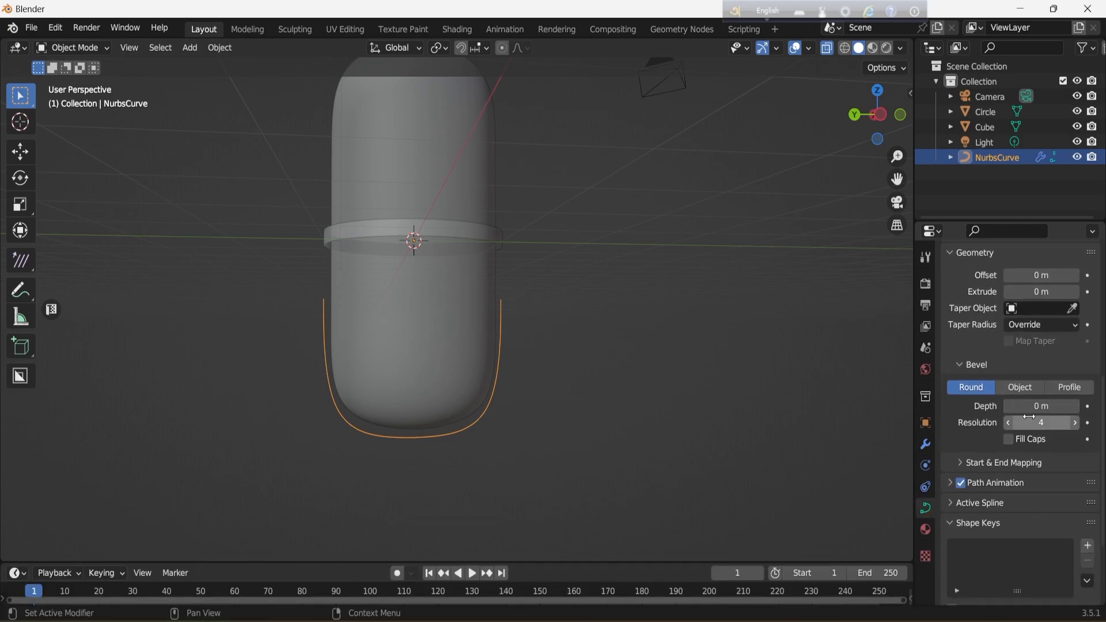
key(ctrl+z)
key(ctrl+z)
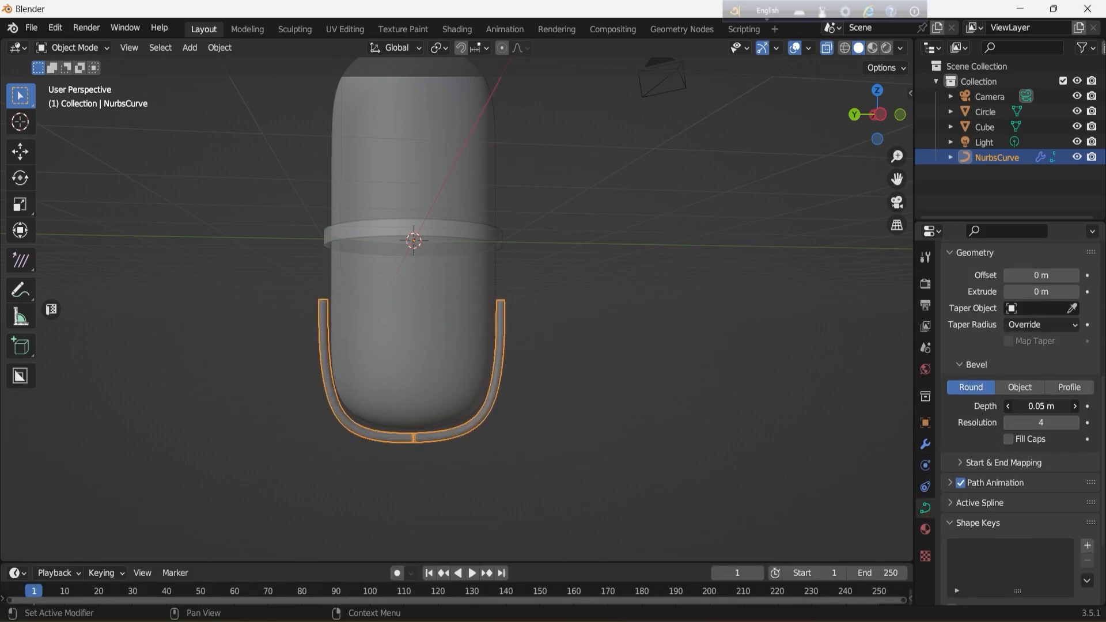
Set the curve's bevel depth to 0.03 m and its extrude to 0.08 m, with X-ray display turned off
click(858, 117)
drag(1042, 292, 1069, 292)
mouse_move(891, 119)
mouse_down()
mouse_move(853, 115)
mouse_move(922, 122)
mouse_move(876, 118)
mouse_move(900, 113)
mouse_up()
scroll(807, 173, down, 2)
click(827, 48)
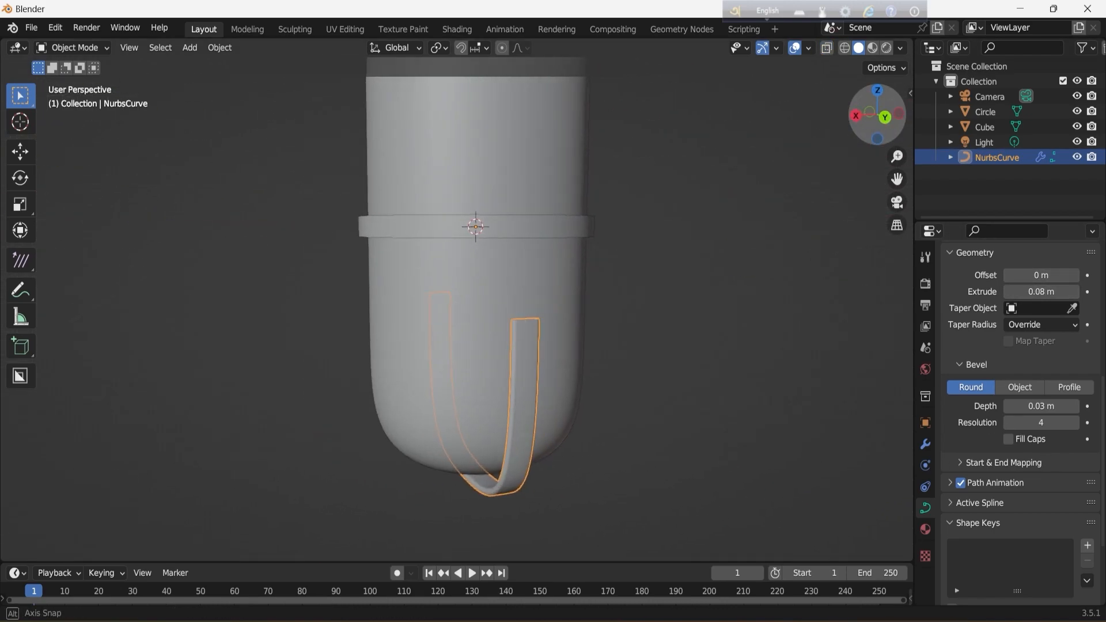
Widen the strap by setting the curve's extrude to 0.15 m, and inspect it from the left view
key(BackSpace)
key(BackSpace)
text(5)
key(Return)
drag(885, 118, 876, 114)
click(897, 115)
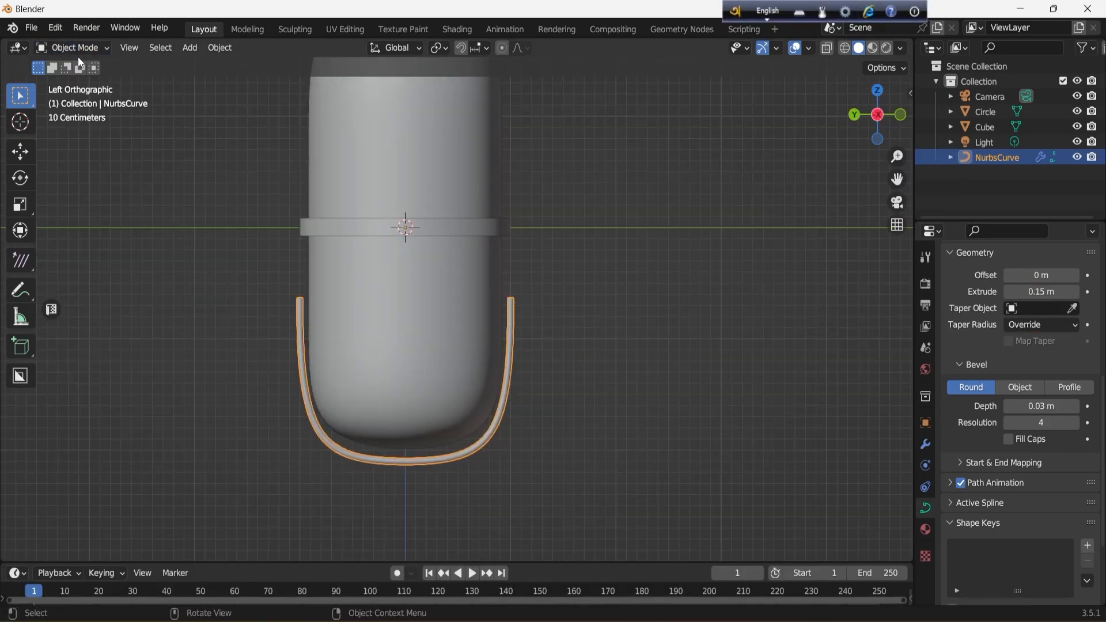
Raise the strap's two upper control points along Z until its ends reach the top edge of the band
click(80, 81)
drag(270, 188, 320, 316)
key(g)
key(z)
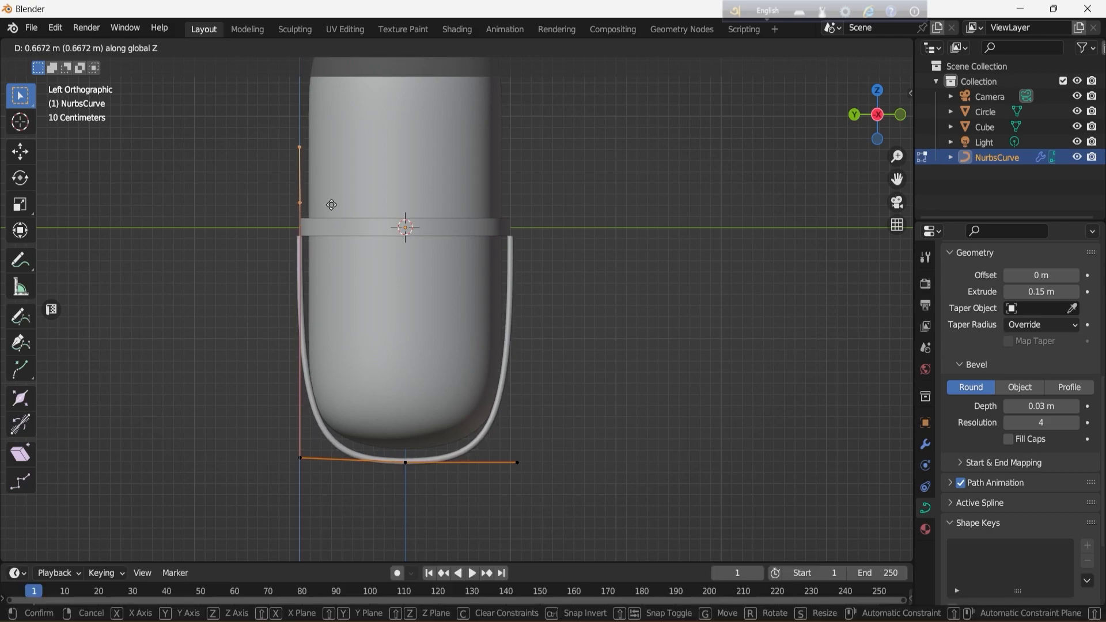
click(334, 186)
scroll(334, 186, up, 5)
shift+middle_drag(328, 187, 600, 356)
scroll(288, 176, up, 2)
key(g)
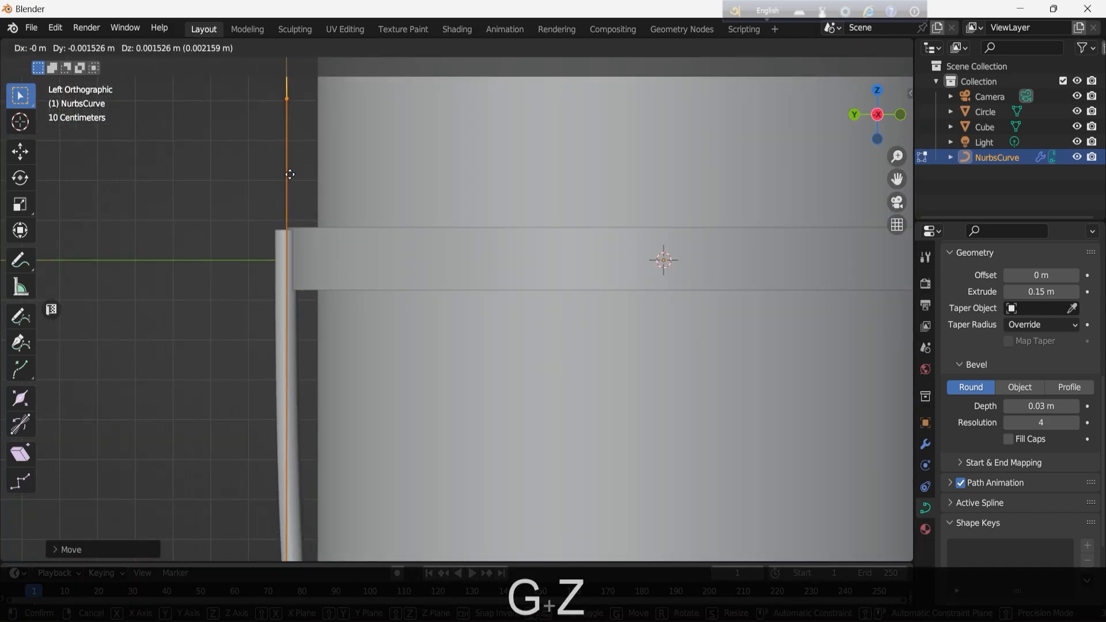
click(290, 171)
Move the strap's lower corner control point slightly outward along Y
scroll(211, 194, down, 8)
key(g)
key(y)
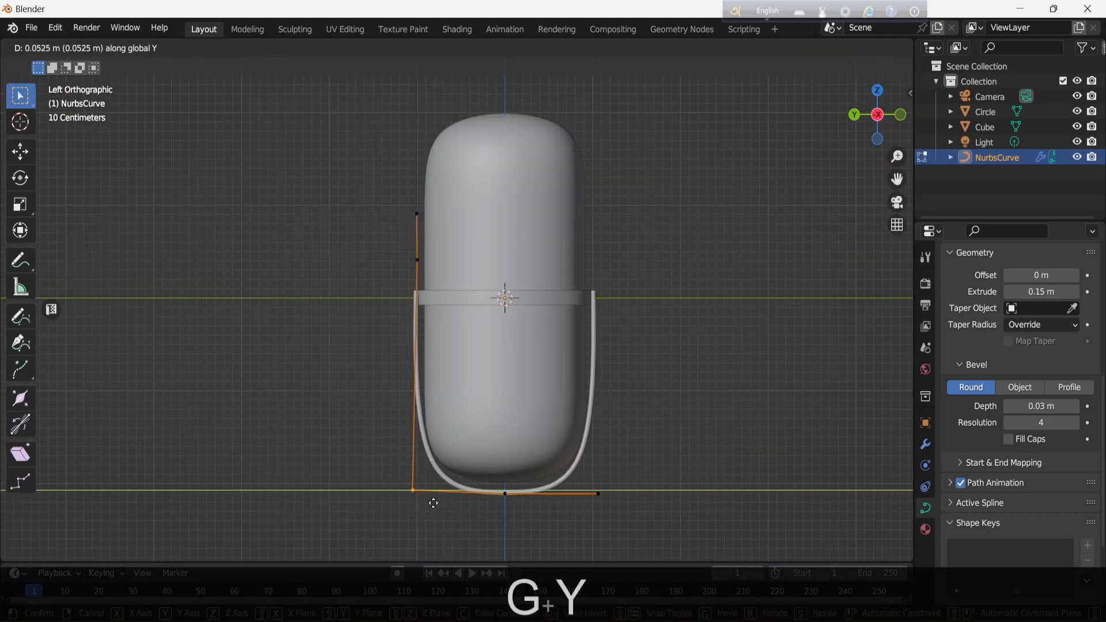
click(423, 503)
key(ctrl+r)
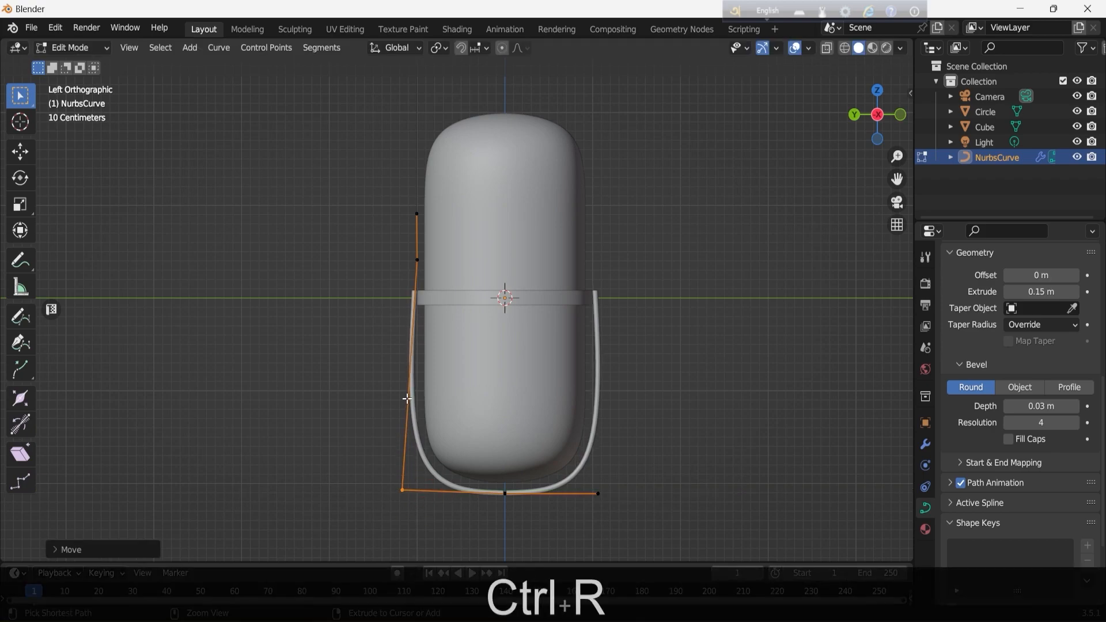
click(417, 260)
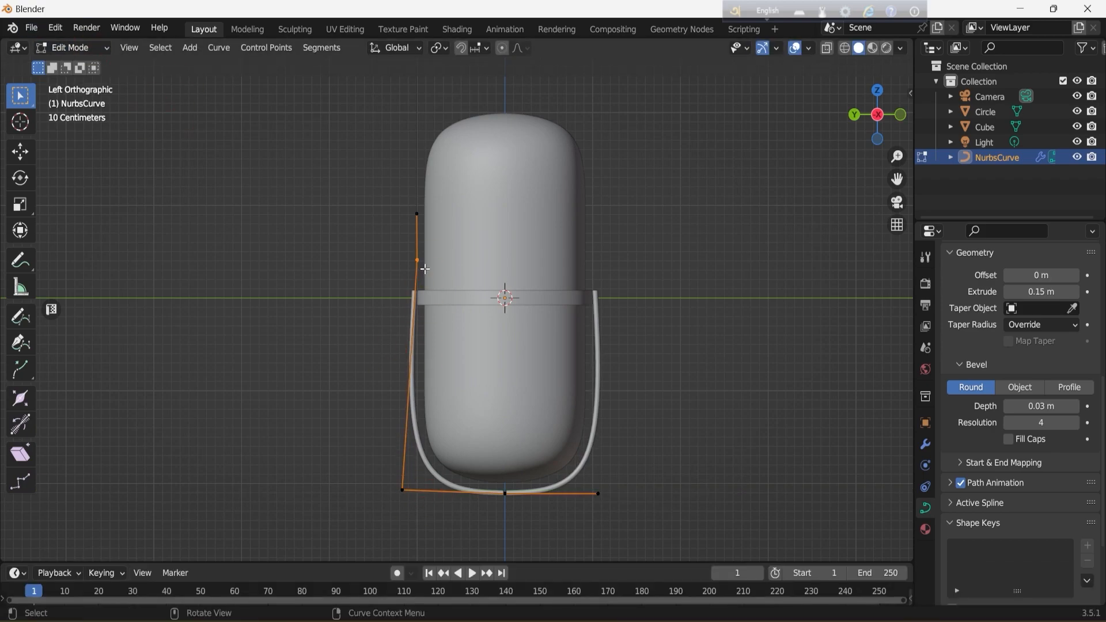
key(g)
key(z)
right_click(422, 305)
key(Tab)
scroll(308, 238, down, 2)
click(306, 237)
scroll(539, 487, up, 2)
Shift the strap's bottom control points slightly along Y, away from the corner point
click(539, 490)
key(Tab)
key(g)
key(y)
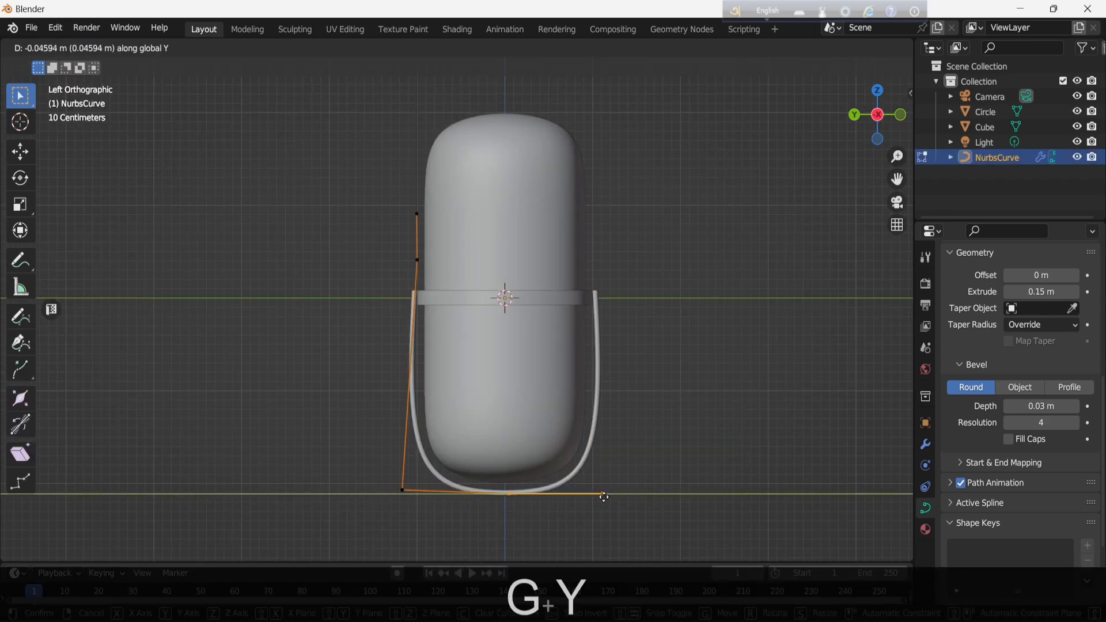
click(599, 507)
Enable Clipping in the Mirror modifier and nudge the bottom control points along Y to close the seam at the centre
drag(897, 180, 875, 73)
click(925, 444)
drag(897, 179, 889, 124)
scroll(590, 434, up, 7)
key(g)
key(y)
click(627, 434)
scroll(449, 474, down, 9)
drag(898, 179, 877, 279)
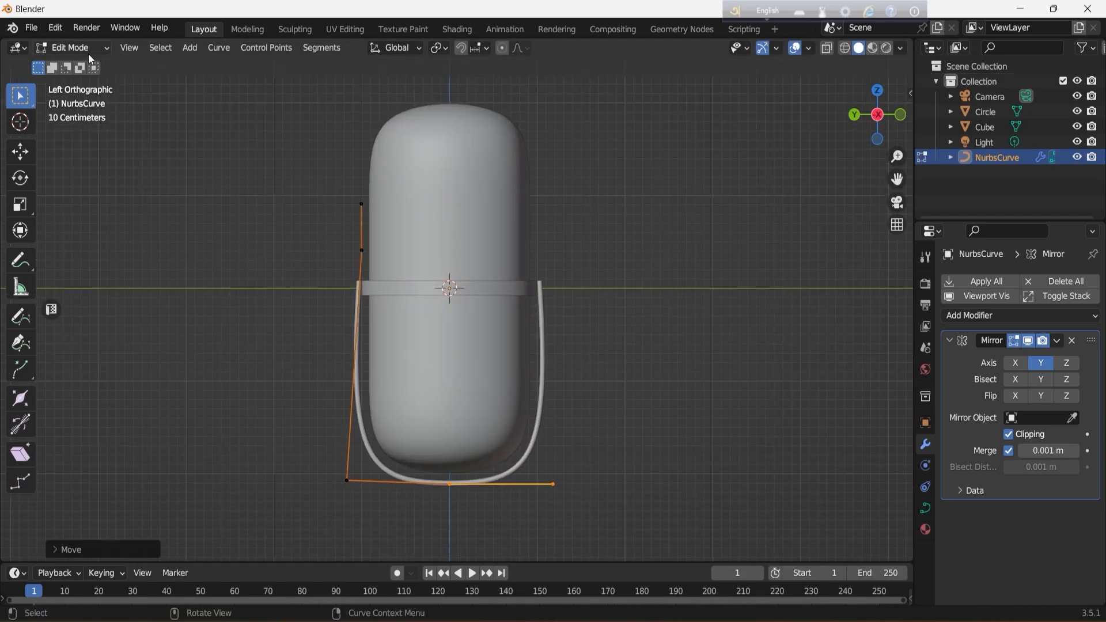
Return to Object Mode and try once more to apply the strap's Mirror modifier
click(74, 48)
click(75, 65)
click(1057, 340)
click(1055, 357)
click(744, 357)
Make the band slightly taller by moving its lower edge down along Z with X-ray display on, and return to Object Mode
drag(881, 140, 778, 104)
click(453, 419)
click(507, 298)
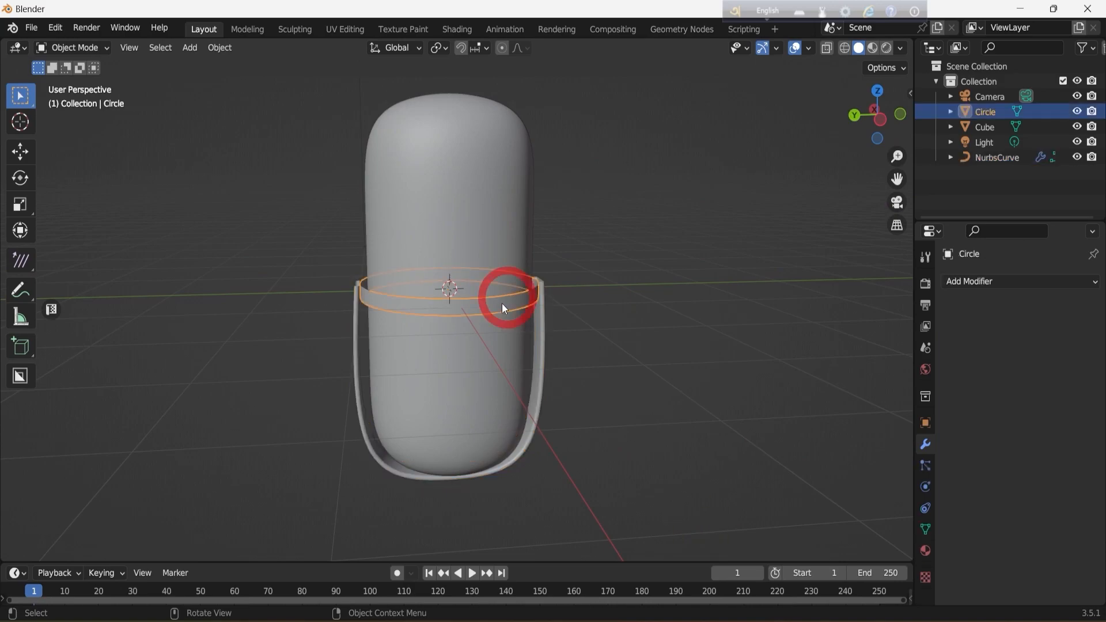
click(74, 48)
click(84, 79)
click(827, 47)
click(882, 120)
scroll(548, 308, up, 1)
key(g)
key(z)
click(539, 314)
click(74, 48)
click(75, 66)
click(74, 48)
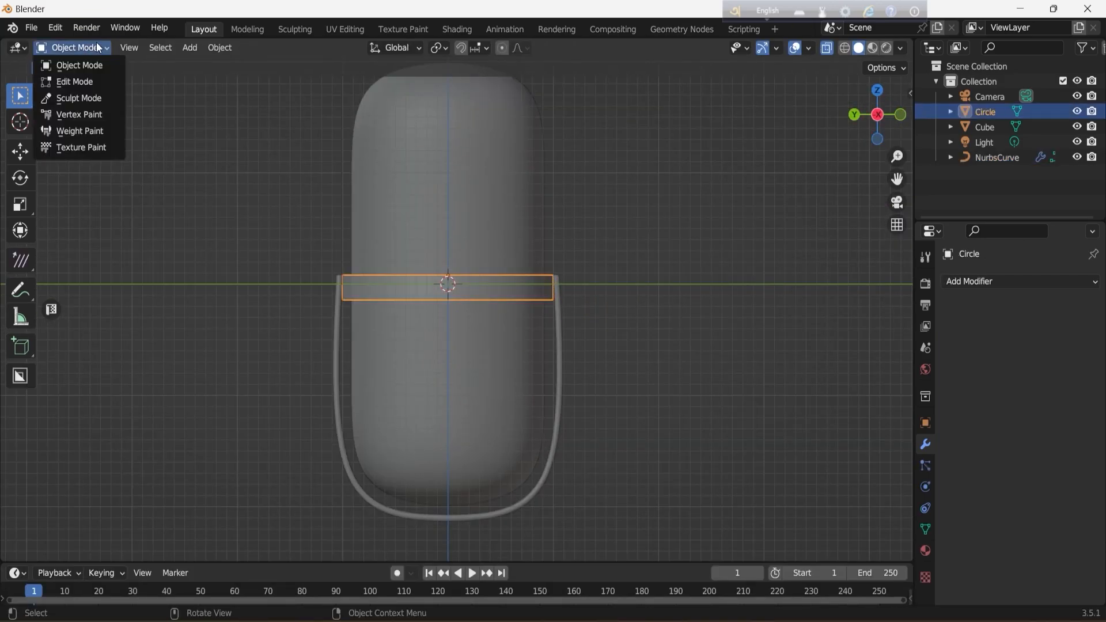
Extrude the band in place and scale the extruded faces slightly outward for thickness, with X-ray and overlays turned off at the end
click(75, 66)
key(e)
right_click(610, 279)
key(s)
click(635, 281)
drag(878, 103, 962, 141)
click(829, 49)
click(795, 48)
mouse_move(878, 116)
mouse_down()
mouse_move(830, 87)
mouse_move(928, 116)
mouse_move(845, 106)
mouse_move(960, 151)
mouse_move(876, 132)
mouse_up()
key(Tab)
Add a mesh cylinder at the centre of the body and rotate it 90 degrees about the X axis
scroll(587, 279, down, 1)
click(401, 485)
click(175, 261)
scroll(516, 356, down, 4)
scroll(484, 389, up, 4)
drag(897, 180, 905, 288)
scroll(887, 217, up, 1)
scroll(807, 259, up, 1)
click(85, 48)
key(shift+a)
mouse_move(52, 126)
click(197, 205)
scroll(519, 165, down, 2)
text(r)
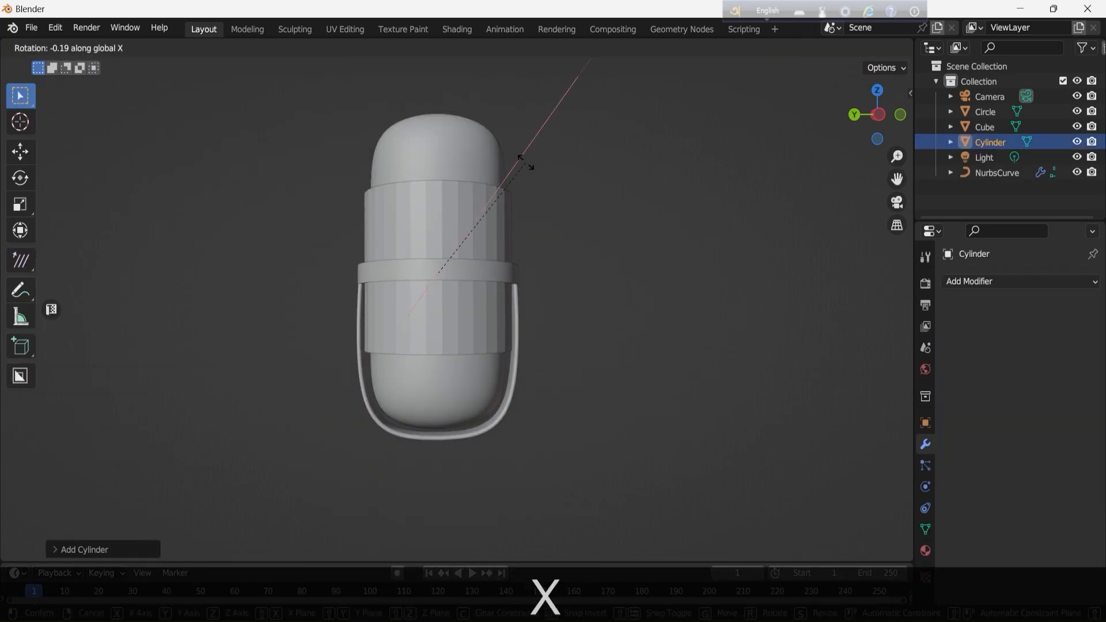
text(90)
click(525, 163)
Scale the cylinder down to a small peg and move it along Y to just outside one end of the band
key(s)
click(595, 254)
key(g)
key(y)
click(466, 259)
key(s)
click(424, 239)
scroll(316, 264, up, 3)
key(g)
key(y)
click(650, 163)
Shrink the peg slightly and align it with the band's height and outer side
key(s)
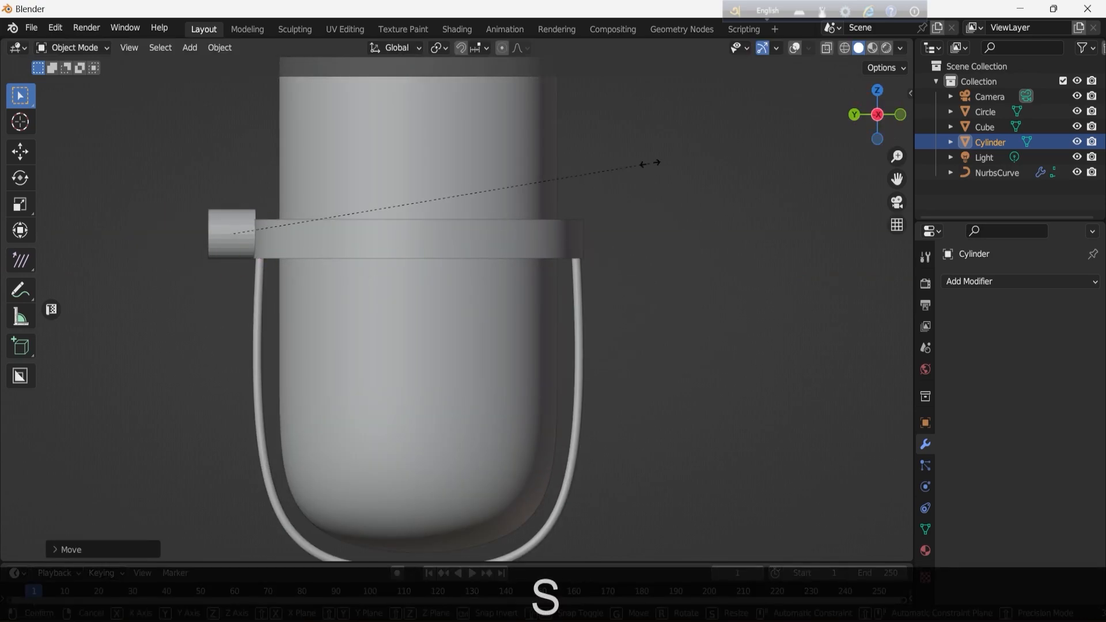
key(z)
click(327, 232)
key(g)
key(y)
click(278, 241)
drag(866, 123, 905, 122)
click(900, 118)
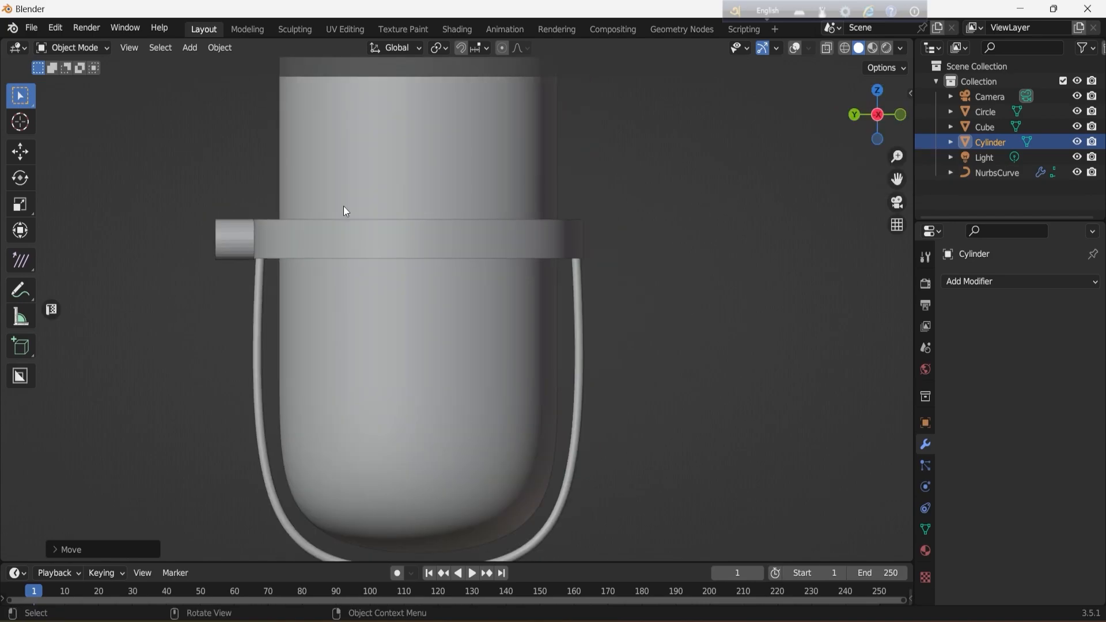
Shrink the peg further until it is narrower than the band and move it along Y so it touches the band
key(s)
click(608, 143)
key(g)
key(y)
key(y)
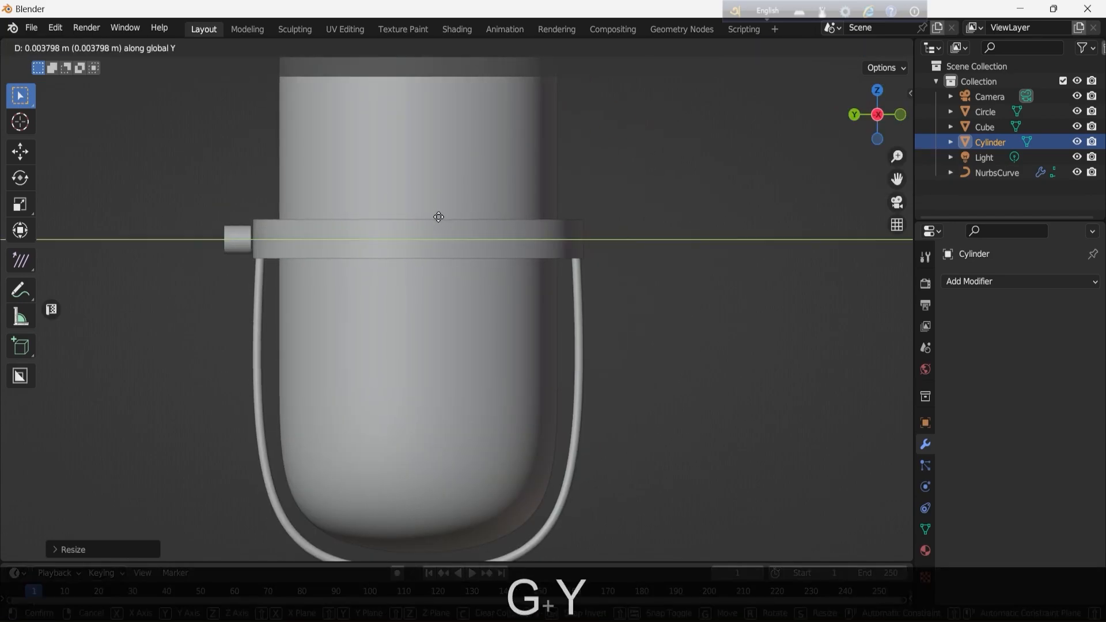
click(776, 215)
drag(877, 114, 882, 115)
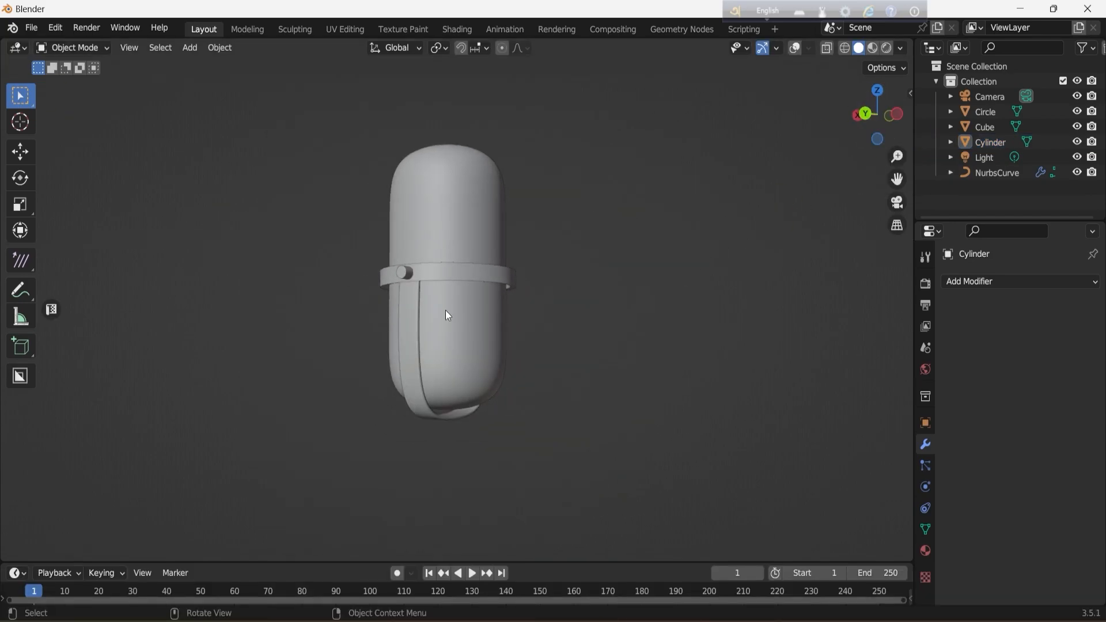
Turn the overlays back on and shade the peg smooth
scroll(444, 316, up, 5)
click(897, 113)
click(795, 47)
click(193, 220)
right_click(192, 219)
click(191, 219)
scroll(177, 233, up, 2)
shift+middle_drag(178, 233, 366, 271)
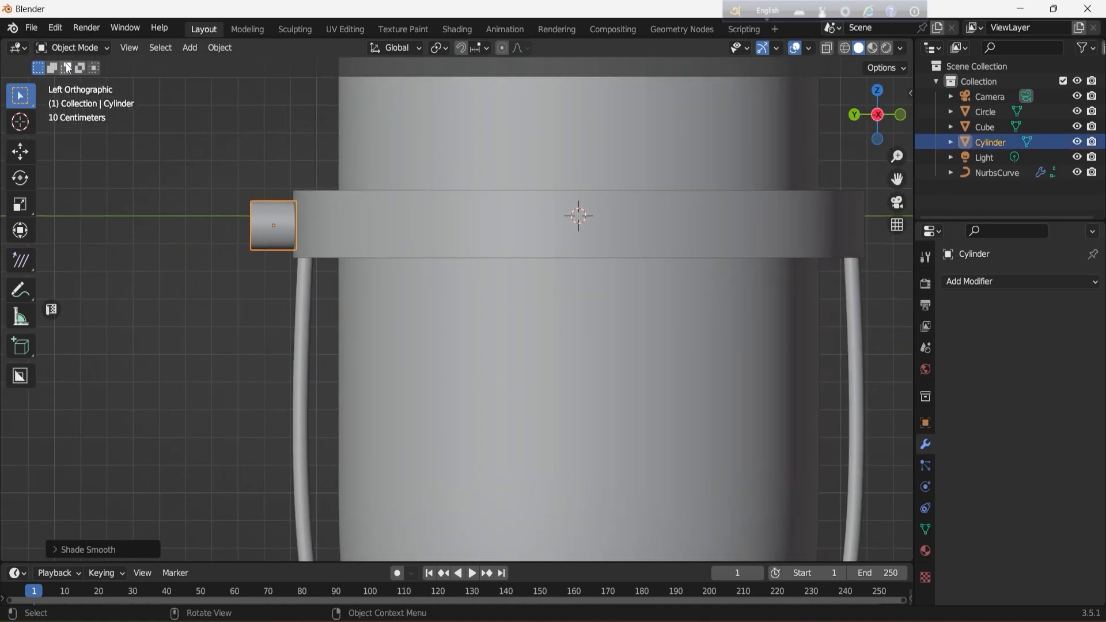
Open the peg in Edit Mode with X-ray display on
key(Tab)
key(alt+z)
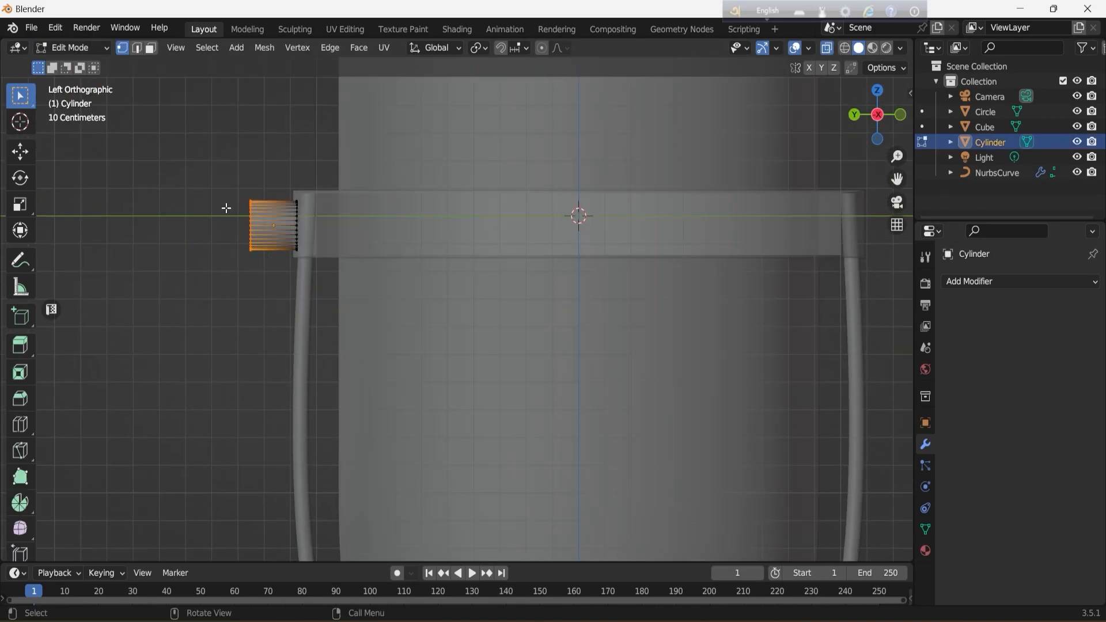
key(e)
key(y)
click(199, 209)
key(ctrl+z)
key(ctrl+z)
key(ctrl+z)
key(ctrl+z)
Extrude the peg's outer end outward along Y in two short sections of roughly equal length
key(g)
key(y)
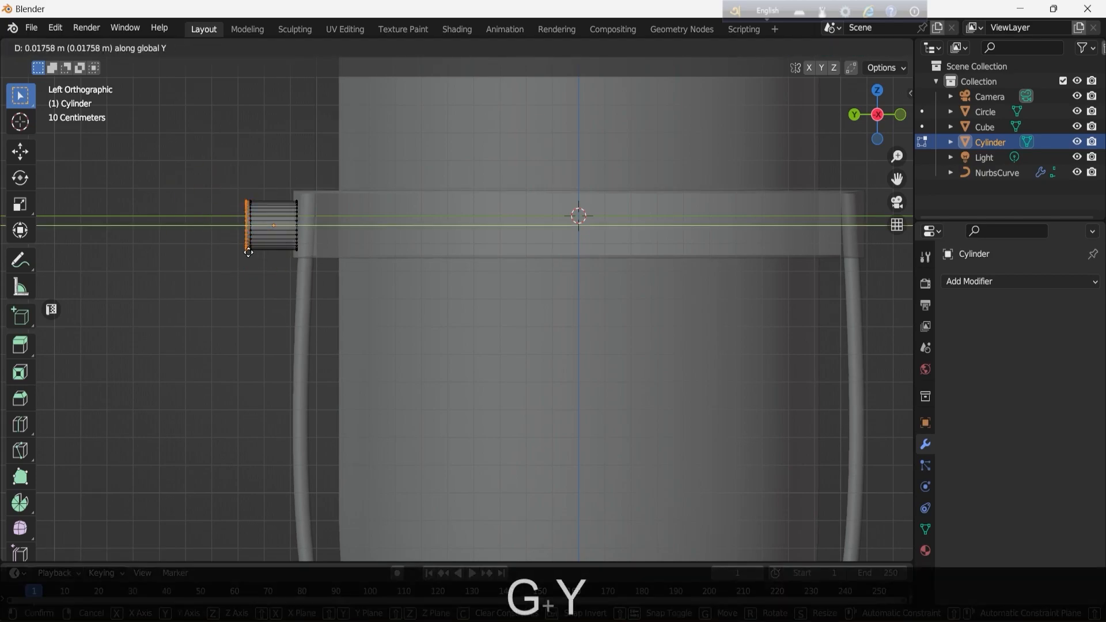
key(g)
key(y)
right_click(227, 252)
key(e)
click(238, 253)
key(g)
key(y)
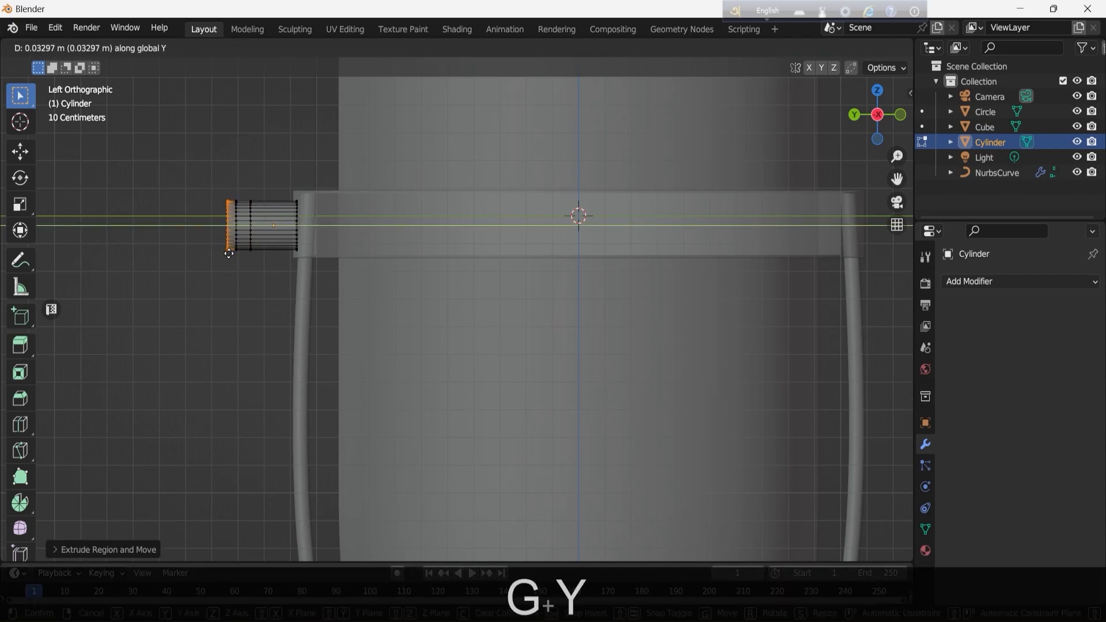
click(222, 253)
Extrude the peg's end once more along Y and scale the outer section up about 1.7 times into a wider knob head
key(e)
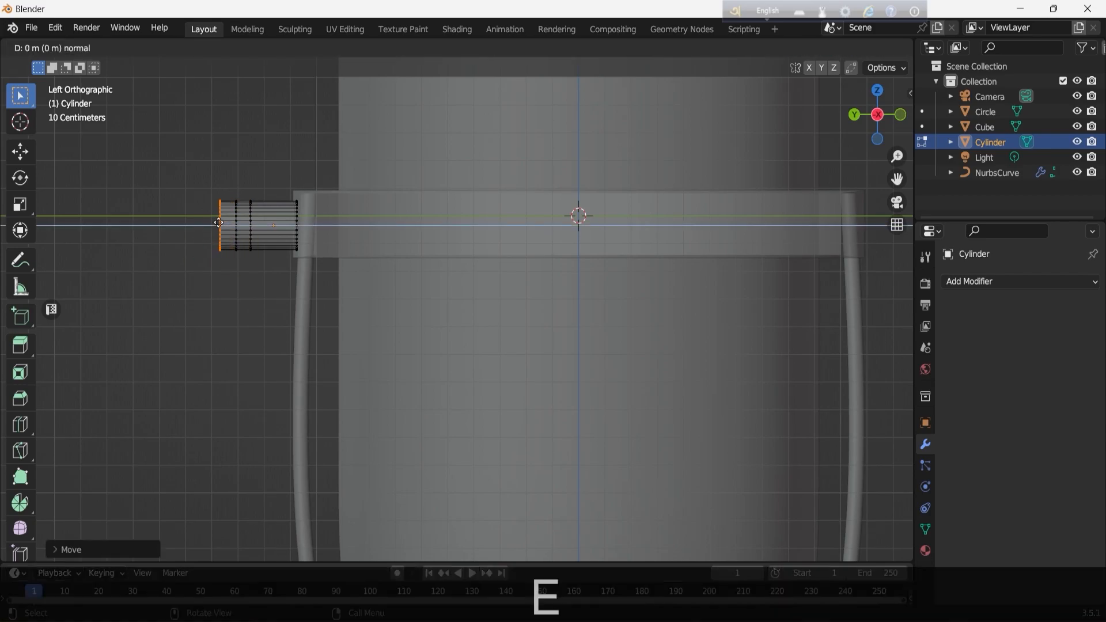
click(222, 254)
key(g)
key(y)
click(199, 254)
key(s)
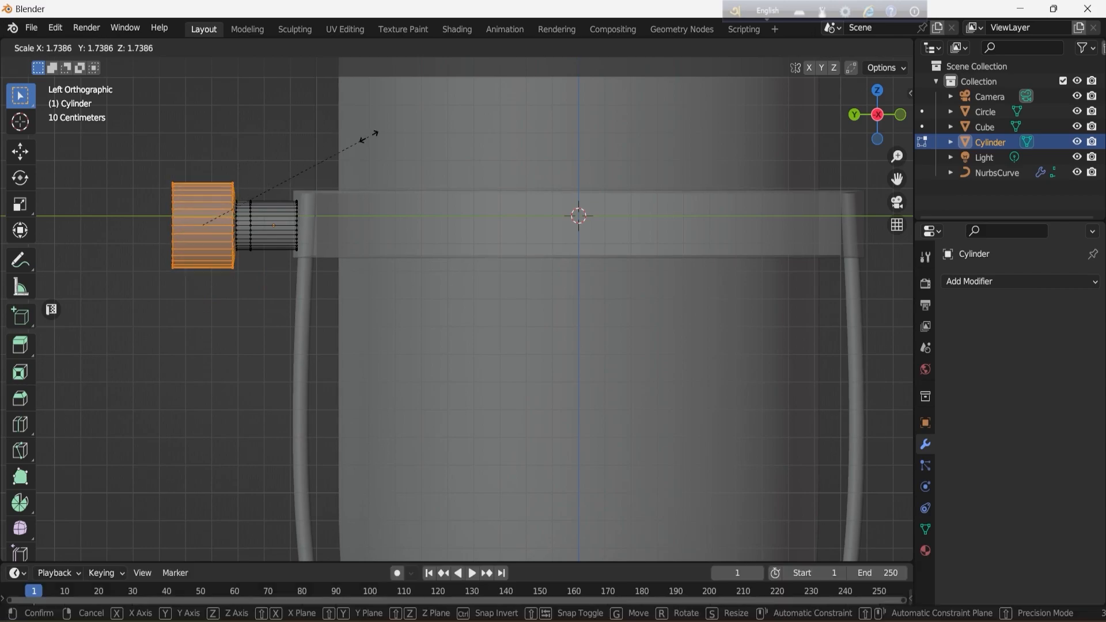
click(155, 167)
key(Escape)
key(2)
key(s)
key(Escape)
Move the knob head about 0.07 m along Y towards the band, then return to Object Mode with X-ray and overlays off
drag(107, 131, 253, 271)
key(g)
key(y)
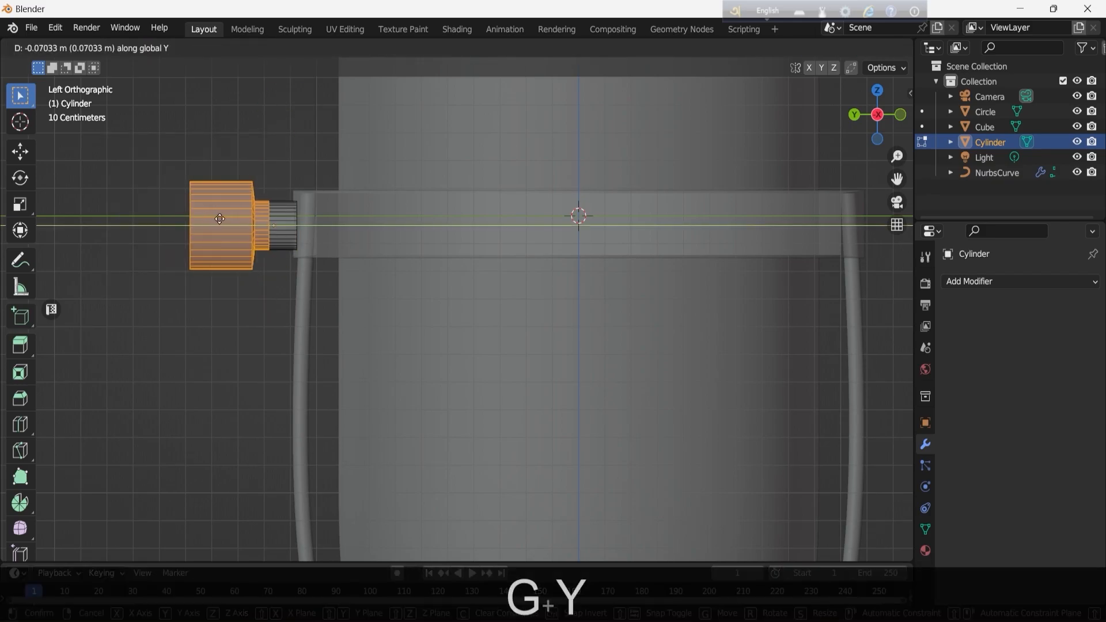
click(219, 219)
middle_drag(218, 219, 242, 225)
click(70, 47)
click(83, 64)
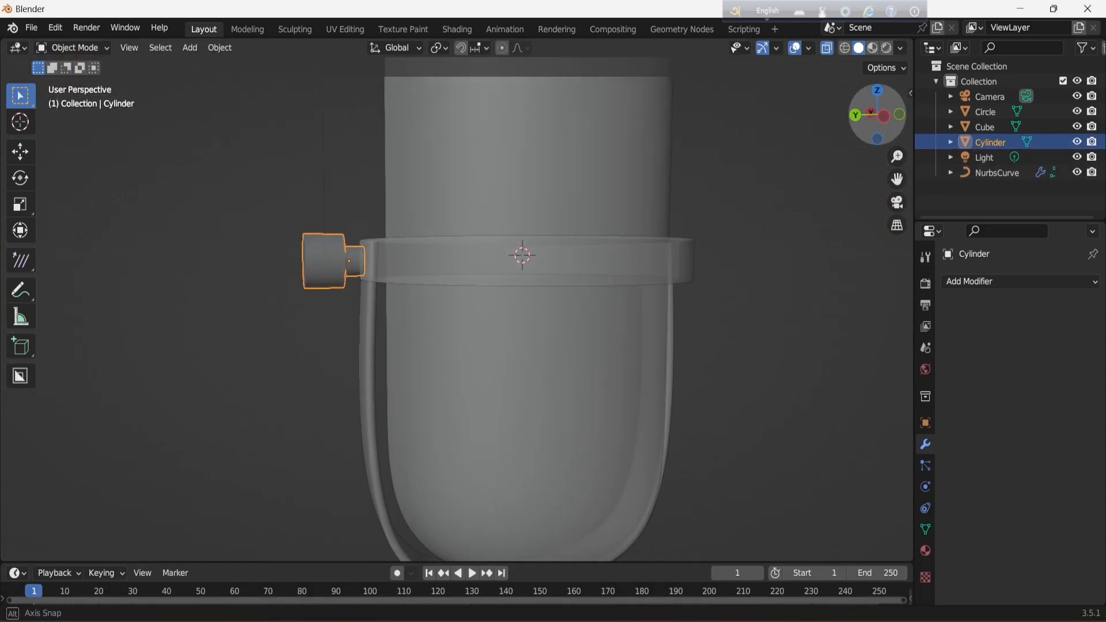
scroll(841, 77, down, 3)
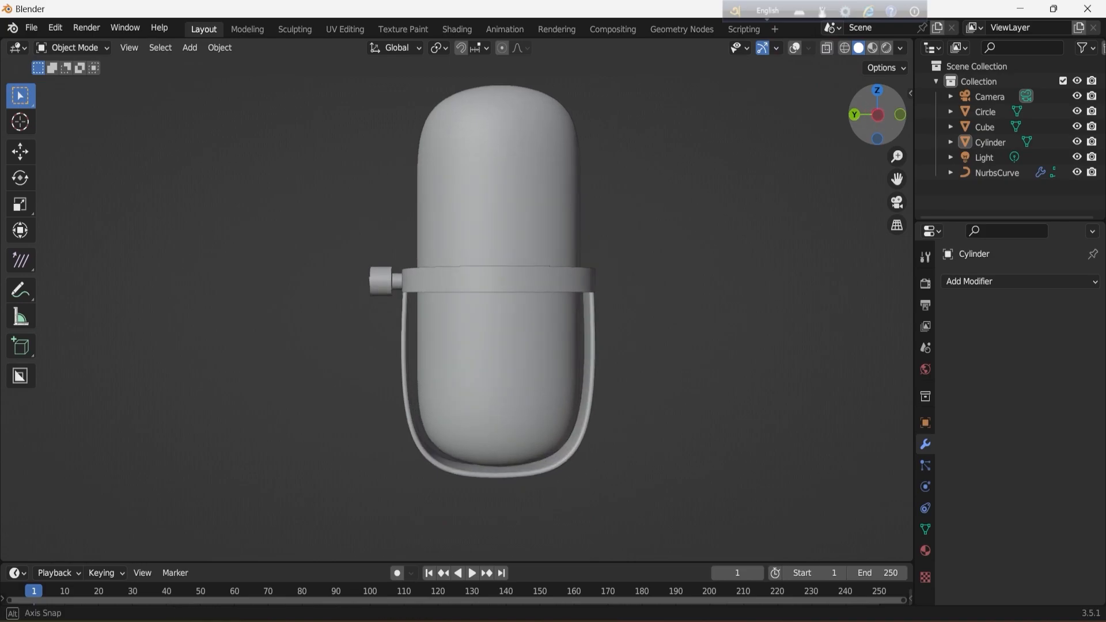
Scale the whole knob down and move it along Y so its stem meets the band
scroll(404, 259, up, 4)
click(294, 246)
click(878, 115)
key(s)
click(755, 178)
click(901, 114)
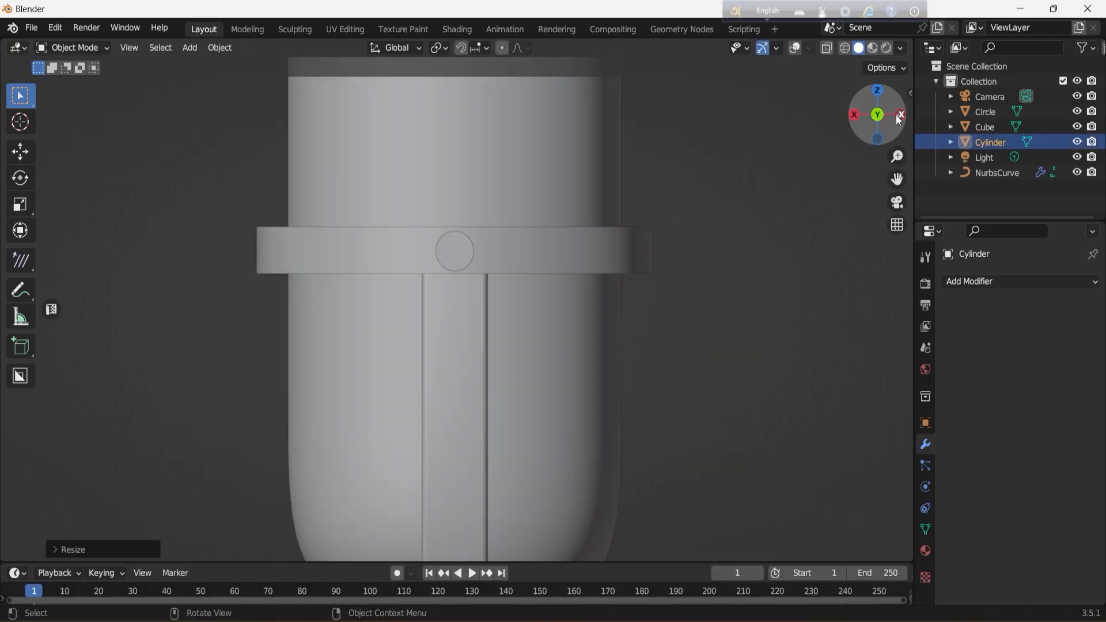
click(902, 115)
key(g)
key(y)
click(382, 268)
Add a Mirror modifier to the knob on the Y axis, using the band (Circle) as the mirror object
scroll(392, 266, down, 4)
drag(898, 179, 735, 203)
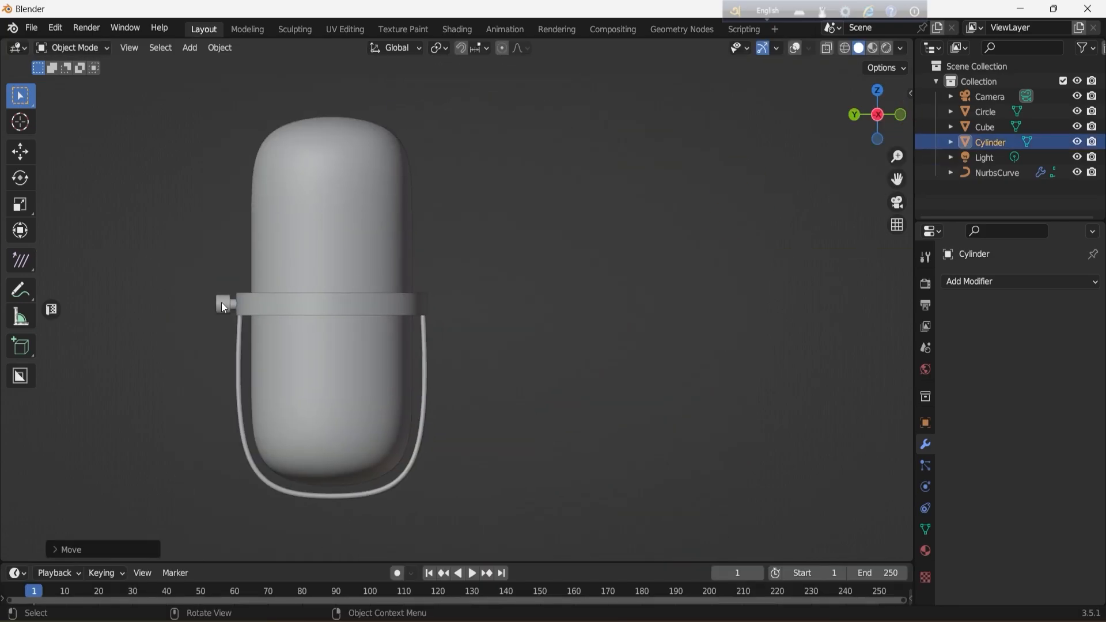
click(1020, 281)
click(822, 444)
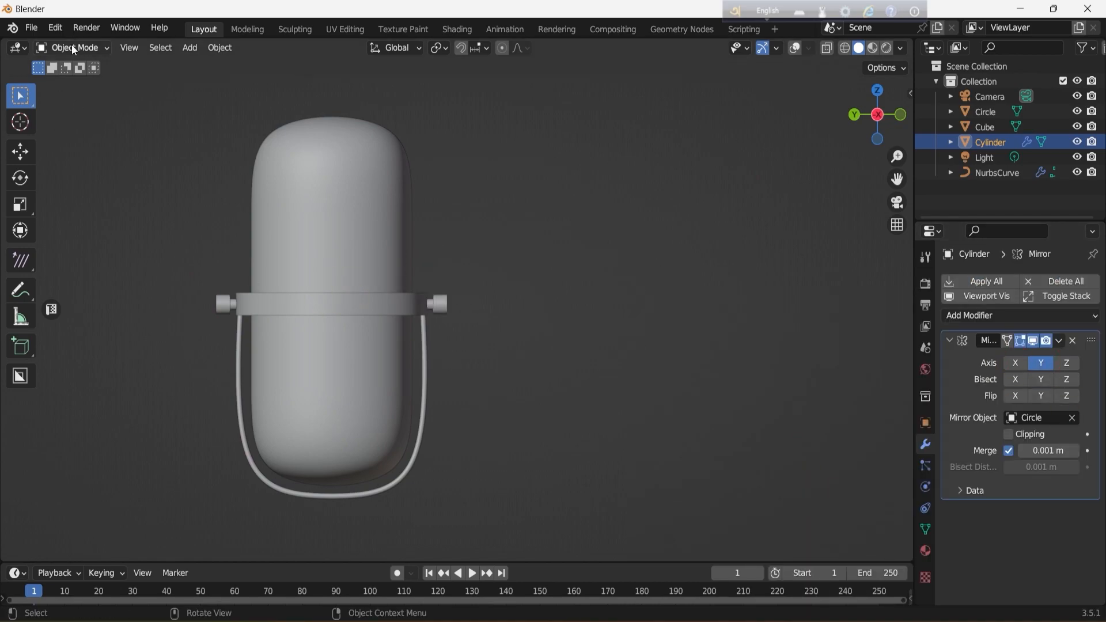
Deselect the knob and save the scene as m9.blend
click(857, 199)
scroll(857, 199, down, 3)
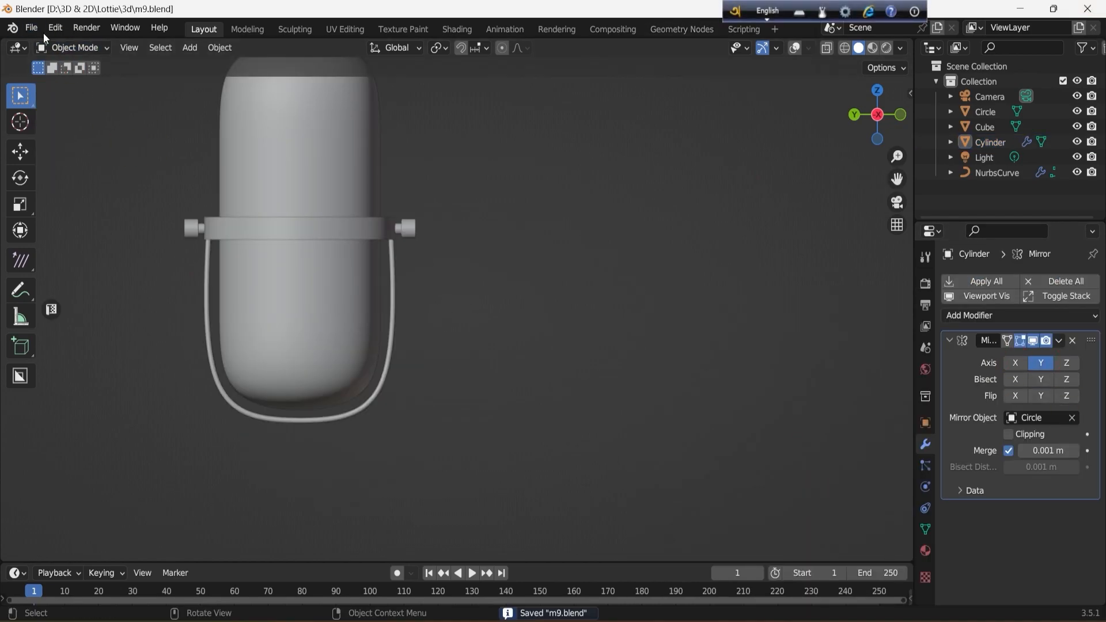
click(35, 28)
click(49, 135)
Duplicate the U-shaped strap twice, leaving the last copy in place
drag(897, 179, 992, 192)
scroll(853, 146, down, 2)
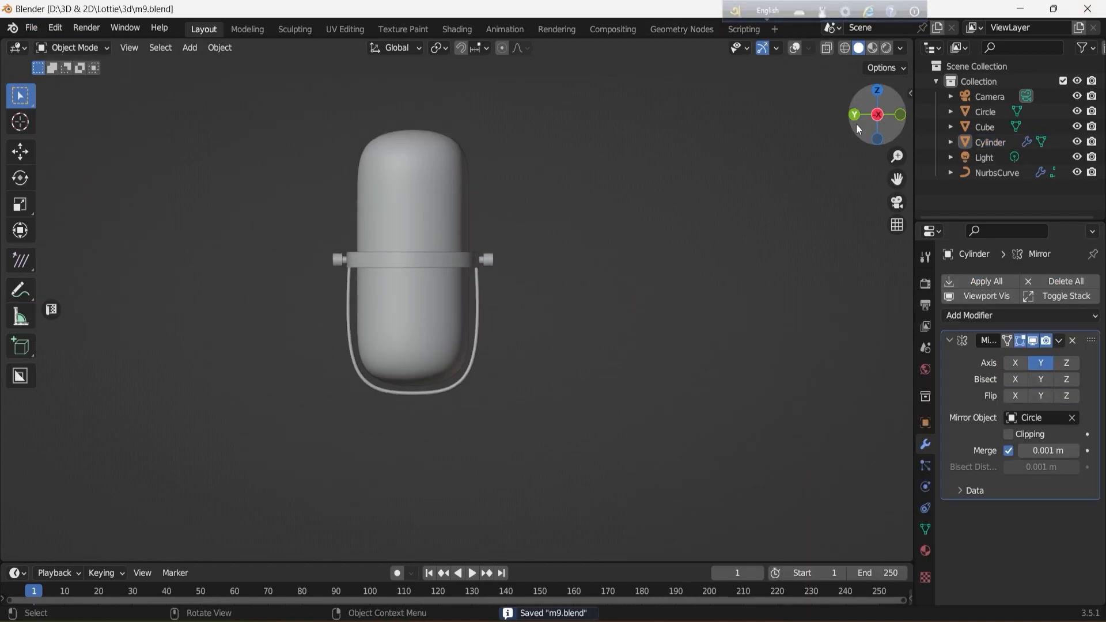
scroll(855, 151, up, 3)
drag(877, 116, 878, 115)
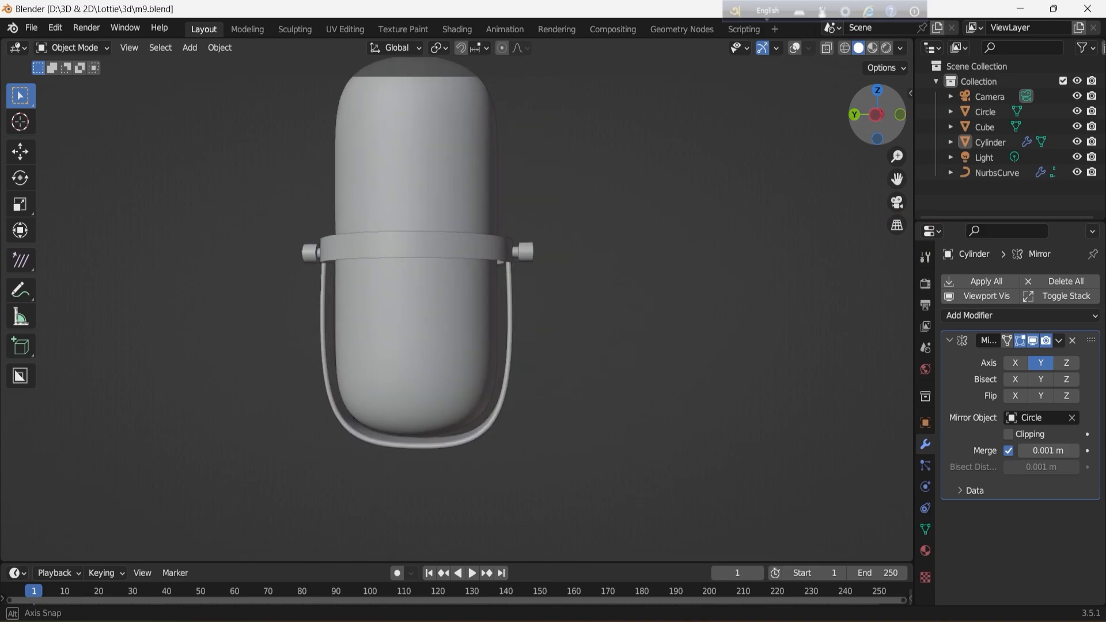
drag(897, 156, 898, 133)
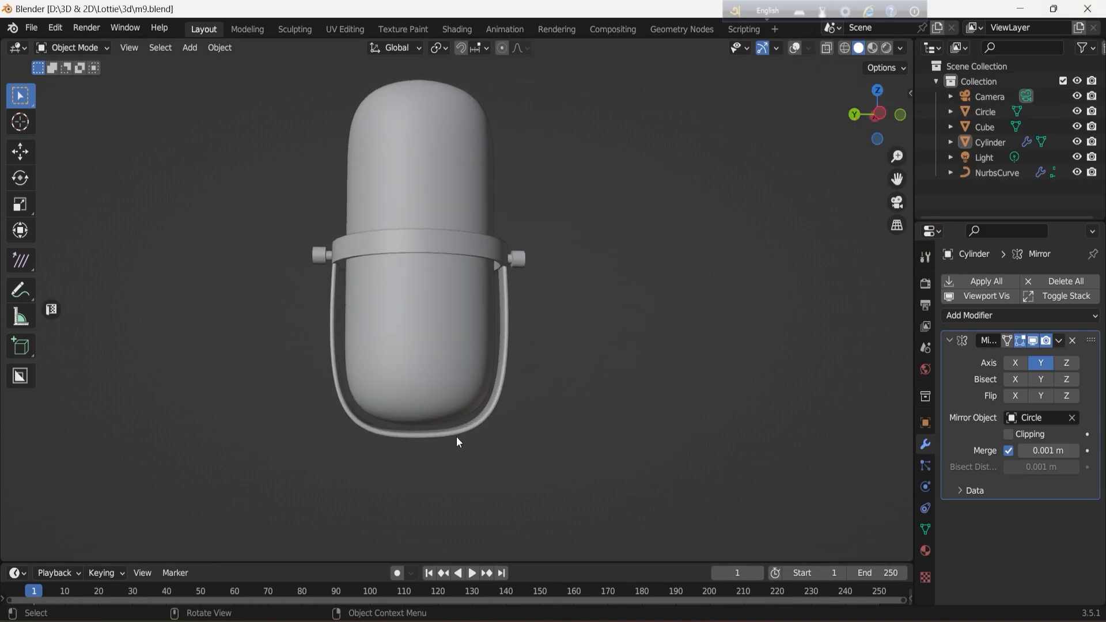
key(shift+d)
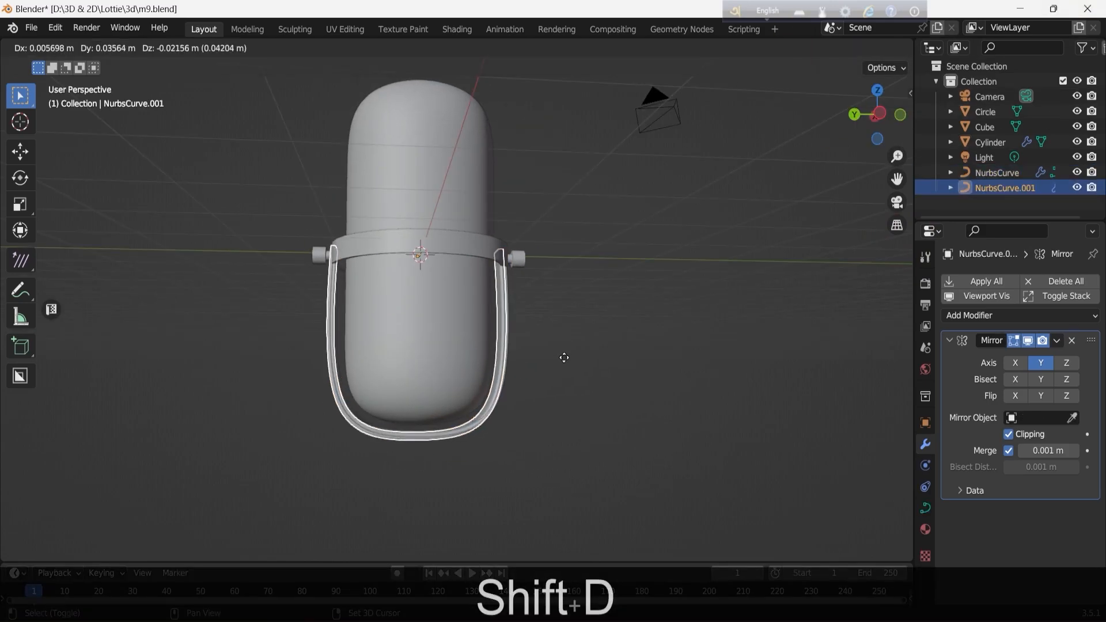
key(shift+d)
right_click(570, 359)
Flip the newest strap copy upside down by rotating it about the X axis
click(82, 49)
click(84, 64)
key(r)
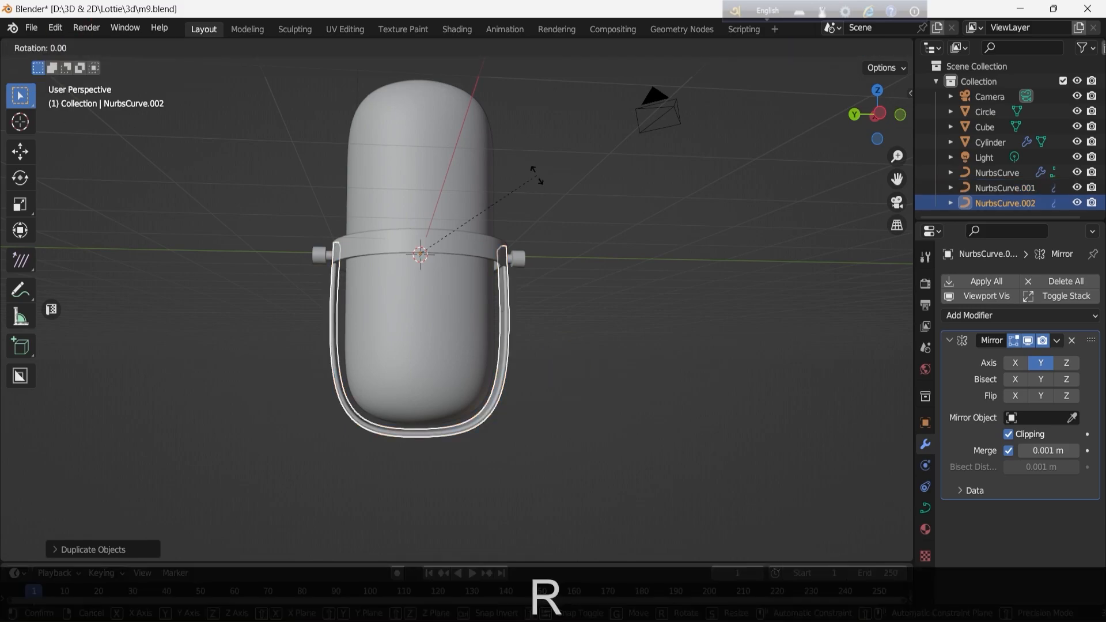
key(x)
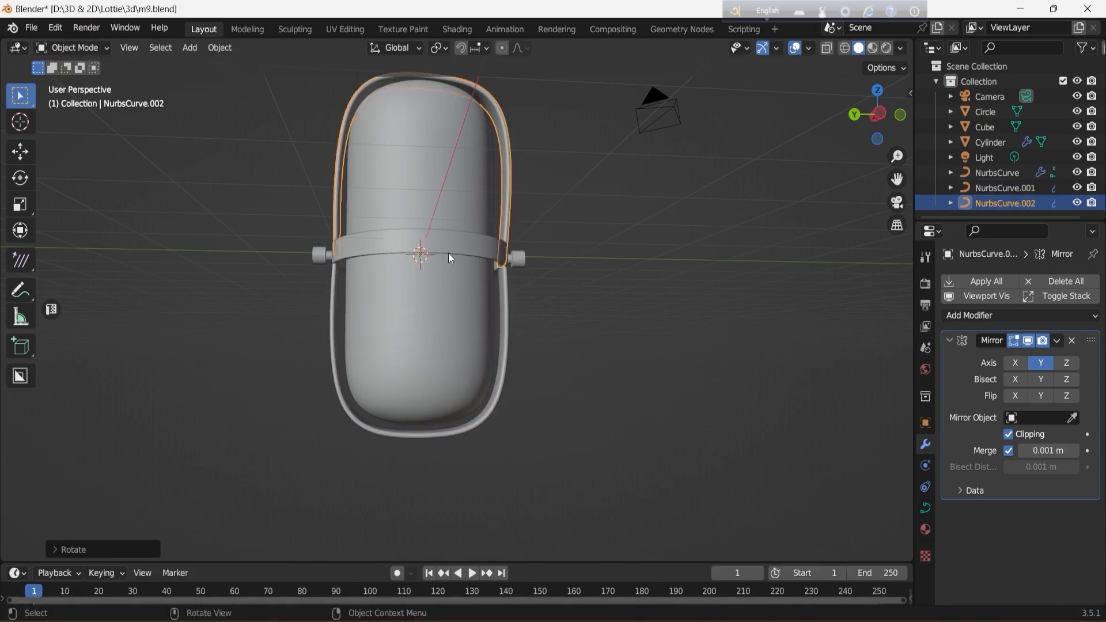
key(r)
key(x)
click(573, 144)
Move the flipped strap down along Z so its arch sits directly beneath the original strap
click(879, 113)
key(g)
key(z)
click(378, 47)
scroll(613, 86, down, 6)
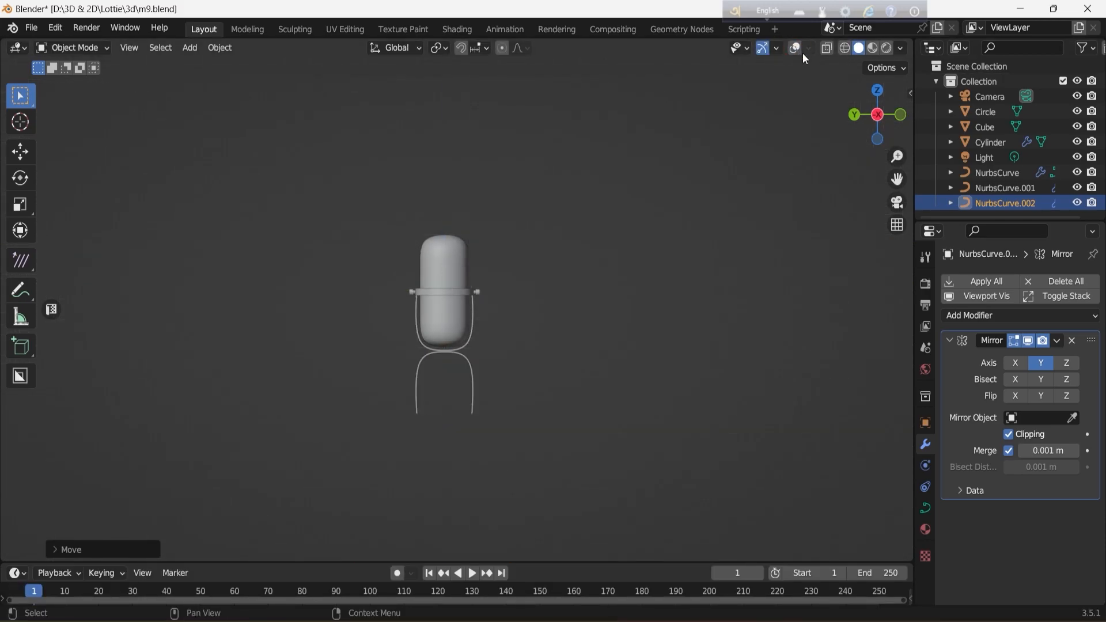
Turn the overlays on, deselect the flipped strap and add a mesh circle
drag(885, 110, 886, 110)
scroll(891, 121, down, 3)
drag(894, 182, 894, 126)
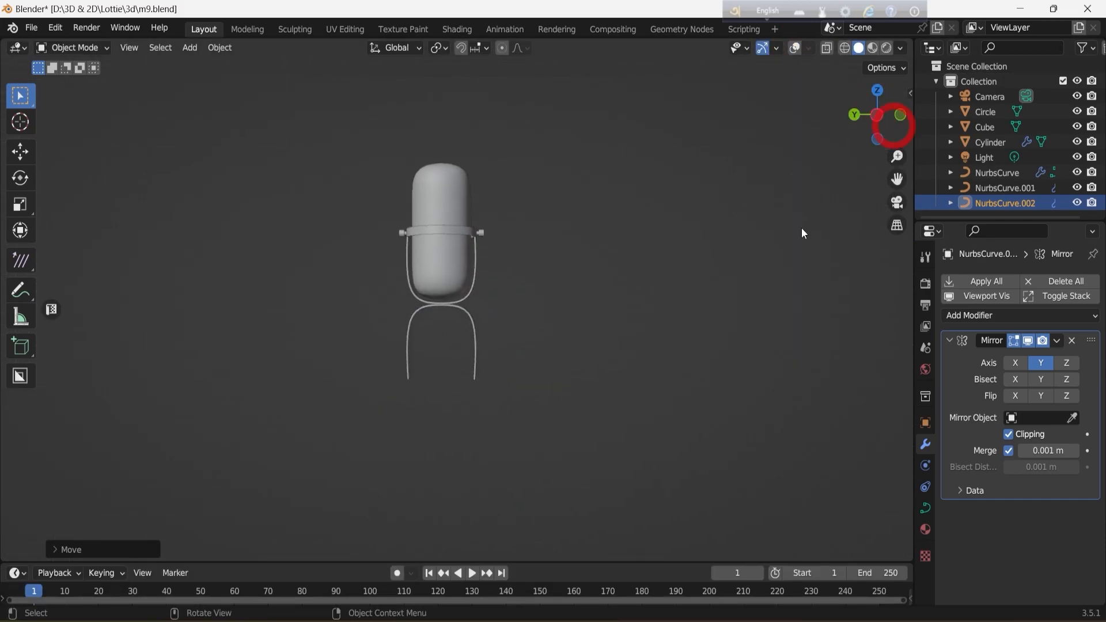
scroll(490, 133, up, 3)
click(73, 48)
click(81, 108)
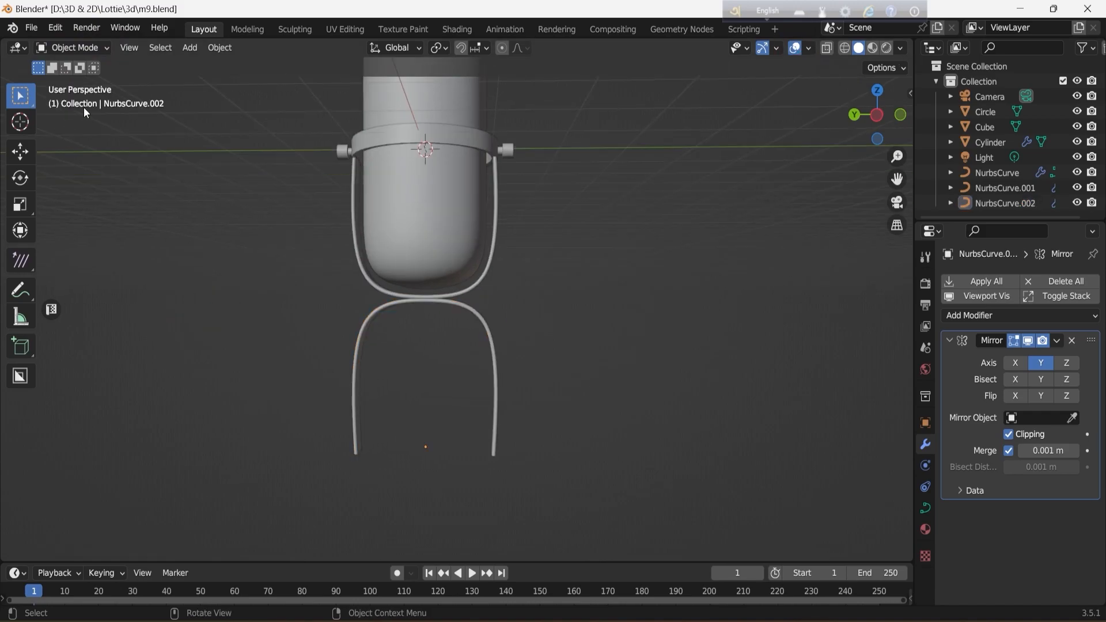
key(shift+a)
click(321, 313)
scroll(692, 135, down, 2)
Move the circle along Z and Y to the foot of one leg of the flipped strap and scale it to about 0.66
key(g)
key(z)
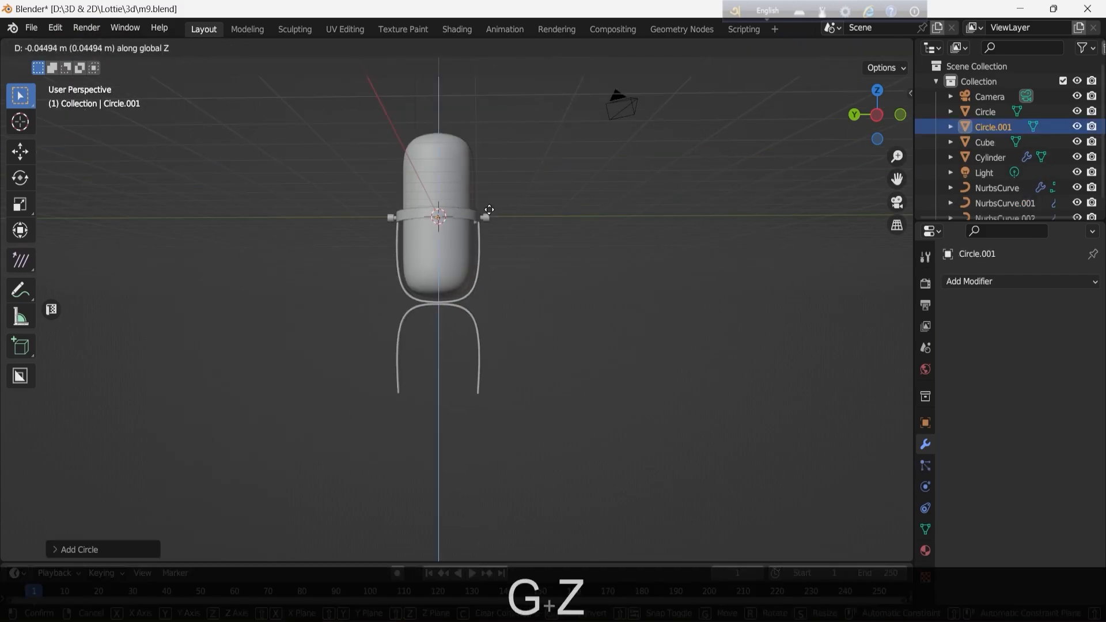
key(g)
key(y)
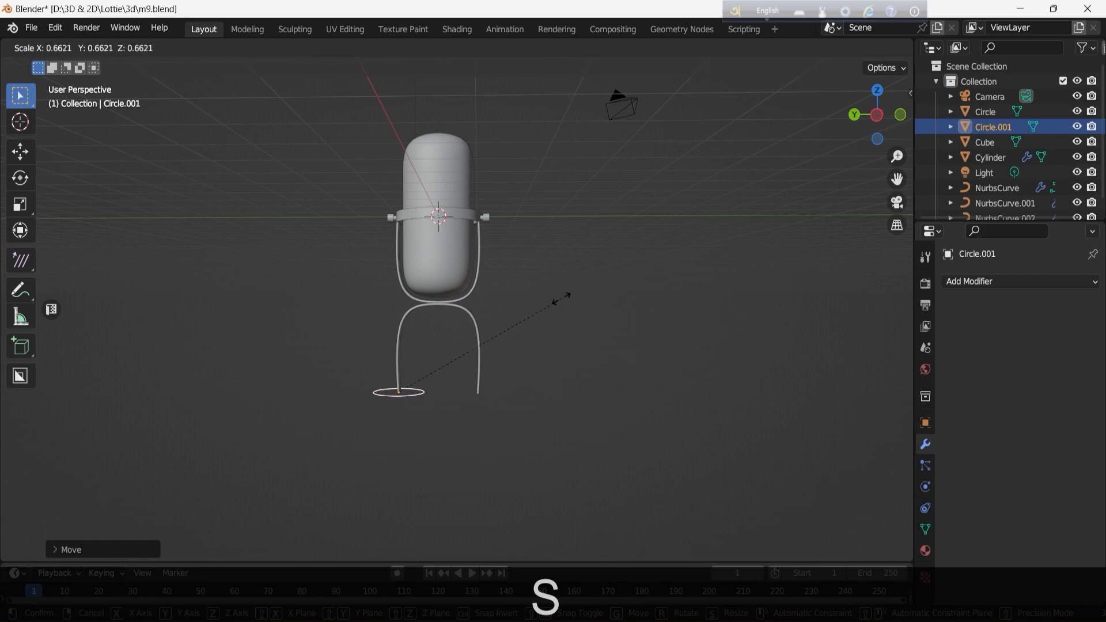
click(563, 297)
Fill the circle with a face in Edit Mode and return to Object Mode
scroll(269, 133, up, 2)
click(219, 47)
click(72, 48)
click(82, 84)
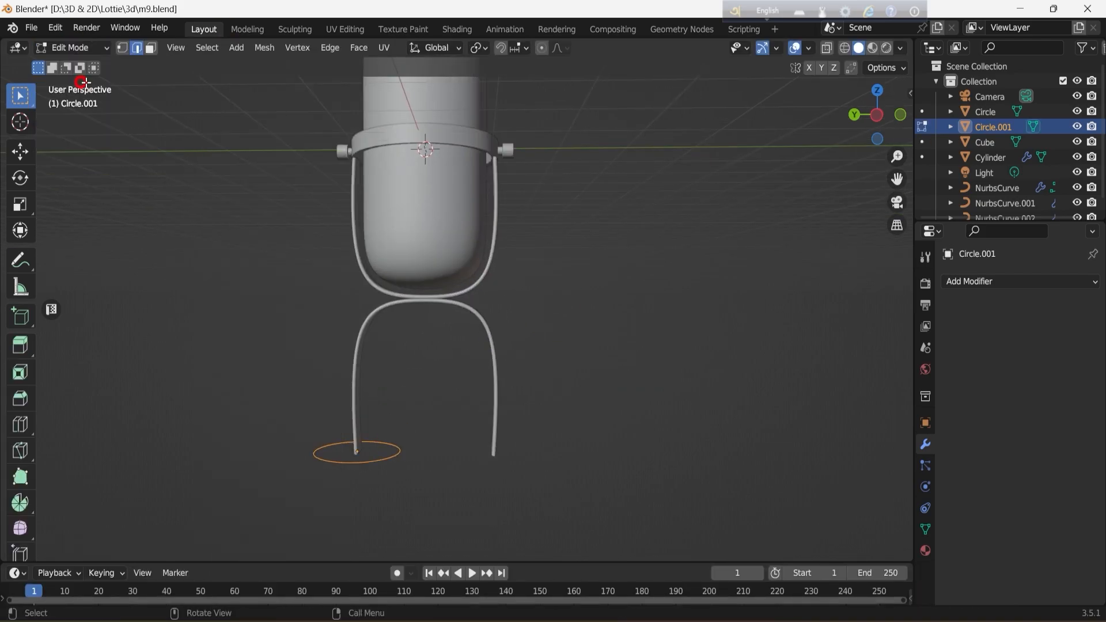
click(360, 48)
click(390, 226)
click(72, 48)
click(74, 65)
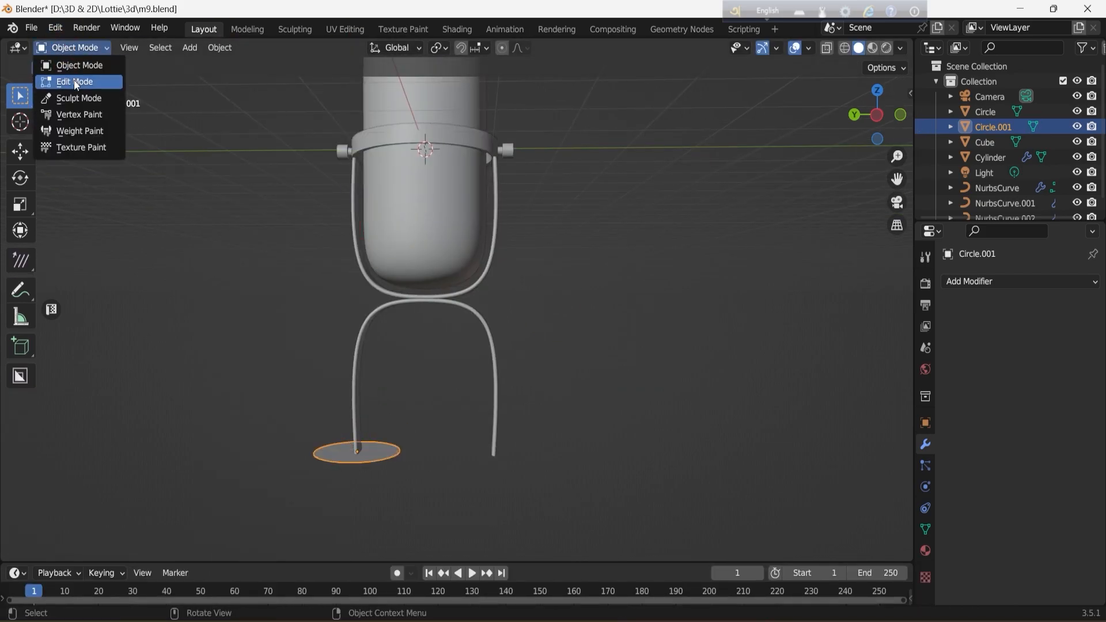
Extrude the filled circle in Edit Mode into a thin disc at the leg's foot and return to Object Mode
click(76, 82)
key(e)
right_click(328, 375)
key(s)
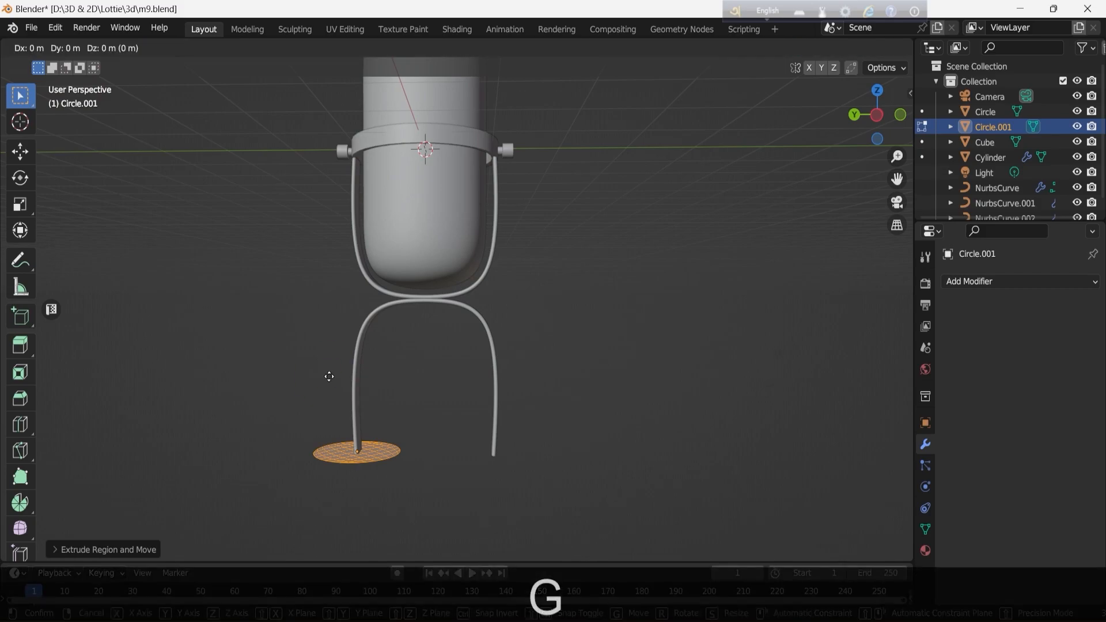
click(327, 371)
scroll(245, 259, down, 3)
key(Tab)
click(248, 216)
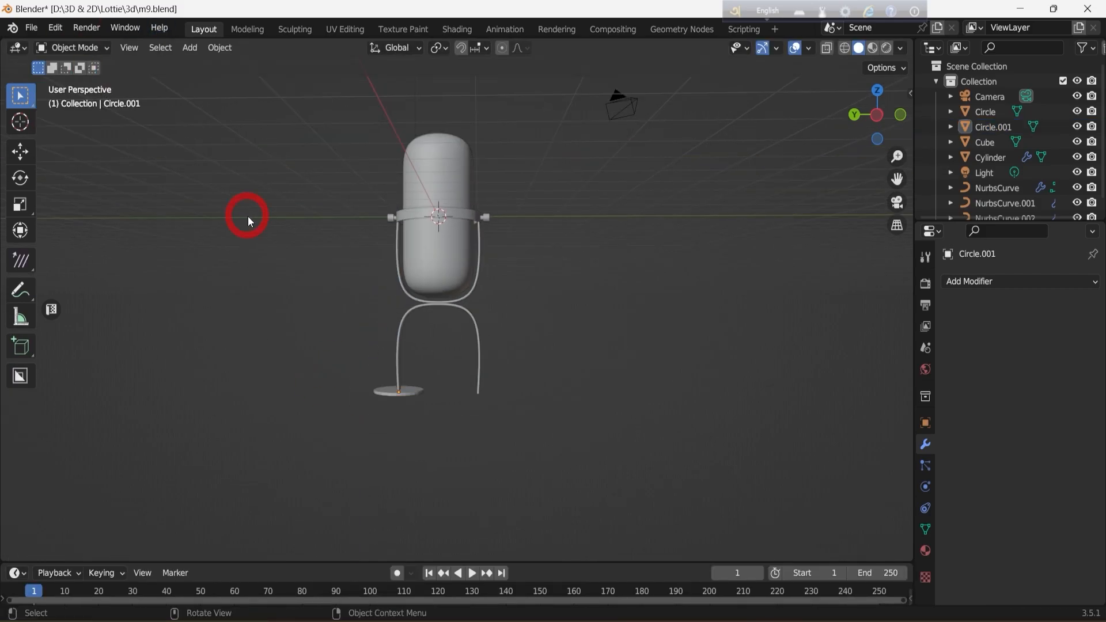
Select the whole foot disc's mesh in Edit Mode and scale it down around the leg's end
scroll(254, 374, up, 3)
drag(897, 179, 1098, 156)
scroll(323, 374, up, 3)
click(248, 460)
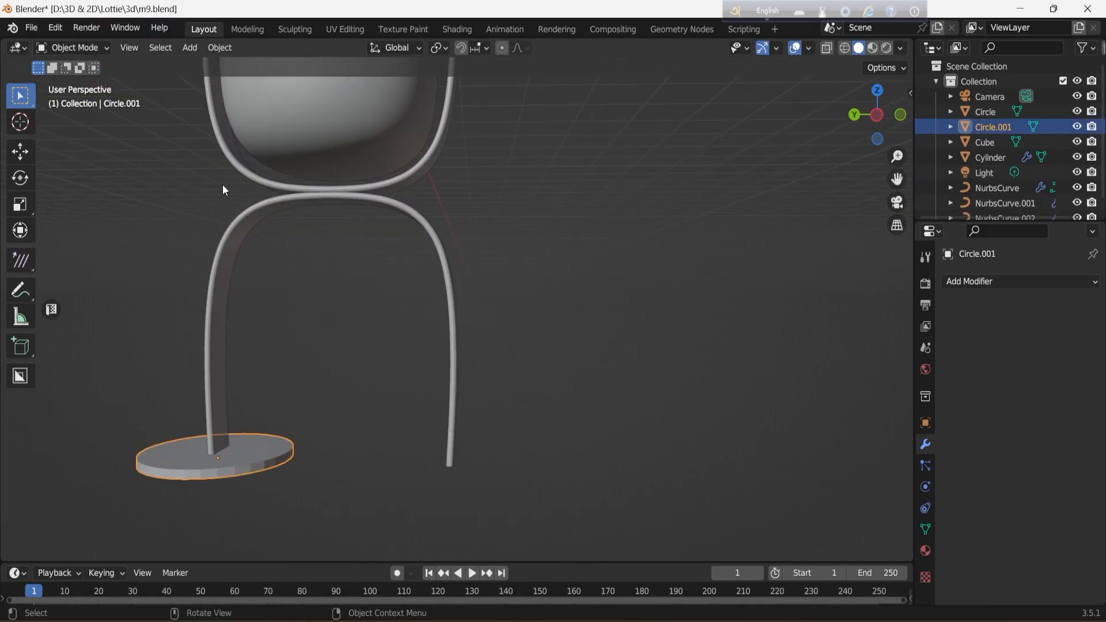
click(73, 47)
click(72, 80)
click(878, 115)
key(a)
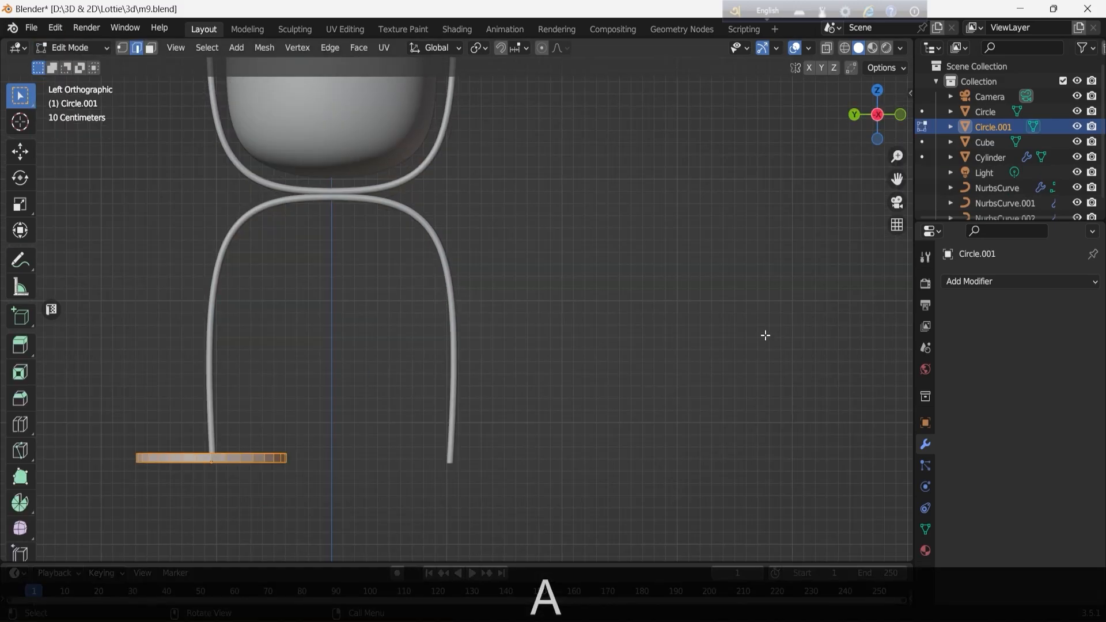
click(470, 345)
scroll(714, 234, down, 5)
drag(878, 115, 785, 109)
scroll(581, 347, up, 2)
key(s)
click(651, 339)
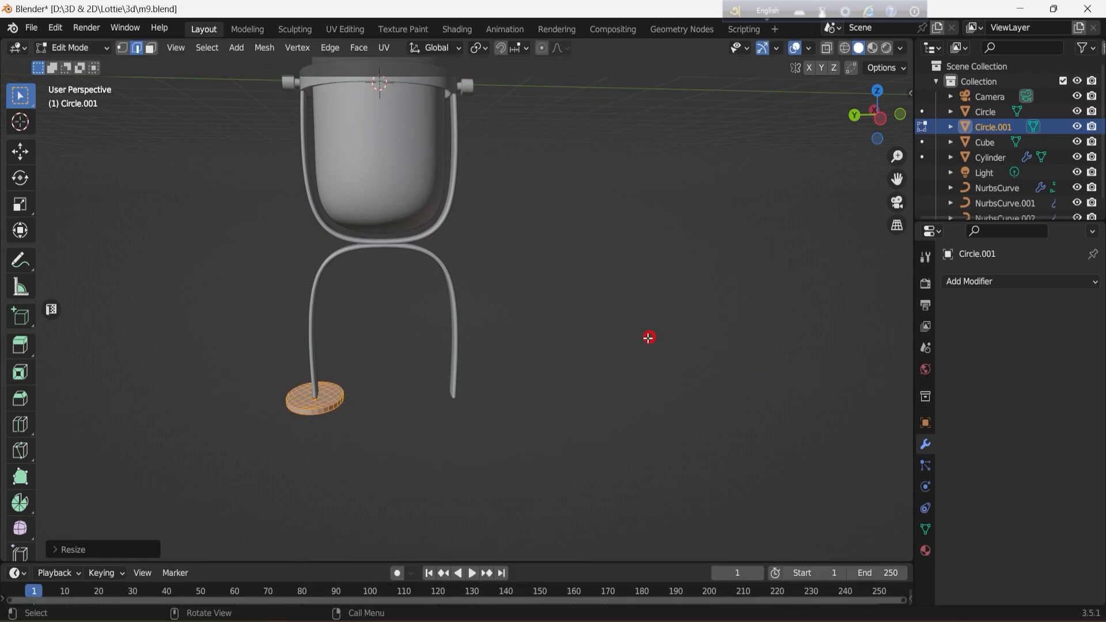
Scale the foot disc's mesh along the X axis and return to Object Mode
key(s)
key(x)
click(582, 316)
key(Tab)
Add a Mirror modifier to the foot disc, using the Y axis and the strap curve as mirror object
right_click(266, 314)
click(264, 312)
scroll(455, 311, up, 2)
mouse_move(867, 117)
mouse_down()
mouse_move(884, 117)
mouse_move(871, 117)
mouse_up()
click(871, 118)
click(900, 114)
click(873, 116)
click(982, 282)
click(810, 454)
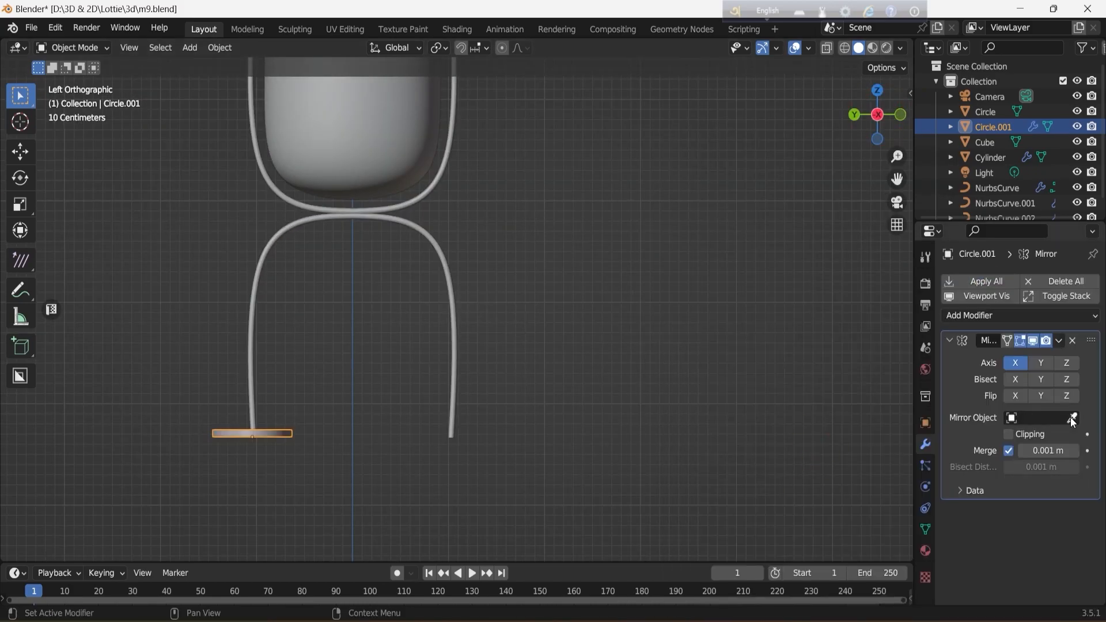
click(1016, 363)
scroll(271, 297, down, 4)
drag(876, 114, 847, 139)
scroll(397, 315, up, 3)
scroll(397, 316, down, 3)
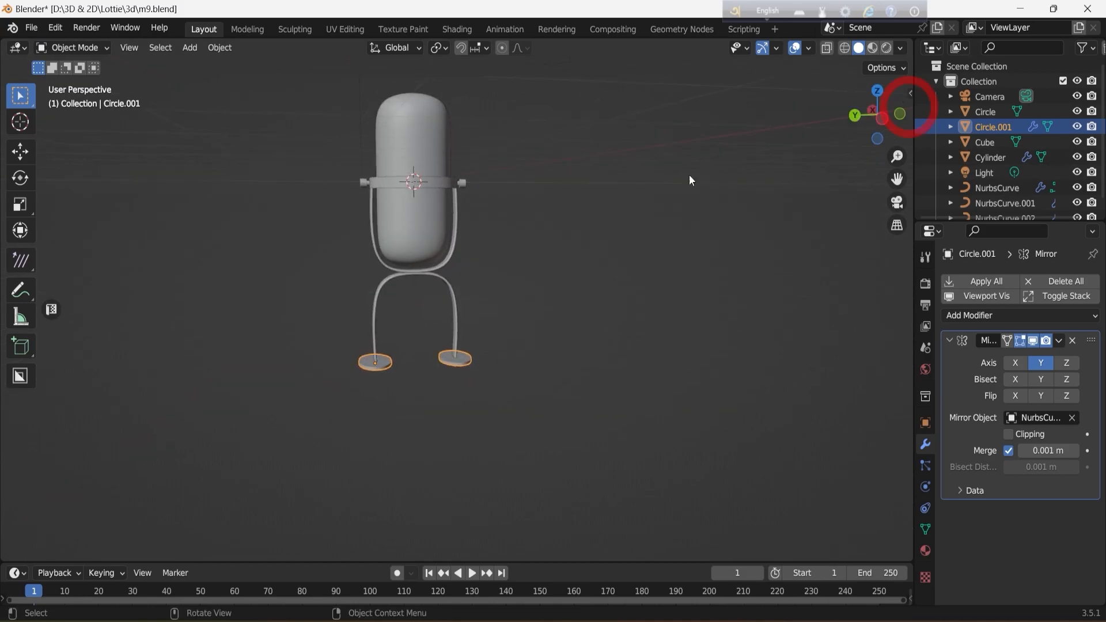
Thicken the inverted strap by raising the round bevel depth of its curve slightly
scroll(453, 276, up, 3)
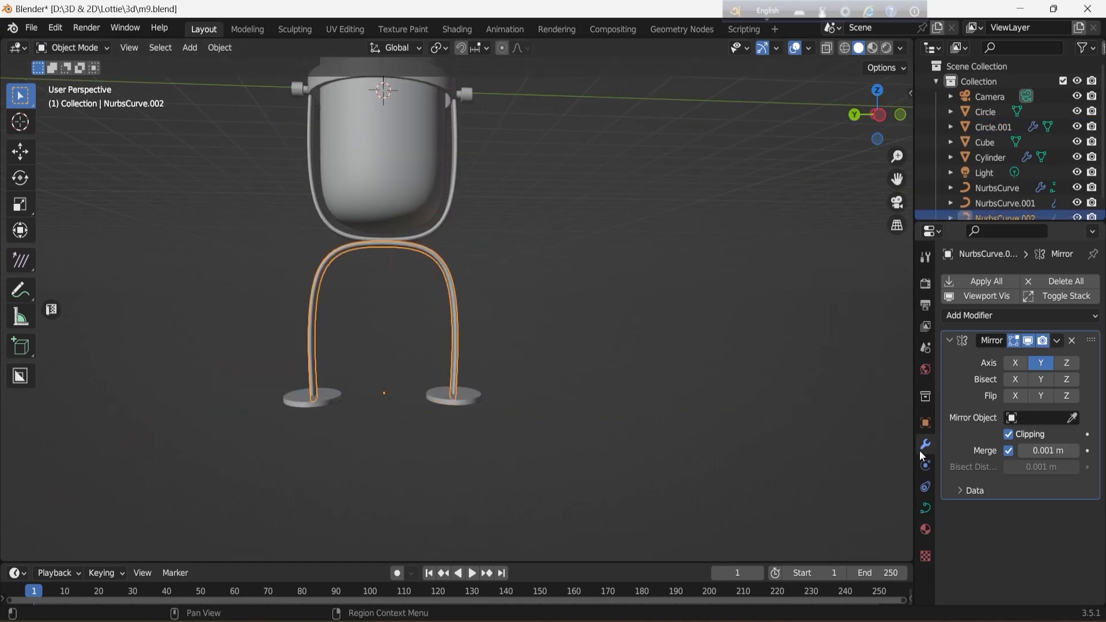
click(926, 508)
scroll(1043, 455, down, 5)
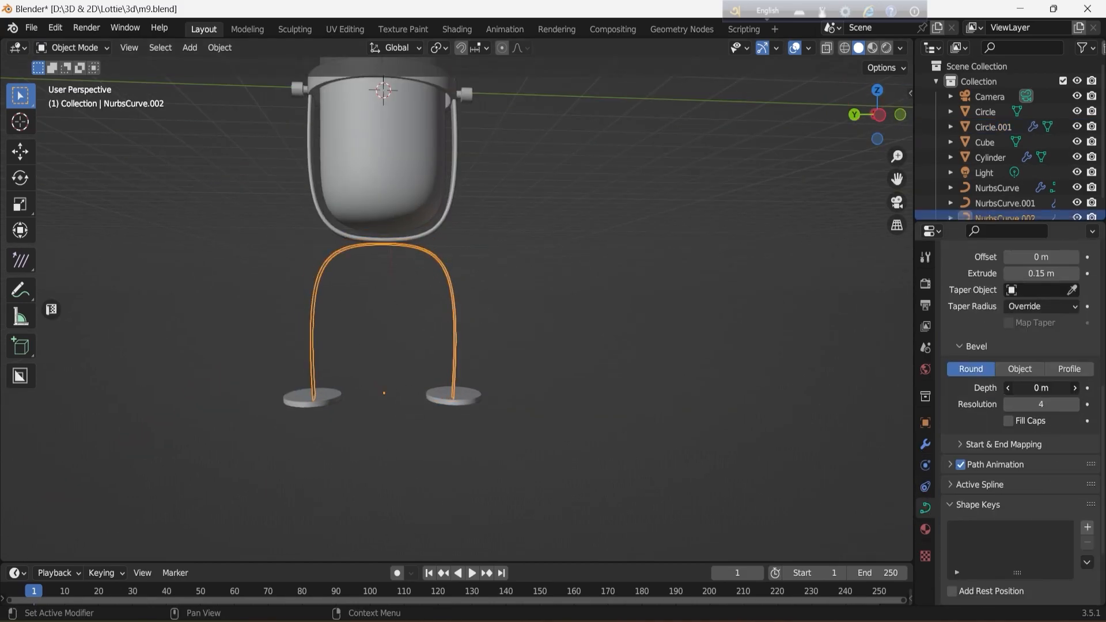
drag(1041, 389, 1055, 389)
scroll(595, 462, down, 3)
click(601, 428)
Duplicate the foot discs, move the copy up along Z and scale it down to form a smaller upper tier
scroll(479, 369, up, 4)
click(285, 422)
scroll(284, 421, up, 1)
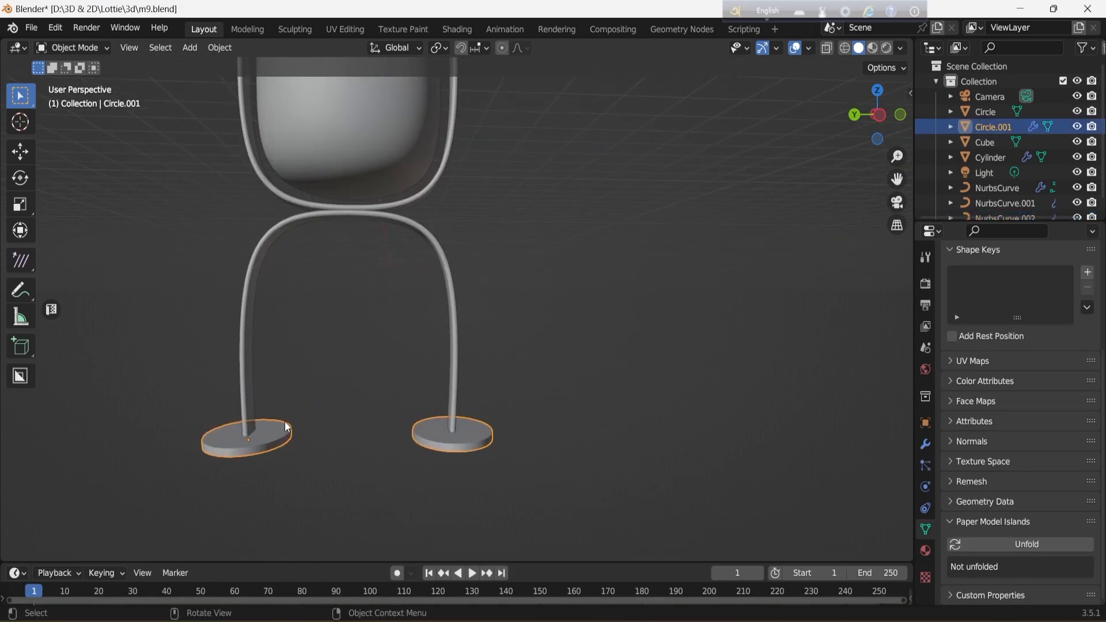
key(Tab)
key(Tab)
key(shift+d)
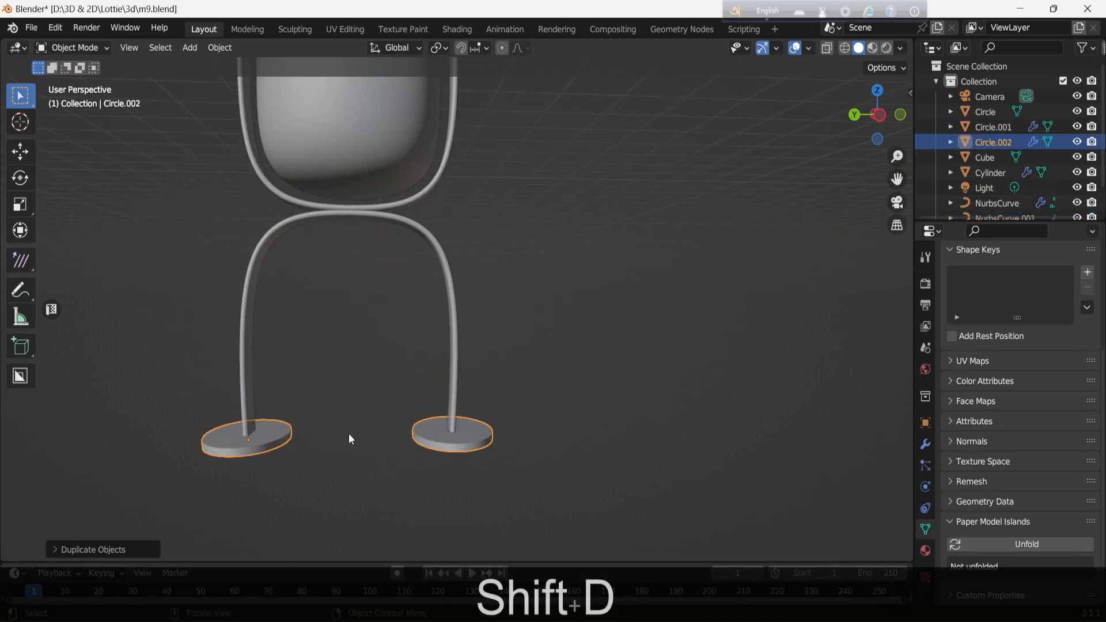
click(348, 425)
click(881, 115)
shift+middle_drag(72, 468, 233, 357)
scroll(242, 358, up, 8)
key(g)
key(z)
click(333, 369)
key(s)
click(516, 288)
click(276, 437)
scroll(346, 414, down, 7)
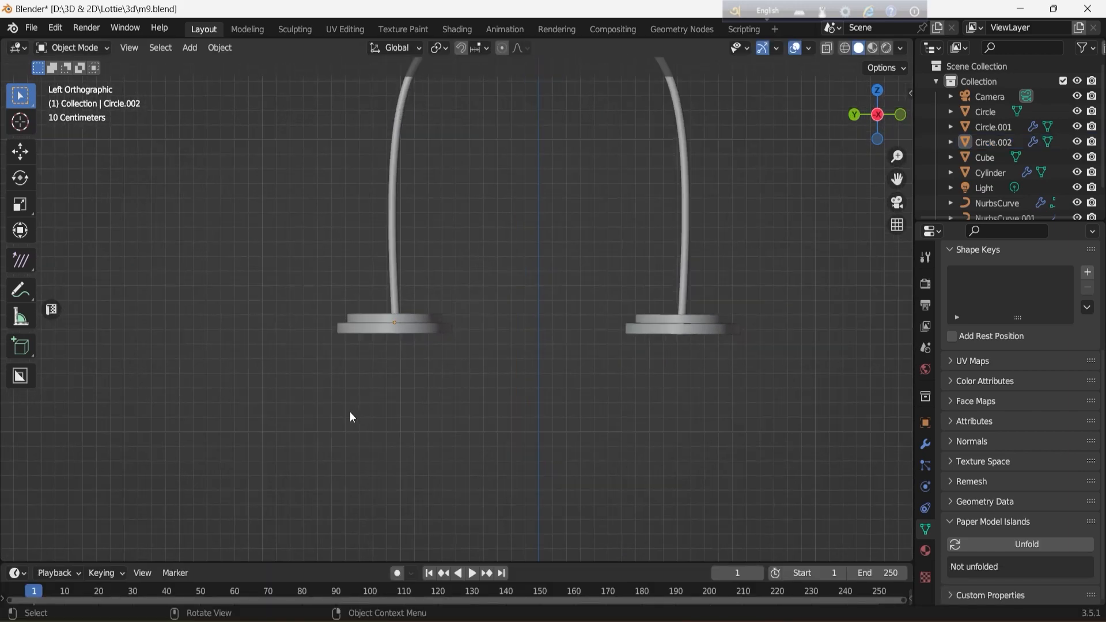
Nudge the smaller upper foot disc along Z so it sits flush on the larger one
scroll(345, 410, up, 9)
click(295, 333)
key(g)
key(z)
click(296, 336)
click(349, 416)
scroll(349, 394, down, 14)
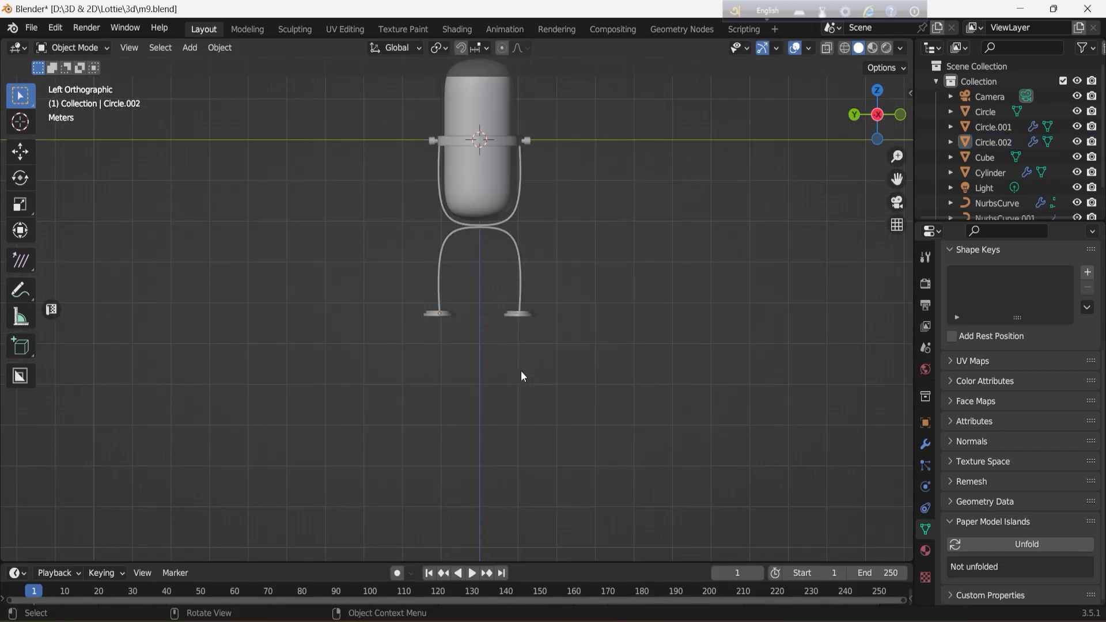
Select all objects and raise the whole microphone along Z until its feet rest on the ground grid
middle_drag(521, 371, 526, 398)
drag(878, 115, 622, 107)
scroll(885, 130, down, 4)
key(a)
key(g)
key(z)
click(537, 214)
click(878, 112)
shift+middle_drag(589, 217, 592, 353)
key(g)
key(z)
click(590, 345)
click(629, 322)
mouse_move(878, 114)
mouse_down()
mouse_move(818, 151)
mouse_move(827, 126)
mouse_move(871, 127)
mouse_move(902, 108)
mouse_move(900, 135)
mouse_move(886, 99)
mouse_move(873, 98)
mouse_up()
scroll(878, 119, up, 5)
scroll(403, 462, down, 5)
drag(897, 179, 798, 259)
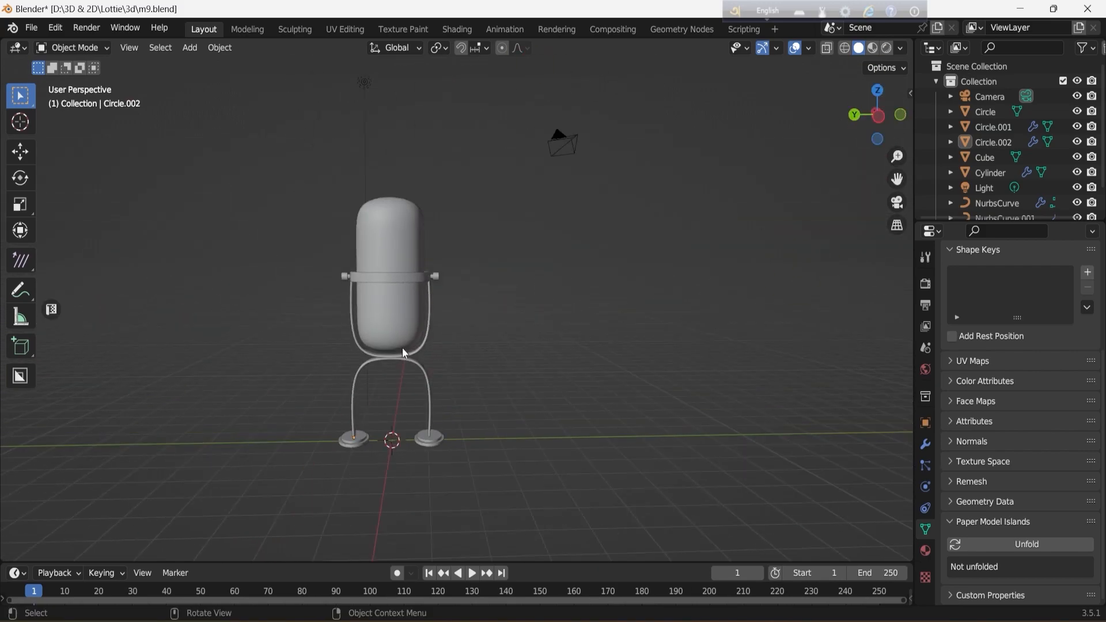
Add a mesh circle, show the model in X-ray and rotate the circle upright about the Y axis
scroll(430, 347, up, 5)
mouse_move(882, 128)
mouse_down()
mouse_move(895, 104)
mouse_move(867, 123)
mouse_up()
click(878, 113)
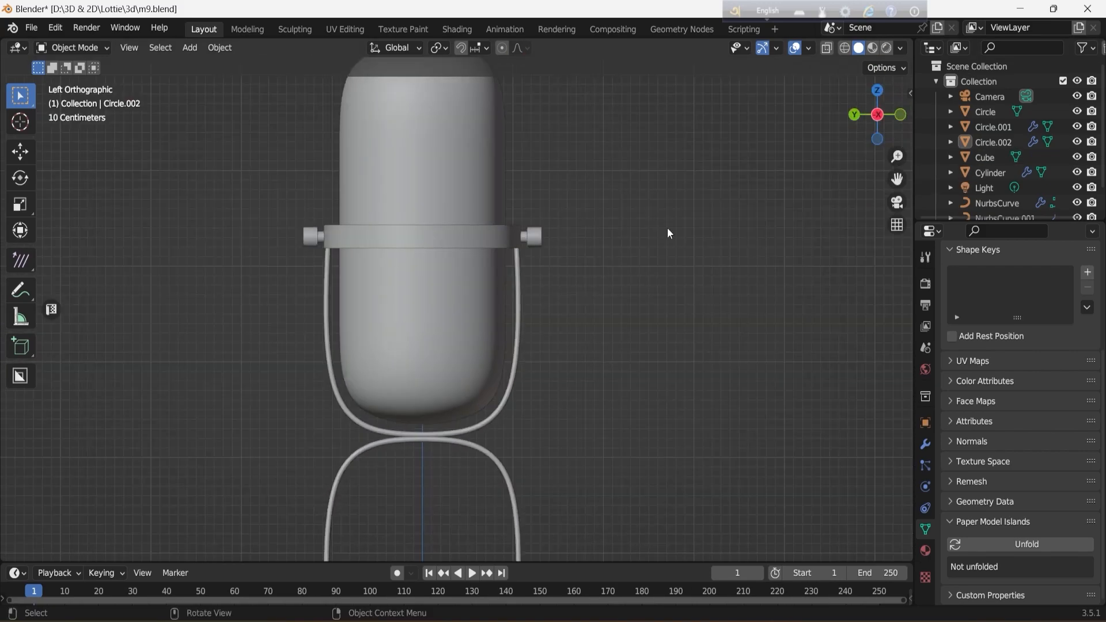
scroll(502, 271, up, 2)
key(shift+a)
click(311, 303)
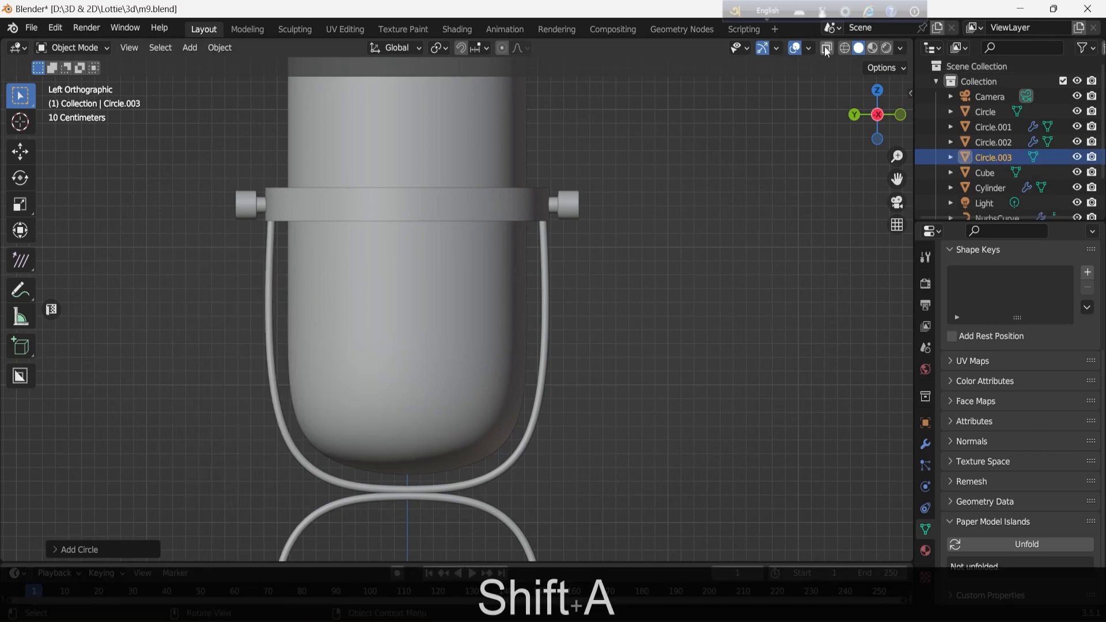
scroll(535, 270, down, 4)
key(r)
key(x)
key(9)
key(r)
key(y)
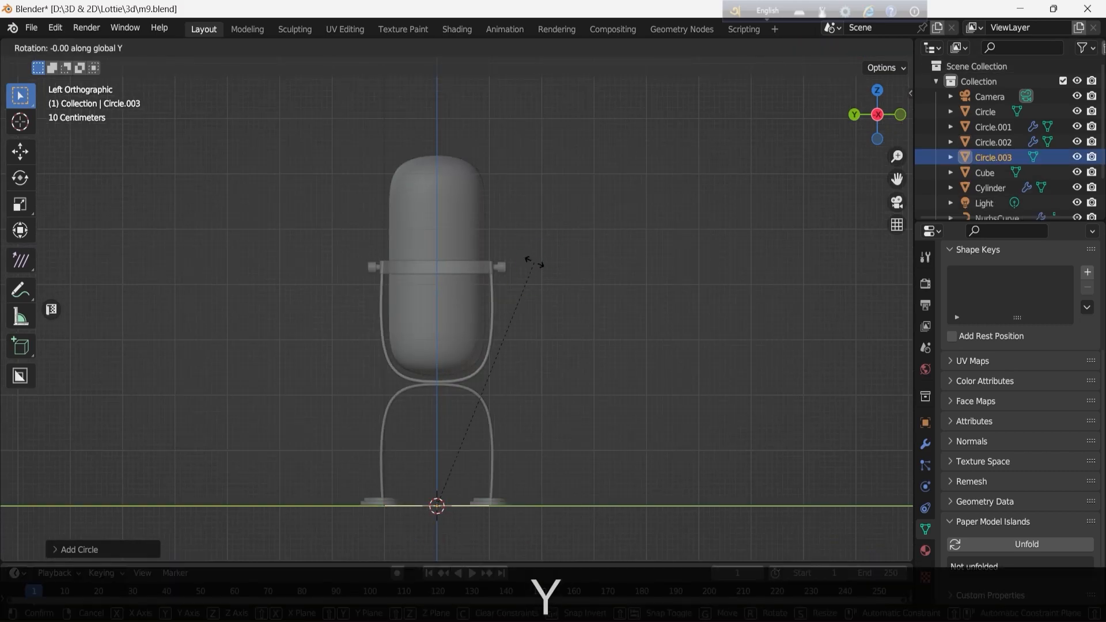
click(512, 450)
Move the upright circle up to the band's height and out in front of the microphone body
click(901, 114)
key(g)
key(y)
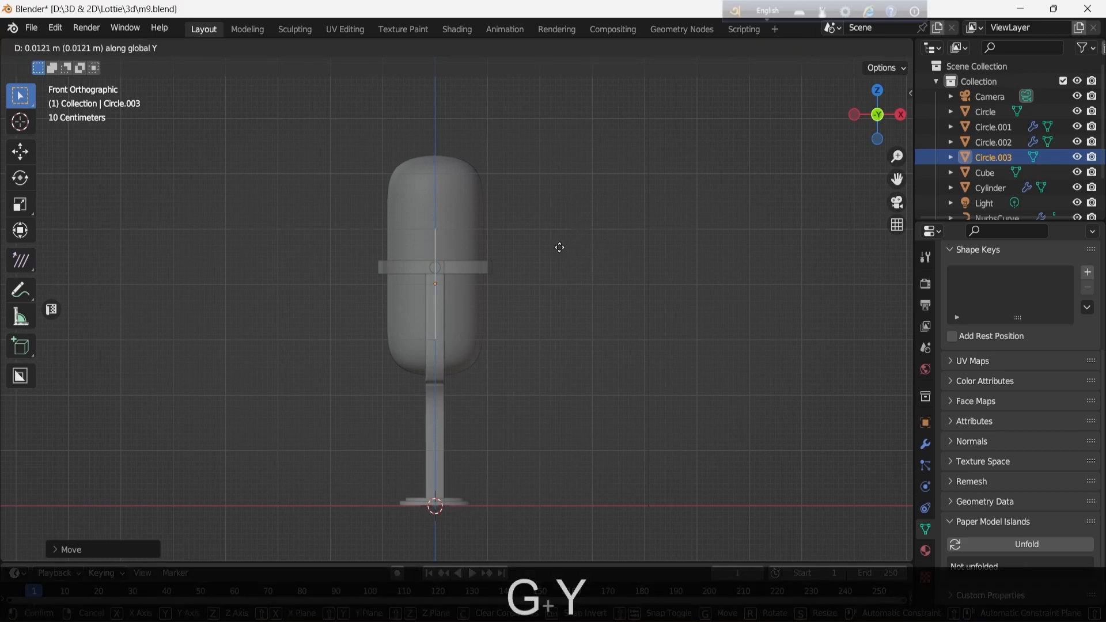
middle_drag(509, 255, 669, 267)
scroll(281, 235, up, 5)
Fill the upright circle with a face in Edit Mode and scale it down to about a third in Object Mode
click(86, 49)
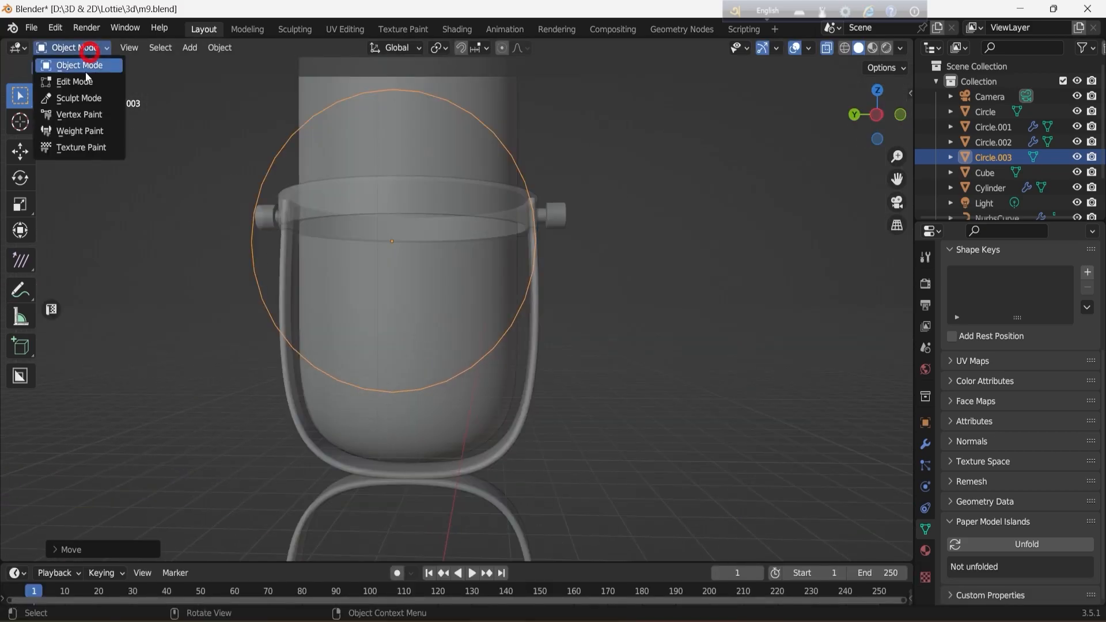
click(78, 82)
click(359, 48)
click(378, 235)
key(Tab)
key(s)
click(442, 256)
Lower the filled circle along Z to below the band and turn X-ray off
key(g)
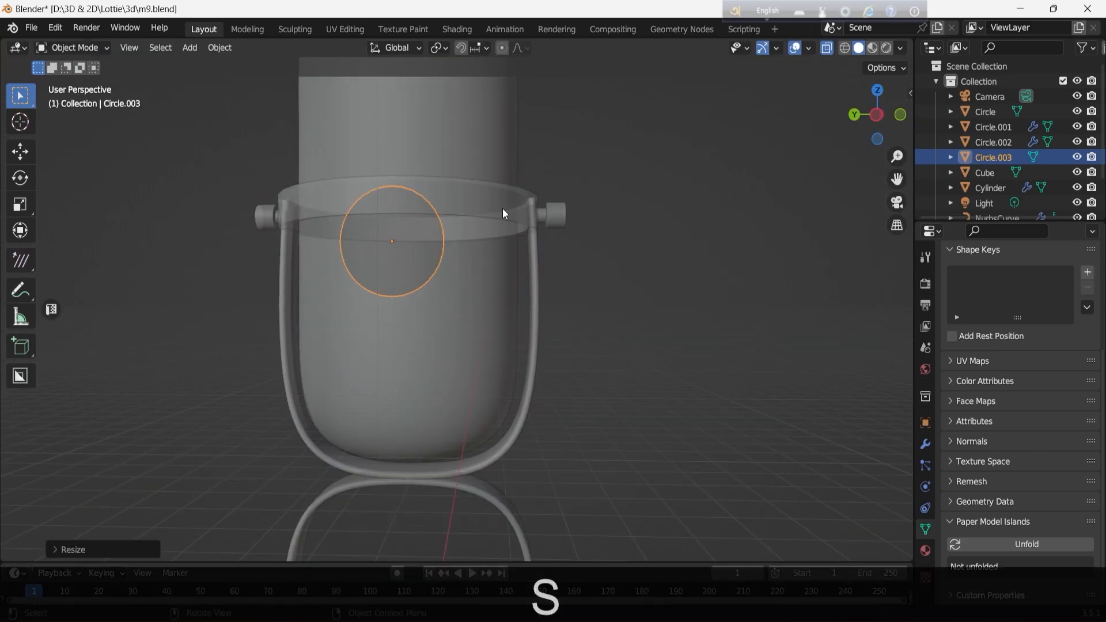
click(403, 251)
key(g)
key(z)
click(402, 301)
scroll(402, 301, down, 5)
click(827, 48)
Try to cut the flat circle out of the microphone body with the Bool Tool
scroll(504, 288, up, 1)
mouse_move(882, 116)
mouse_down()
mouse_move(784, 124)
mouse_move(1003, 99)
mouse_move(875, 99)
mouse_up()
scroll(881, 115, up, 4)
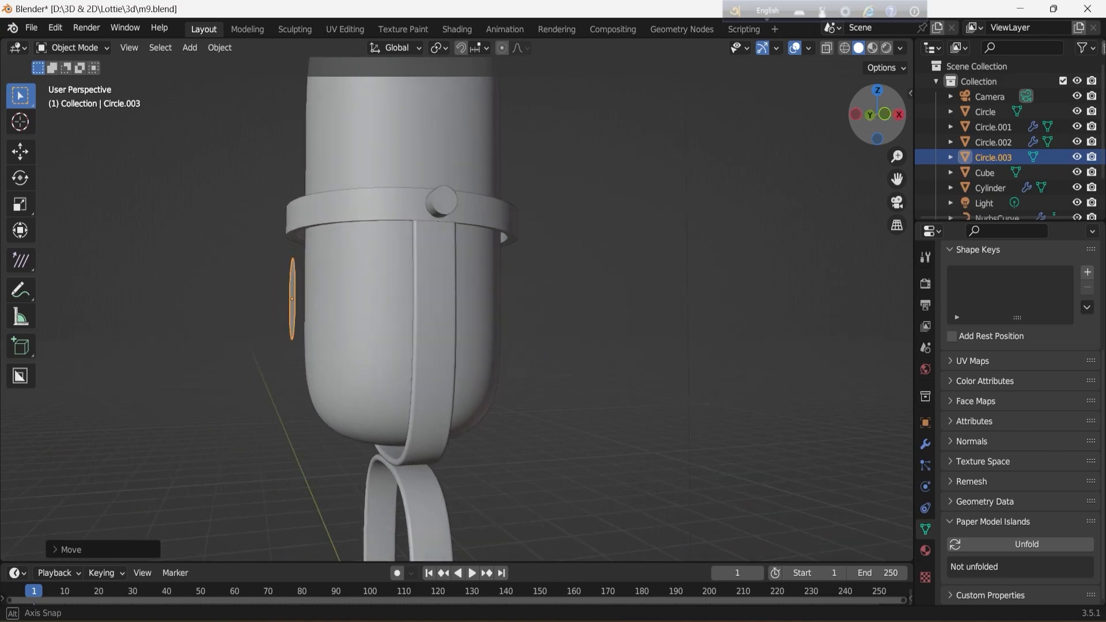
scroll(882, 115, up, 1)
click(220, 48)
shift+click(348, 324)
click(225, 49)
mouse_move(258, 582)
click(385, 529)
Move the filled circle along X until it meets the front surface of the microphone body
click(261, 300)
key(g)
key(x)
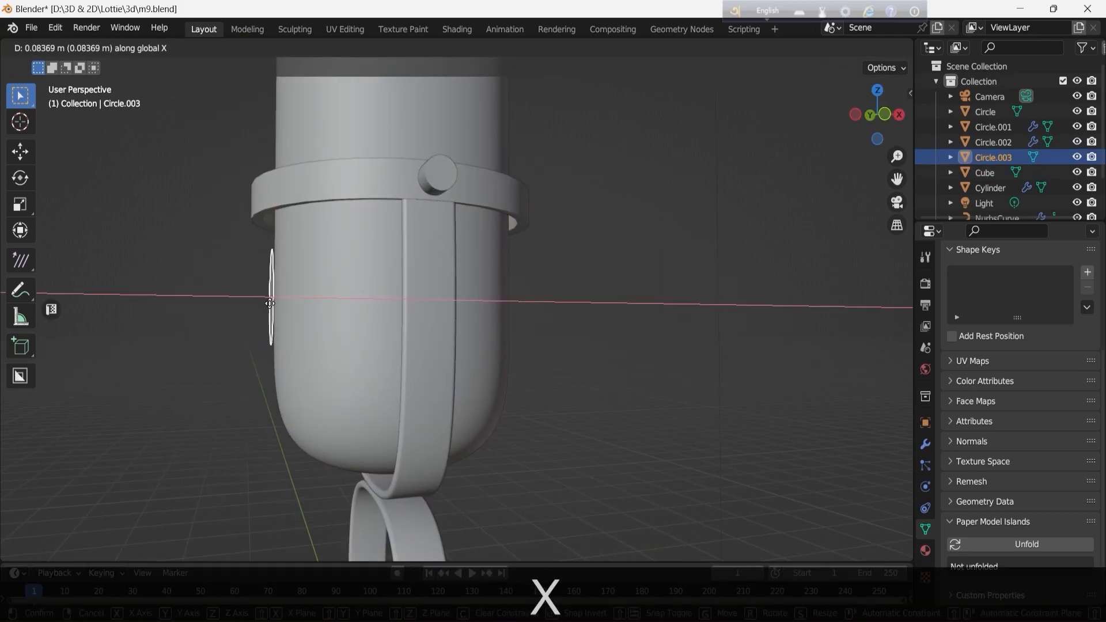
click(276, 300)
scroll(897, 158, up, 2)
Extrude the circle's face in Edit Mode with X-ray on, making a disc, and return to Object Mode without X-ray
key(Tab)
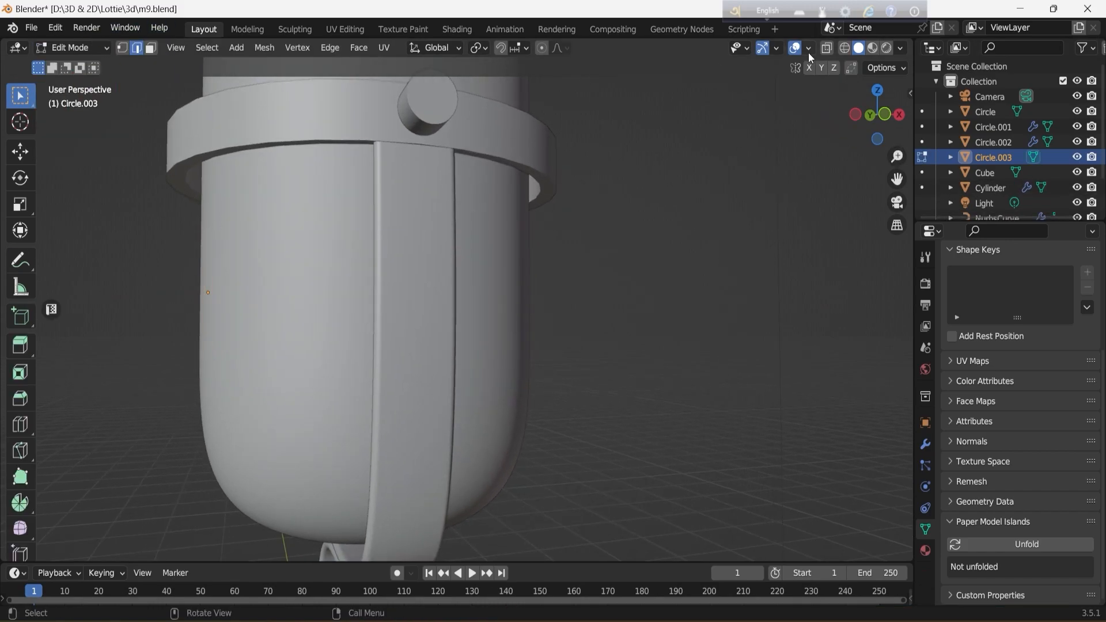
key(alt+z)
key(e)
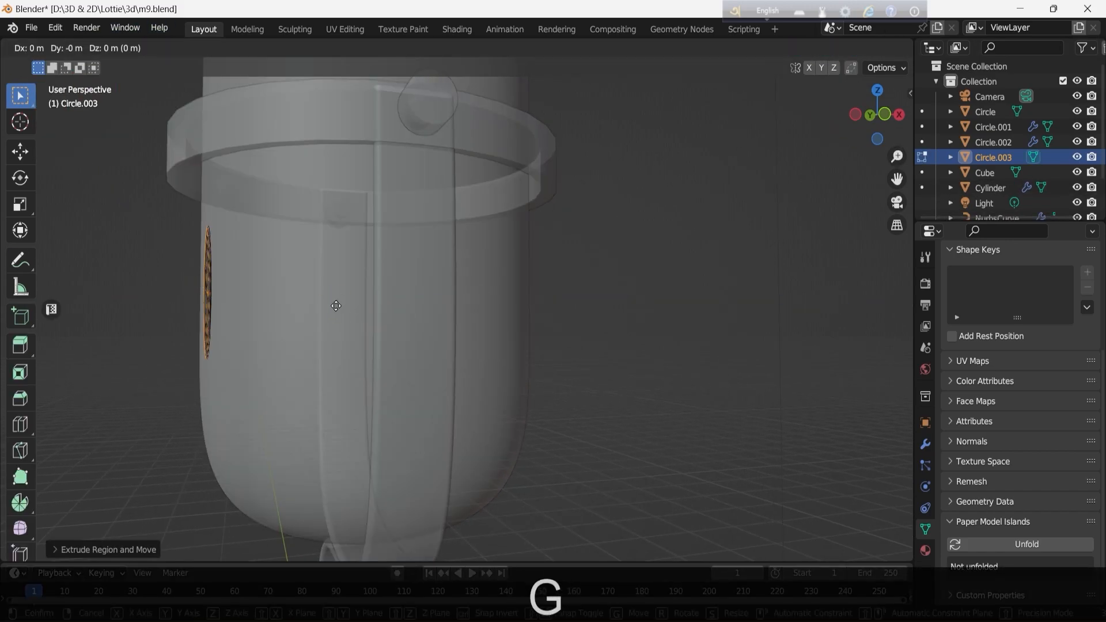
click(322, 307)
key(Tab)
mouse_move(860, 110)
mouse_down()
mouse_move(925, 113)
mouse_move(856, 112)
mouse_up()
click(827, 48)
Scale the disc down slightly and shift it sideways to one half of the body's front
scroll(846, 109, down, 6)
click(848, 111)
click(412, 303)
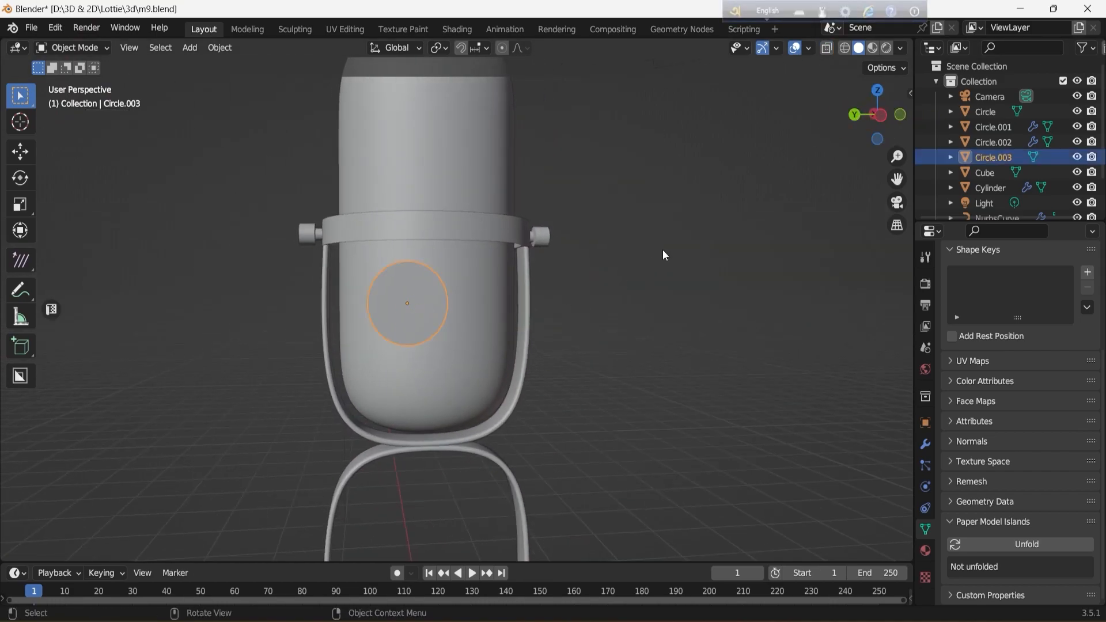
key(s)
click(598, 246)
click(419, 314)
scroll(475, 354, up, 5)
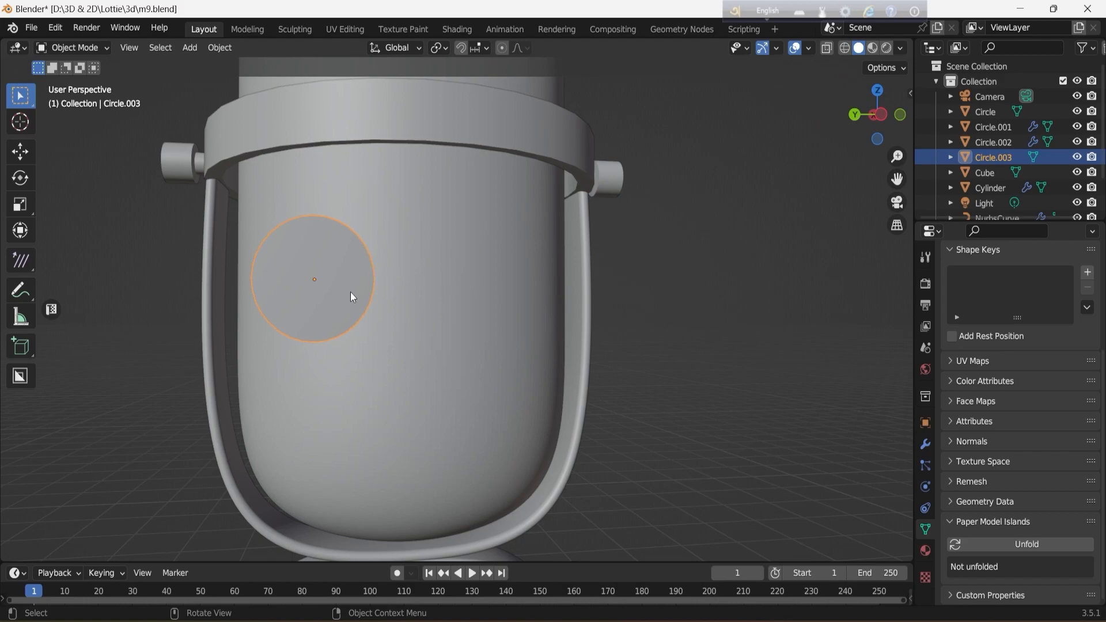
Add a Mirror modifier to the disc to form a side-by-side pair and adjust the disc's position
click(926, 445)
click(1042, 281)
click(817, 457)
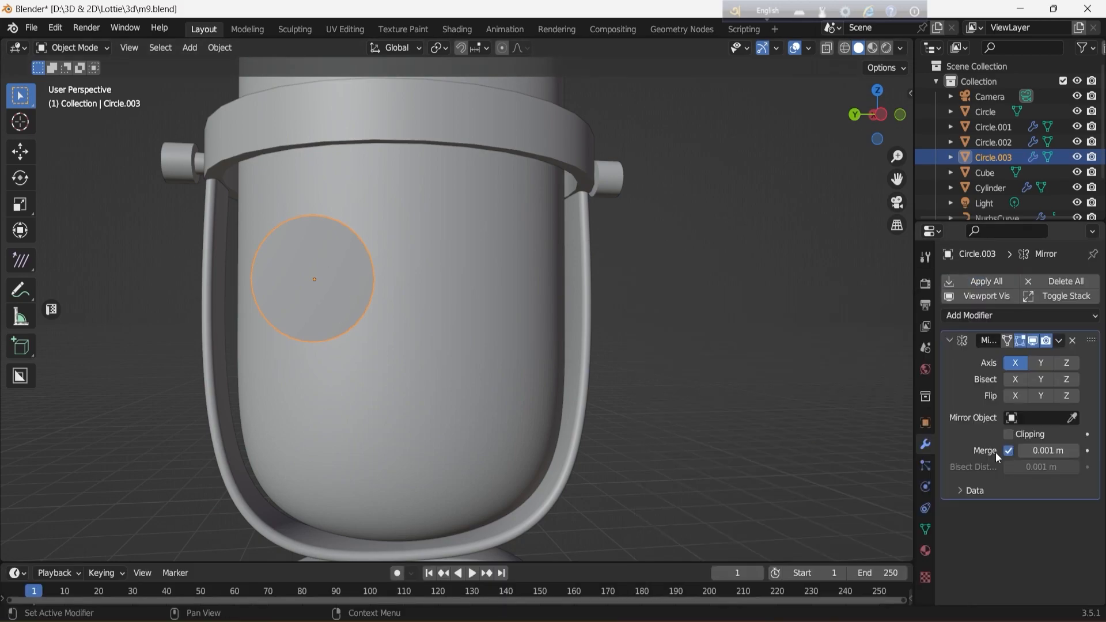
middle_drag(757, 182, 299, 279)
key(g)
click(221, 297)
Try to fit the mirrored discs to the microphone body with Conform Object
middle_drag(335, 314, 369, 346)
scroll(369, 369, up, 3)
shift+click(370, 368)
click(220, 48)
mouse_move(291, 582)
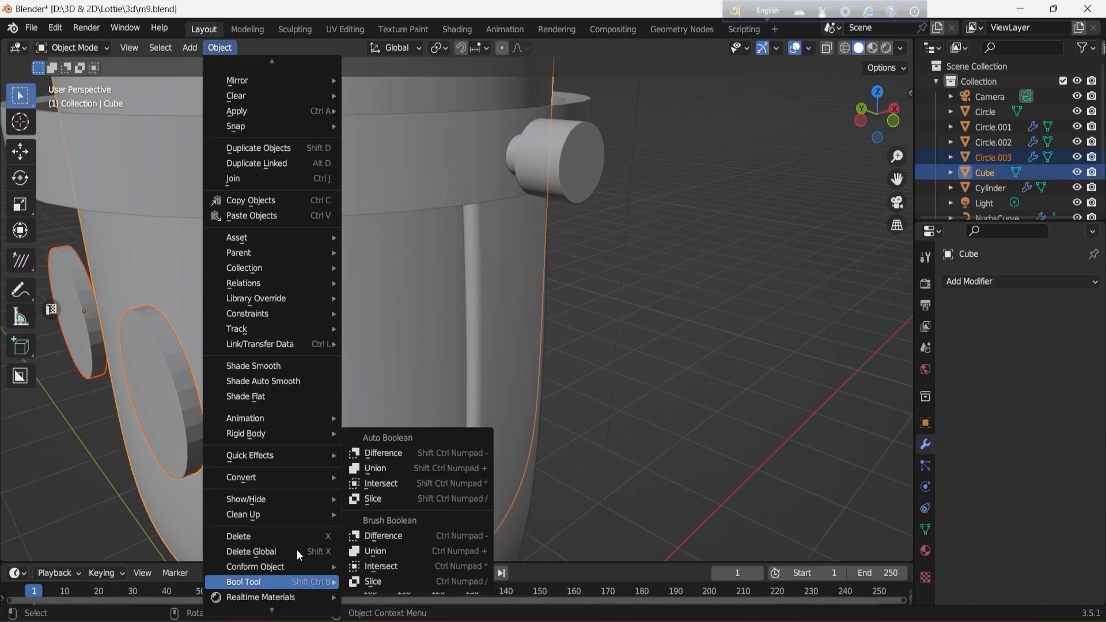
click(404, 515)
middle_drag(807, 259, 755, 266)
click(755, 265)
Move the mirrored discs closer to the body's front surface and adjust their spacing along Y
click(123, 346)
key(g)
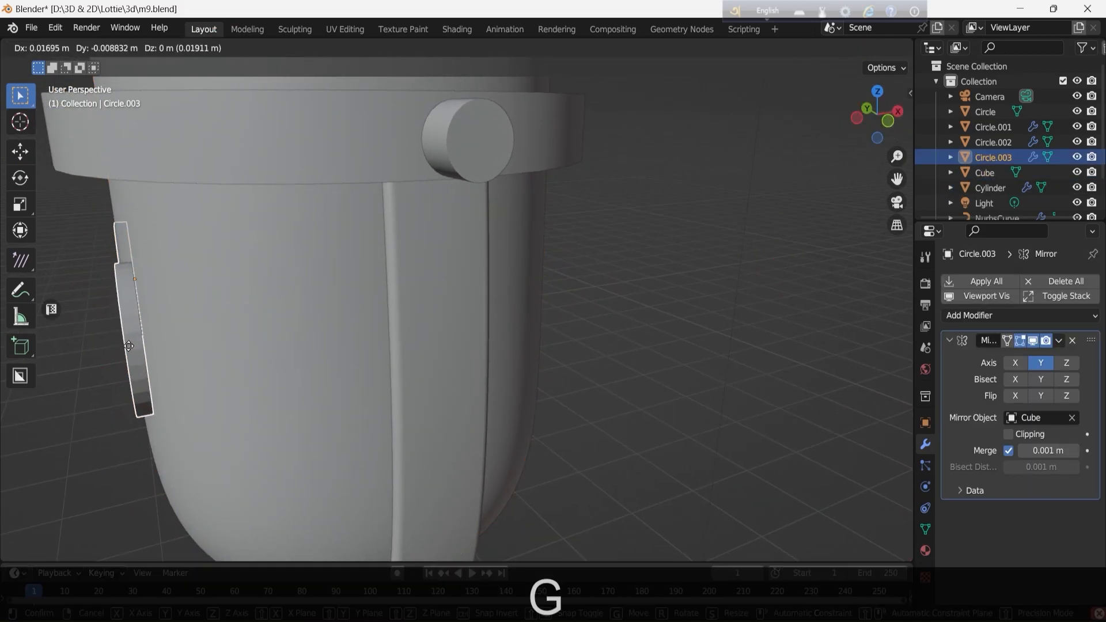
click(143, 345)
scroll(783, 230, down, 2)
drag(873, 120, 755, 124)
click(891, 126)
key(g)
key(y)
click(477, 332)
scroll(850, 125, down, 1)
click(875, 119)
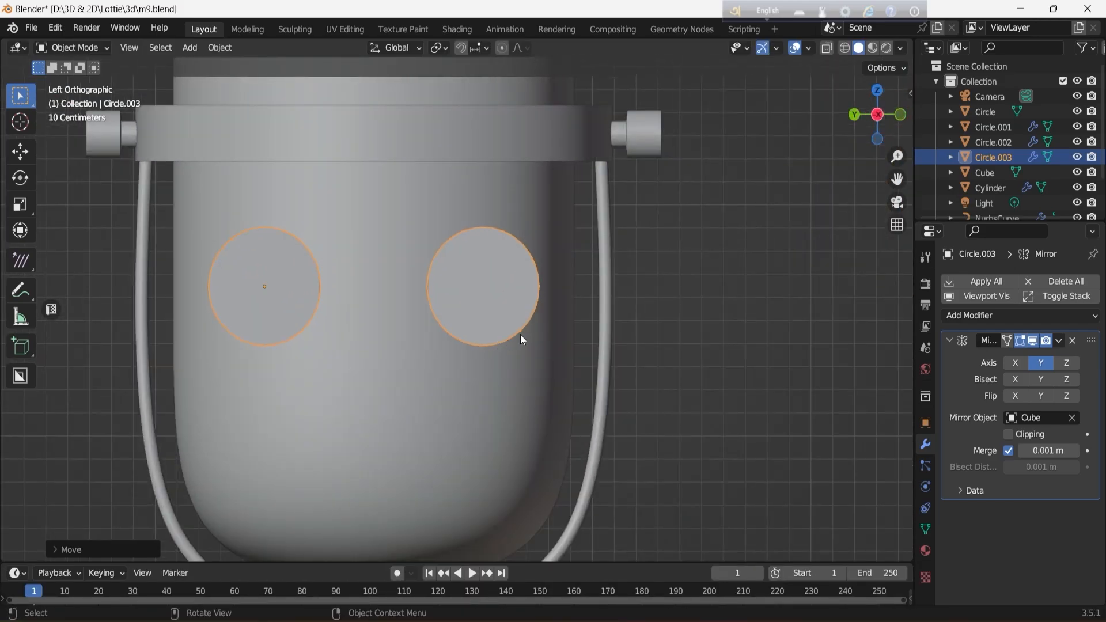
Apply the discs' Mirror modifier
key(ctrl+a)
click(484, 279)
drag(867, 118, 977, 123)
Try the Conform Object tools on the discs and body together, with a trial move along Y
click(218, 51)
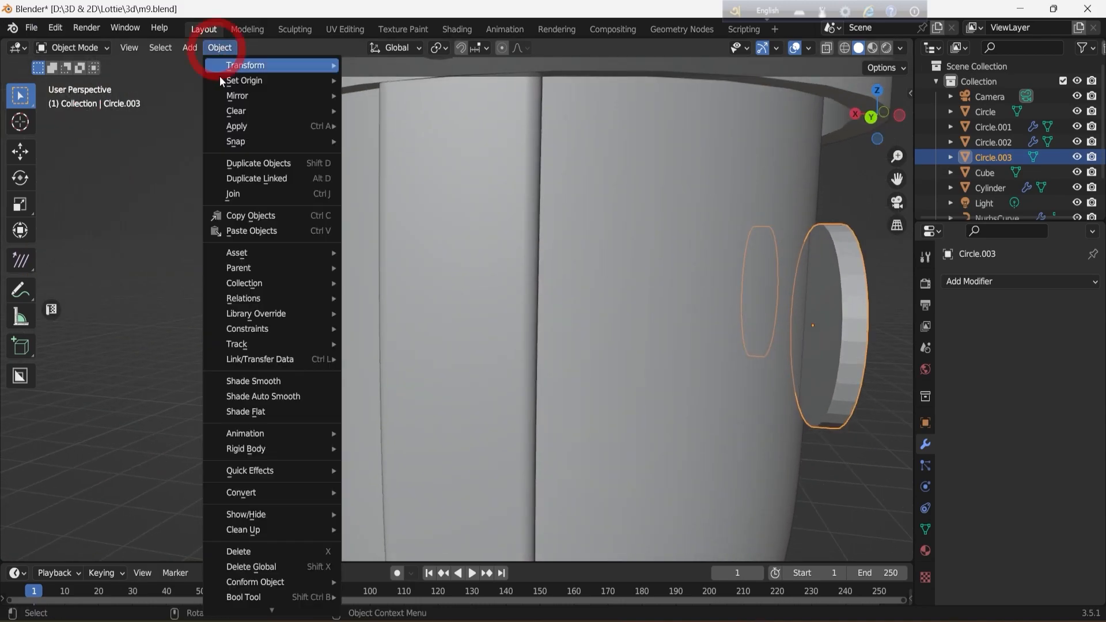
shift+click(722, 317)
click(220, 49)
click(369, 582)
key(g)
key(y)
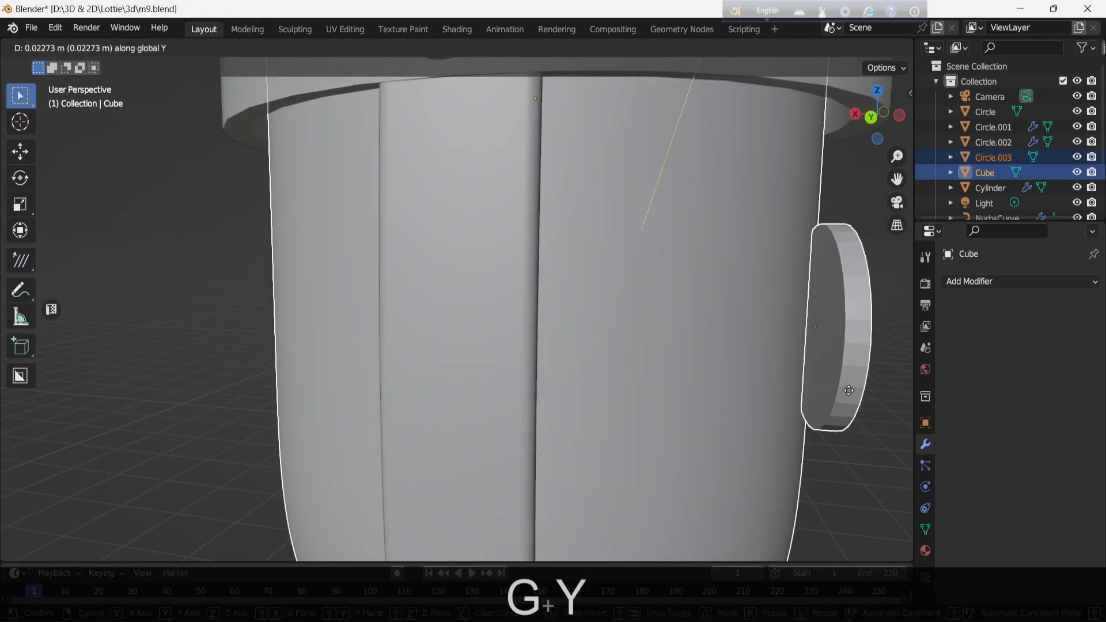
right_click(853, 380)
Try moving the discs along X into the body, and undo the move
click(876, 363)
click(866, 349)
key(g)
key(x)
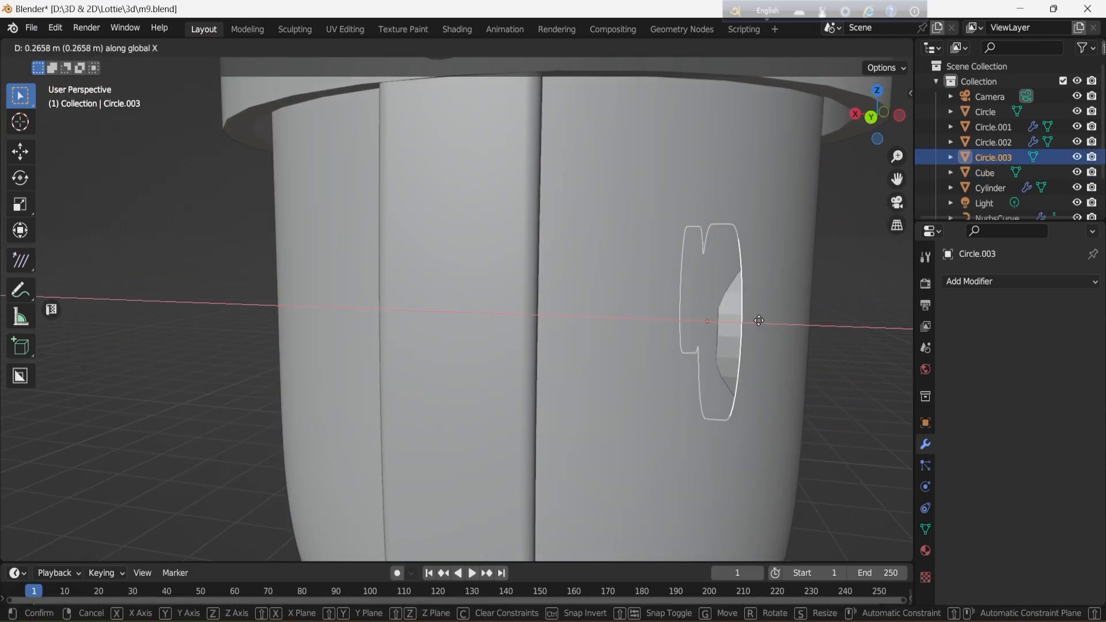
click(761, 321)
key(ctrl+z)
Select the discs together with the microphone body and run Conform Object again
drag(873, 119, 782, 121)
scroll(418, 242, down, 4)
shift+click(417, 242)
click(219, 48)
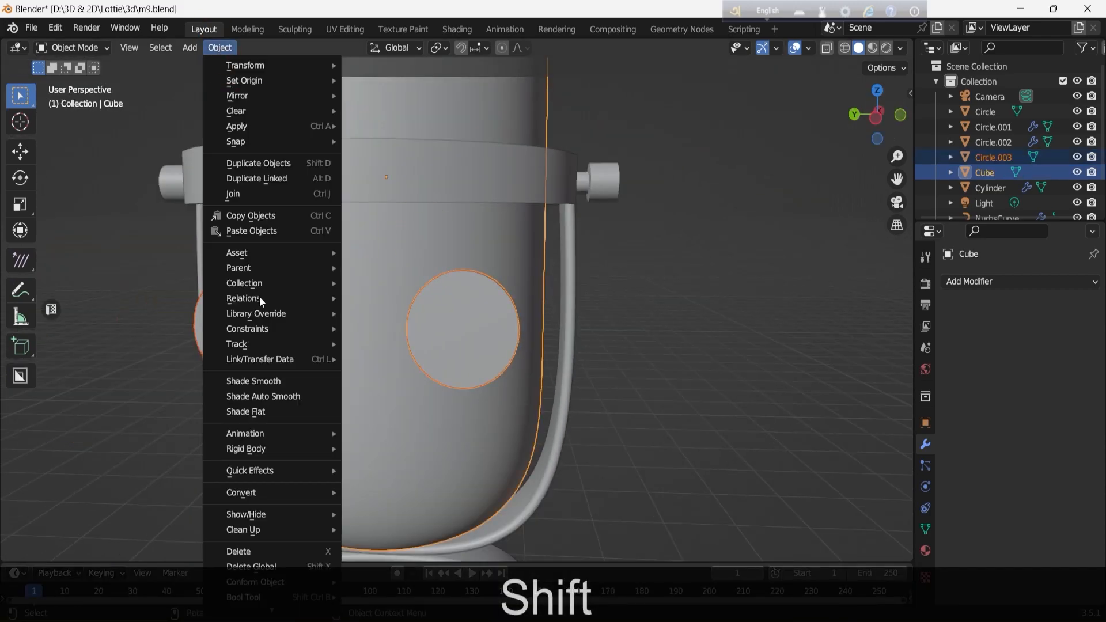
click(434, 530)
Move the discs freely in front of the body to try a new position
middle_drag(681, 344, 220, 273)
drag(896, 128, 879, 118)
scroll(890, 147, up, 4)
drag(897, 180, 350, 345)
key(g)
click(524, 309)
drag(884, 124, 758, 242)
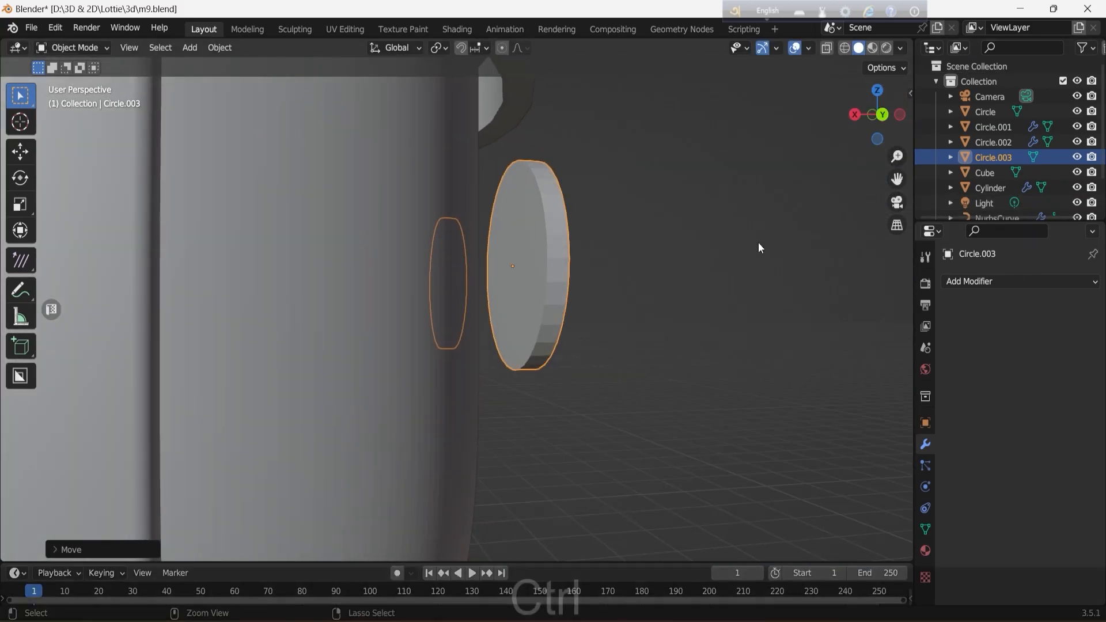
Undo the discs' moves, the conform attempts and the Mirror modifier changes
key(ctrl+z)
key(ctrl+z)
key(ctrl+z)
key(ctrl+z)
key(ctrl+z)
key(ctrl+z)
key(ctrl+z)
key(ctrl+z)
key(ctrl+z)
key(ctrl+z)
key(ctrl+z)
key(ctrl+z)
key(ctrl+z)
key(ctrl+z)
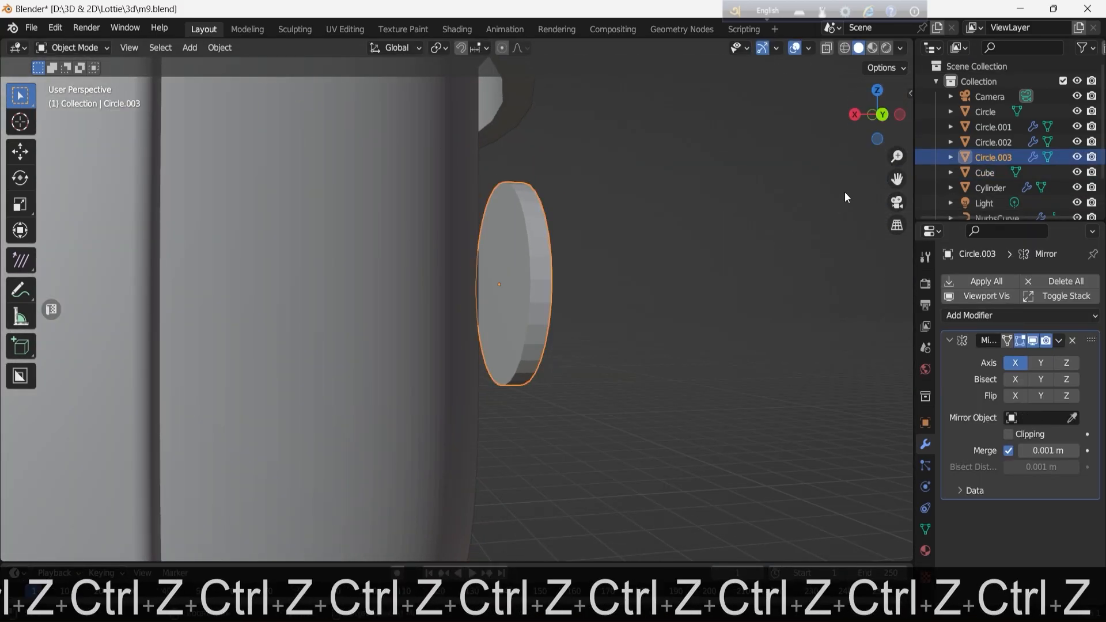
key(ctrl+z)
key(ctrl+z)
key(ctrl+z)
drag(867, 122, 1000, 125)
key(ctrl+z)
Try to seat the old disc against the body by moving it along X
key(g)
key(x)
click(482, 351)
Delete the circle-based disc from the front of the microphone body
drag(880, 122, 757, 107)
key(x)
click(441, 328)
click(443, 328)
click(865, 154)
Add a cylinder mesh and raise it along Z to the lower half of the microphone body
click(882, 117)
scroll(877, 136, down, 4)
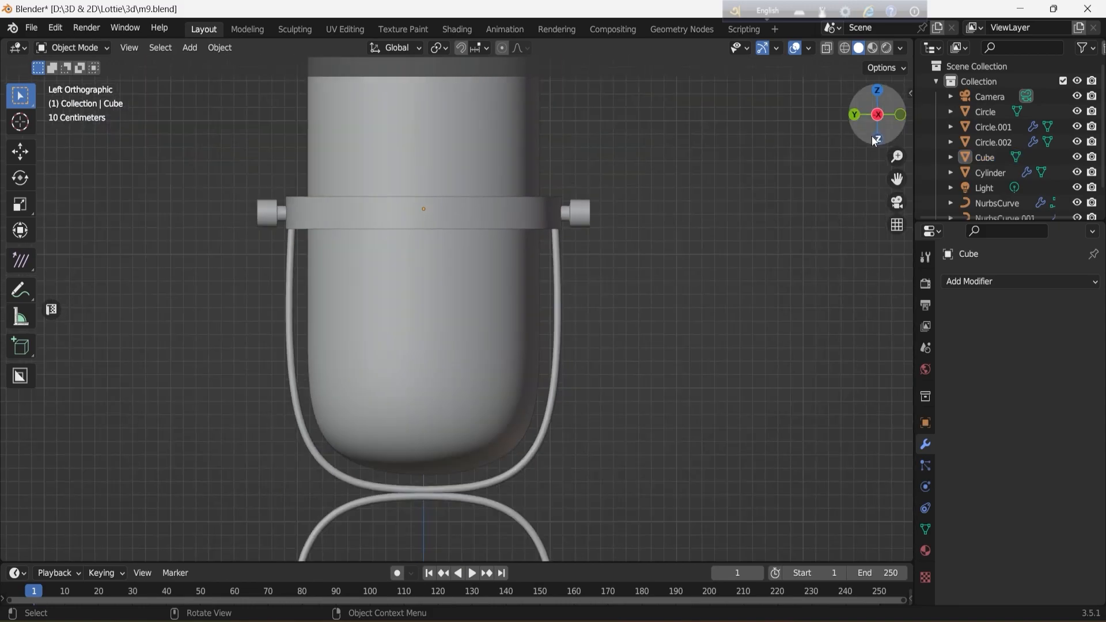
drag(877, 136, 871, 132)
key(shift+a)
click(545, 296)
scroll(598, 389, down, 3)
key(g)
key(z)
click(596, 240)
Rotate the cylinder 90° about Y and flatten it along X into a thin disc
key(r)
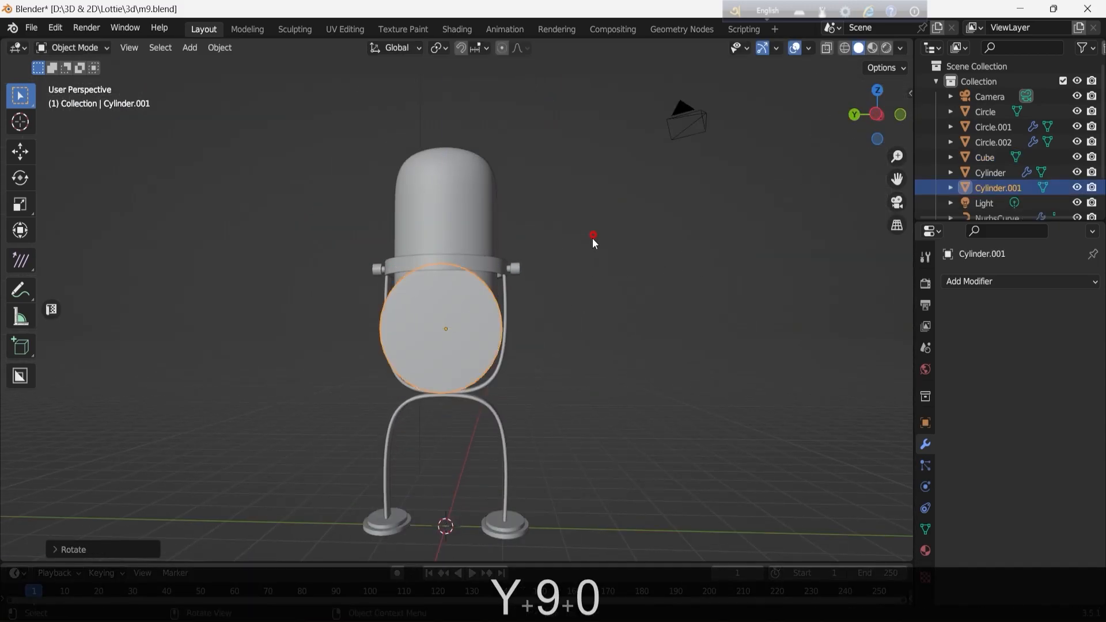
scroll(593, 236, up, 3)
click(900, 119)
key(s)
key(y)
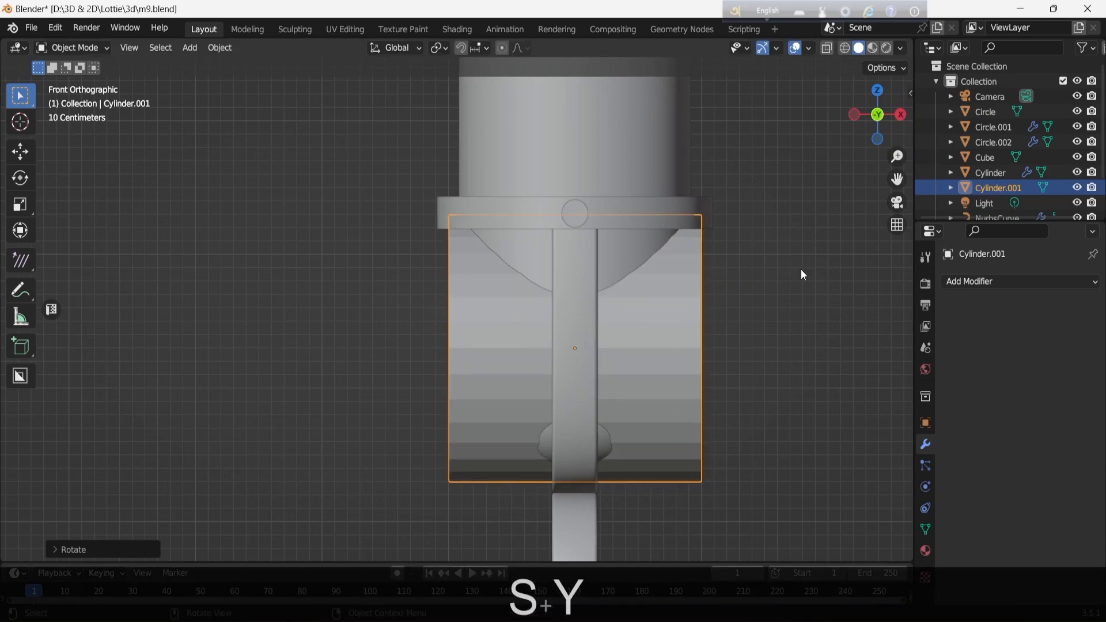
key(s)
key(x)
Move the flattened cylinder along X to just outside the front of the body
key(g)
key(y)
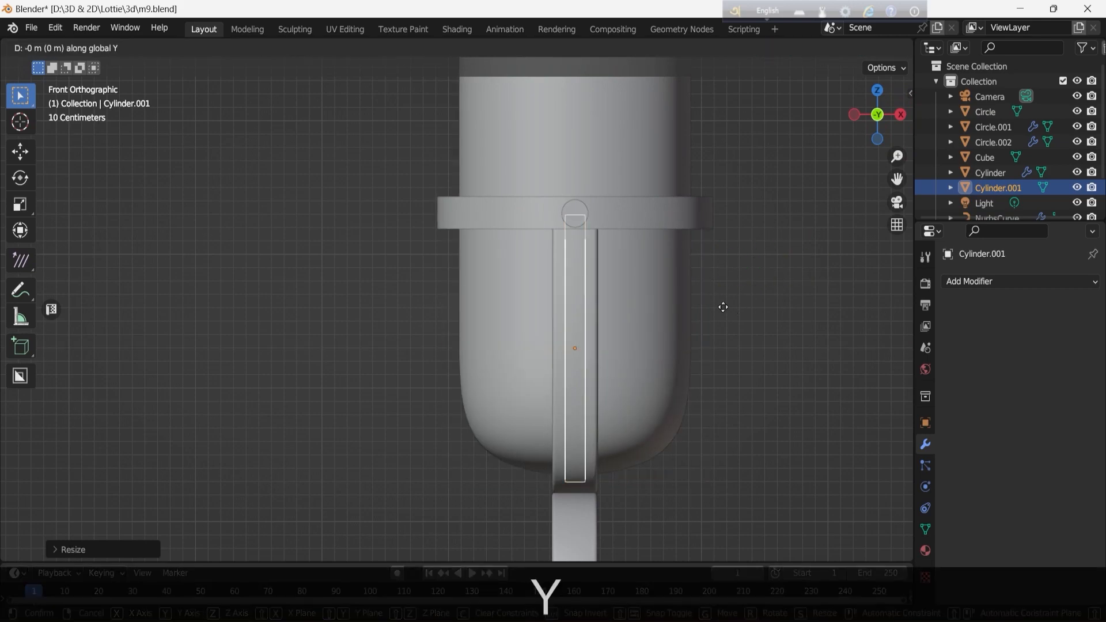
key(ctrl+z)
key(g)
key(x)
click(582, 303)
Scale the disc down and place it on one side of the body's front, below the band
key(s)
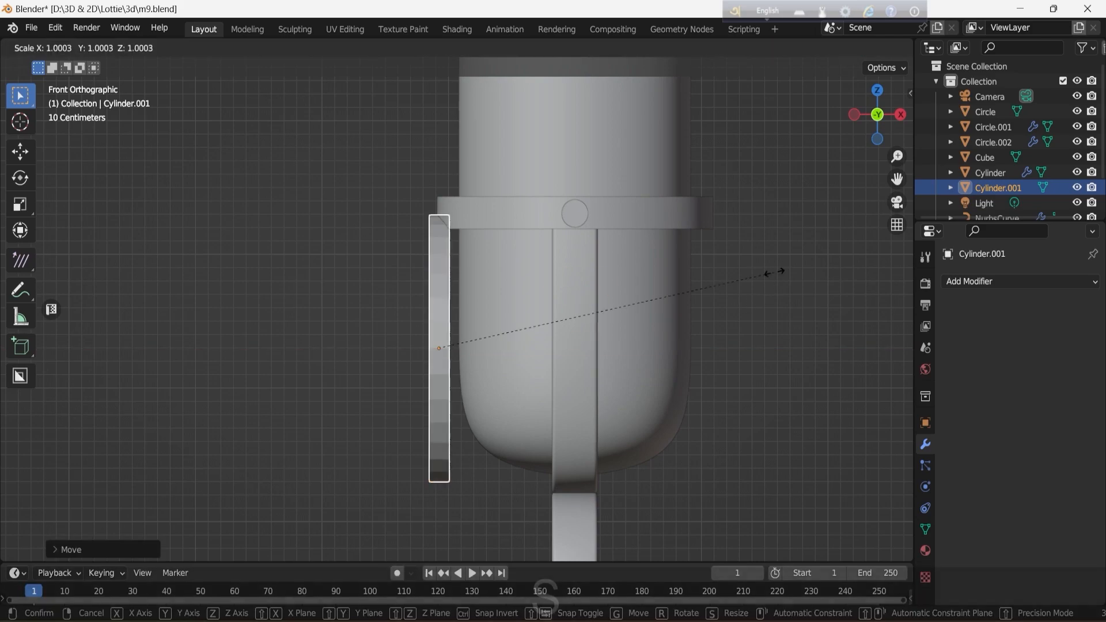
click(549, 323)
click(855, 115)
key(g)
click(380, 203)
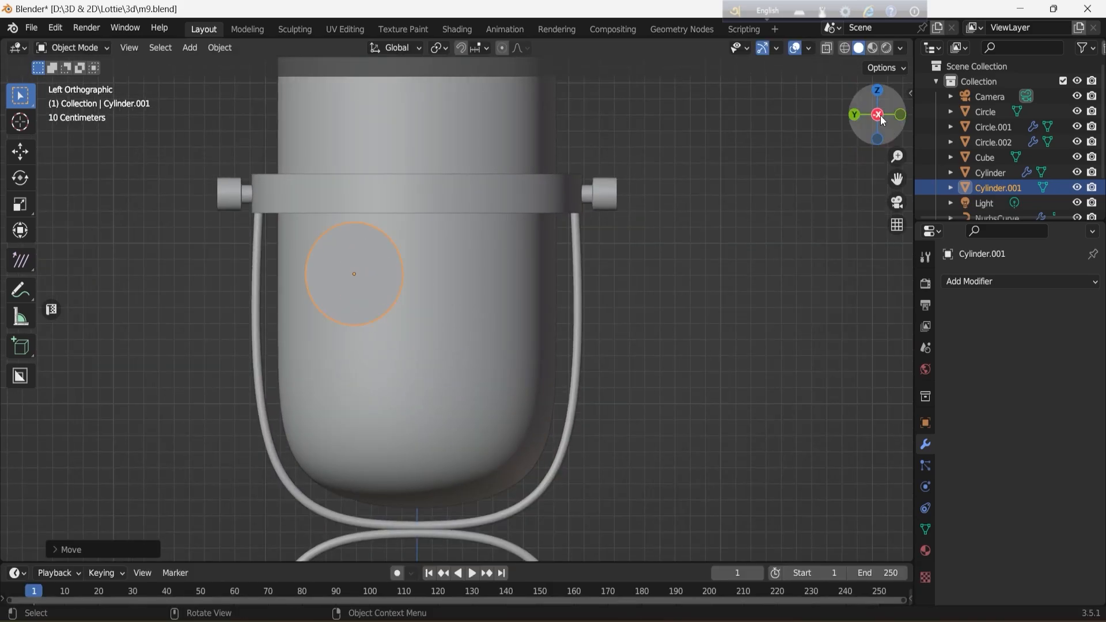
drag(878, 114, 662, 292)
key(g)
click(444, 277)
Fit the new disc to the microphone body's curved surface with Conform Object
shift+click(438, 271)
click(220, 47)
mouse_move(255, 582)
click(402, 529)
middle_drag(402, 529, 569, 298)
click(348, 274)
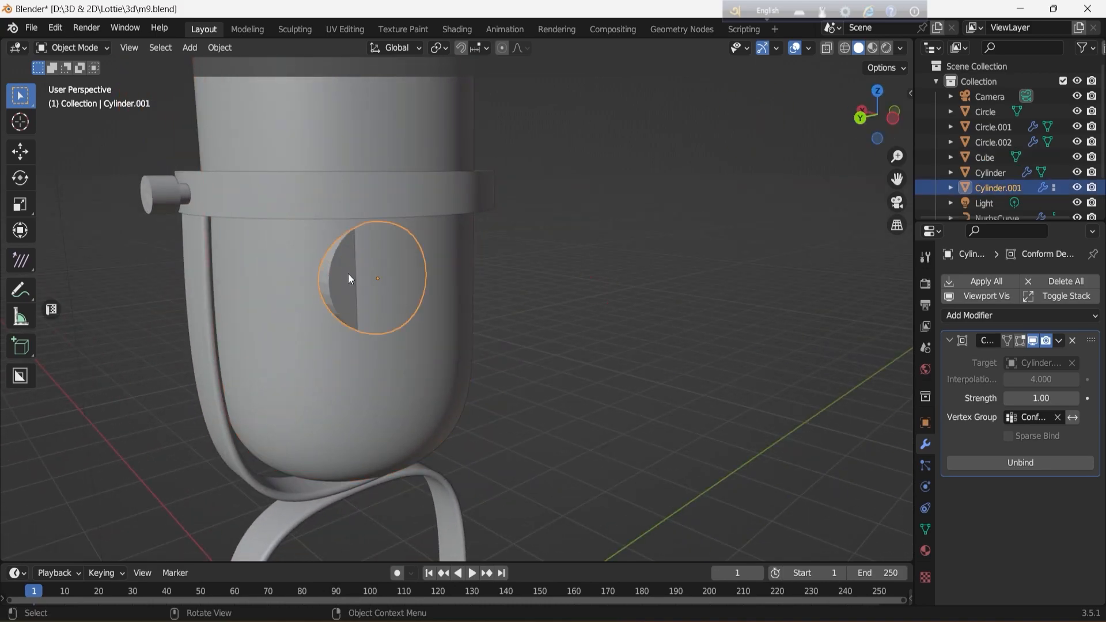
Reposition the conformed disc on the body's front, including a move along Y
key(g)
click(373, 292)
middle_drag(372, 292, 628, 302)
key(g)
click(531, 306)
key(g)
key(y)
click(378, 274)
middle_drag(378, 275, 554, 270)
Try different Strength values on the disc's Conform modifier
drag(1046, 397, 1015, 397)
drag(877, 115, 992, 170)
mouse_move(1040, 398)
mouse_down()
mouse_move(1026, 399)
mouse_move(1044, 398)
mouse_up()
drag(882, 118, 894, 91)
drag(1041, 398, 1055, 399)
Try shifting the conformed disc along X, and undo the last changes
drag(882, 116, 651, 122)
key(g)
key(x)
click(445, 251)
drag(878, 116, 951, 117)
key(ctrl+z)
key(ctrl+z)
Remove the Conform modifier from the disc
click(1072, 341)
shift+click(416, 273)
click(219, 49)
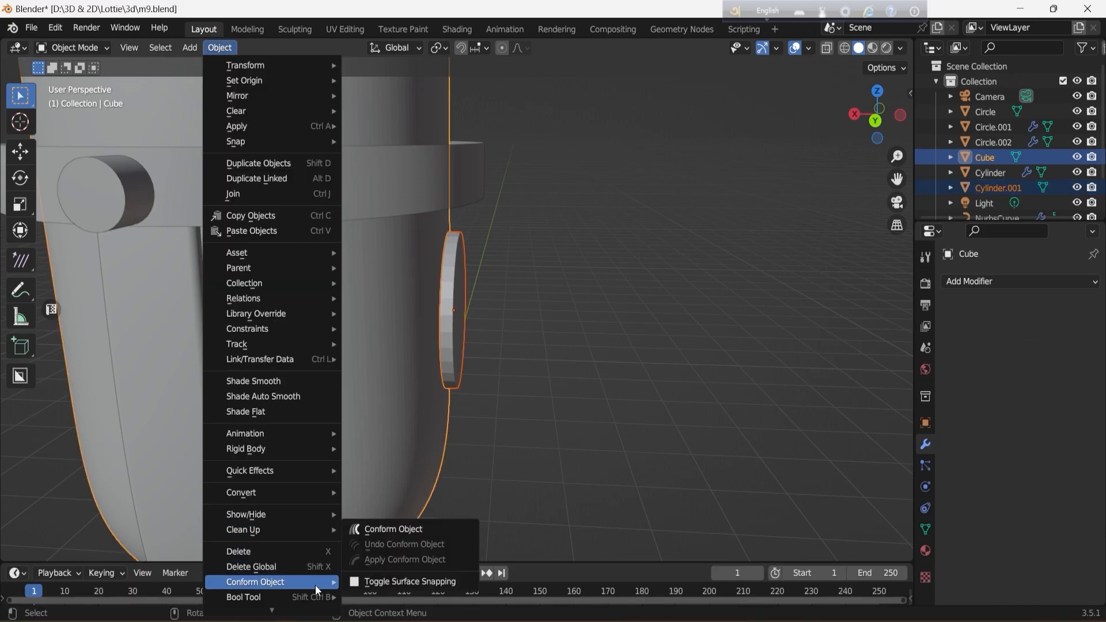
click(620, 355)
Move the disc along X so it sits partly embedded in the body's front surface
click(452, 311)
drag(879, 115, 900, 116)
key(g)
key(x)
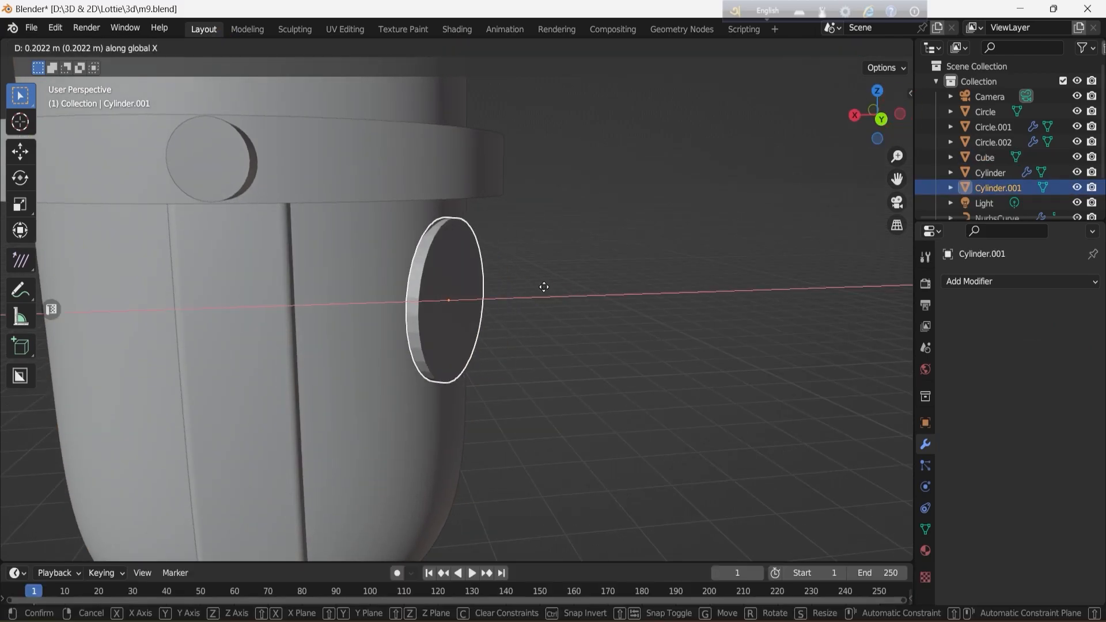
click(543, 284)
Add a Mirror modifier to the disc on the Y axis only, with Cube as the mirror object
key(ctrl+KP_3)
click(1006, 280)
click(828, 454)
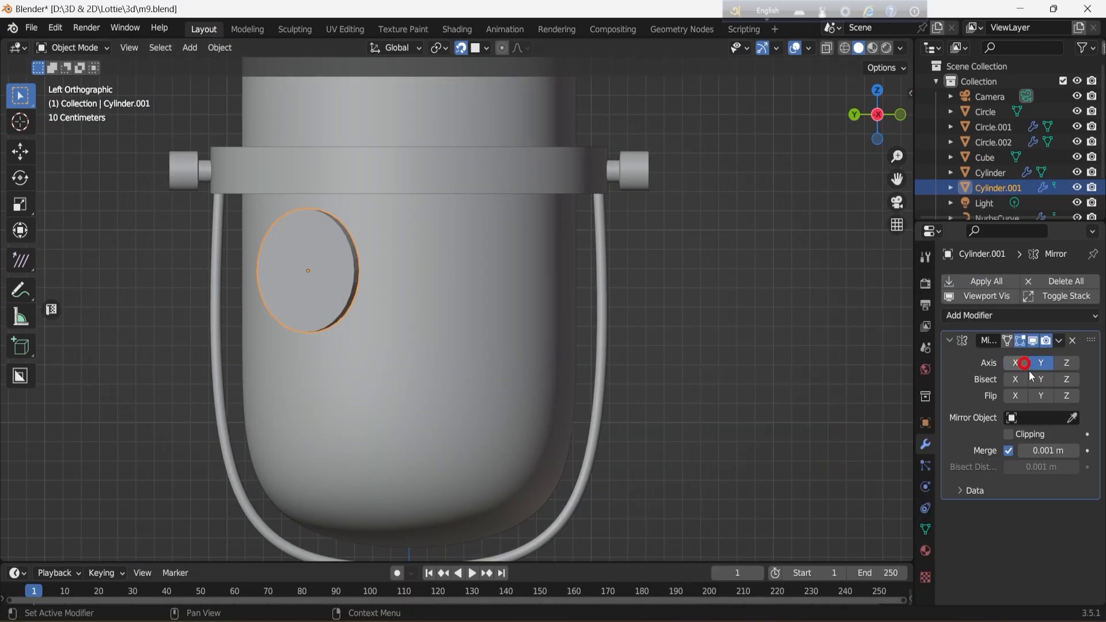
click(1041, 364)
Move the mirrored discs close together side by side on the body's front, just below the band
key(g)
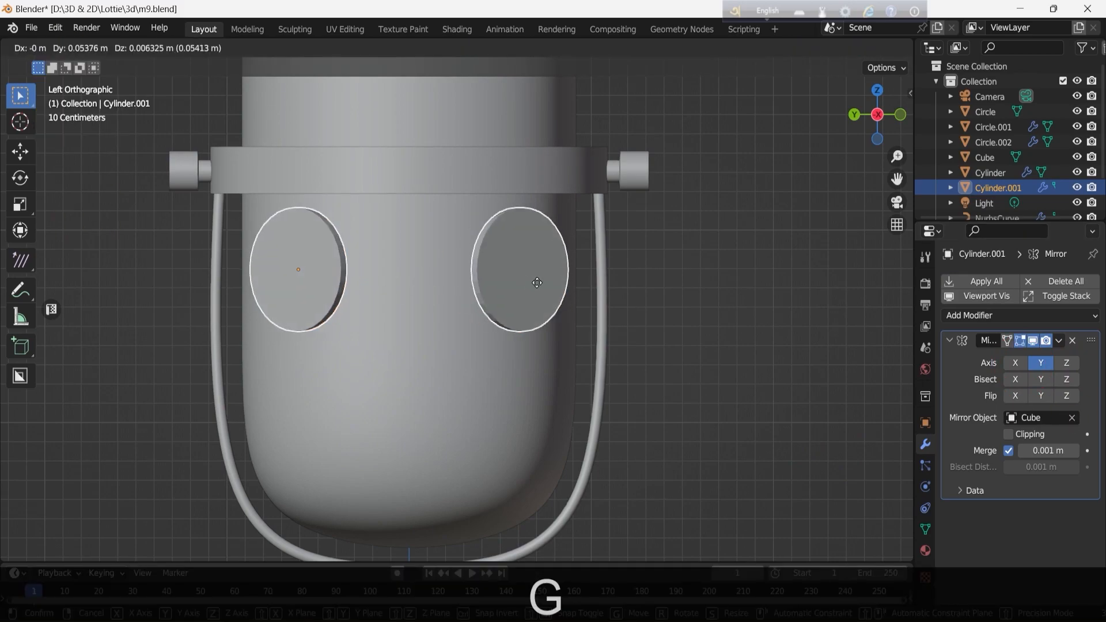
click(583, 289)
scroll(701, 334, down, 6)
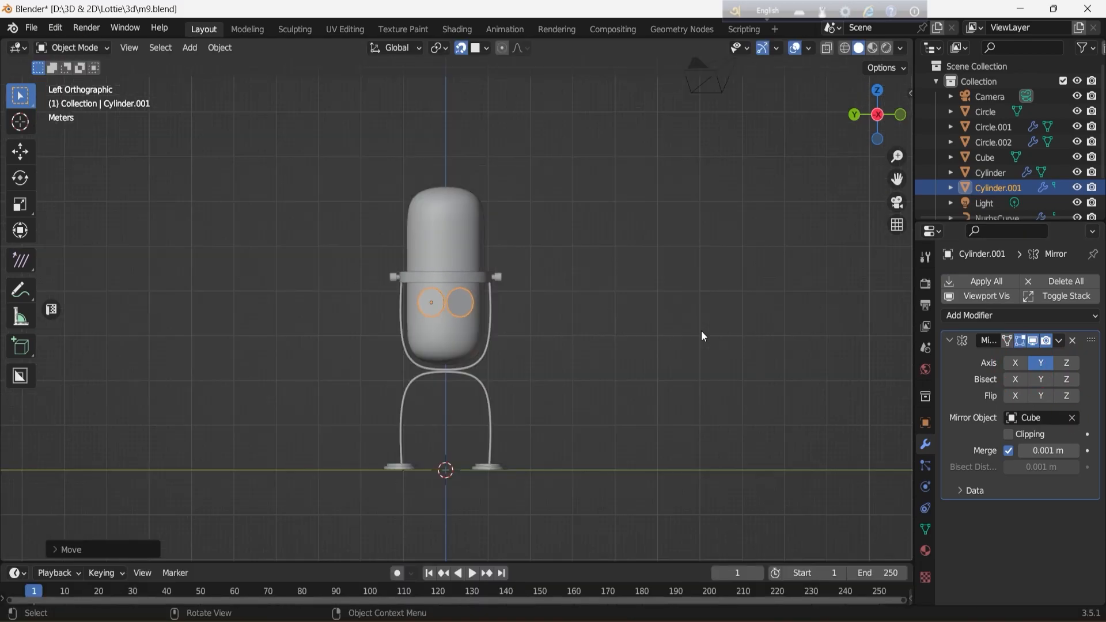
key(g)
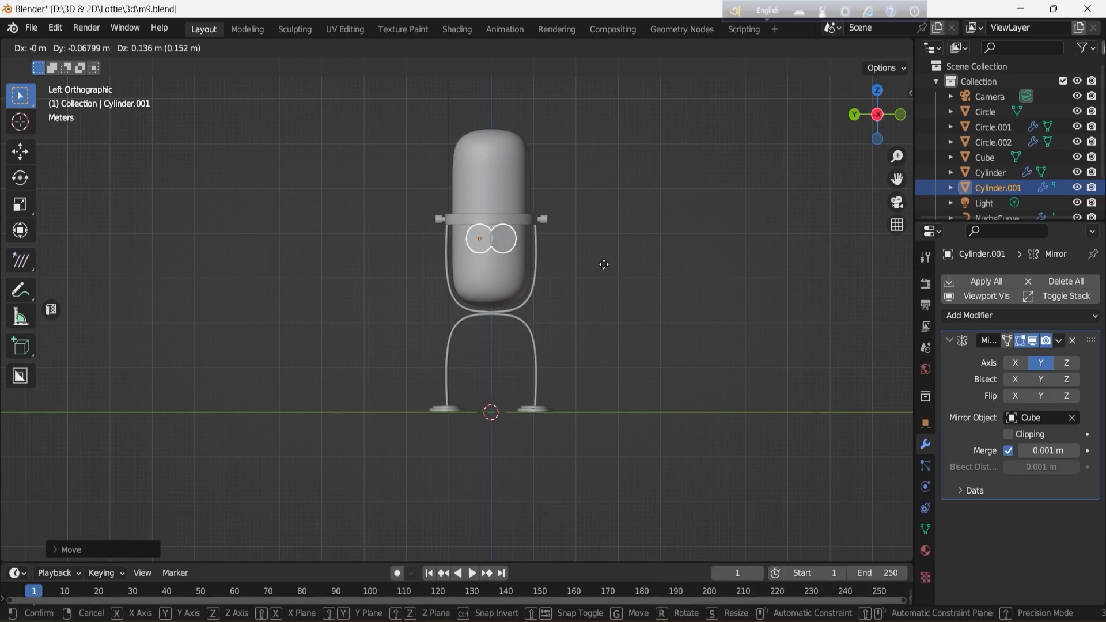
click(598, 270)
scroll(499, 316, up, 6)
click(773, 242)
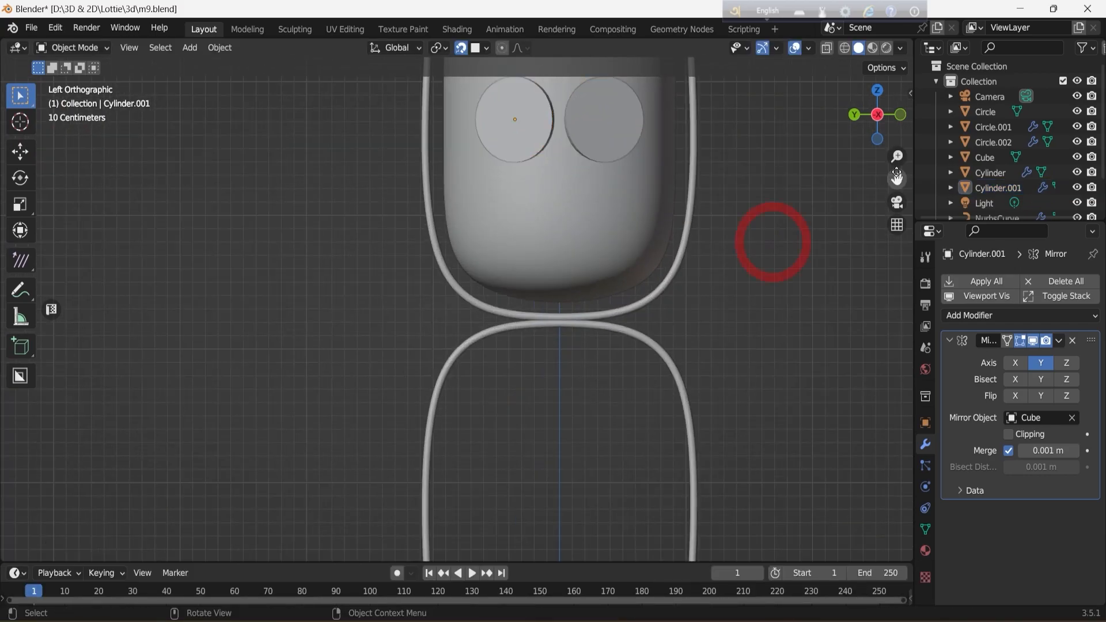
Shade the front discs smooth and apply their Mirror modifier
shift+middle_drag(588, 132, 477, 222)
scroll(477, 222, up, 2)
mouse_move(879, 119)
mouse_down()
mouse_move(939, 127)
mouse_move(936, 193)
mouse_move(879, 127)
mouse_move(891, 88)
mouse_up()
scroll(507, 196, down, 2)
click(488, 194)
right_click(487, 195)
click(486, 183)
click(740, 230)
scroll(740, 230, down, 4)
scroll(447, 246, up, 4)
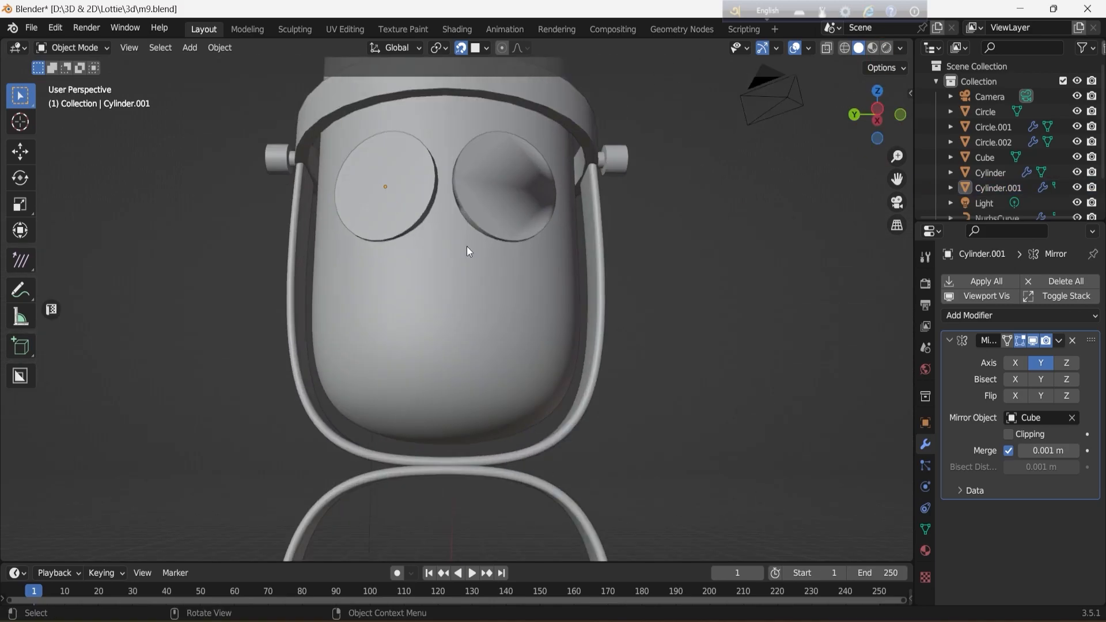
key(ctrl+a)
Add a mesh cylinder on the body's lower front, rotate it 90° about Y, and scale it down to a small peg
key(shift+a)
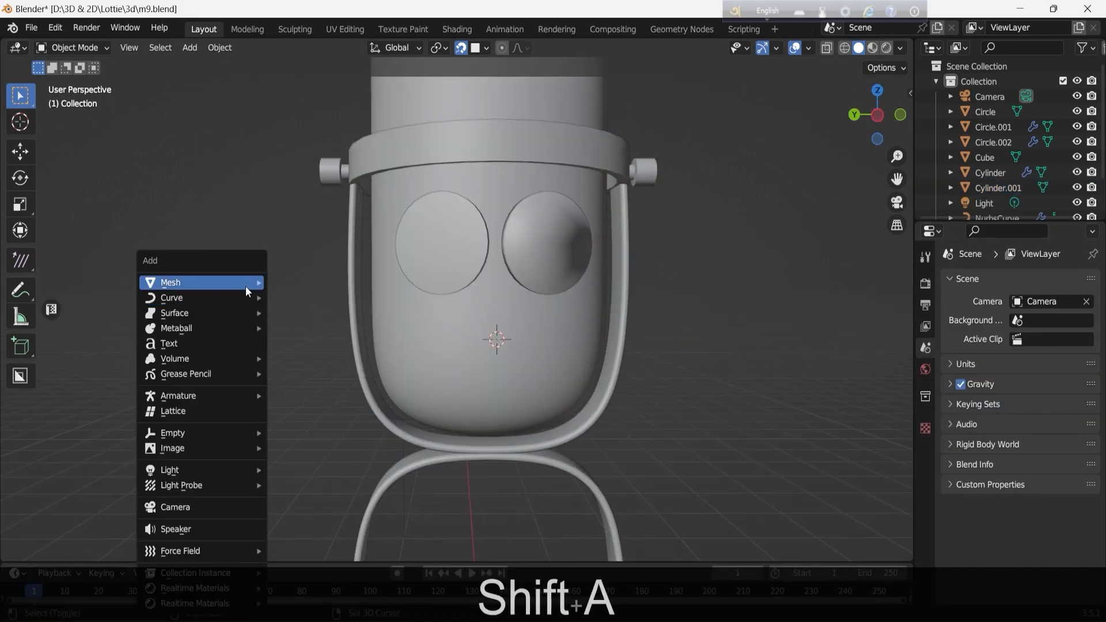
mouse_move(248, 285)
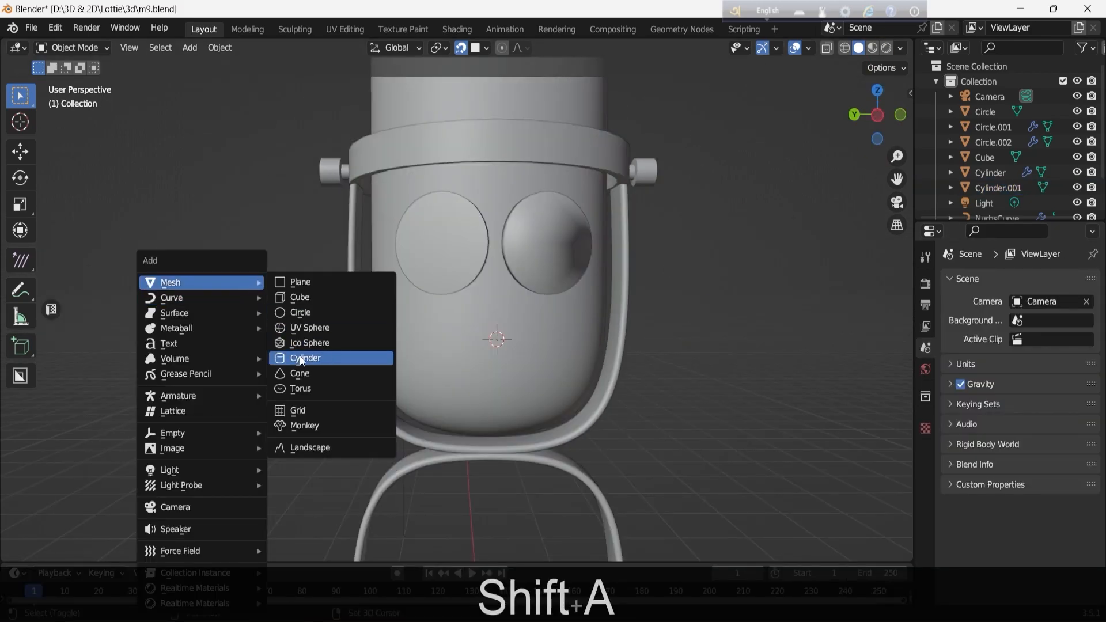
click(310, 359)
scroll(309, 359, down, 3)
key(r)
key(y)
key(9)
key(0)
key(Return)
key(s)
click(503, 324)
Add a Boolean Difference modifier to the capsule body with the small cylinder Cylinder.002 as its object
mouse_move(865, 130)
mouse_down()
mouse_move(855, 139)
mouse_move(863, 126)
mouse_up()
click(515, 341)
click(1020, 281)
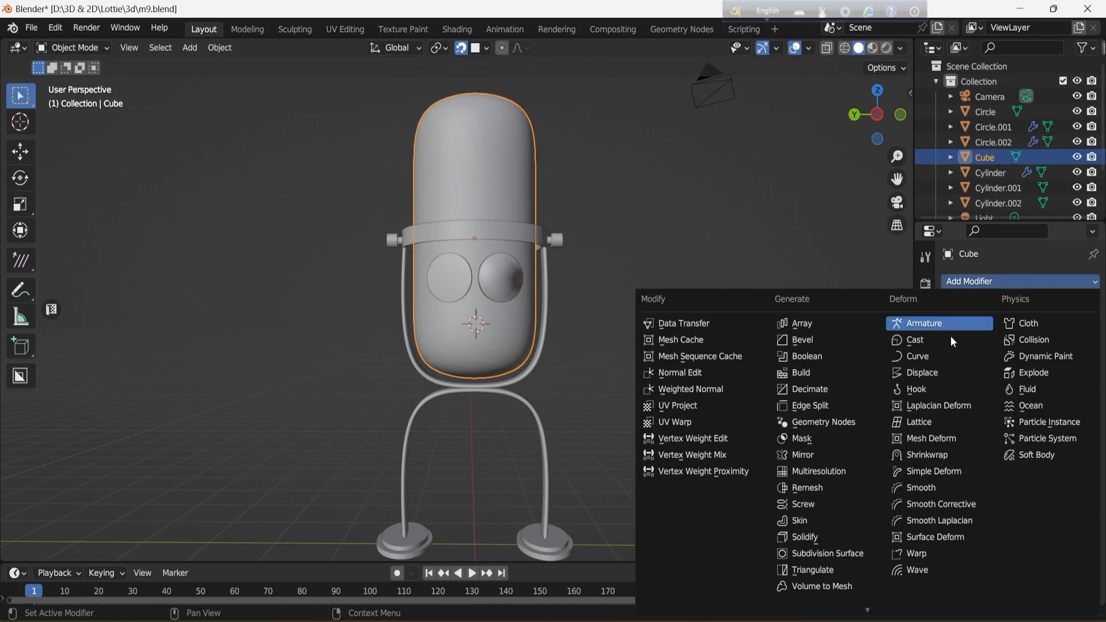
click(830, 341)
click(1071, 340)
click(1032, 281)
click(840, 354)
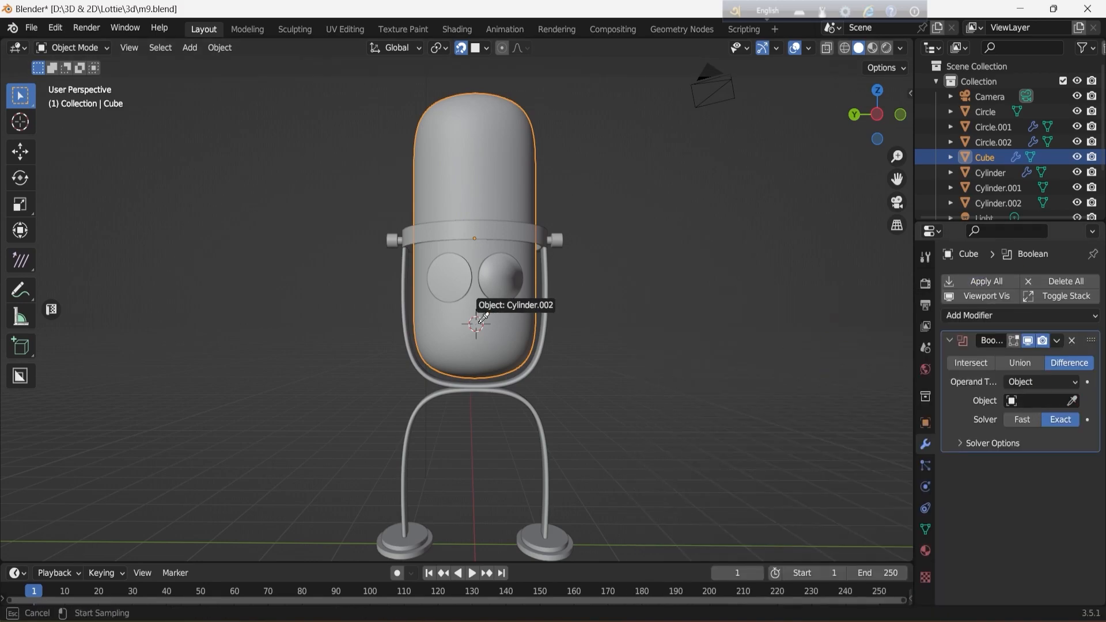
click(483, 316)
Try to delete the small cutter cylinder from the body's front
scroll(483, 315, up, 4)
key(x)
click(504, 348)
key(ctrl+z)
key(ctrl+z)
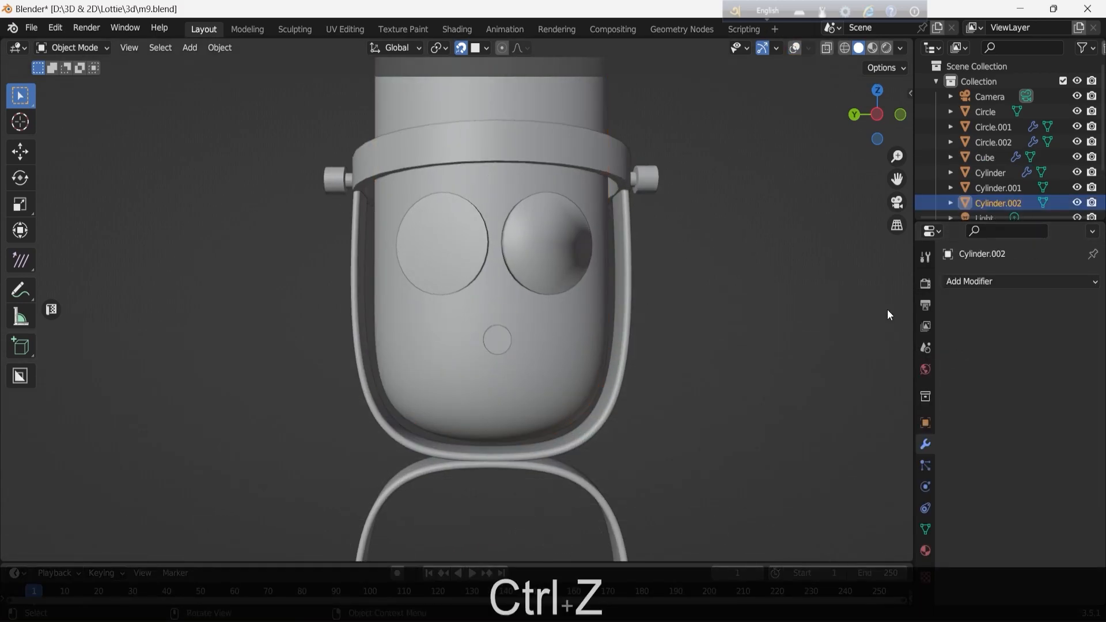
Remove the Boolean modifier from the capsule body
drag(853, 116, 855, 147)
key(alt+z)
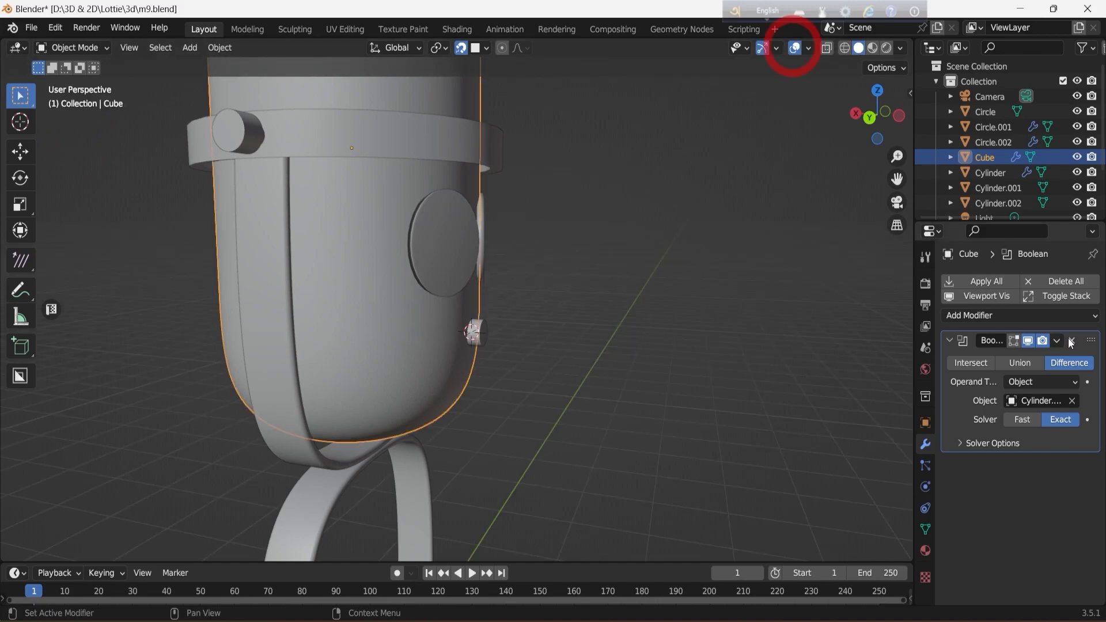
click(480, 333)
scroll(541, 315, up, 3)
key(ctrl+z)
click(1071, 340)
Try a Boolean modifier on the small cylinder with the body as its object, and remove it
click(493, 346)
click(1002, 281)
click(809, 356)
click(1072, 401)
click(370, 344)
drag(882, 114, 800, 148)
click(1072, 340)
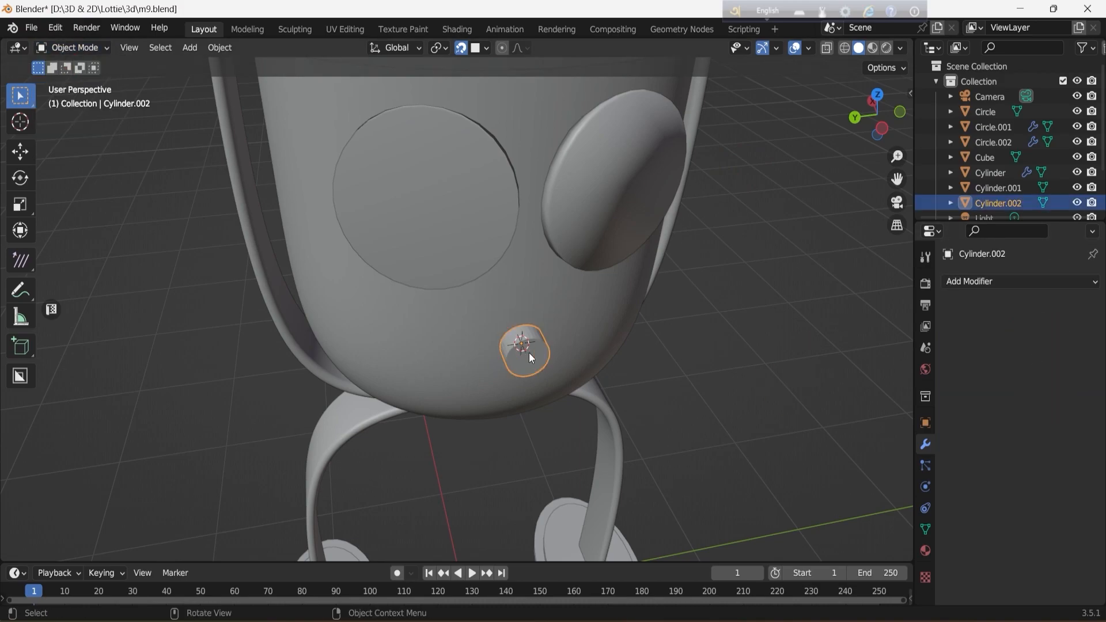
Undo the recent Boolean modifier changes on the small cylinder and body
key(ctrl+z)
key(ctrl+z)
key(ctrl+z)
key(ctrl+z)
key(ctrl+z)
key(ctrl+z)
key(ctrl+z)
key(ctrl+z)
Cut a round hole in the body's lower front with a Boolean modifier using the small cylinder, and apply it
click(1031, 281)
click(808, 355)
middle_drag(409, 406, 502, 367)
click(506, 366)
click(488, 355)
click(433, 351)
click(1058, 342)
click(1050, 358)
click(549, 363)
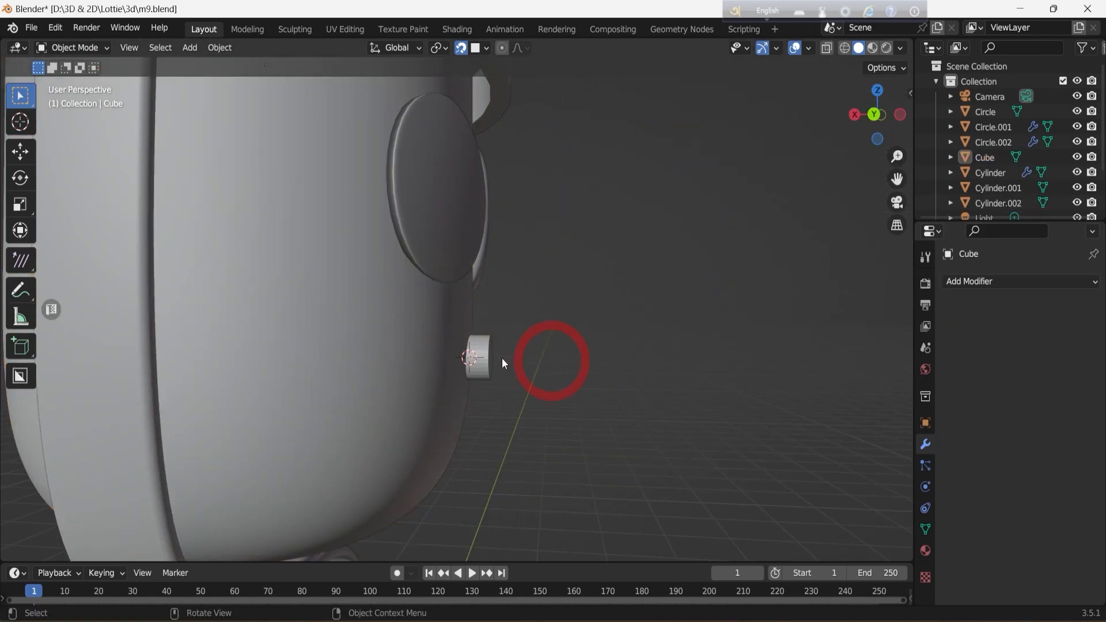
Delete the small cutter cylinder in front of the body
click(483, 357)
key(x)
drag(873, 122, 733, 128)
click(533, 301)
right_click(533, 298)
click(533, 297)
key(ctrl+z)
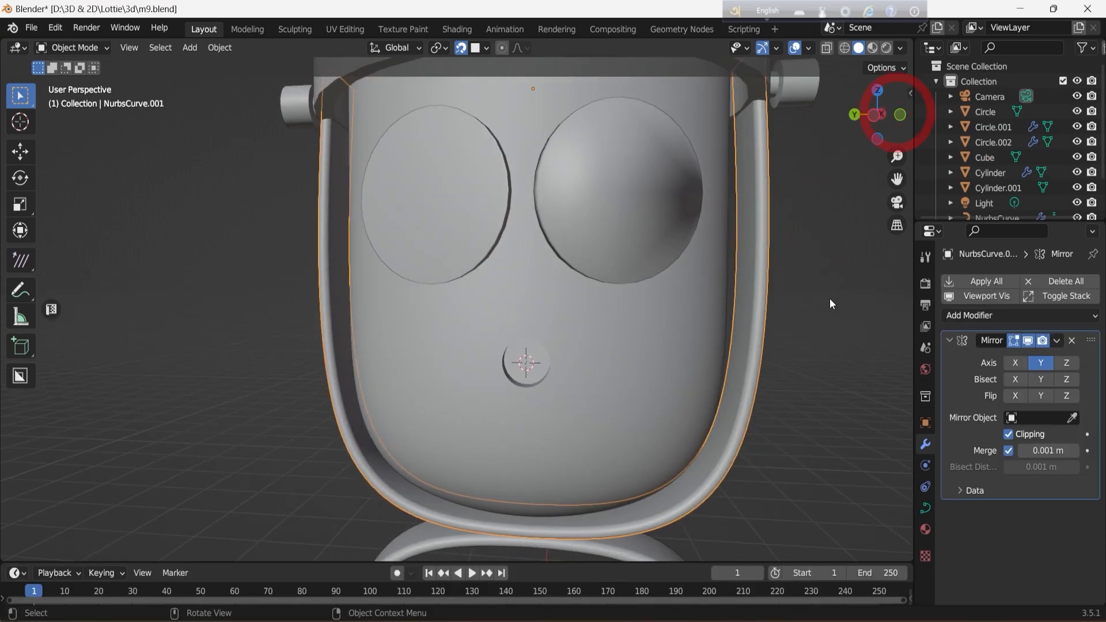
Try to correct the shading of the front discs
scroll(830, 299, down, 5)
click(795, 48)
scroll(804, 165, up, 3)
drag(876, 118, 743, 112)
scroll(711, 282, down, 5)
scroll(576, 241, up, 5)
click(576, 241)
right_click(419, 275)
click(418, 275)
drag(876, 119, 991, 115)
scroll(442, 257, down, 4)
scroll(582, 219, up, 3)
Examine the disc mesh in Edit Mode and return to Object Mode
click(72, 48)
click(72, 88)
click(796, 47)
drag(881, 117, 991, 115)
scroll(487, 208, up, 4)
click(73, 48)
click(73, 68)
Adjust the position of the disc mesh on the body's front in Edit Mode and return to Object Mode
click(86, 48)
click(88, 80)
drag(879, 116, 763, 116)
scroll(604, 206, up, 3)
key(g)
click(578, 179)
drag(880, 118, 1009, 120)
scroll(692, 190, down, 5)
click(104, 51)
click(86, 66)
click(703, 253)
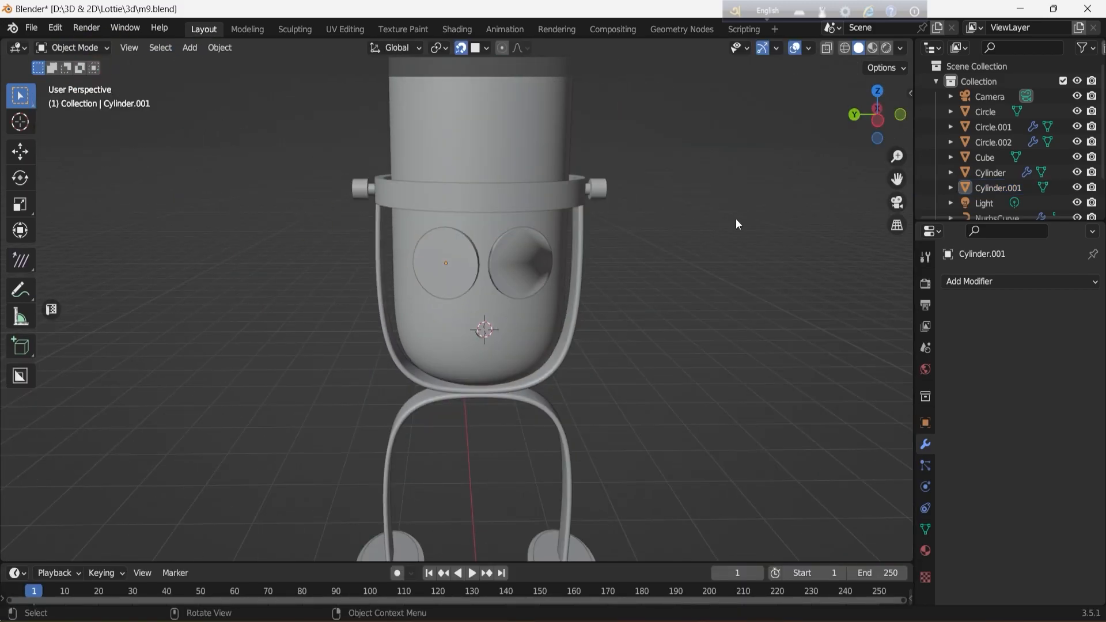
Place the 3D cursor in empty space away from the microphone and reactivate the Select Box tool
scroll(704, 253, down, 3)
click(19, 121)
click(108, 277)
click(72, 48)
click(65, 70)
click(278, 237)
drag(877, 116, 895, 113)
click(485, 202)
click(56, 150)
click(20, 97)
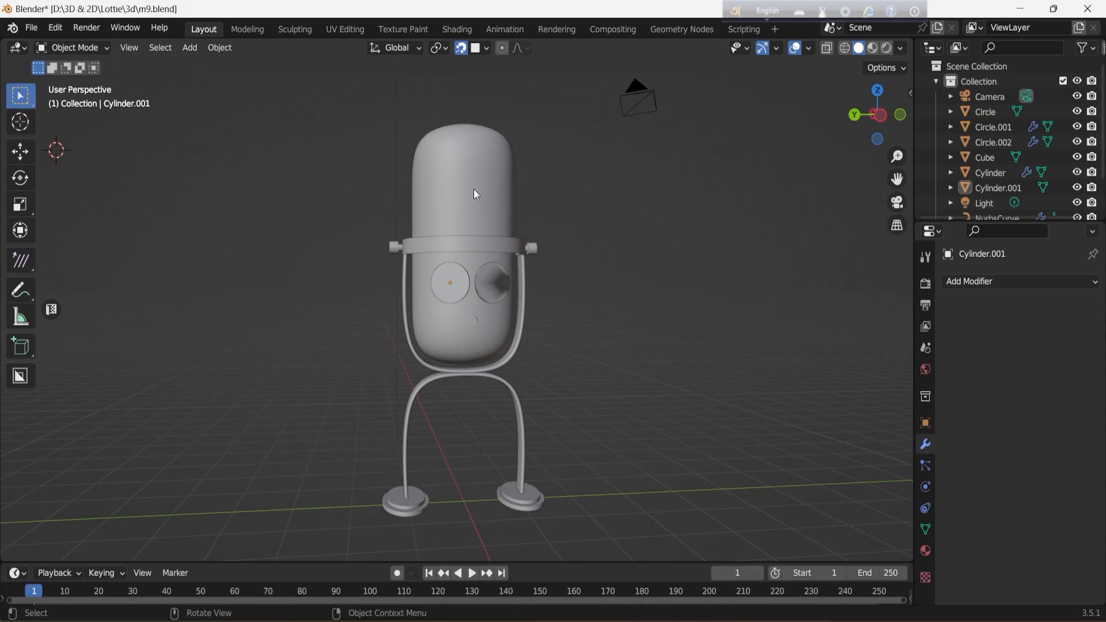
Set the capsule body's material Base Color to black and display the viewport in Material Preview shading
click(476, 195)
drag(654, 562, 655, 458)
click(925, 551)
click(1049, 504)
drag(1069, 343, 1066, 396)
click(872, 48)
click(736, 166)
drag(882, 116, 854, 117)
click(1049, 504)
drag(1069, 380, 1068, 398)
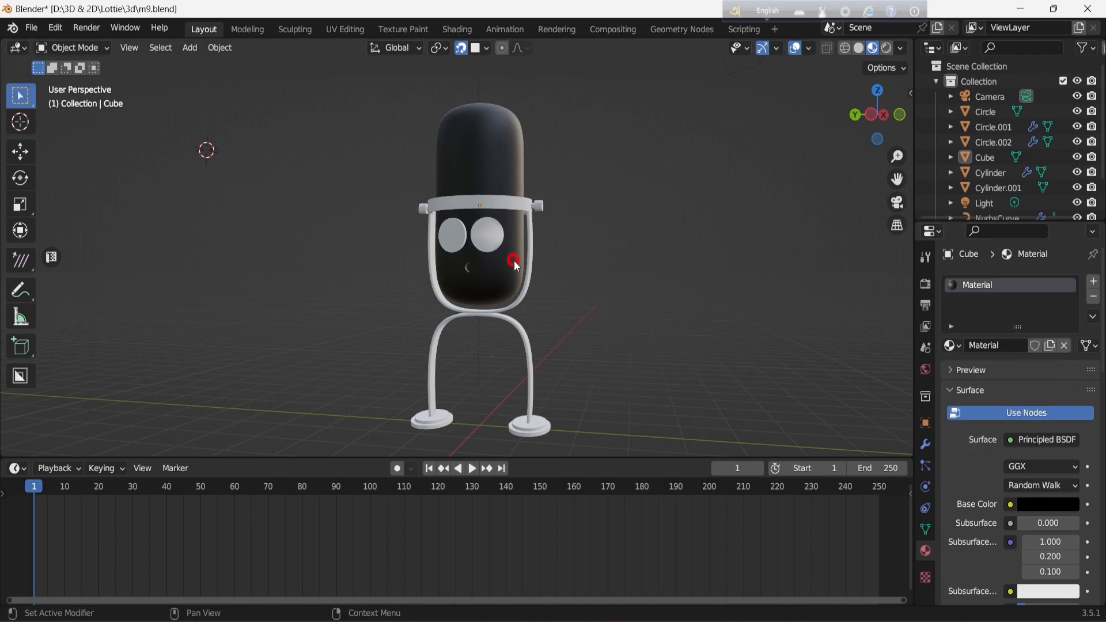
In Edit Mode with X-ray on, select the body's lower half below the band from the left orthographic view
drag(875, 120, 893, 120)
scroll(501, 190, up, 3)
click(501, 191)
click(74, 48)
click(81, 81)
click(830, 49)
key(ctrl+KP_3)
drag(369, 188, 694, 341)
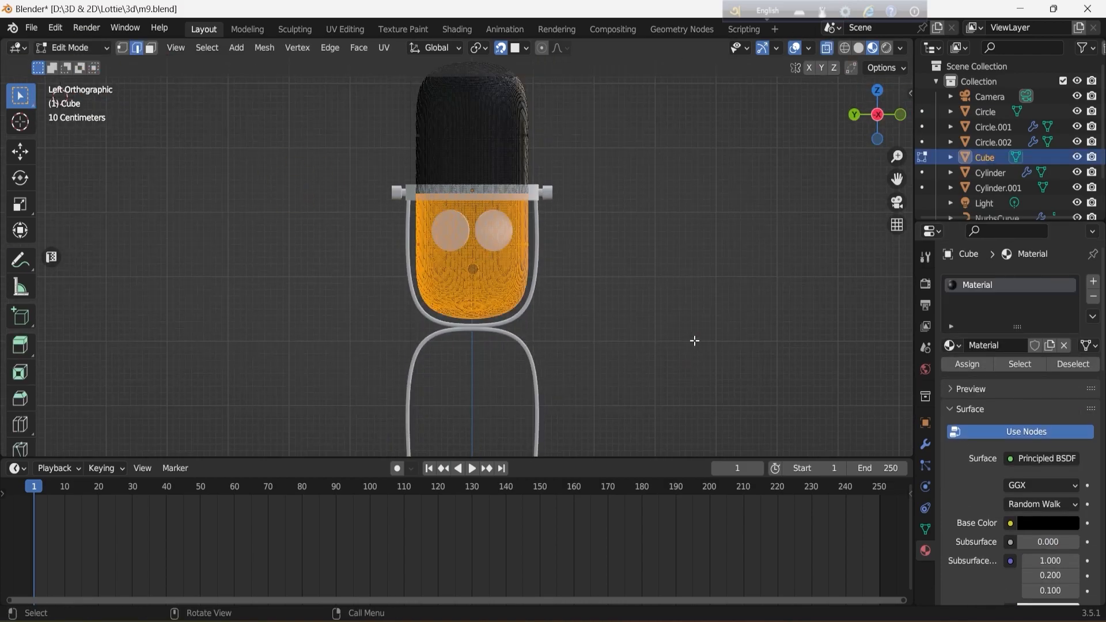
drag(396, 195, 648, 347)
Add a second material to the body, assign it to the selected lower half with a yellow Base Color, and return to Object Mode
click(1093, 281)
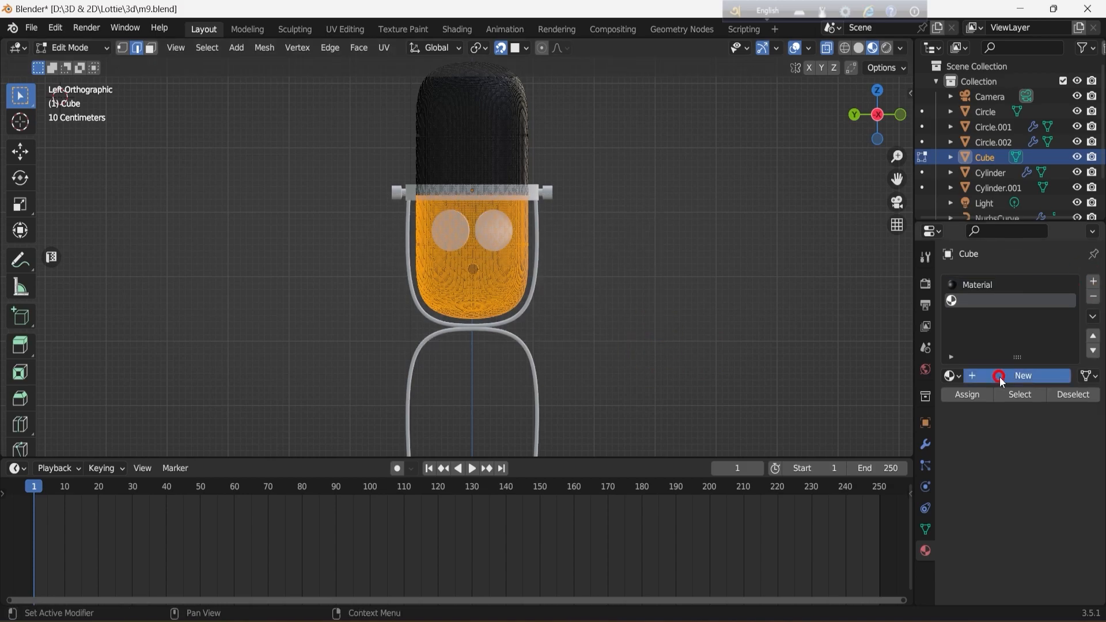
click(1001, 376)
click(973, 396)
click(1048, 554)
mouse_move(1005, 397)
mouse_down()
mouse_move(978, 440)
mouse_move(994, 445)
mouse_move(1003, 429)
mouse_move(973, 372)
mouse_move(995, 416)
mouse_move(986, 410)
mouse_up()
click(795, 48)
click(1049, 554)
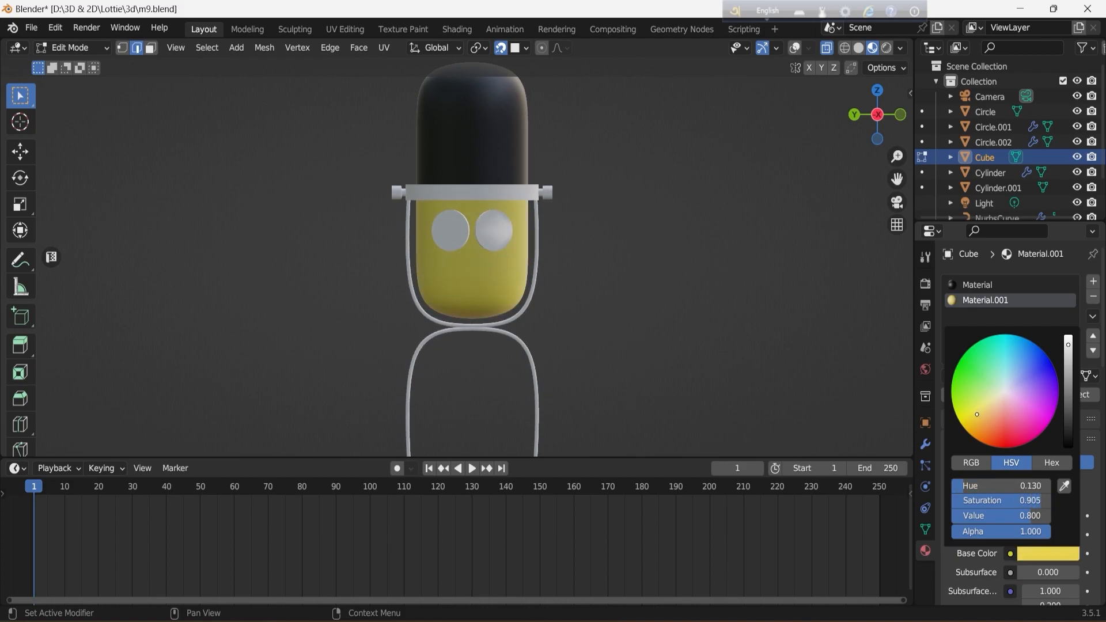
scroll(595, 282, down, 4)
drag(897, 179, 882, 133)
scroll(865, 139, up, 3)
click(75, 48)
click(75, 67)
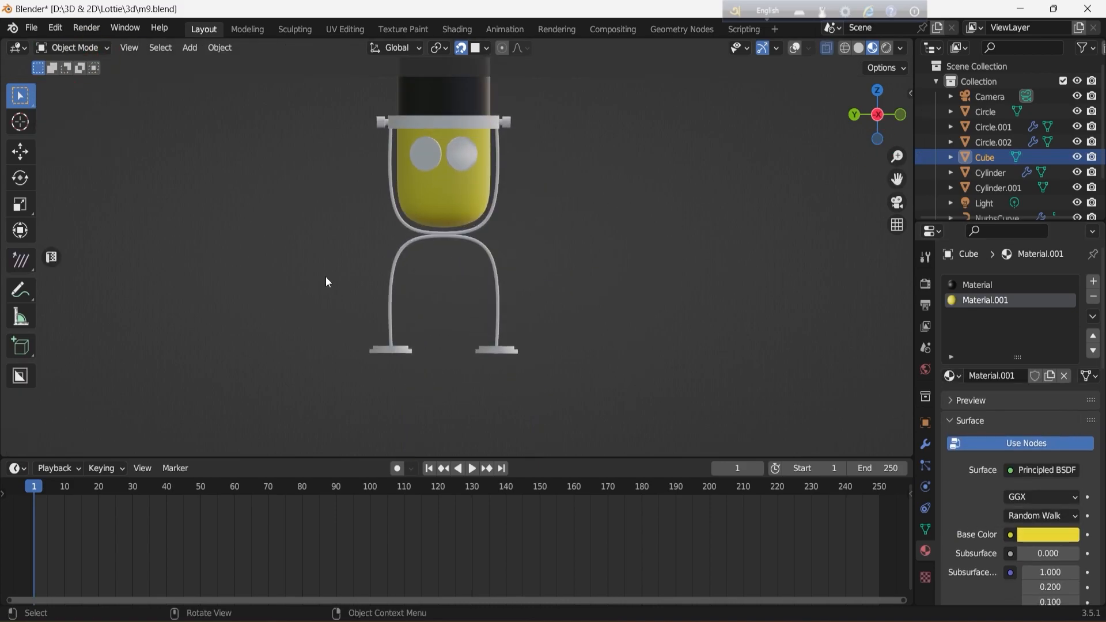
Give the stand's lower foot discs a new material with a yellow Base Color and hide the viewport overlays
click(426, 154)
click(795, 47)
click(1038, 345)
click(1048, 503)
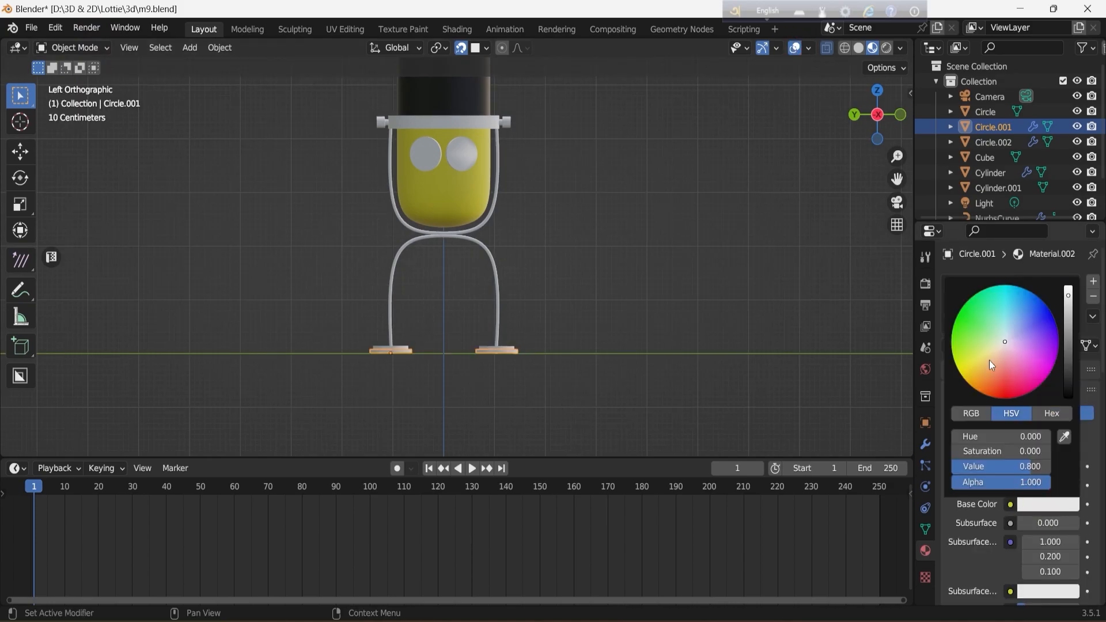
click(794, 47)
scroll(644, 267, down, 2)
scroll(643, 268, up, 2)
scroll(643, 268, down, 1)
Give the band around the body a new material with a purple Base Color, hue 0.698 and saturation 1.000
click(467, 148)
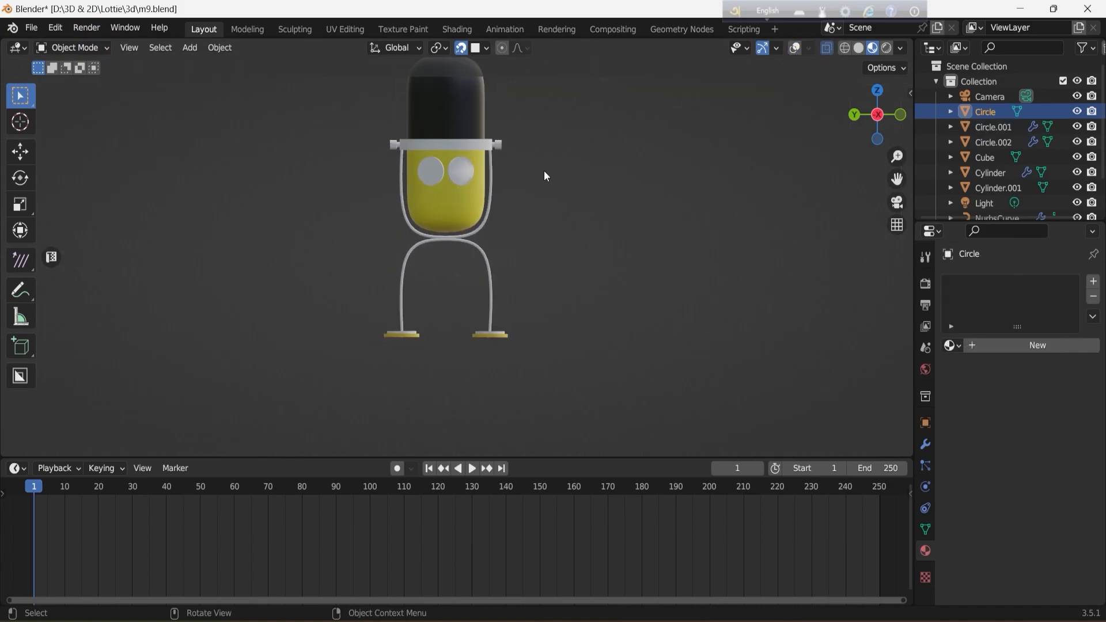
click(1043, 345)
click(1055, 503)
click(1058, 354)
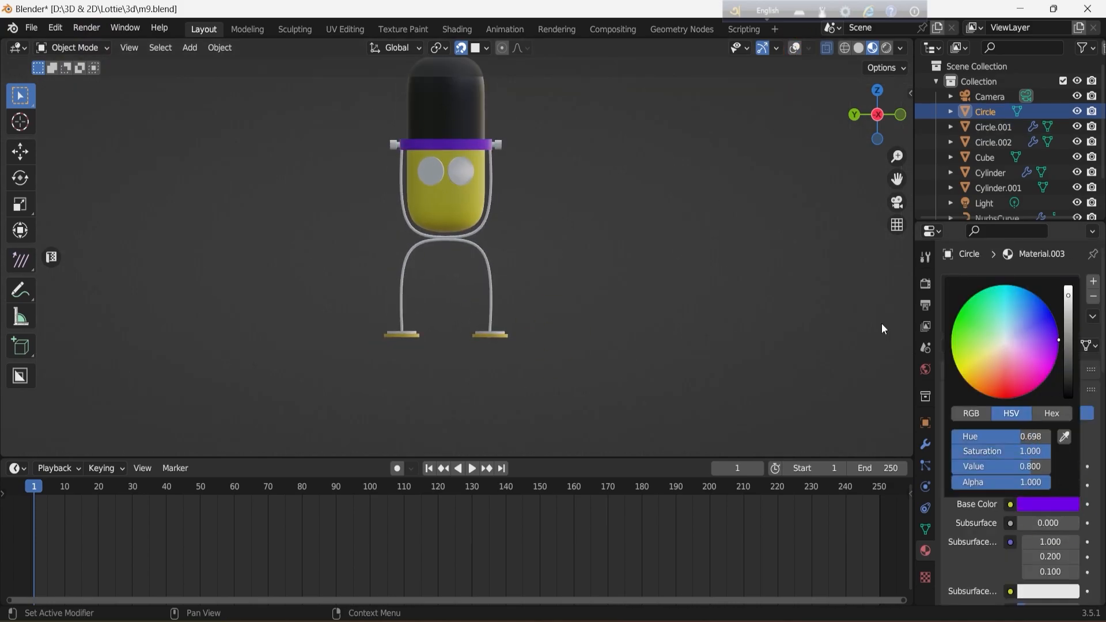
Recolour the body's first material with a dark purple Base Color at hue 0.711, saturation 1.000 and value 0.020
click(499, 146)
click(468, 122)
click(1015, 282)
click(1049, 534)
drag(1068, 424, 1068, 322)
mouse_move(1054, 378)
mouse_down()
mouse_move(1058, 390)
mouse_move(1060, 370)
mouse_move(1069, 384)
mouse_move(1068, 409)
mouse_up()
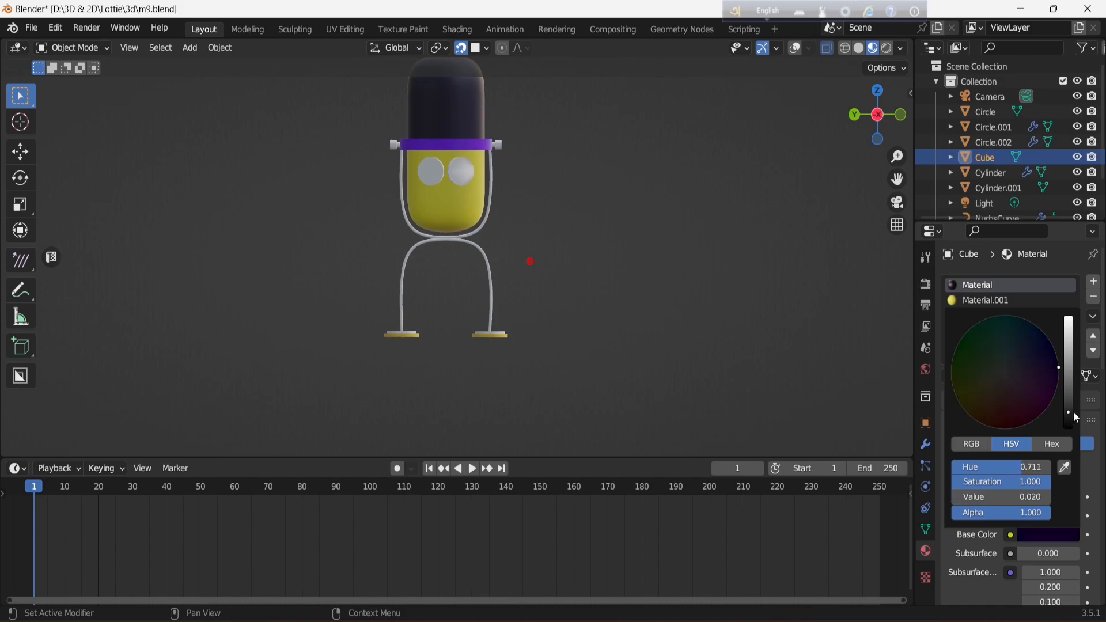
Assign the existing dark material named Material to the side knobs
click(497, 144)
click(952, 345)
click(819, 366)
click(485, 225)
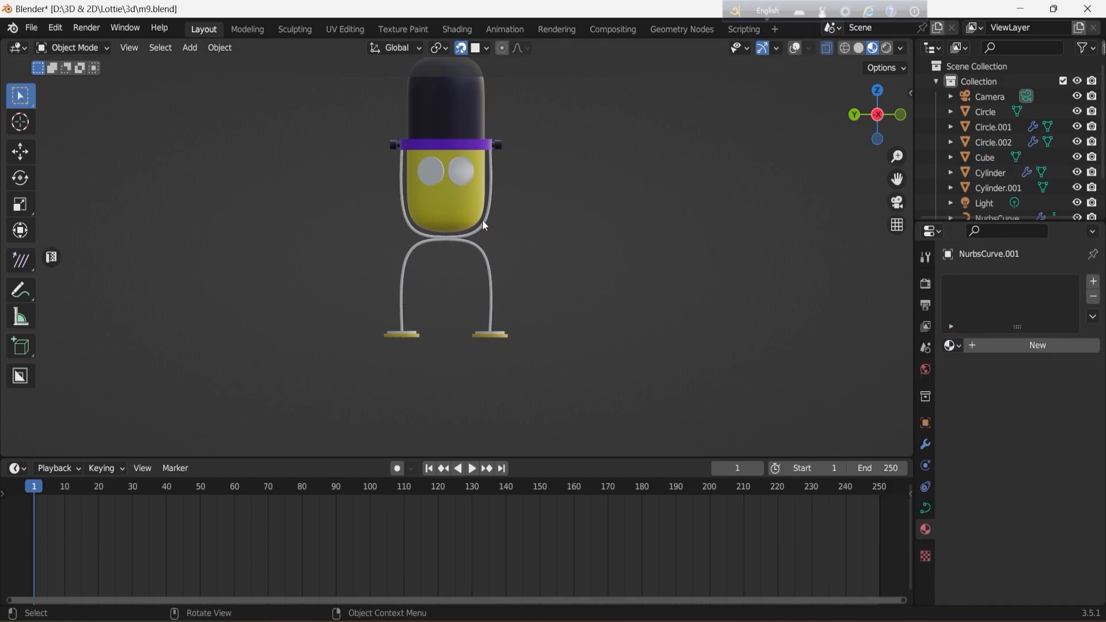
click(477, 213)
click(953, 377)
click(824, 438)
key(ctrl+z)
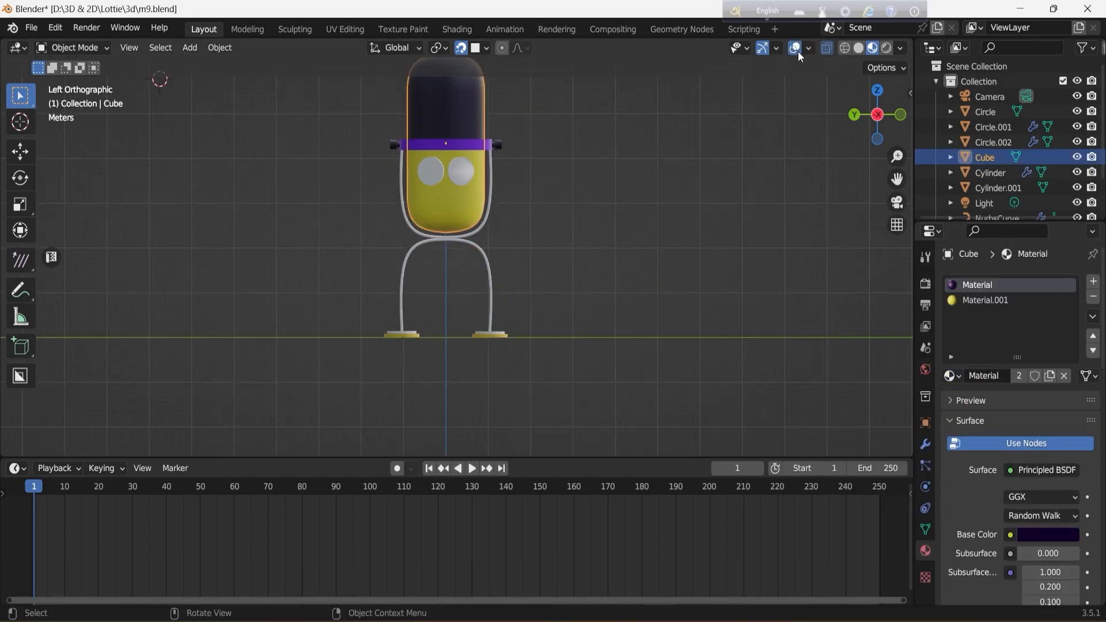
Show the viewport overlays and assign the purple Material.003 to both the U-shaped strap and the stand's curved legs
click(795, 48)
click(482, 225)
click(483, 225)
click(954, 345)
click(864, 412)
click(489, 261)
click(952, 345)
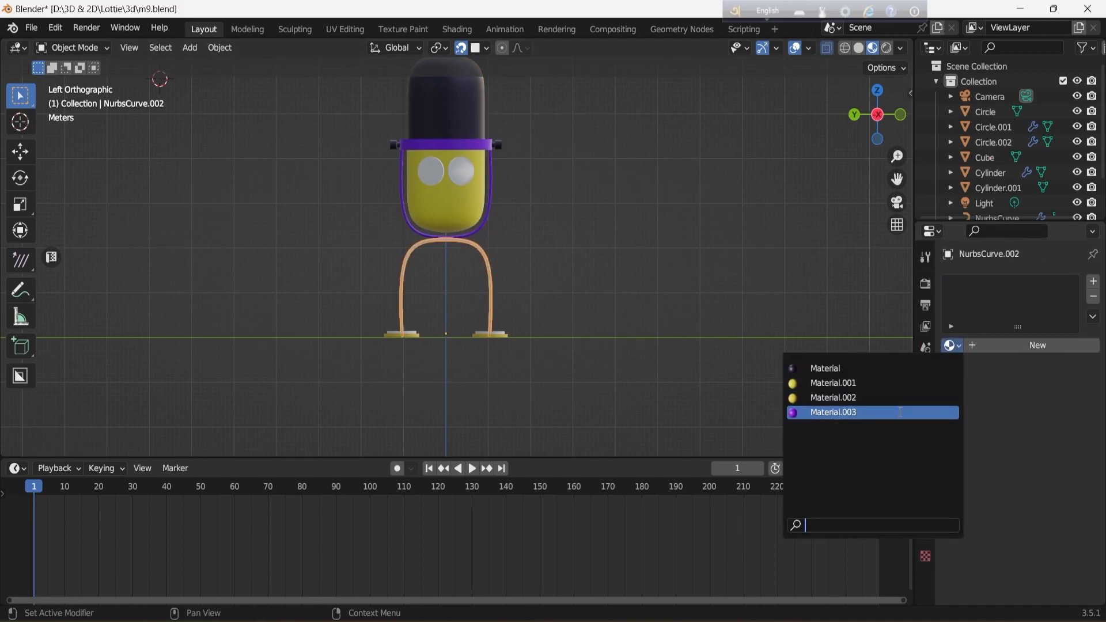
click(864, 412)
Hide the viewport overlays and assign the dark material named Material to the stand's upper foot discs
click(796, 49)
mouse_move(873, 115)
mouse_down()
mouse_move(905, 138)
mouse_move(874, 129)
mouse_move(963, 109)
mouse_move(885, 108)
mouse_up()
click(483, 325)
click(952, 345)
click(853, 369)
click(741, 302)
With the front discs selected, replace the timeline with the UV Editor and create a blank white 1024 x 1024 px image named Untitled
scroll(742, 302, down, 3)
scroll(485, 262, up, 5)
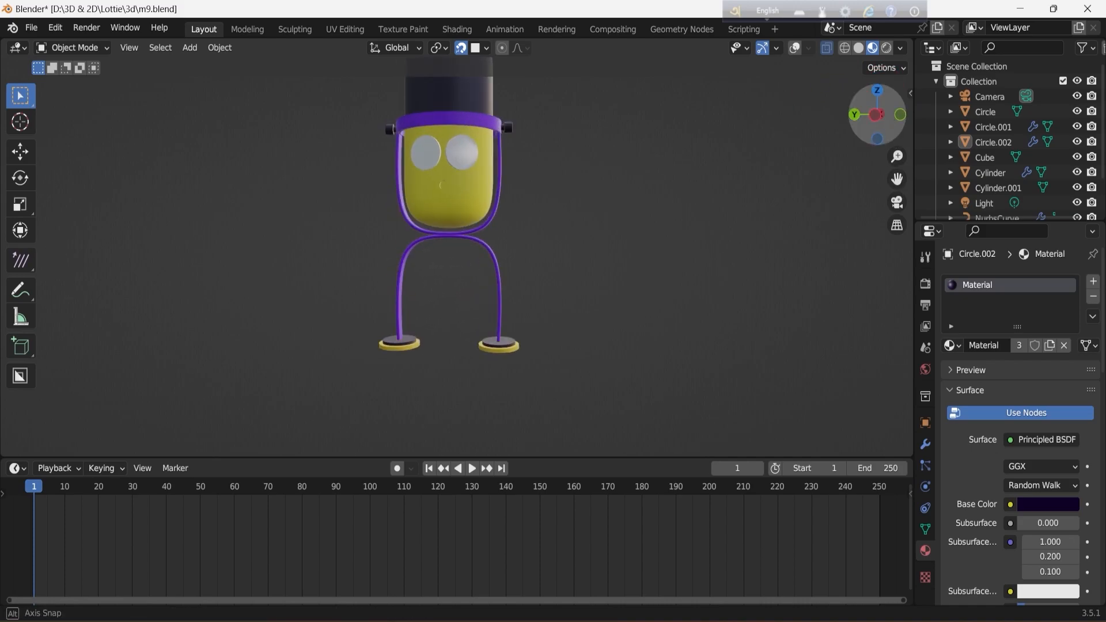
click(486, 263)
click(86, 50)
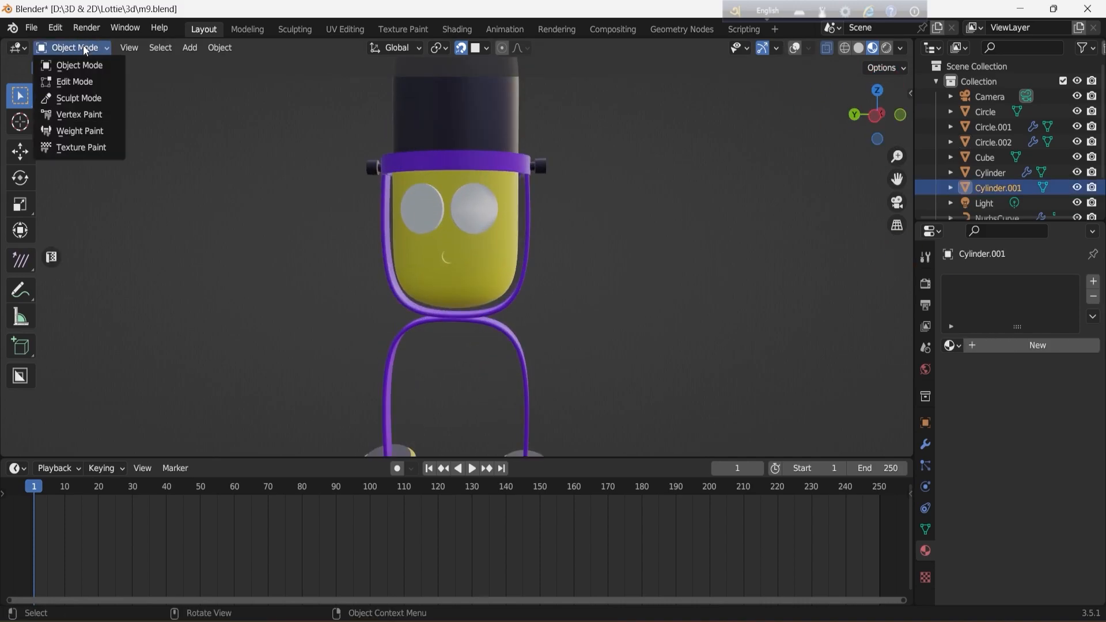
click(17, 469)
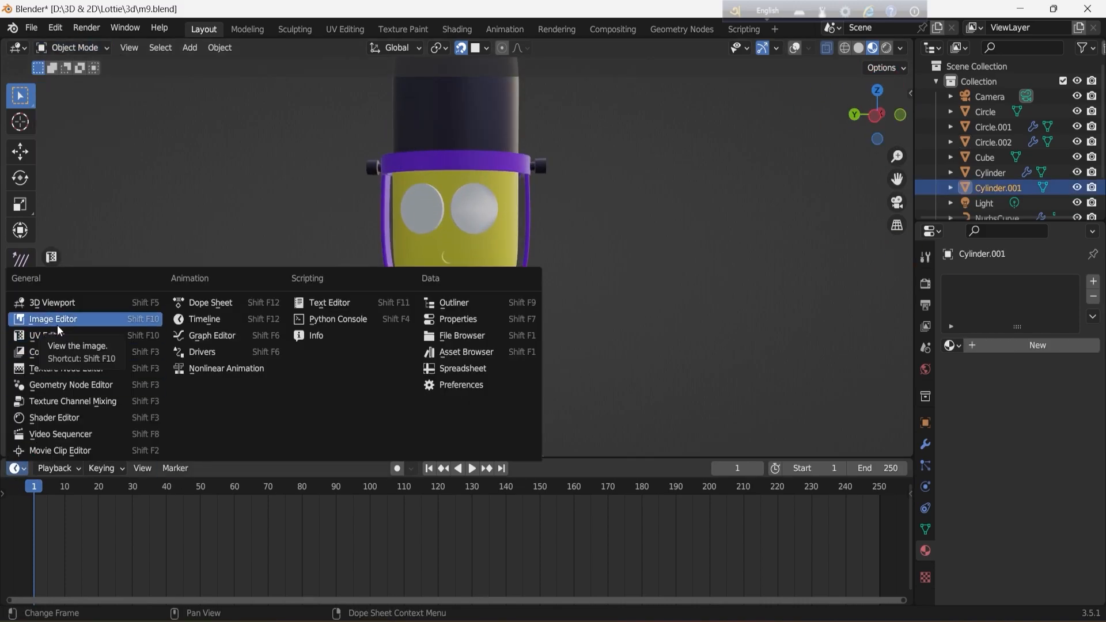
click(75, 337)
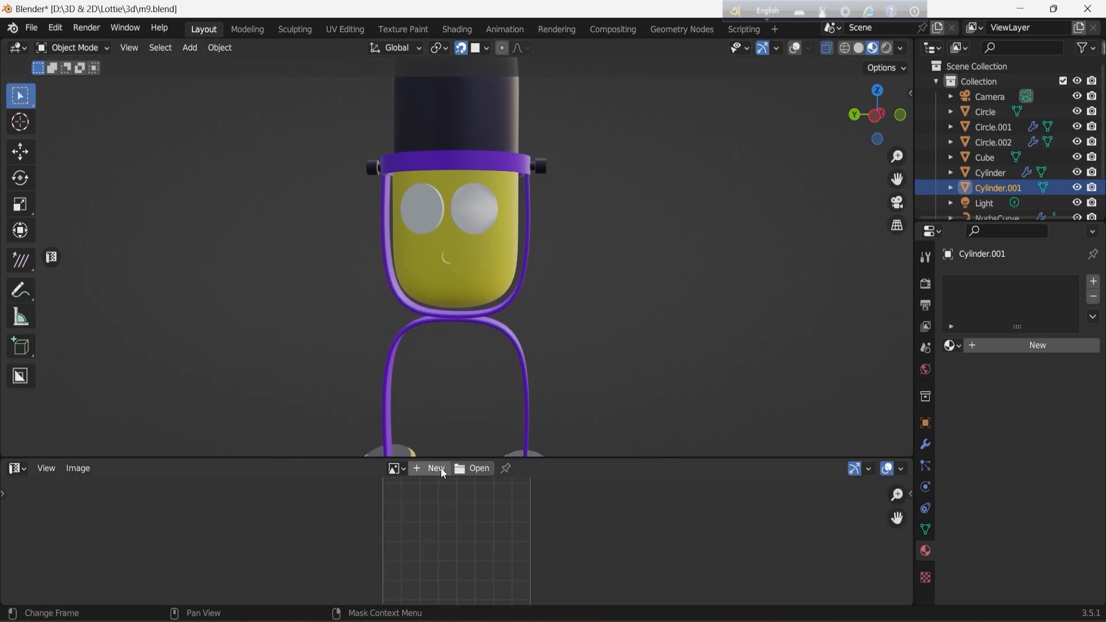
click(428, 468)
click(441, 519)
drag(530, 374, 530, 299)
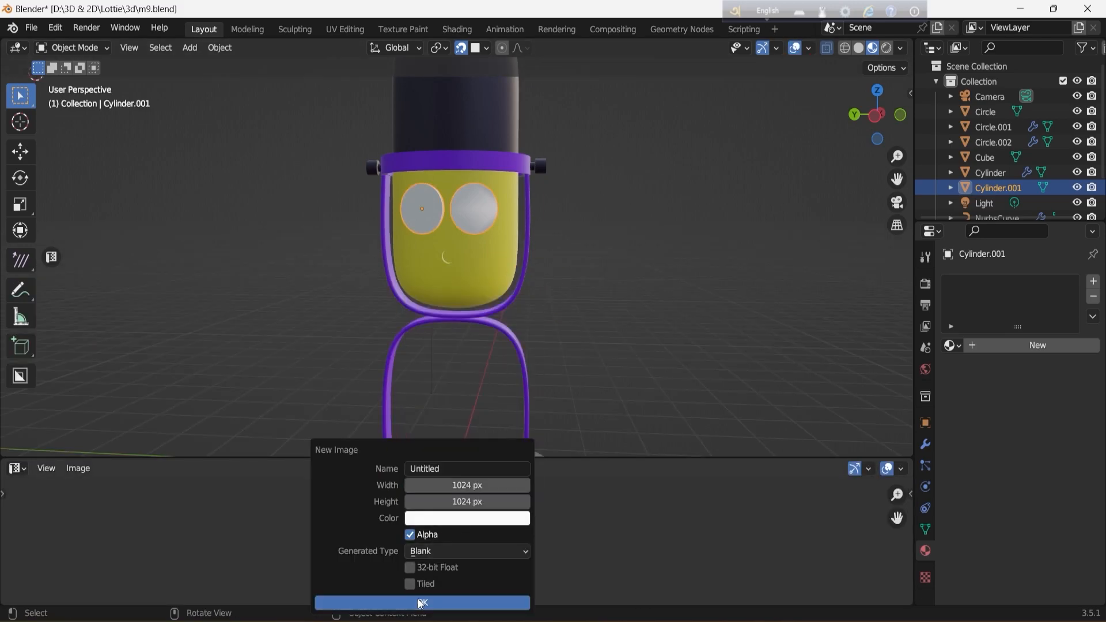
click(422, 602)
Change the UV Editor area to the Shader Editor and create a new material for the front discs
click(71, 467)
click(17, 469)
click(68, 412)
click(485, 468)
scroll(378, 543, up, 12)
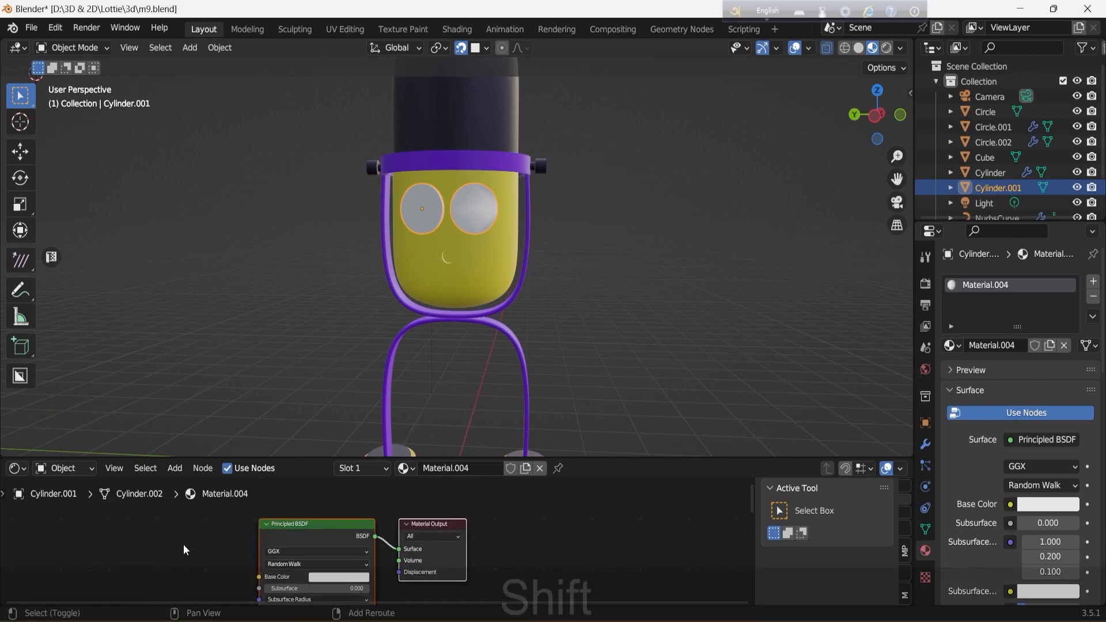
Add an Image Texture node using the Untitled image and connect its Color output to the Principled BSDF's Base Color
key(shift+a)
click(164, 429)
text(im)
click(185, 456)
click(142, 514)
click(139, 549)
click(165, 452)
drag(242, 523, 251, 574)
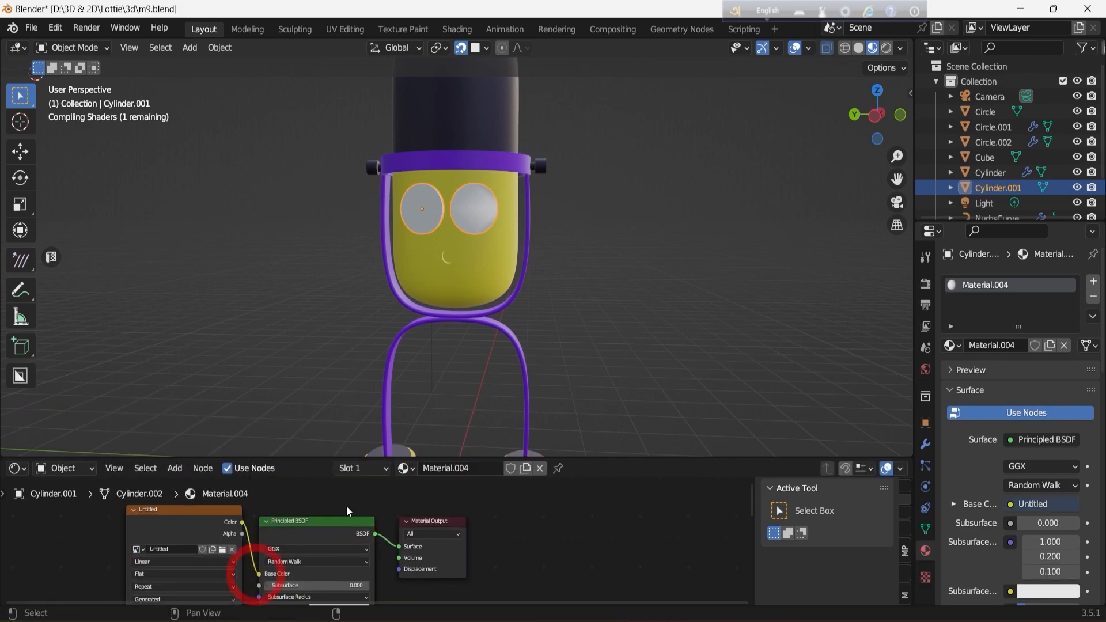
scroll(577, 334, up, 3)
Open the Texture Paint workspace and frame the front discs closely in the left orthographic view
click(875, 115)
click(402, 29)
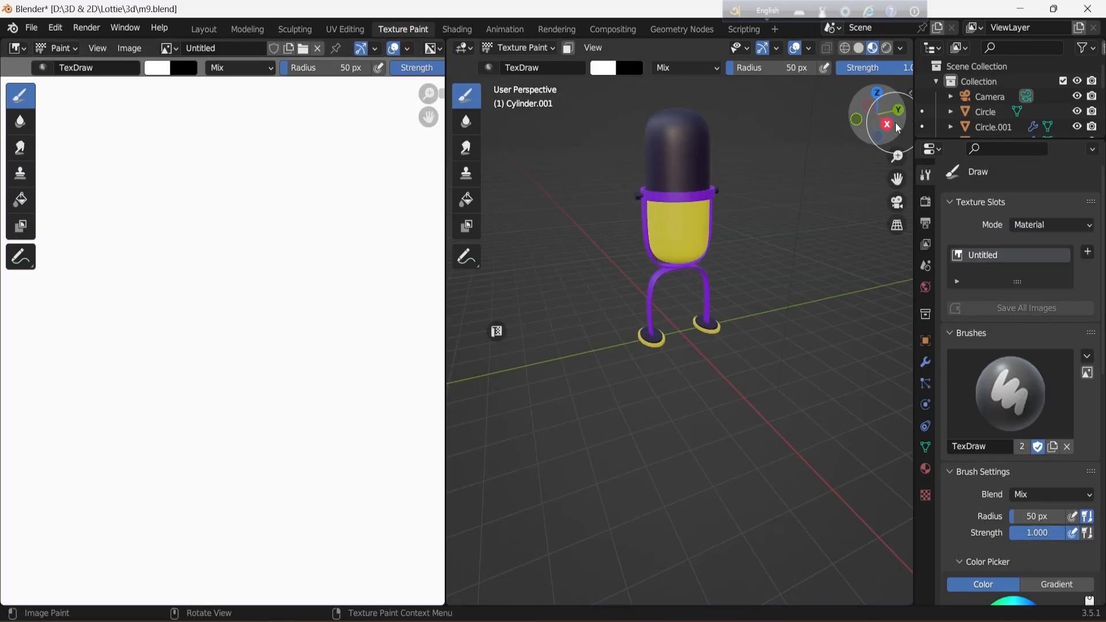
click(890, 124)
click(878, 115)
shift+middle_drag(680, 231, 679, 323)
scroll(680, 277, up, 12)
mouse_move(634, 144)
shift+middle_down()
mouse_move(633, 211)
mouse_move(685, 279)
shift+middle_up()
scroll(590, 129, down, 2)
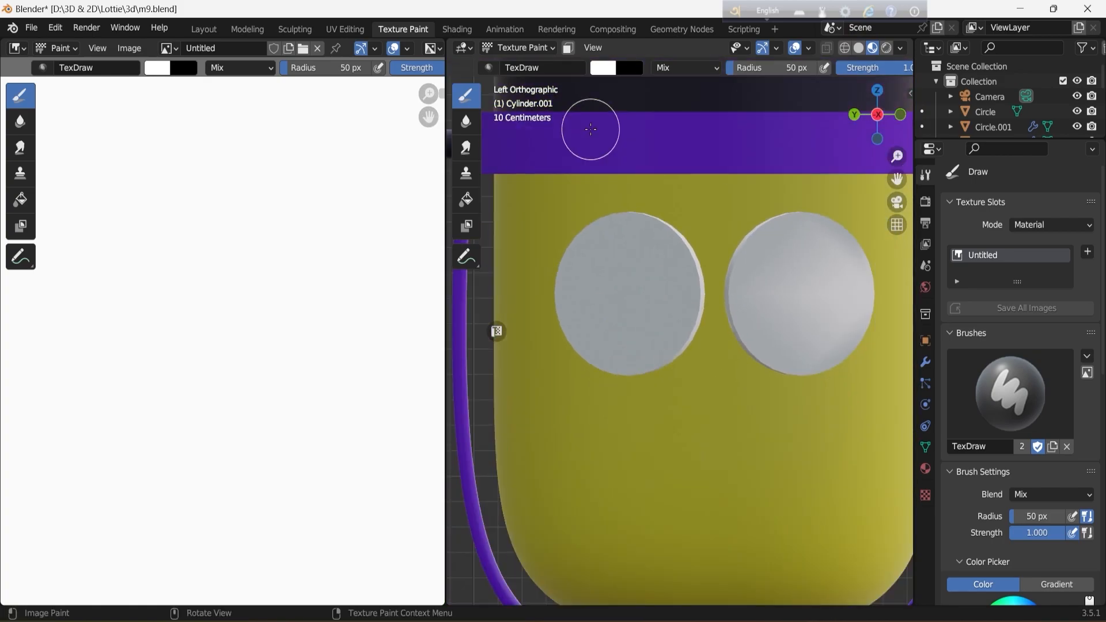
Set the brush radius to 19 px and its colour to purple, and paint a thick spiral on the front discs
drag(764, 68, 756, 68)
click(602, 68)
click(706, 137)
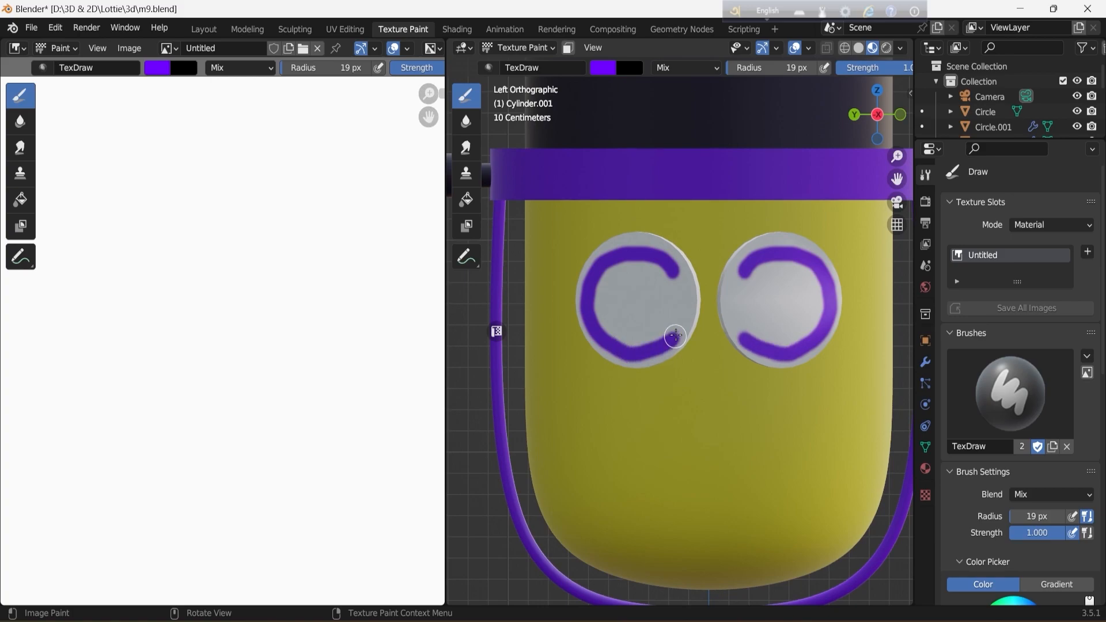
scroll(634, 301, down, 5)
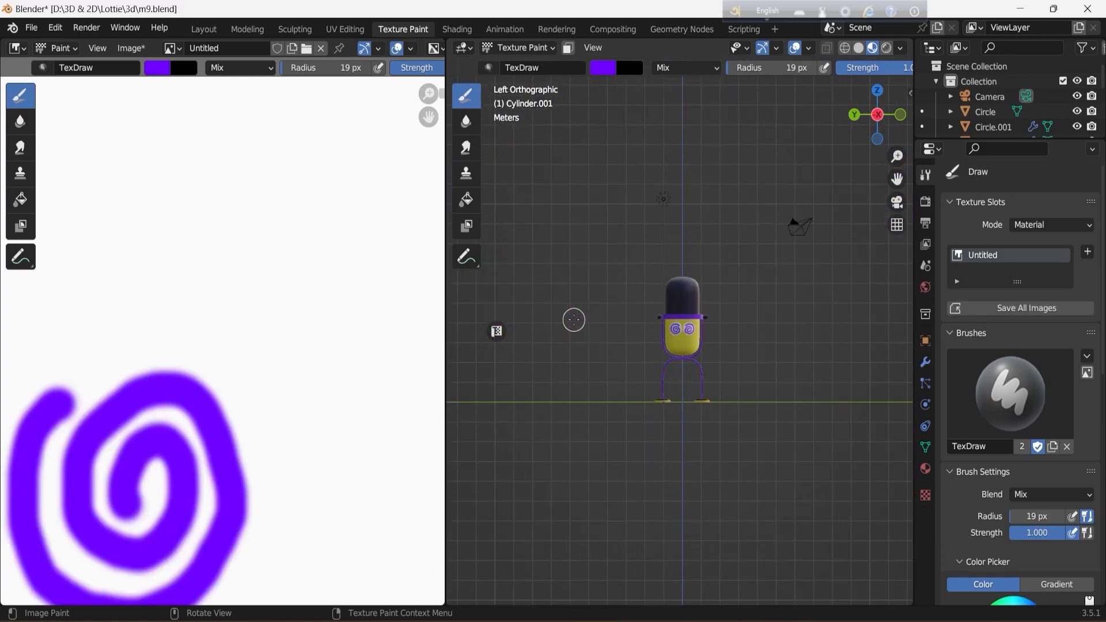
Set the brush colour to golden yellow and its radius to 7 px, and paint a thin spiral over the purple one
scroll(573, 319, up, 5)
scroll(654, 321, up, 2)
click(604, 68)
drag(631, 164, 612, 177)
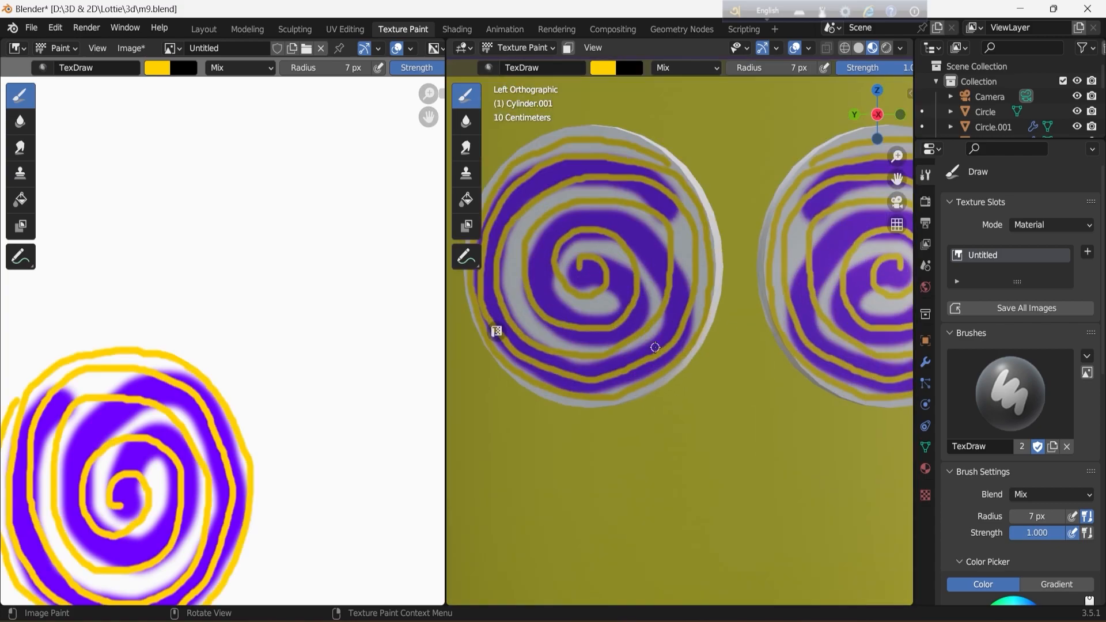
right_click(620, 146)
drag(715, 87, 715, 185)
scroll(579, 187, down, 1)
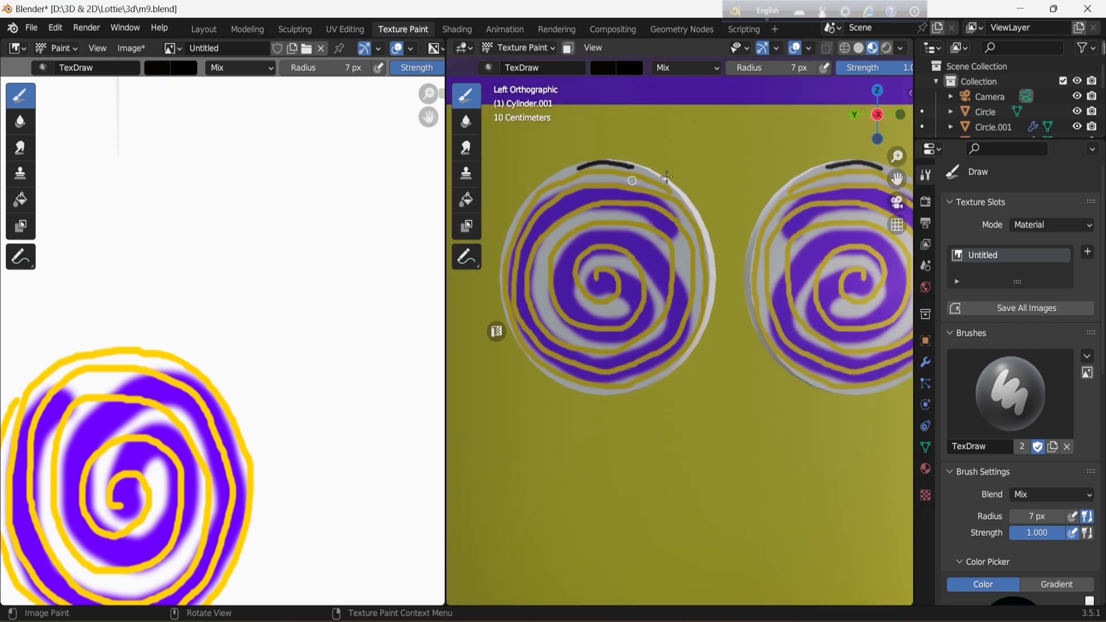
shift+middle_drag(594, 171, 692, 176)
scroll(691, 175, up, 1)
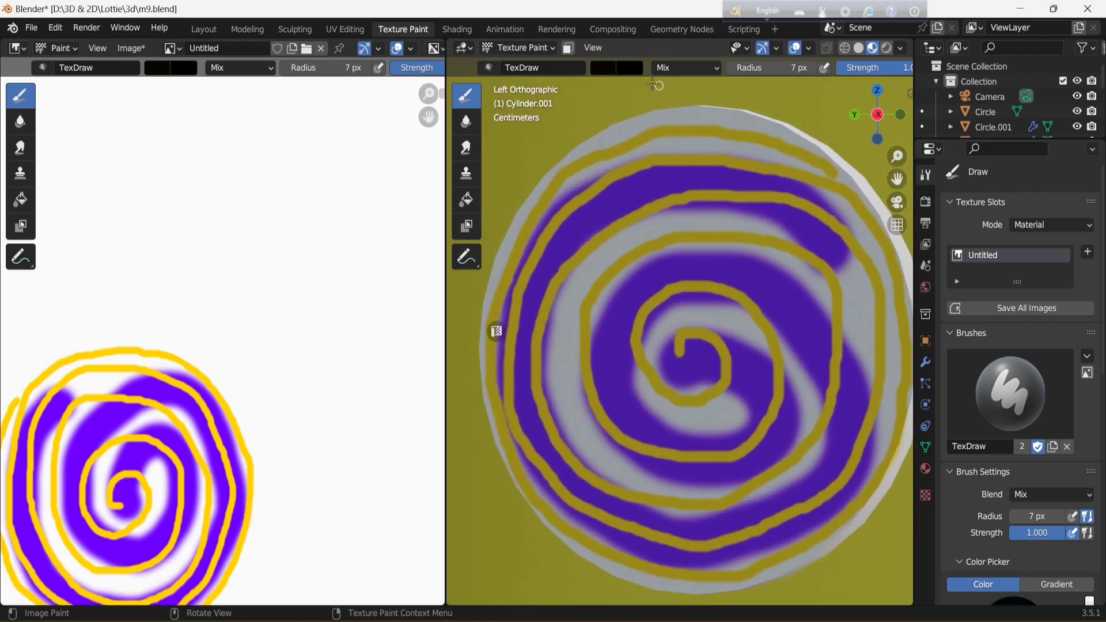
Set the brush colour to dark indigo and paint two rows of short dashes along the left disc's upper rim
click(603, 68)
click(703, 127)
drag(715, 166, 715, 144)
drag(810, 143, 799, 138)
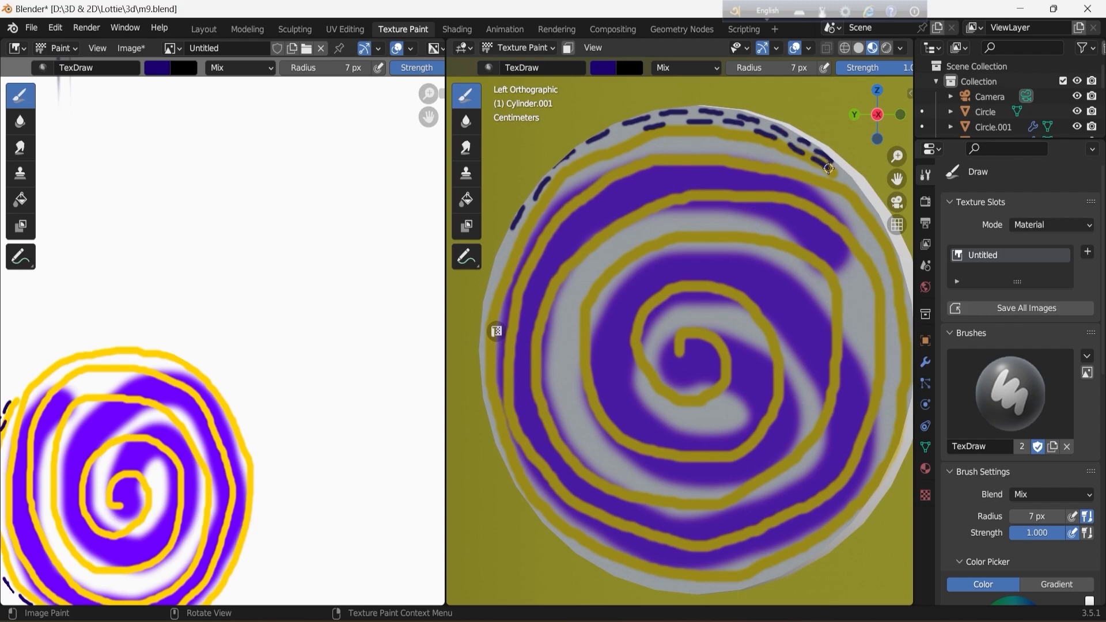
drag(897, 156, 898, 224)
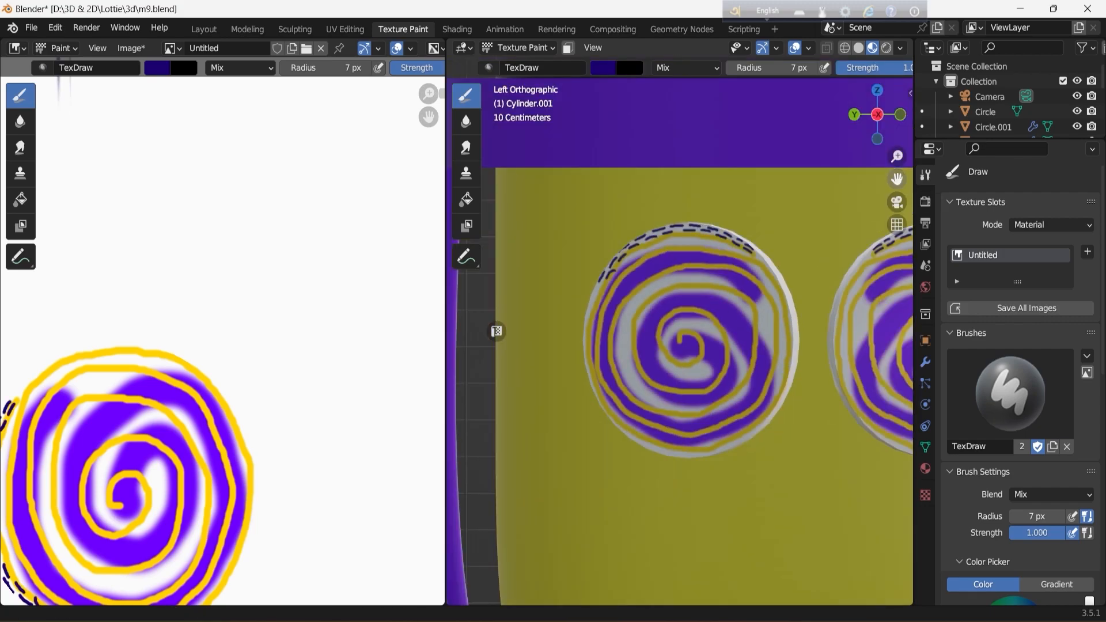
Extend the rows of indigo dashes down the left side and around the lower rim of the left disc
drag(897, 179, 882, 155)
drag(897, 157, 897, 123)
drag(897, 179, 1000, 199)
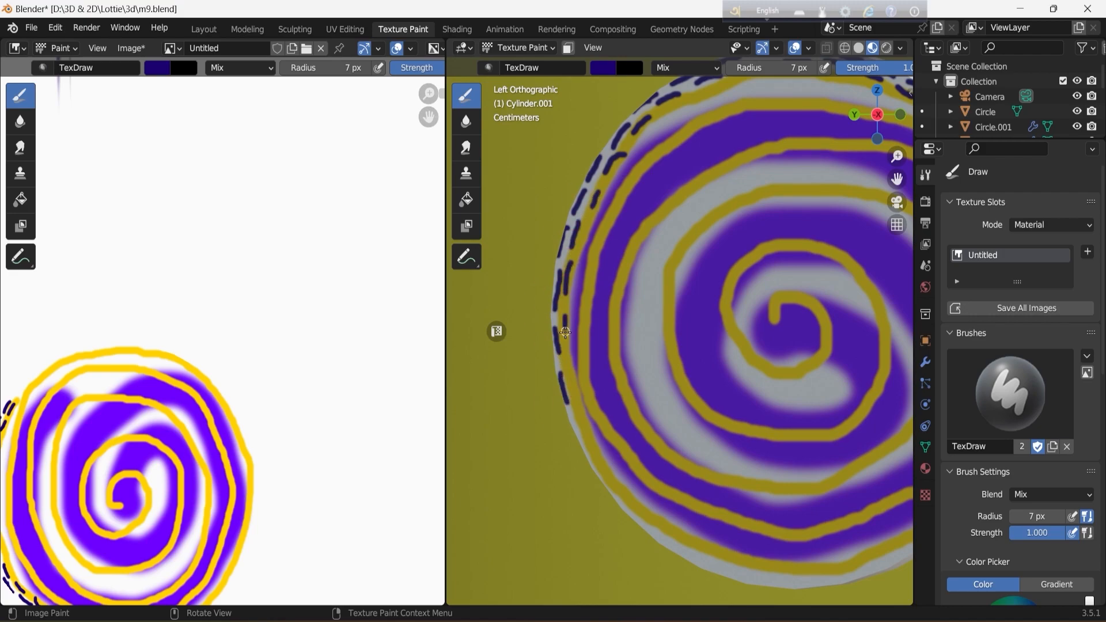
scroll(581, 420, down, 10)
scroll(636, 404, up, 10)
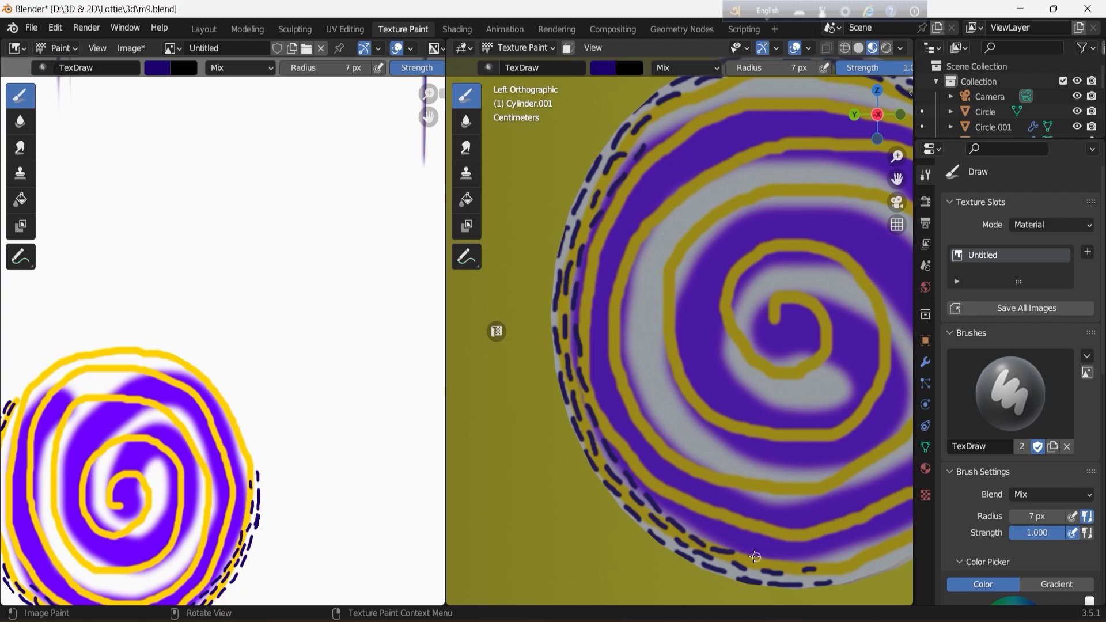
Close the outer ring of indigo dashes along the left disc's right side and lower-right rim
scroll(772, 449, down, 7)
scroll(853, 369, up, 4)
shift+middle_drag(876, 340, 691, 335)
scroll(699, 300, up, 2)
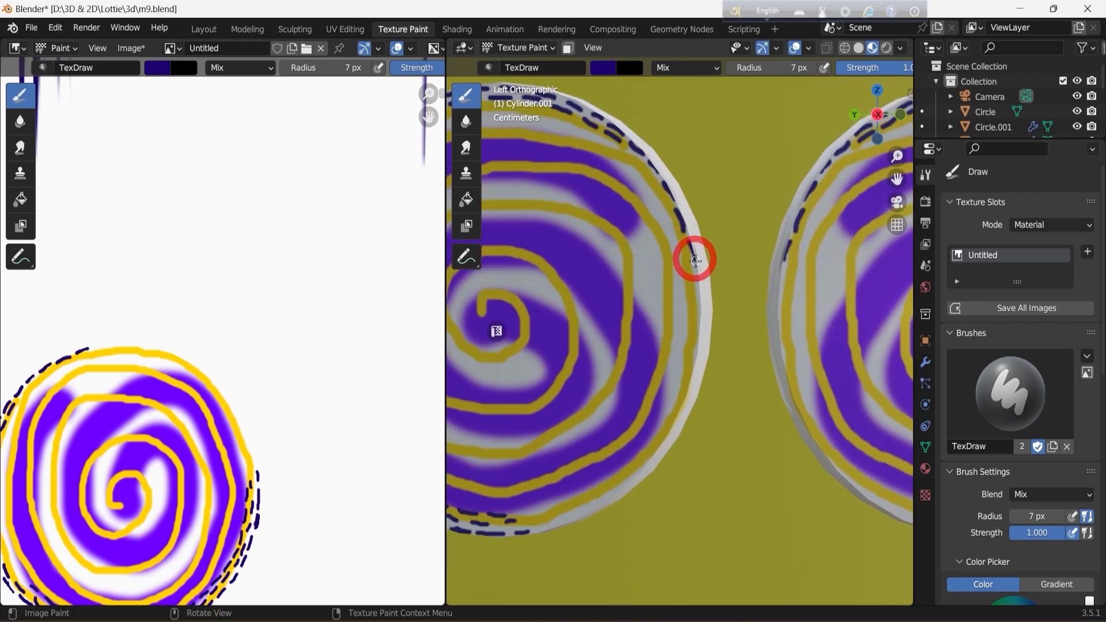
scroll(698, 328, down, 1)
scroll(744, 300, up, 3)
drag(704, 340, 699, 369)
scroll(699, 370, down, 4)
drag(570, 483, 584, 478)
scroll(583, 477, up, 2)
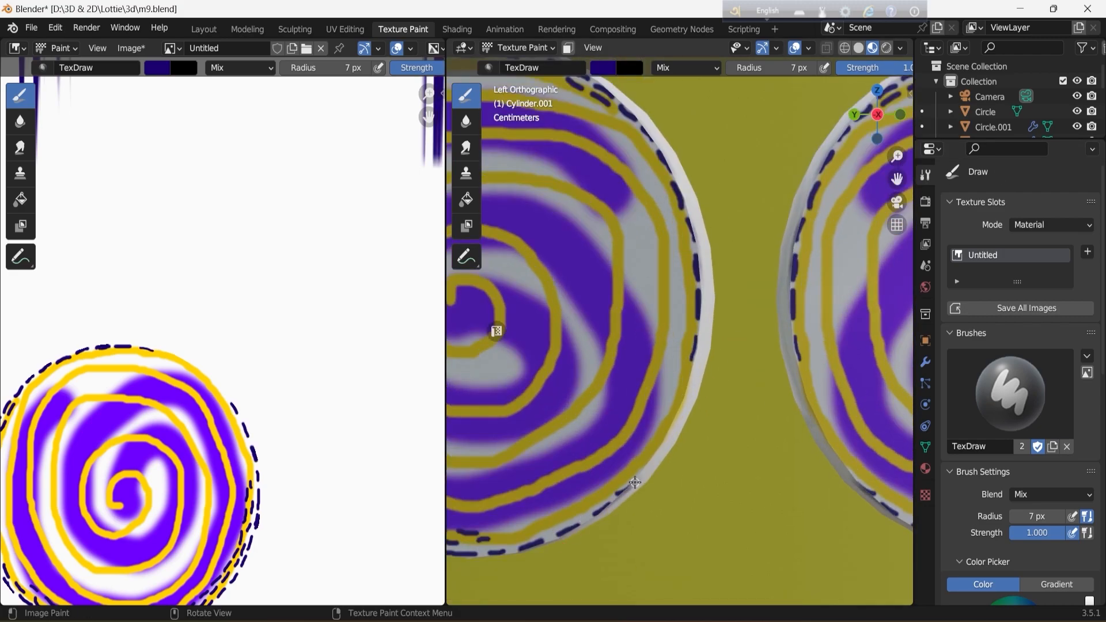
drag(686, 398, 690, 375)
Paint a second row of indigo dashes just inside the outer ring along the left disc's right side
scroll(690, 375, down, 5)
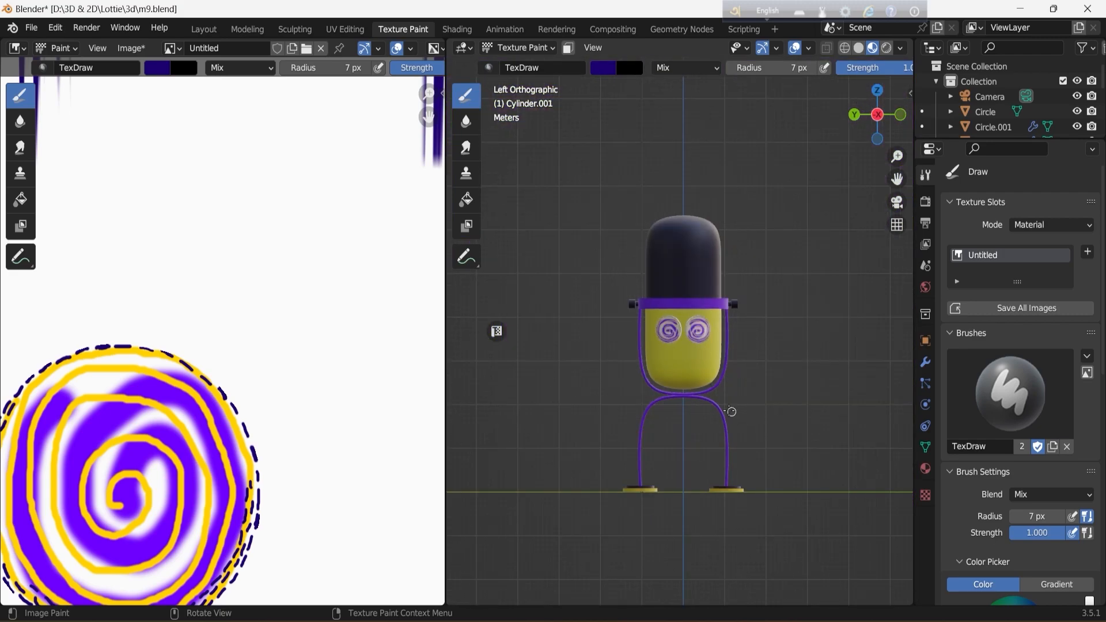
scroll(629, 131, up, 5)
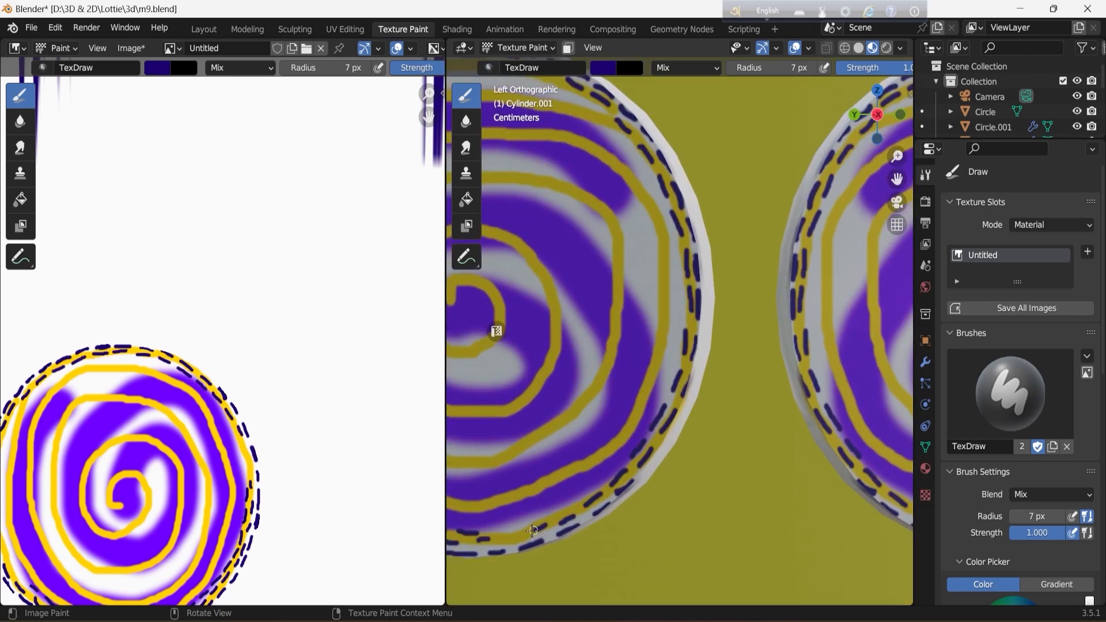
key(KP_Decimal)
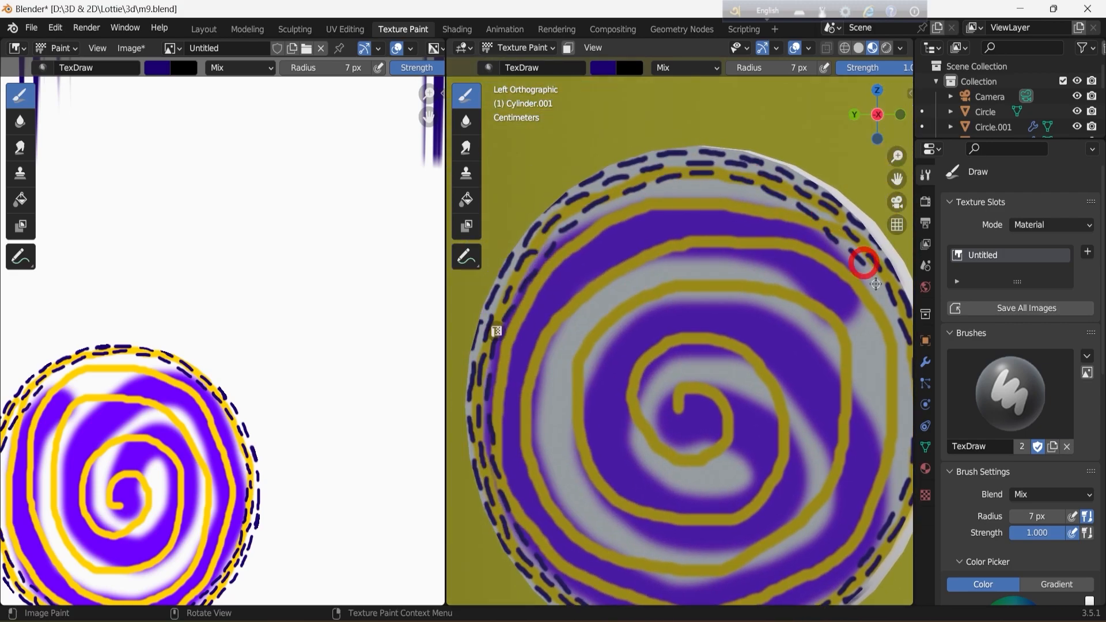
shift+scroll(903, 170, down, 6)
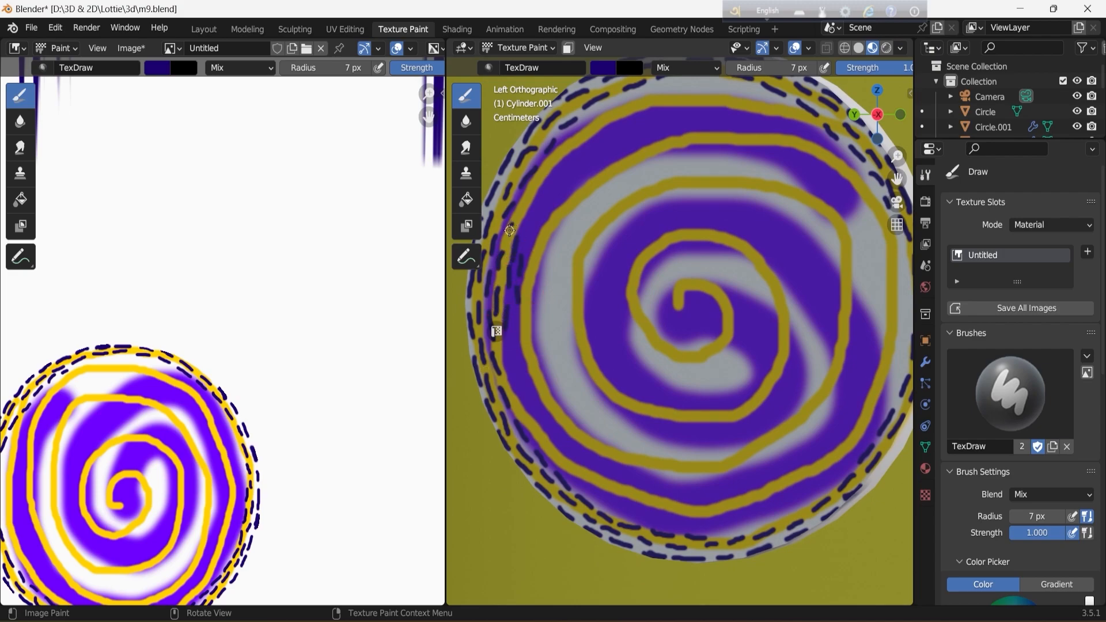
Paint further inner rows of indigo dashes along the left disc's left side, upper arc and lower-left arc
click(575, 137)
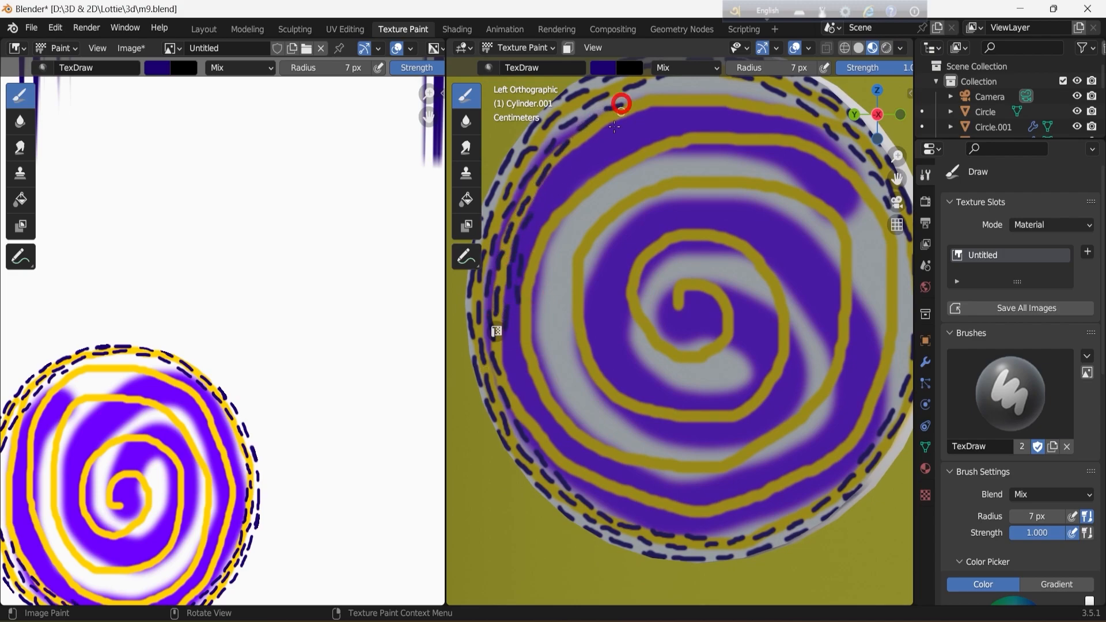
drag(640, 105, 656, 100)
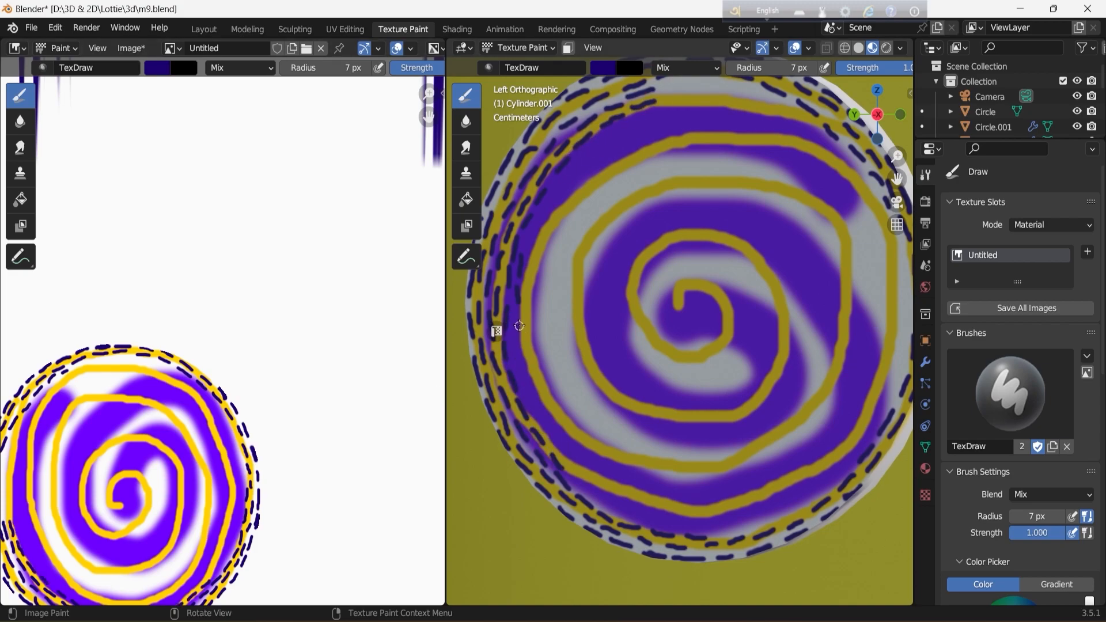
drag(544, 433, 551, 445)
scroll(593, 351, down, 4)
scroll(593, 351, up, 4)
drag(530, 245, 568, 180)
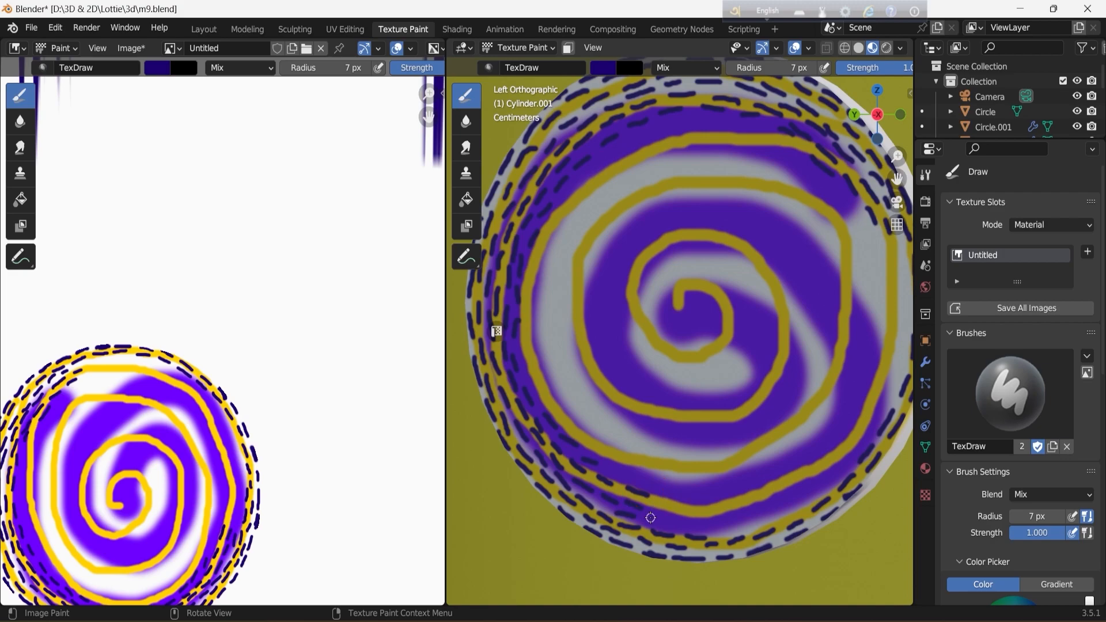
Paint inner rows of indigo dashes along the left disc's right side, over the yellow spiral line and just inside it
scroll(686, 496, down, 10)
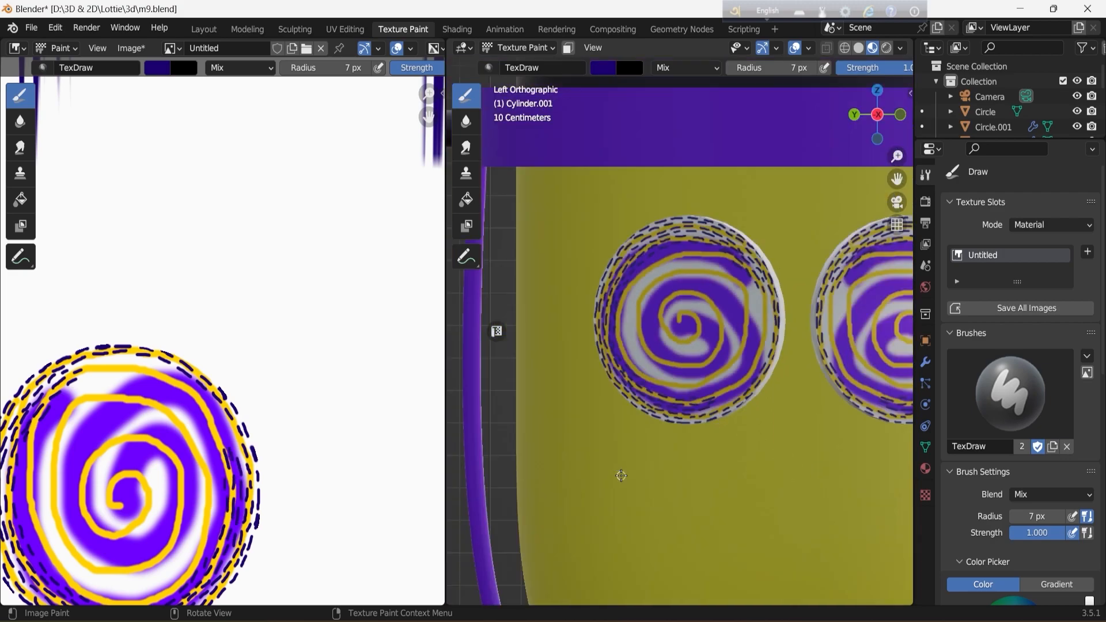
scroll(693, 388, up, 10)
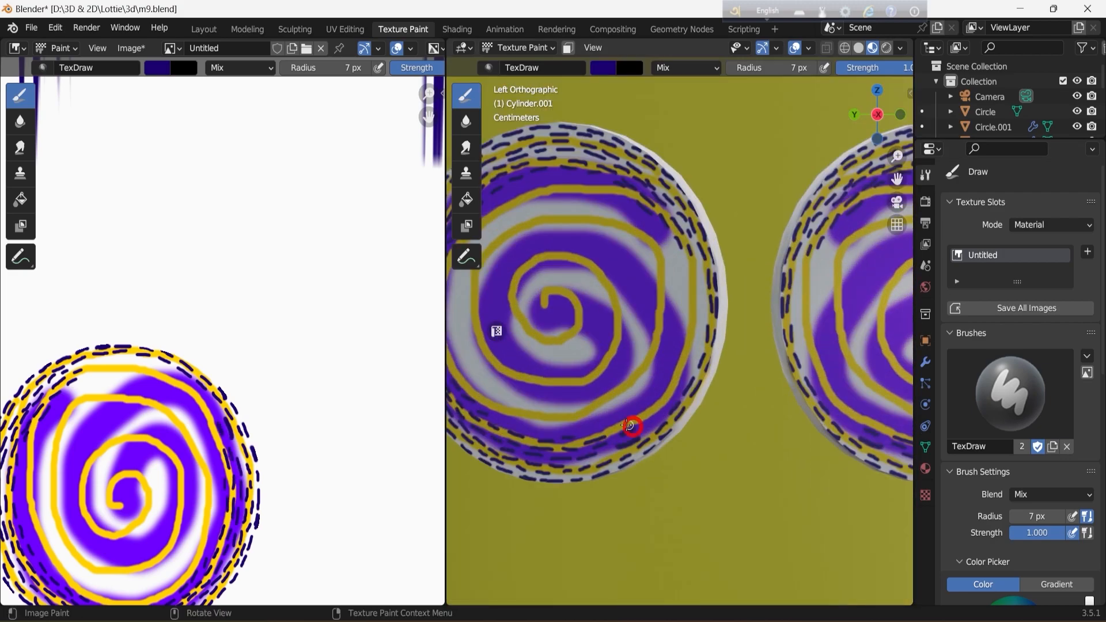
scroll(658, 417, up, 3)
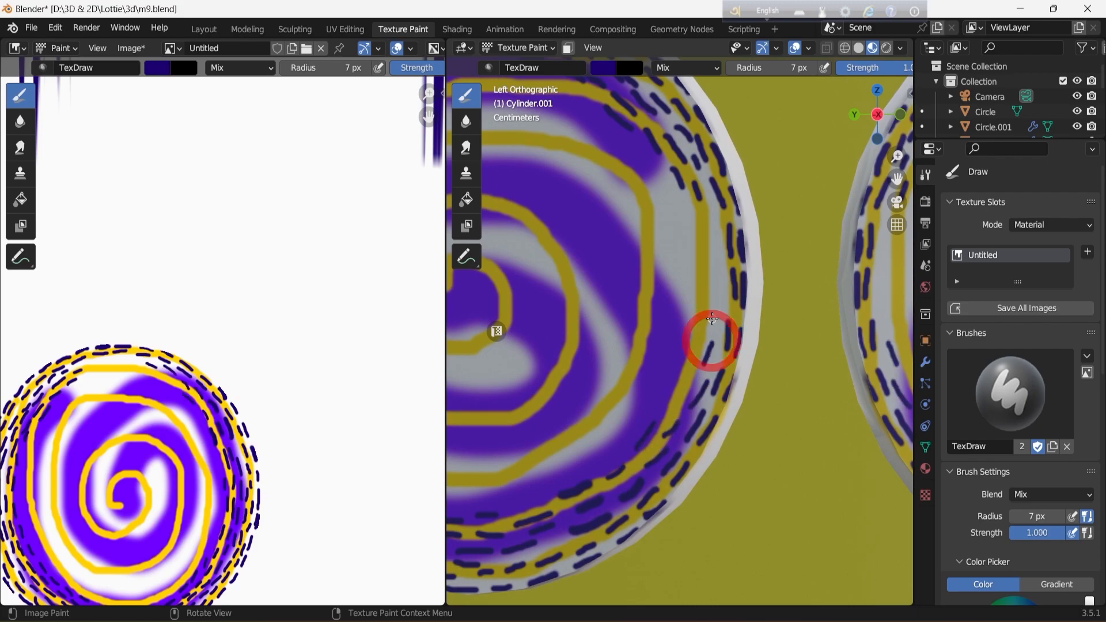
drag(708, 249, 688, 376)
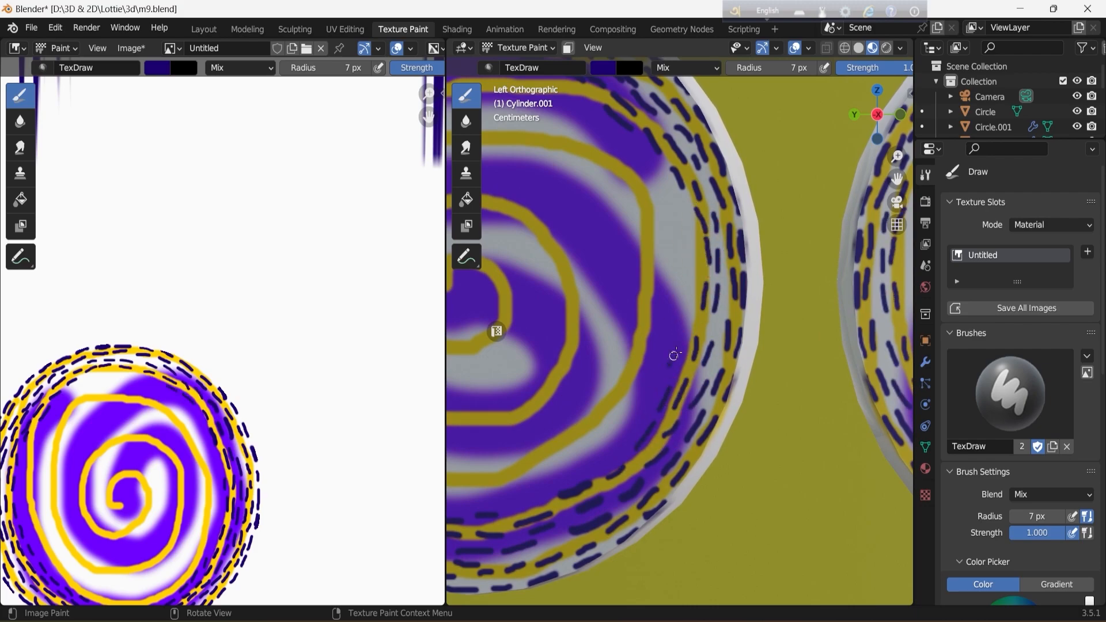
scroll(692, 235, down, 5)
scroll(703, 300, up, 3)
drag(770, 184, 785, 235)
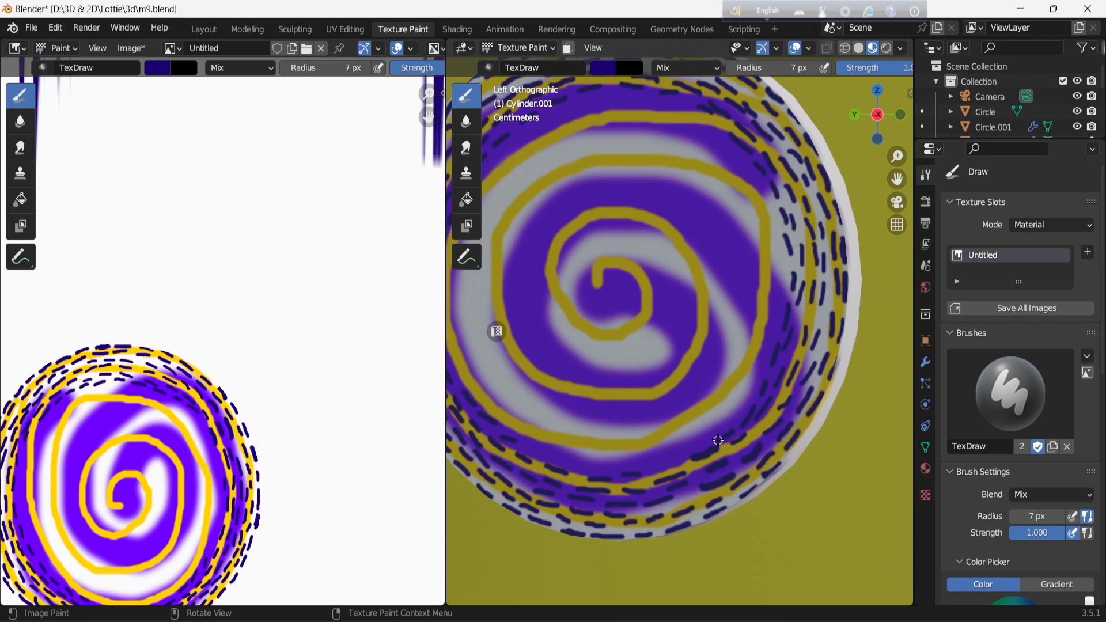
Continue the indigo dash rows along the left disc's lower and upper arcs and around the next yellow turn of the spiral
drag(554, 460, 631, 459)
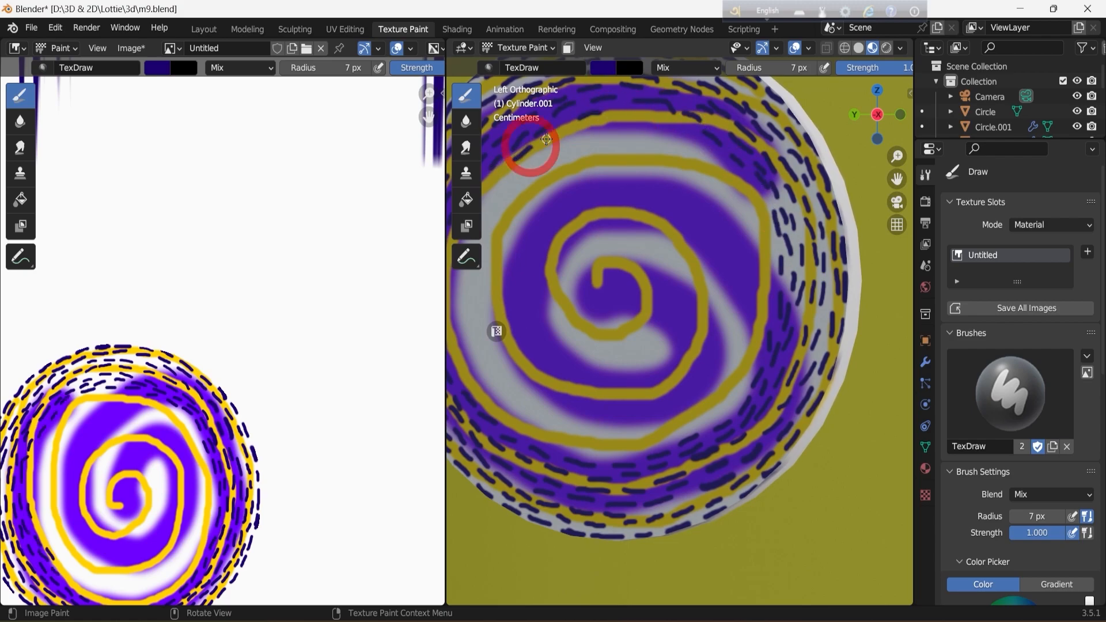
drag(623, 115, 710, 155)
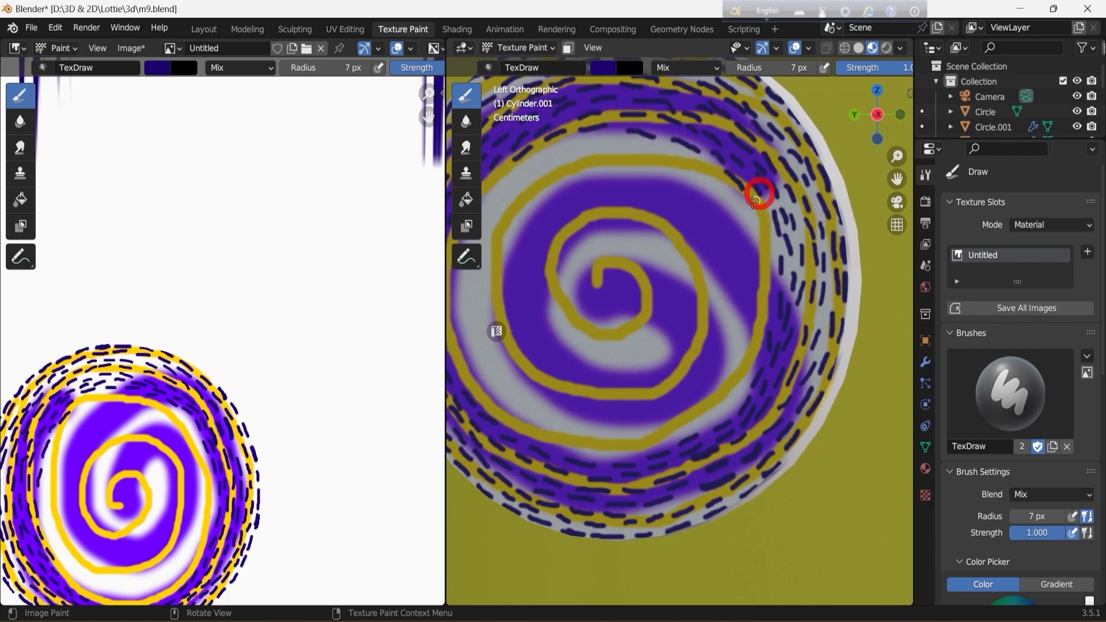
scroll(713, 419, down, 5)
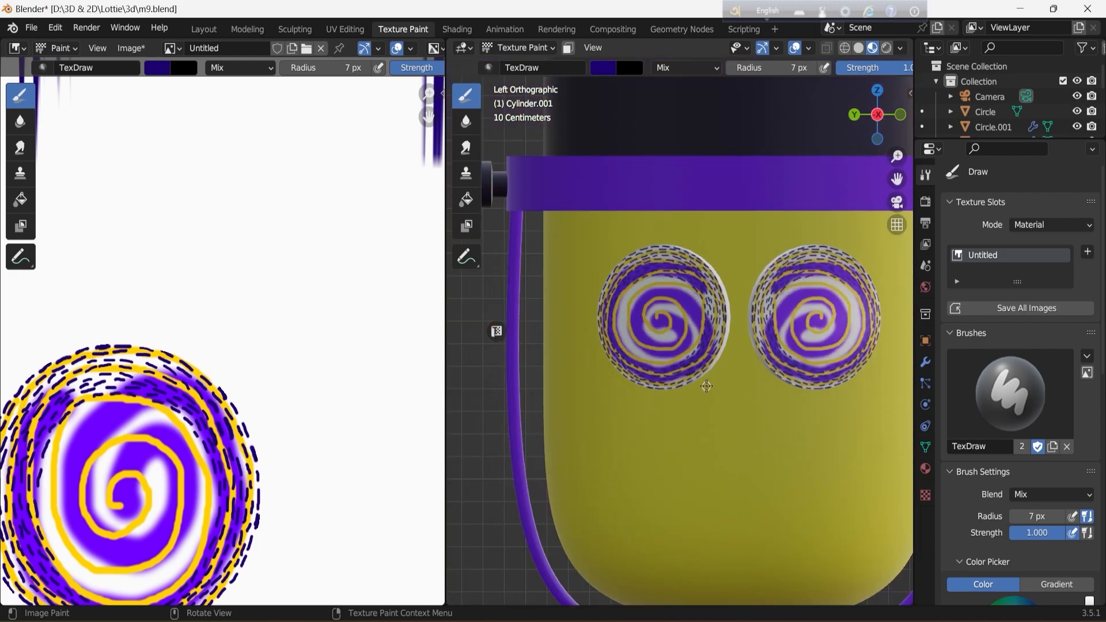
scroll(704, 383, up, 5)
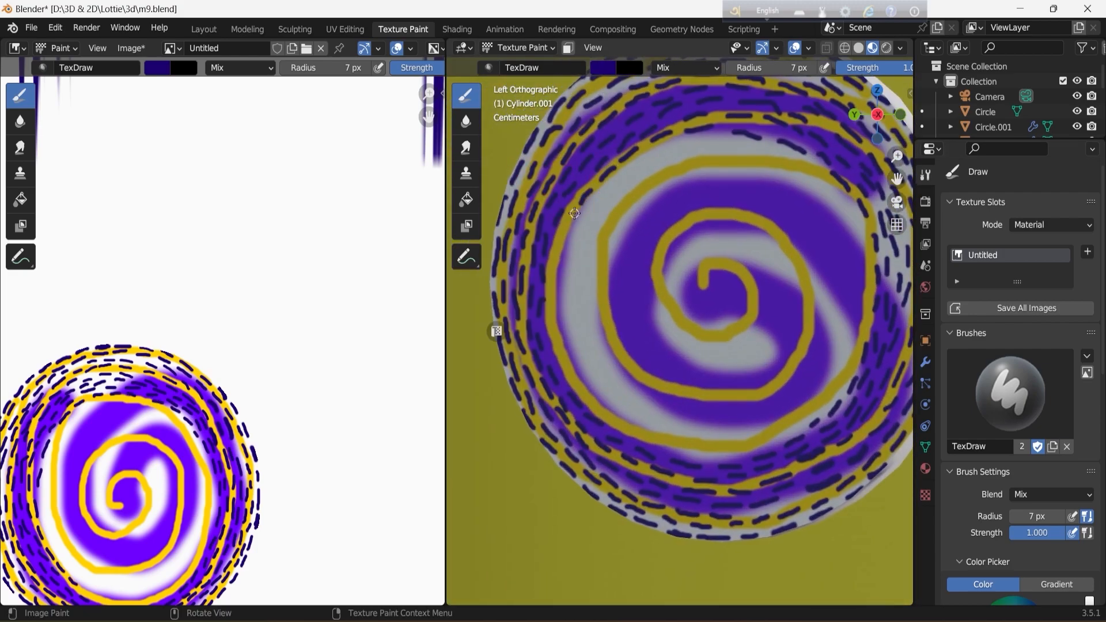
mouse_move(719, 451)
mouse_down()
mouse_move(773, 435)
mouse_move(841, 380)
mouse_up()
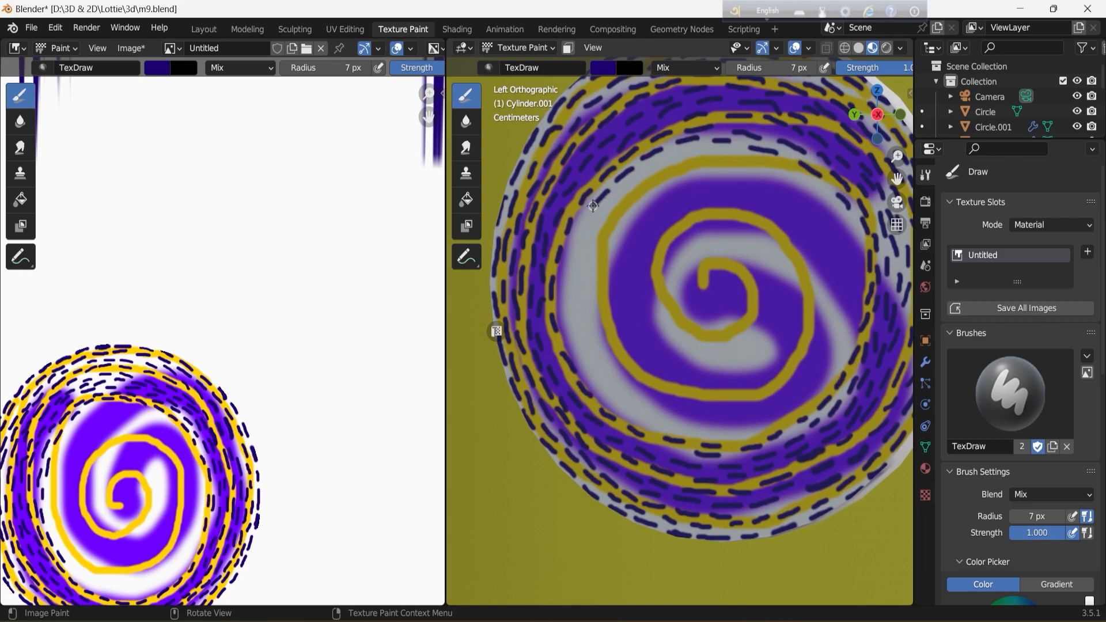
Paint rings of indigo dashes through the pale band between the left disc's outer and inner yellow turns
mouse_move(596, 382)
mouse_down()
mouse_move(638, 425)
mouse_move(727, 434)
mouse_up()
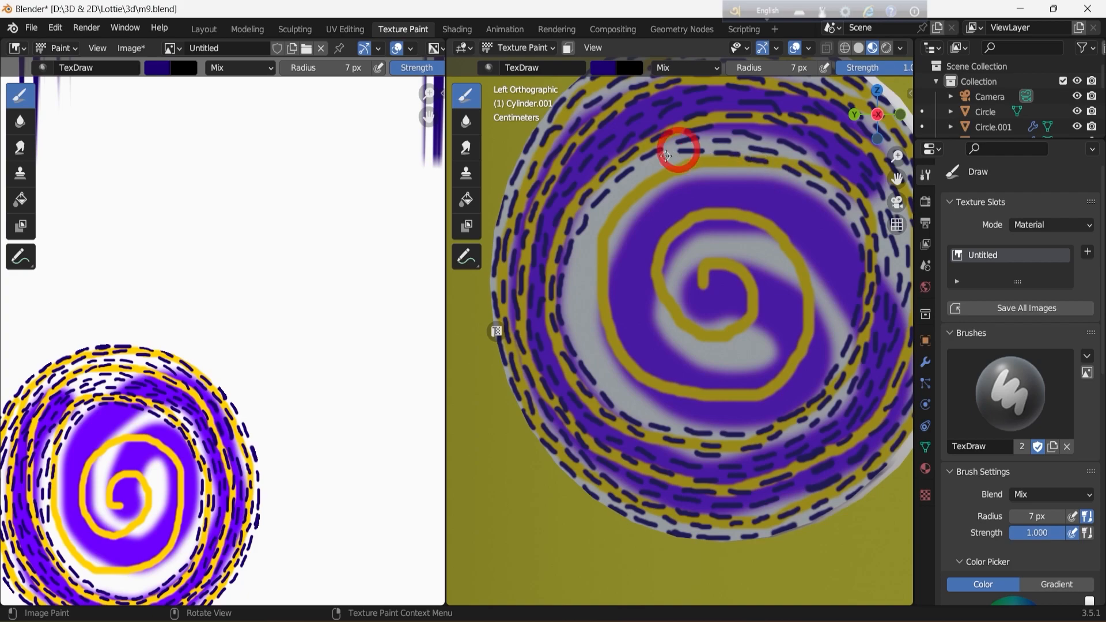
drag(632, 180, 589, 235)
drag(572, 316, 613, 388)
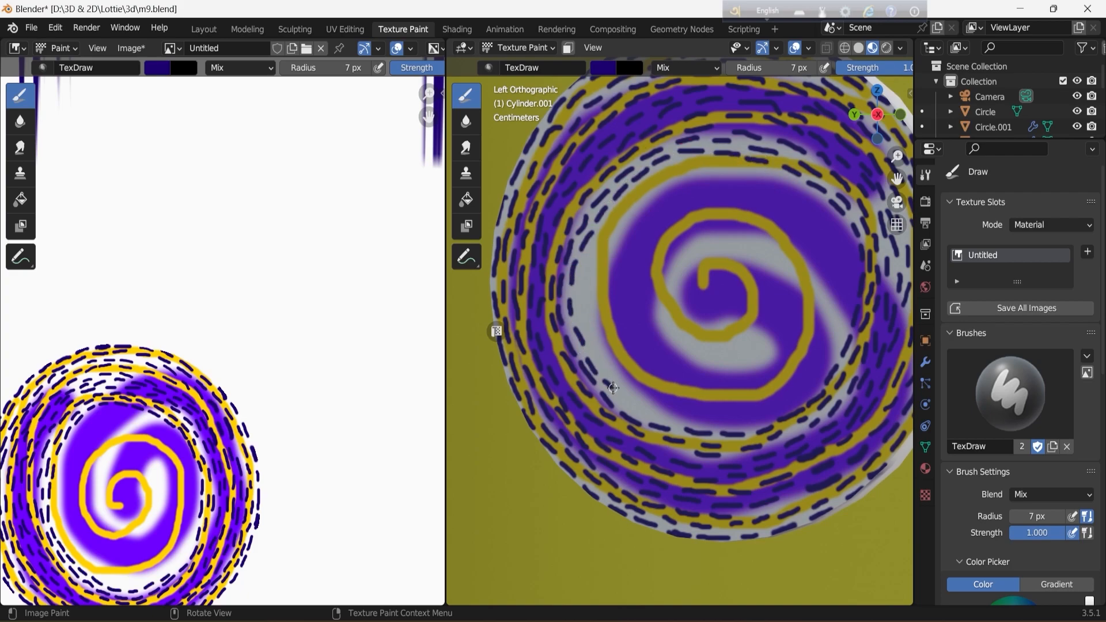
drag(763, 415, 831, 361)
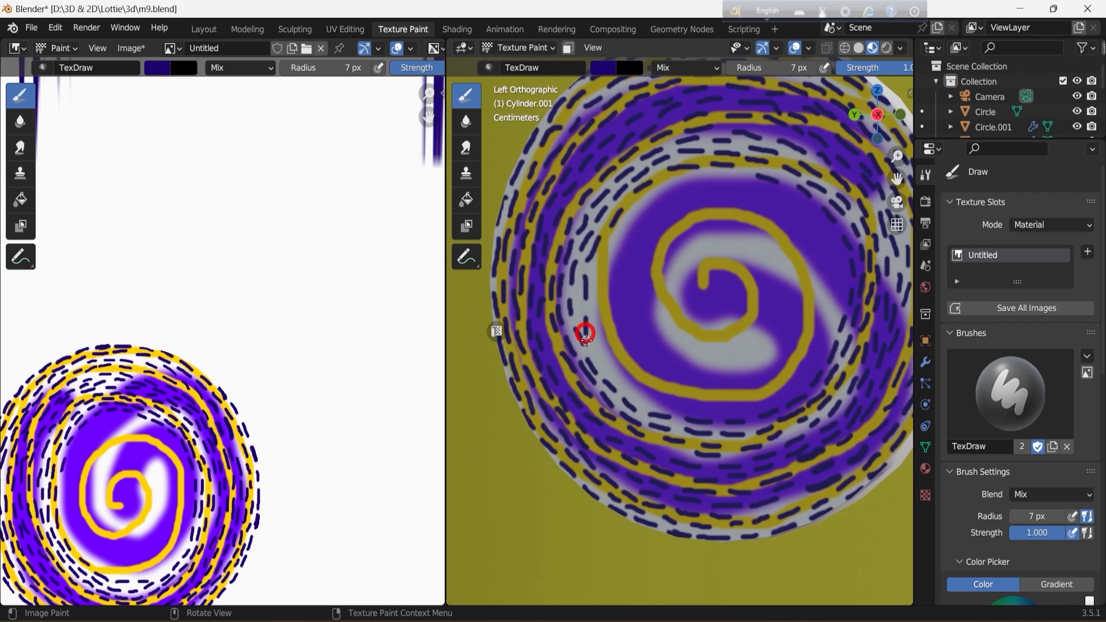
scroll(593, 332, down, 8)
scroll(597, 331, up, 7)
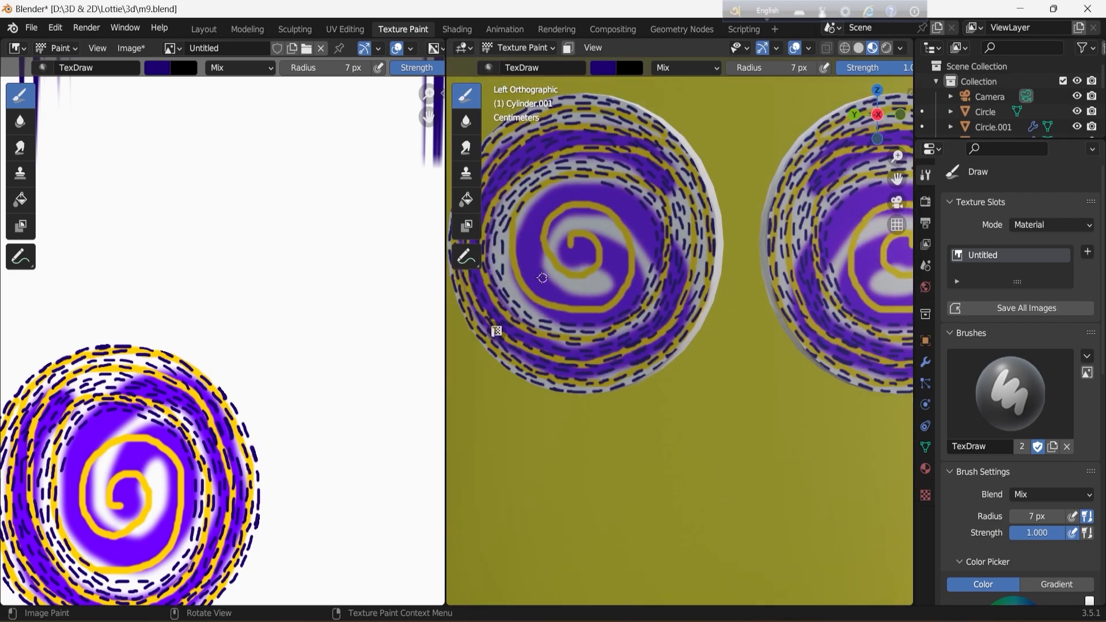
drag(518, 296, 530, 303)
key(ctrl+z)
key(ctrl+z)
key(ctrl+z)
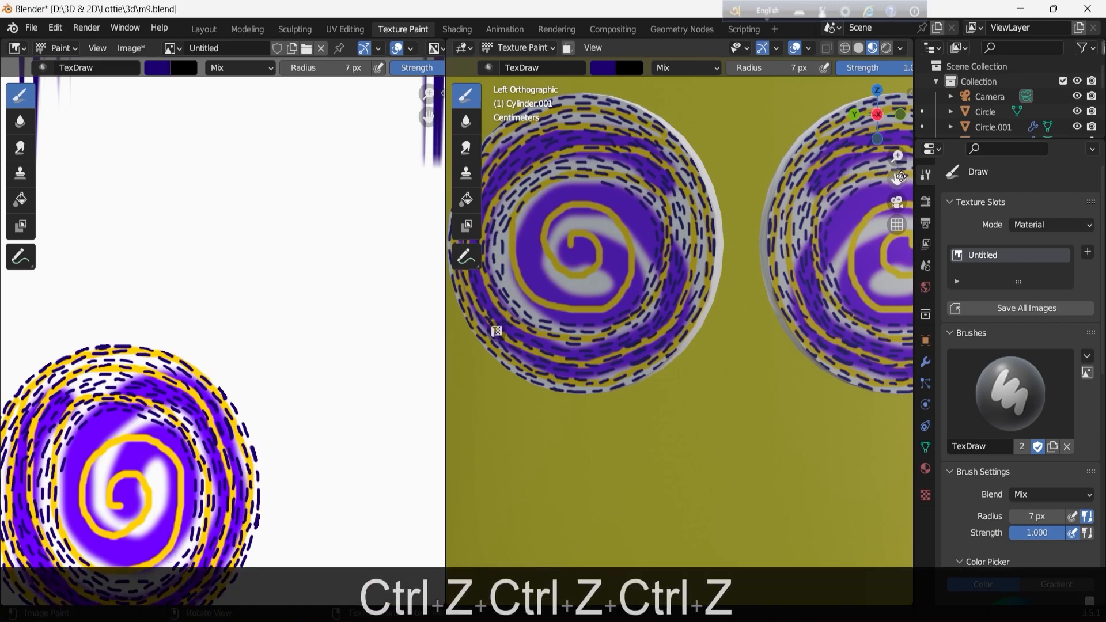
Fill the left disc's inner spiral with indigo dashes on the yellow line, purple band and pale band up to the centre
scroll(547, 226, up, 4)
drag(552, 229, 562, 309)
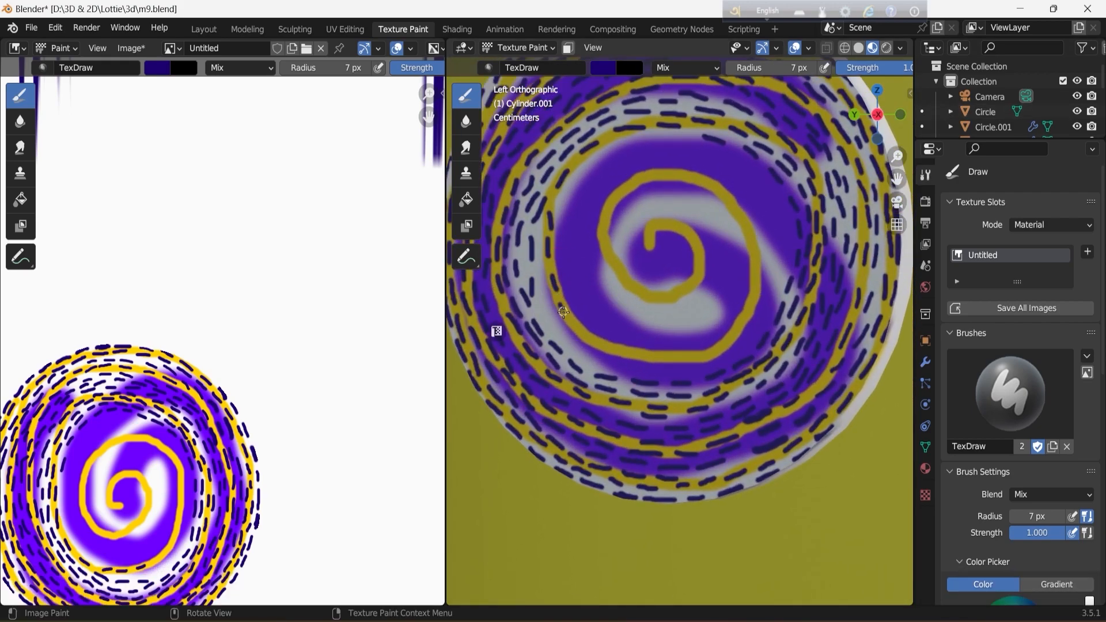
mouse_move(632, 185)
mouse_down()
mouse_move(603, 267)
mouse_move(695, 281)
mouse_up()
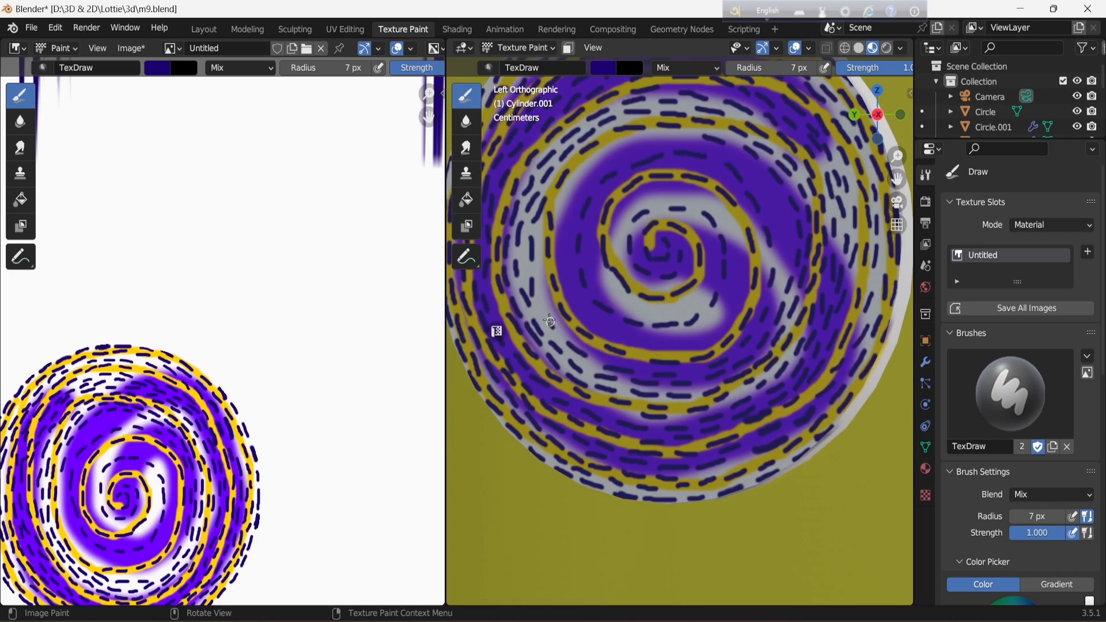
Select the microphone's body in Object Mode and save the file from the Layout workspace
scroll(634, 163, down, 8)
scroll(674, 363, up, 3)
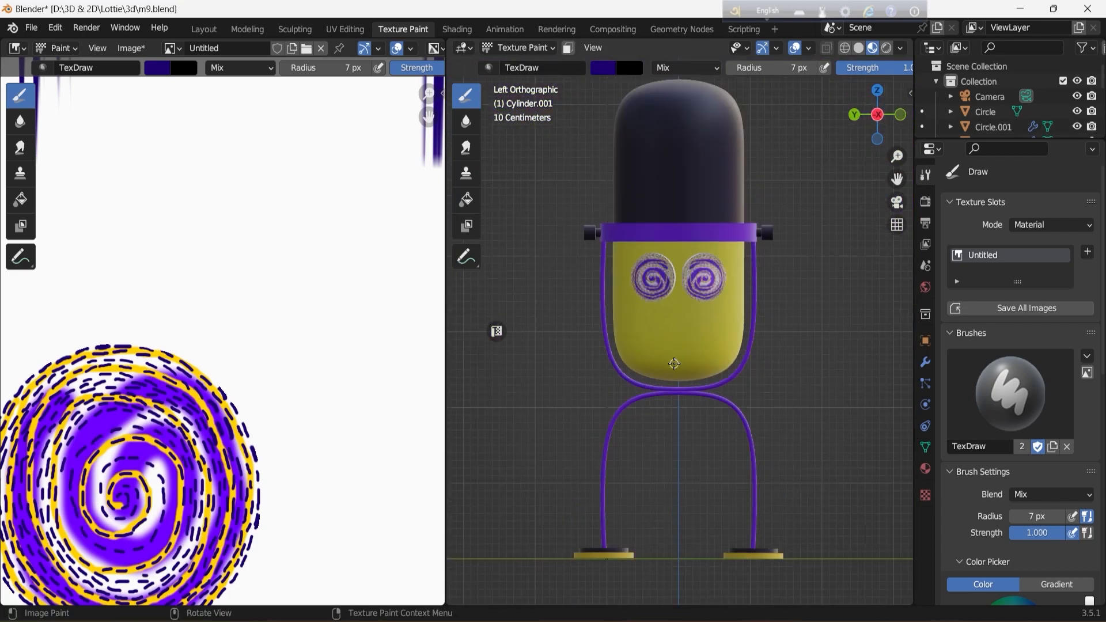
scroll(674, 364, down, 4)
click(523, 50)
click(520, 64)
click(631, 144)
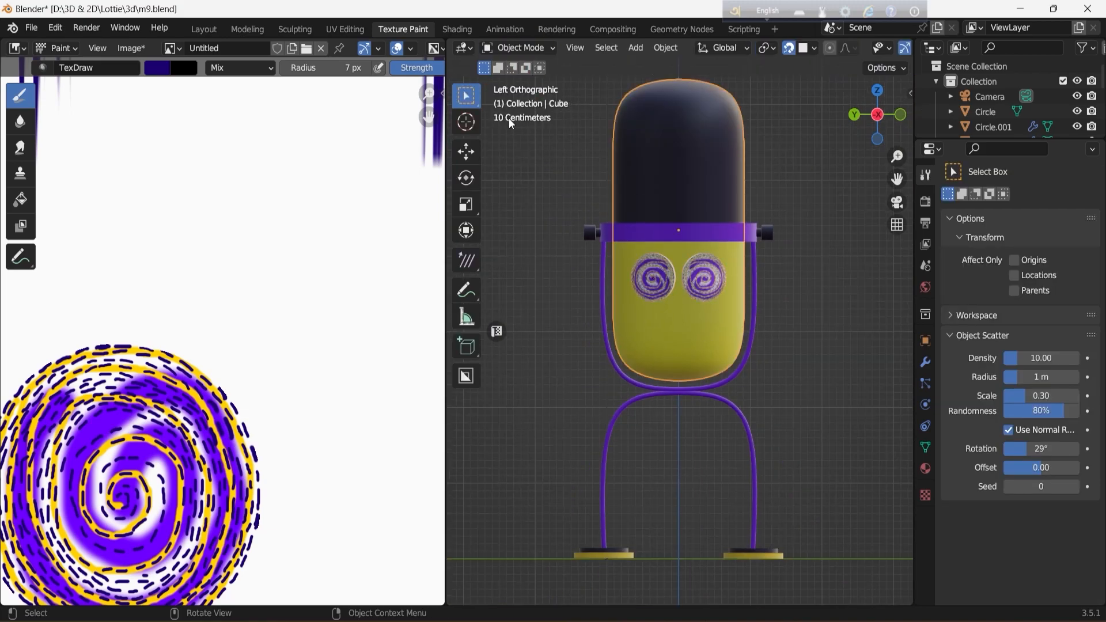
click(209, 30)
key(ctrl+s)
Create a blank 1024 px image named face in the Image Editor, filled with orange at hue 0.112, saturation 1 and value 0.982
click(17, 468)
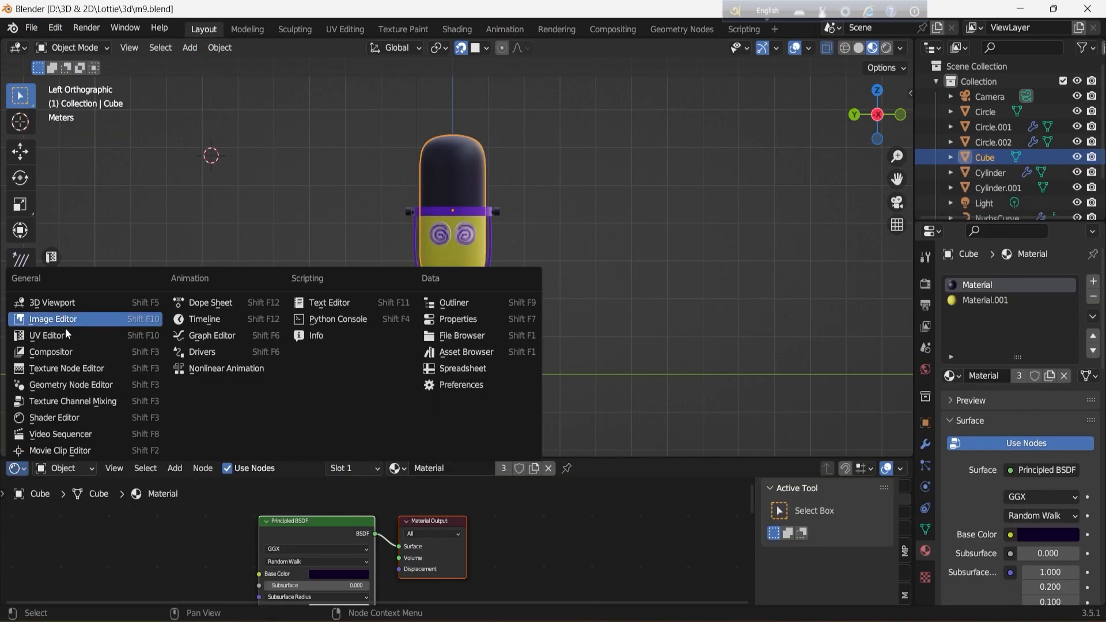
click(52, 324)
click(487, 468)
click(464, 468)
text(Face)
key(Return)
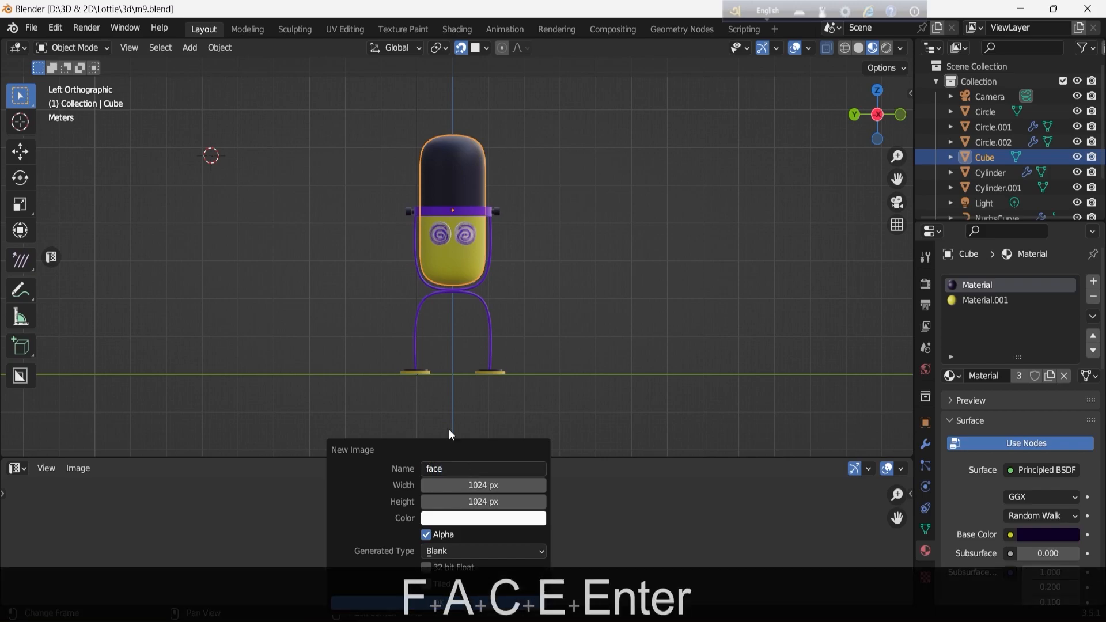
click(479, 518)
drag(464, 383, 447, 398)
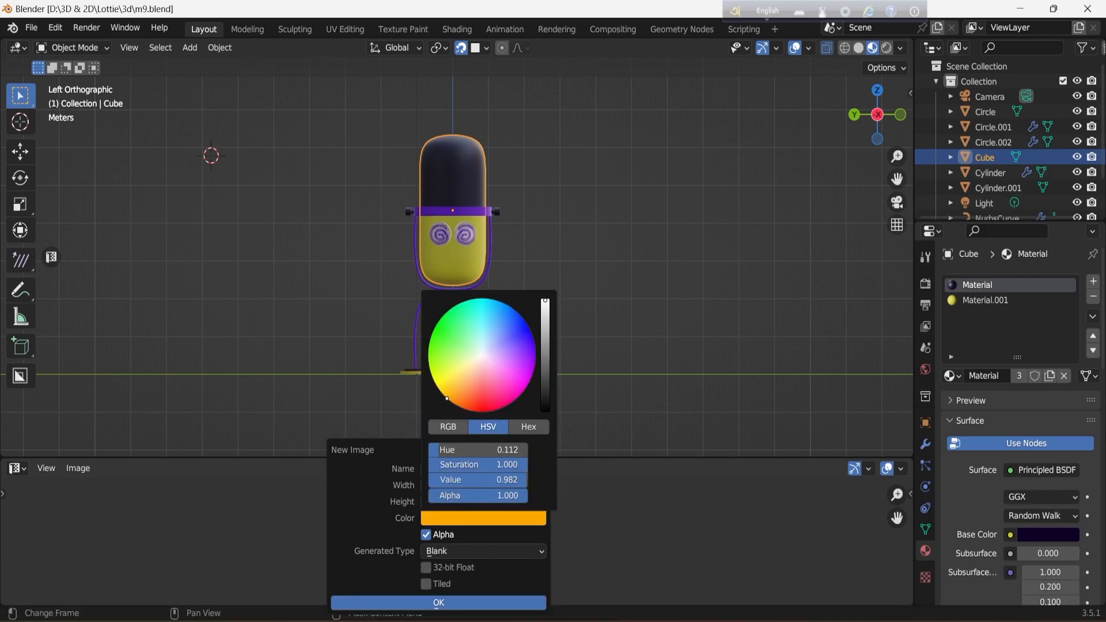
click(438, 603)
Replace the Image Editor with the Shader Editor to show the body's material nodes
click(17, 468)
click(89, 337)
click(17, 469)
click(45, 417)
Try to feed the face image into the Base Color of the dark Material through an Image Texture node
key(shift+a)
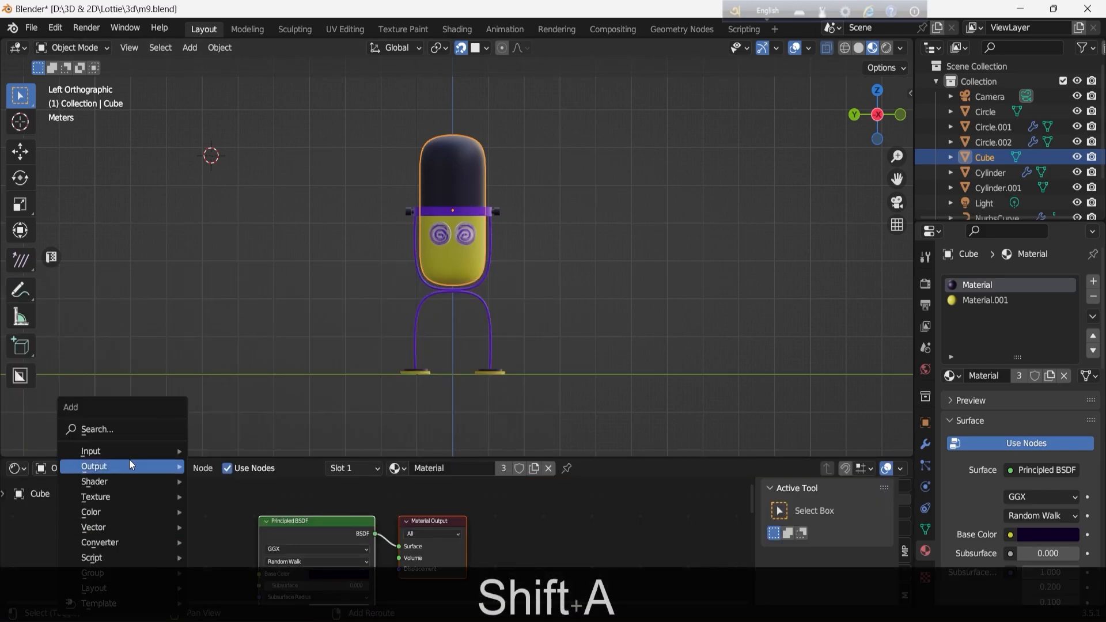
click(142, 430)
text(im)
click(173, 457)
click(129, 508)
click(139, 551)
click(152, 452)
drag(242, 524, 258, 574)
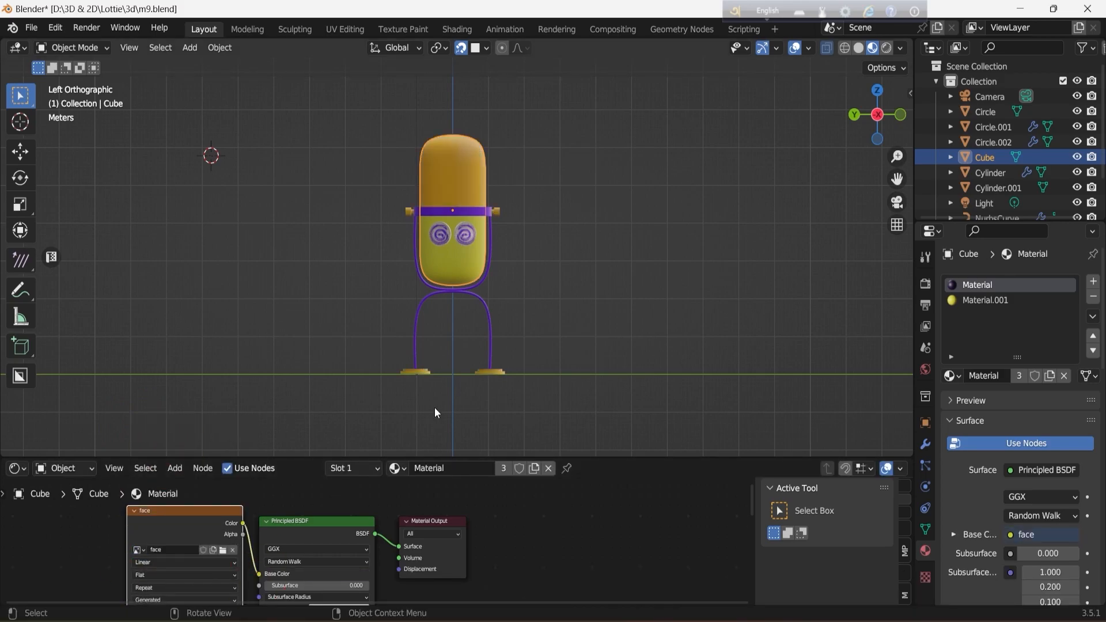
key(ctrl+z)
Add an Image Texture node using the face image to Material.001 and link its Color to the Base Color
click(986, 300)
key(shift+a)
text(im)
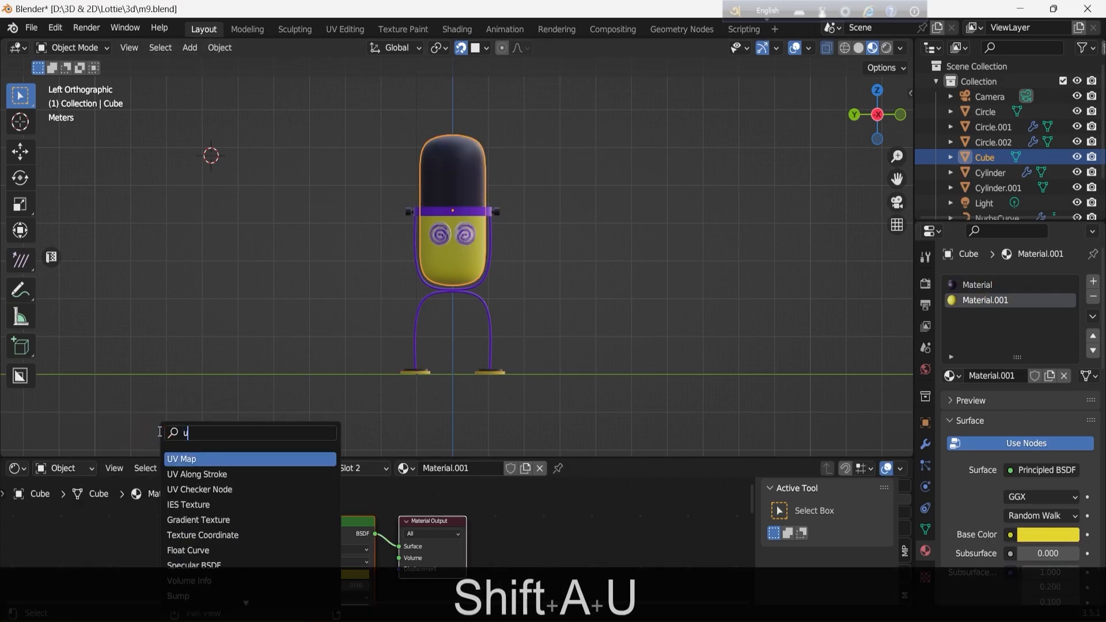
click(181, 460)
click(131, 508)
drag(219, 523, 259, 557)
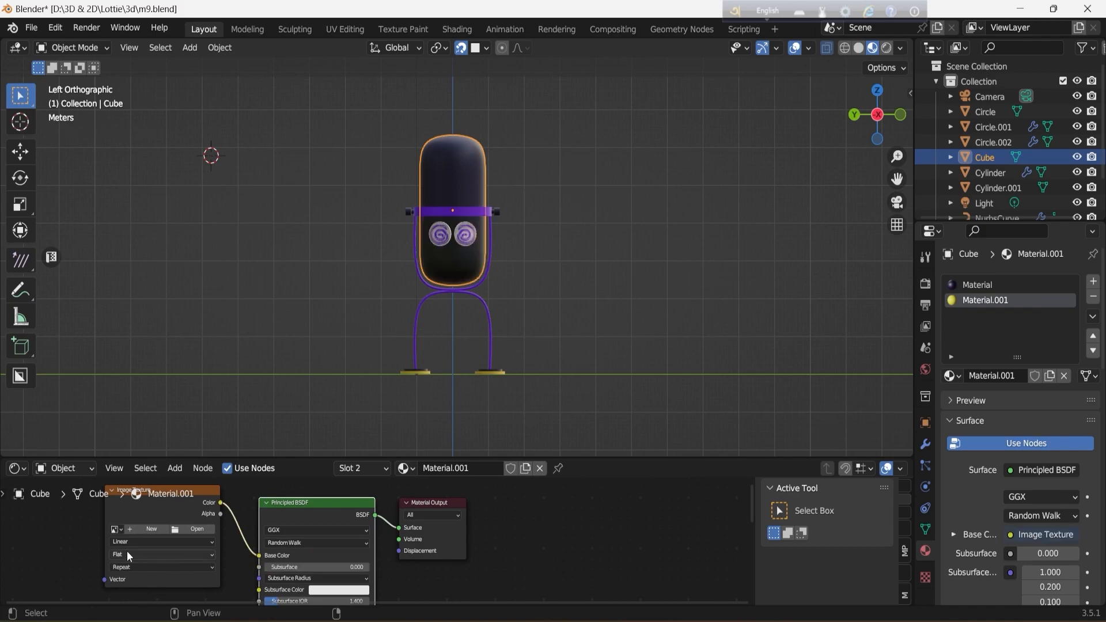
click(117, 530)
click(136, 443)
Switch to the Texture Paint workspace for the body and widen the 3D viewport
scroll(492, 244, up, 10)
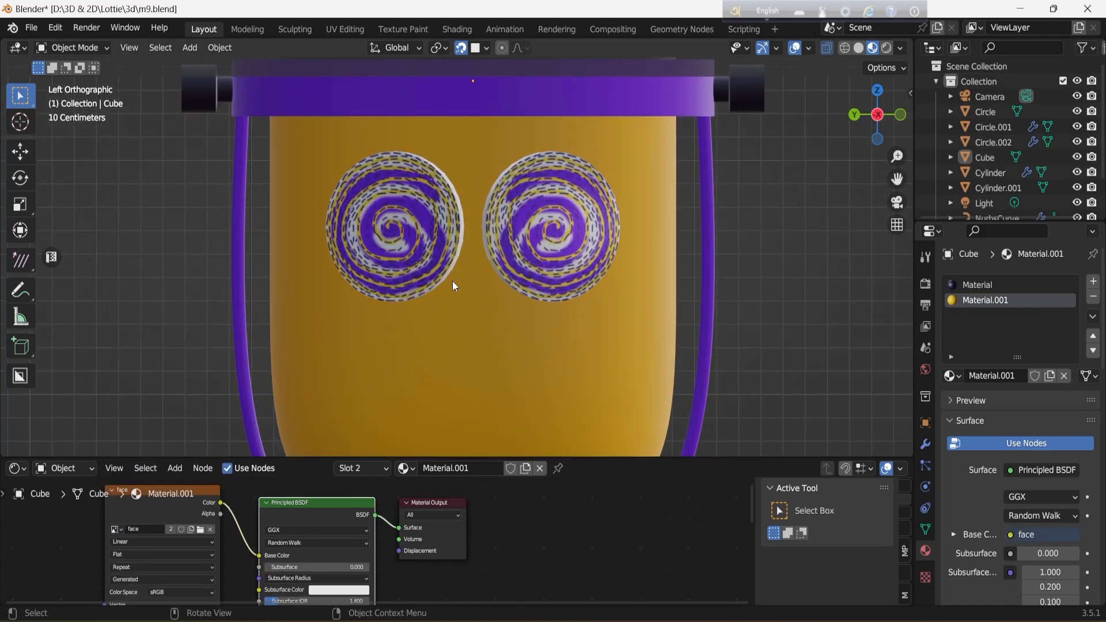
scroll(859, 185, down, 4)
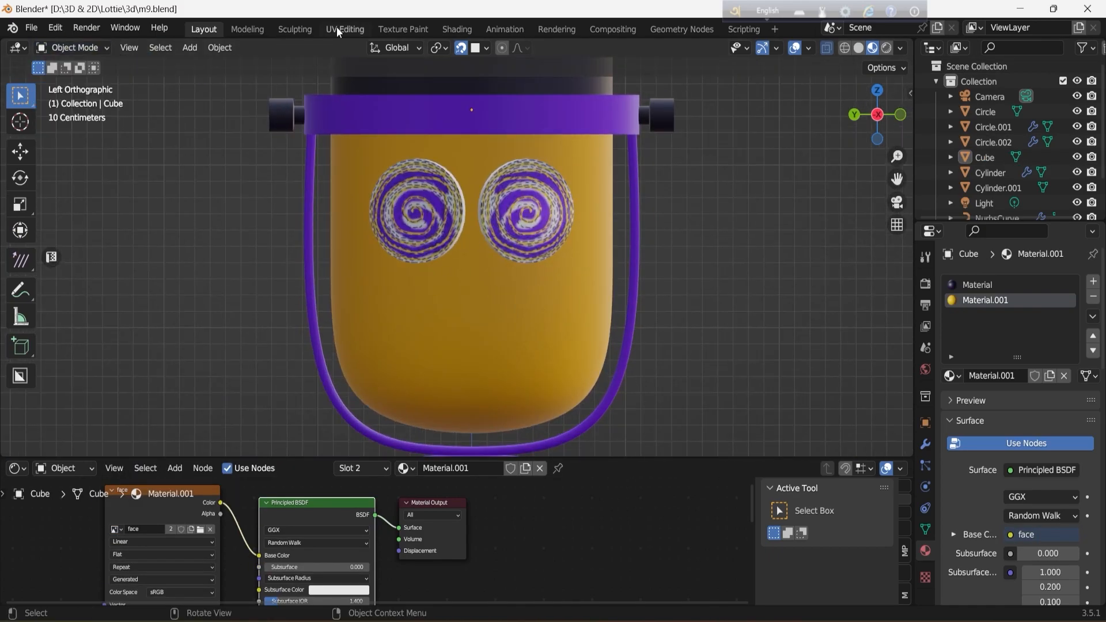
click(404, 29)
scroll(736, 341, up, 3)
scroll(303, 165, down, 8)
drag(446, 165, 210, 164)
Set the TexDraw brush to a bright blue with a strength of 0.448
click(369, 68)
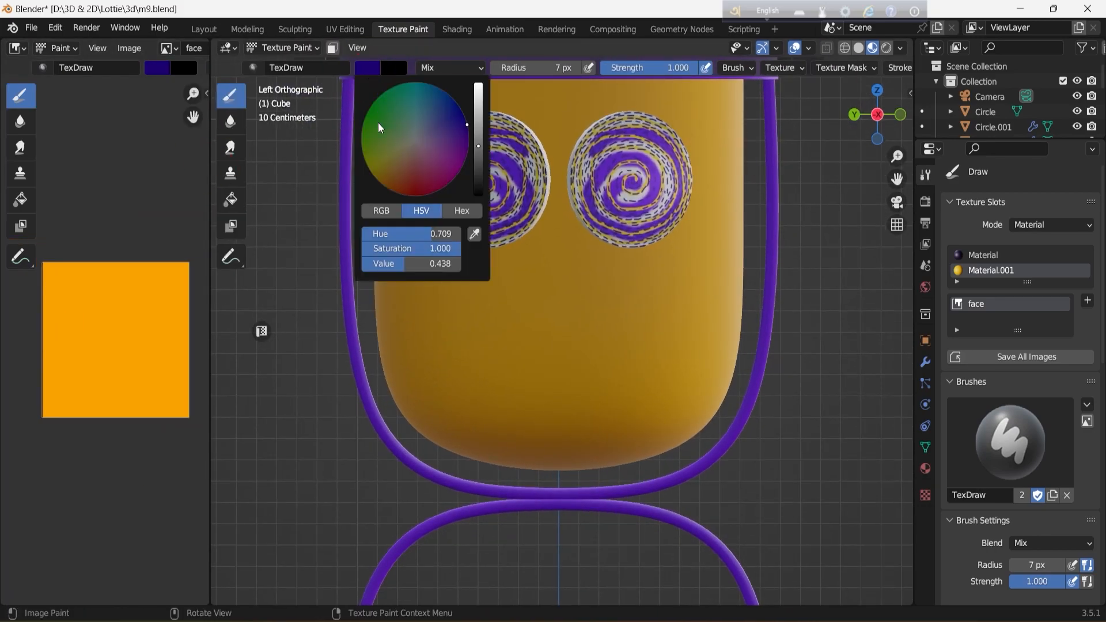
drag(480, 126, 479, 86)
drag(669, 67, 615, 67)
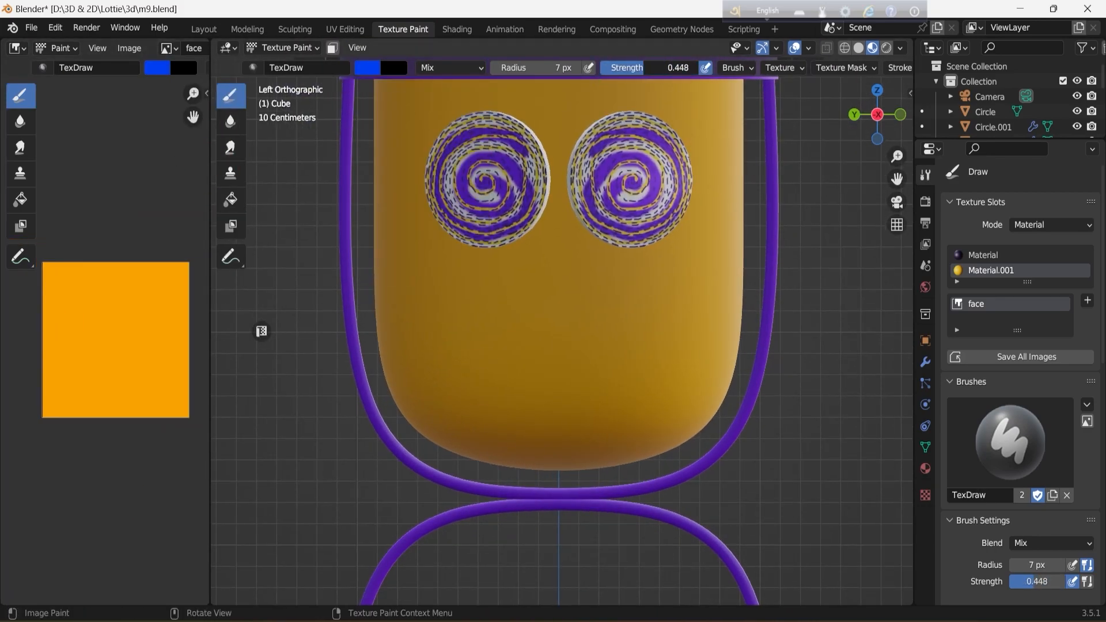
Brush a faint white wash over the orange face's front and sides with radius 86 px and strength 0.186
scroll(549, 321, up, 2)
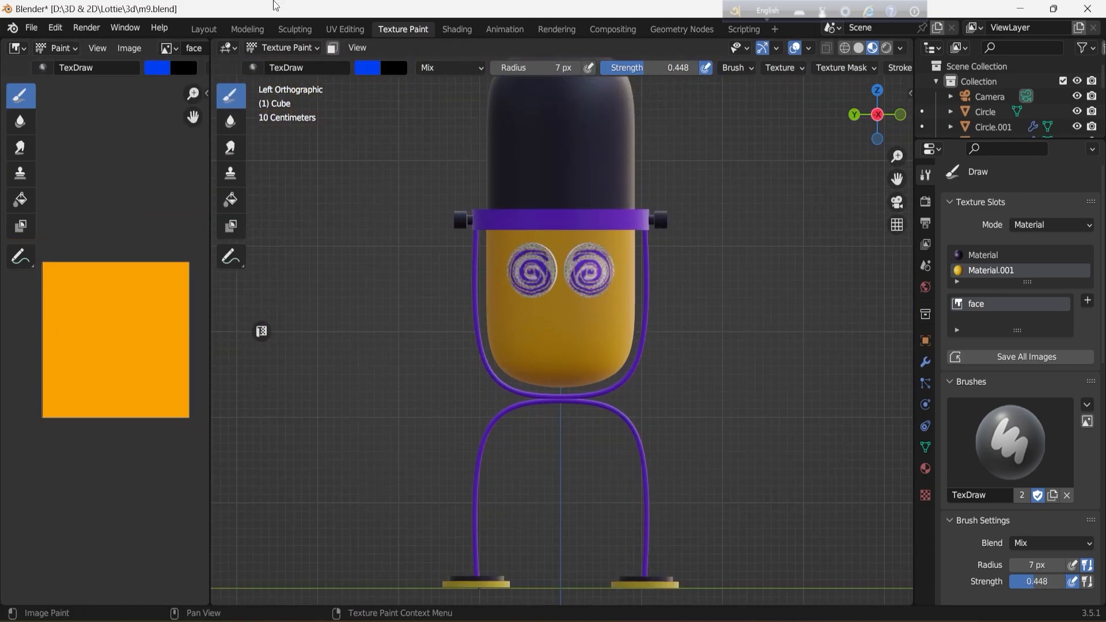
middle_drag(553, 323, 489, 331)
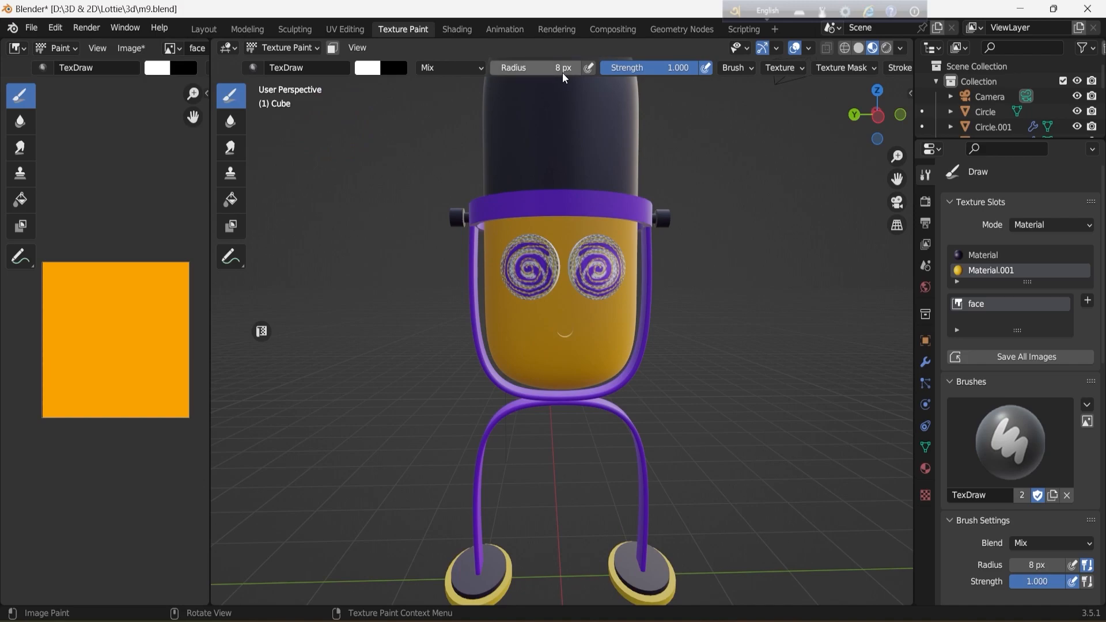
key(ctrl+z)
scroll(562, 328, up, 3)
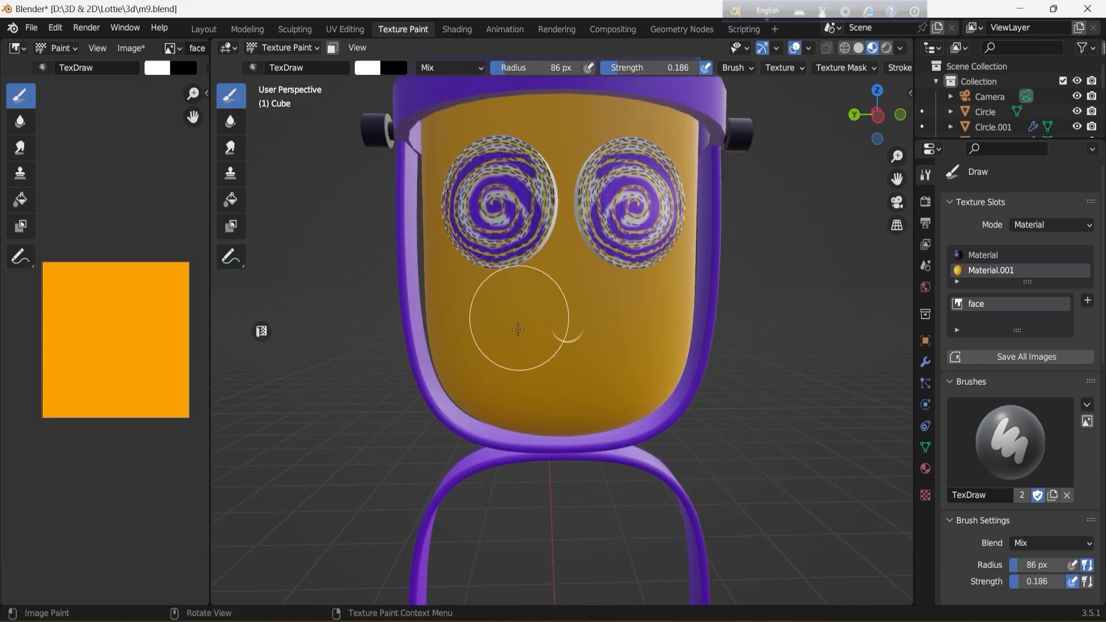
mouse_move(574, 321)
mouse_down()
mouse_move(526, 370)
mouse_move(680, 254)
mouse_move(680, 167)
mouse_move(595, 405)
mouse_up()
scroll(596, 405, down, 4)
drag(862, 136, 663, 151)
mouse_move(569, 300)
mouse_down()
mouse_move(546, 276)
mouse_move(626, 381)
mouse_up()
drag(903, 122, 657, 104)
mouse_move(514, 315)
mouse_down()
mouse_move(546, 299)
mouse_move(553, 379)
mouse_up()
drag(885, 124, 686, 130)
Smear the white wash on the face around the small mouth using the Smear brush with a 42 px radius
scroll(576, 300, up, 3)
click(231, 148)
drag(398, 68, 385, 68)
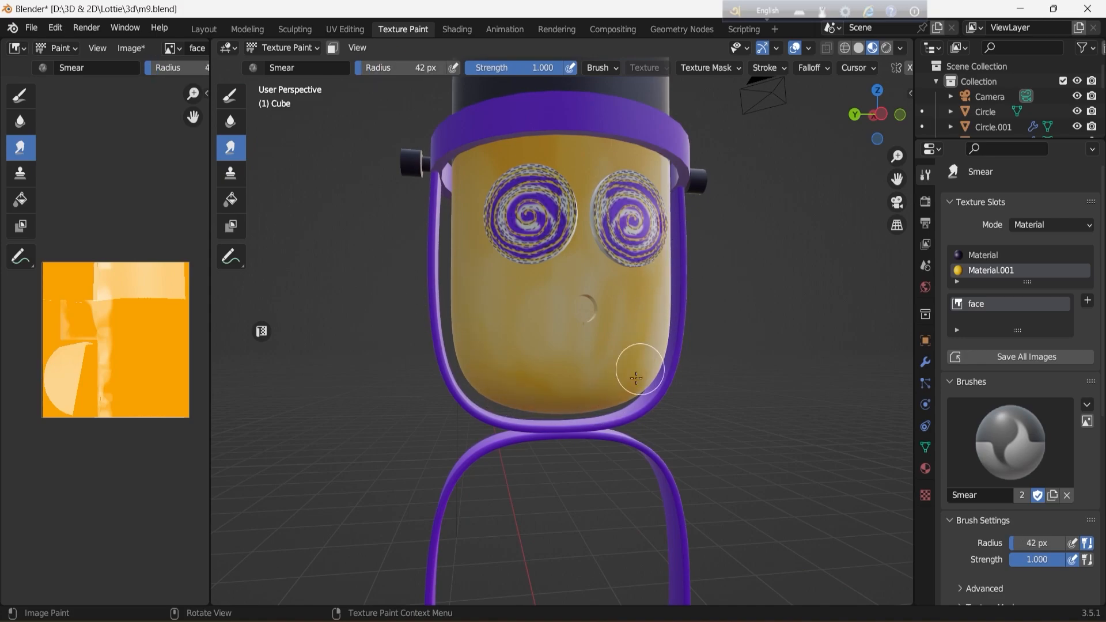
scroll(603, 299, up, 4)
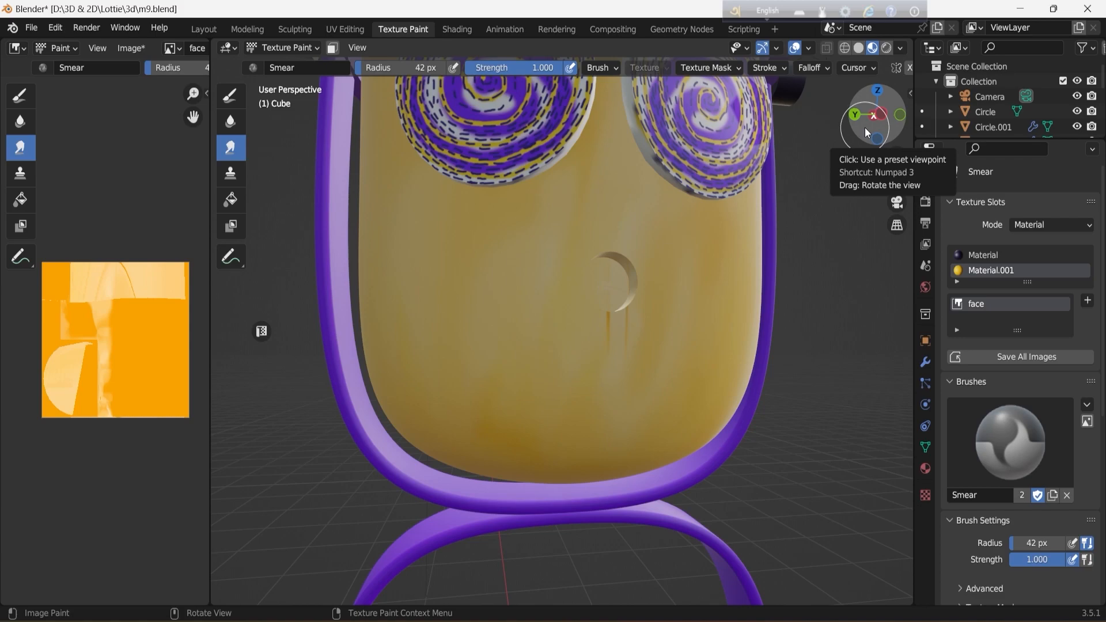
Activate the TexDraw brush for the body and keep its colour a bright blue
scroll(600, 281, down, 8)
drag(877, 114, 893, 114)
scroll(573, 269, up, 6)
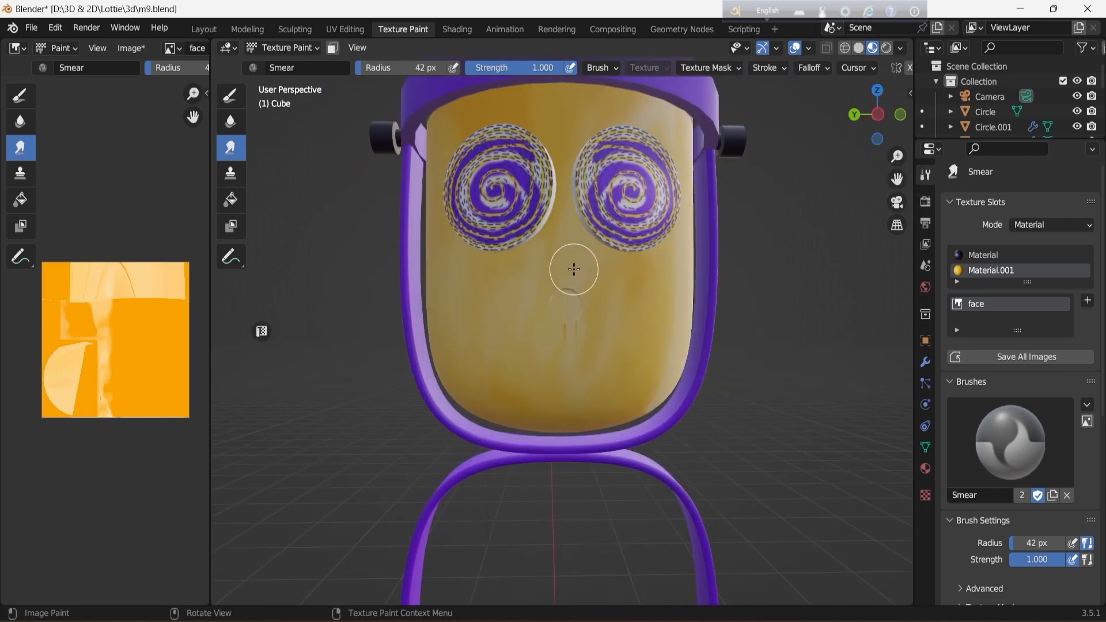
drag(898, 179, 897, 353)
scroll(502, 298, up, 1)
scroll(502, 298, up, 3)
click(230, 95)
click(368, 68)
click(455, 102)
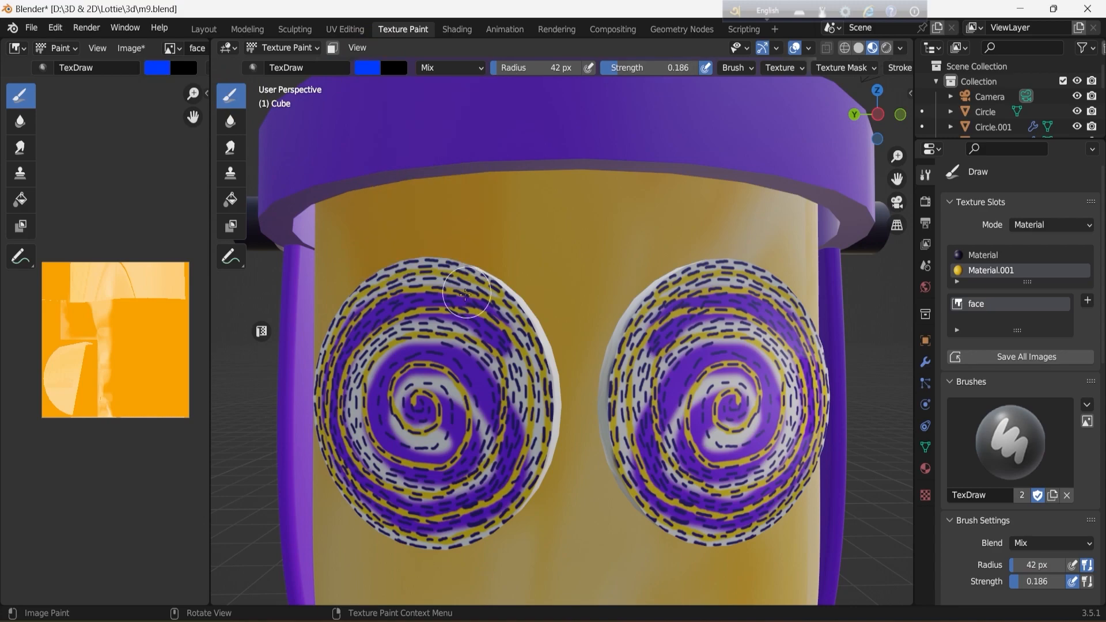
Select the spiral discs in Object Mode, enter Texture Paint and brush a faint blue tint over the spirals
click(306, 48)
click(304, 65)
click(461, 323)
click(302, 49)
click(302, 150)
mouse_move(501, 341)
mouse_down()
mouse_move(514, 372)
mouse_move(449, 289)
mouse_move(398, 299)
mouse_move(346, 444)
mouse_move(494, 455)
mouse_up()
Change the brush colour to light orange and brush a faint tint over the spirals
click(368, 68)
click(407, 173)
mouse_move(504, 381)
mouse_down()
mouse_move(443, 308)
mouse_move(465, 515)
mouse_move(496, 434)
mouse_up()
scroll(536, 454, down, 8)
scroll(541, 439, up, 8)
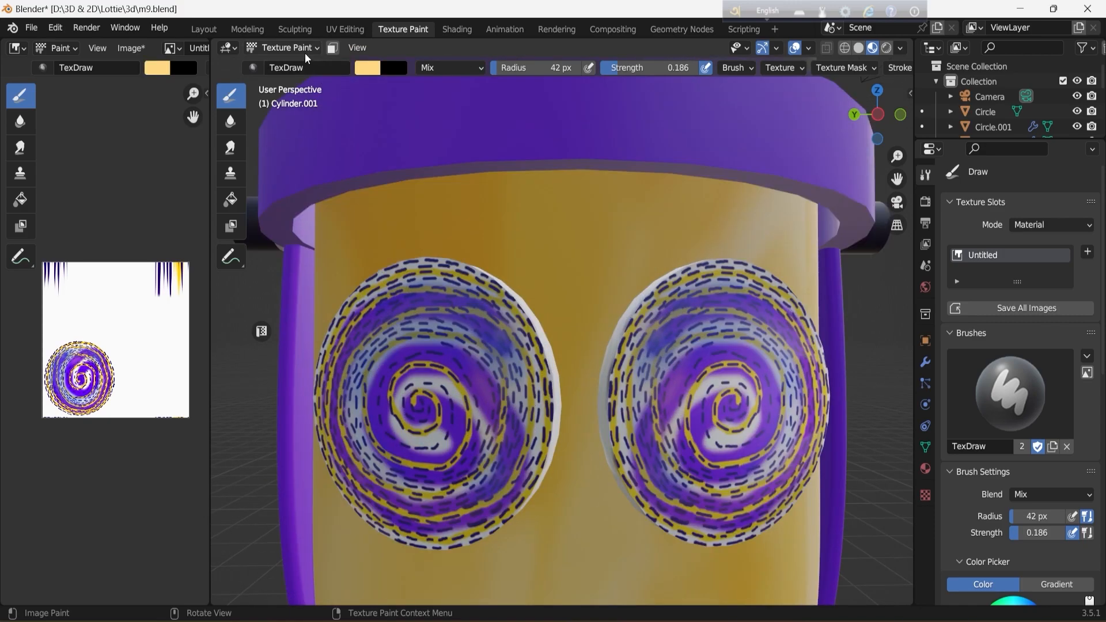
Enter Edit Mode on the spiral discs and assign Material.005 to the rim face loop of the first disc
click(306, 48)
click(304, 66)
click(535, 352)
click(283, 48)
click(294, 66)
middle_drag(403, 369, 440, 390)
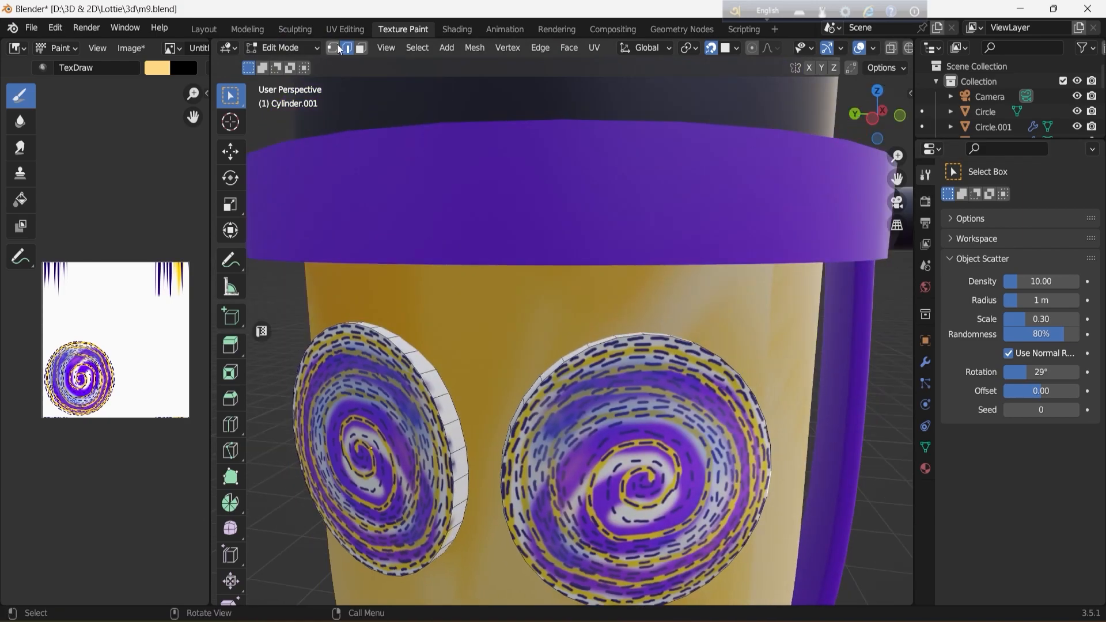
alt+click(441, 390)
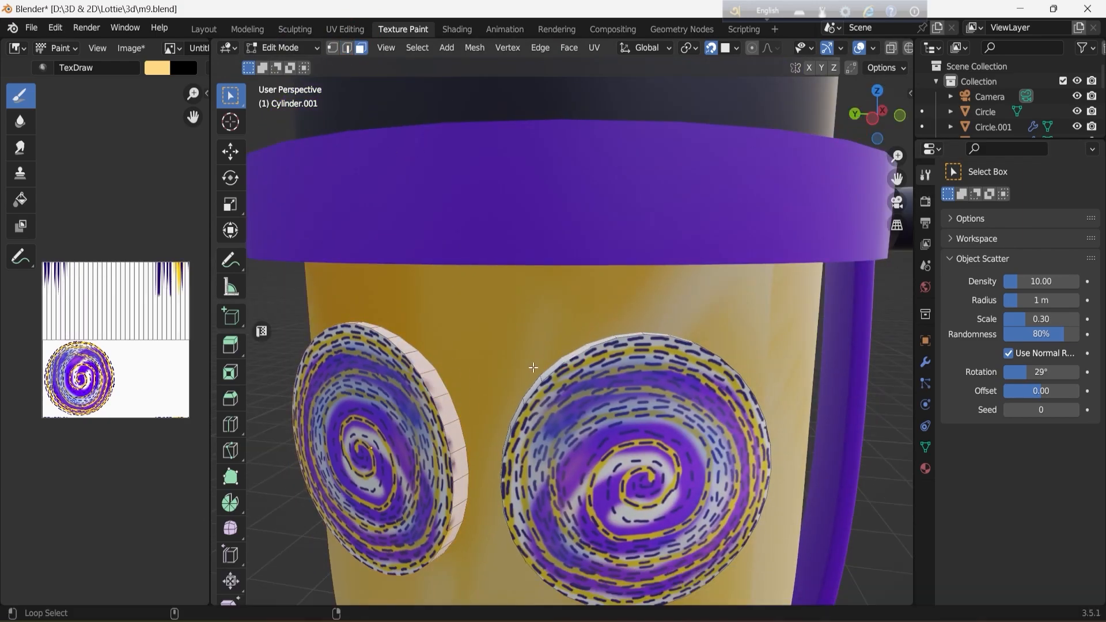
click(925, 469)
click(1048, 472)
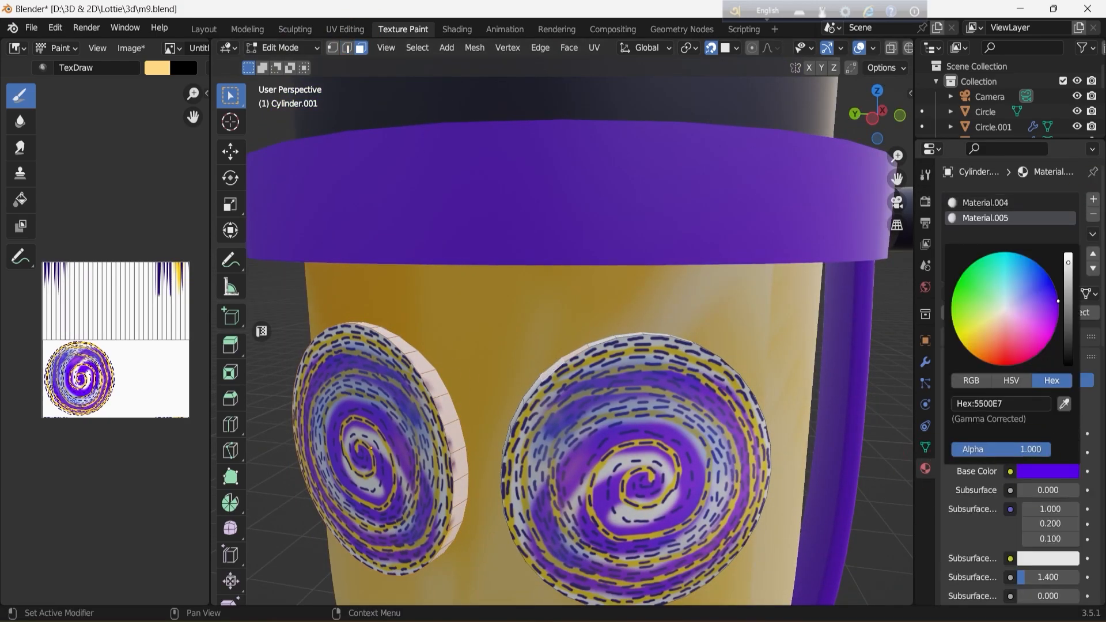
click(967, 313)
Set the base colour of Material.005 to black
scroll(732, 426, down, 7)
click(1039, 472)
drag(1069, 288, 1069, 367)
Assign Material.005 to the second disc's rim face loop and return to Object Mode
scroll(732, 460, up, 8)
alt+shift+click(700, 414)
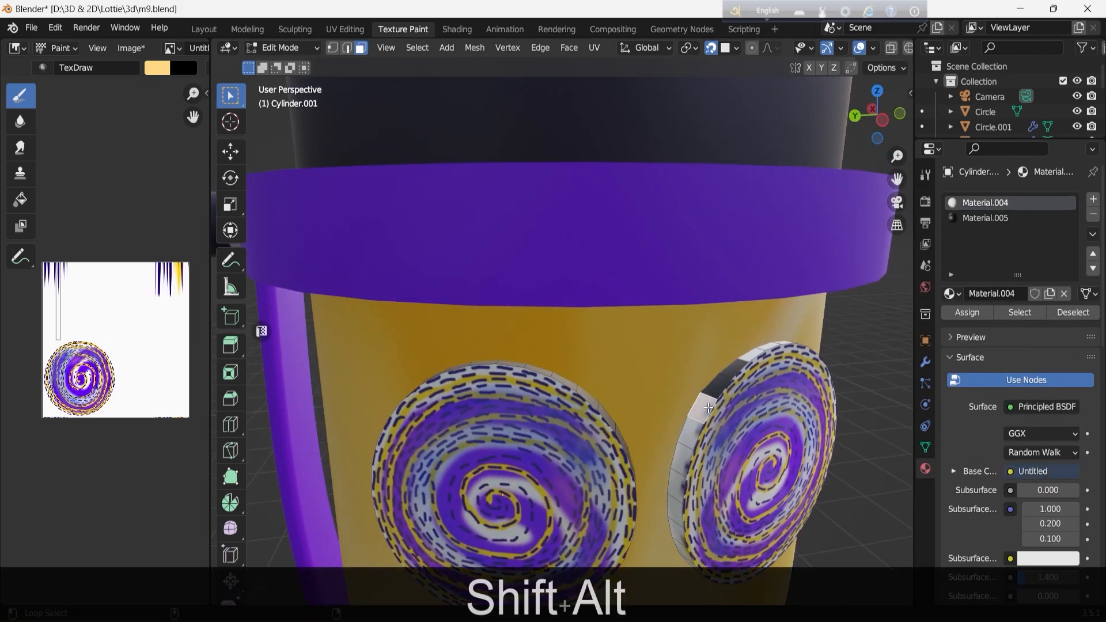
alt+shift+click(699, 414)
click(985, 218)
click(968, 313)
scroll(847, 242, down, 7)
drag(877, 117, 878, 84)
scroll(584, 350, up, 8)
key(Tab)
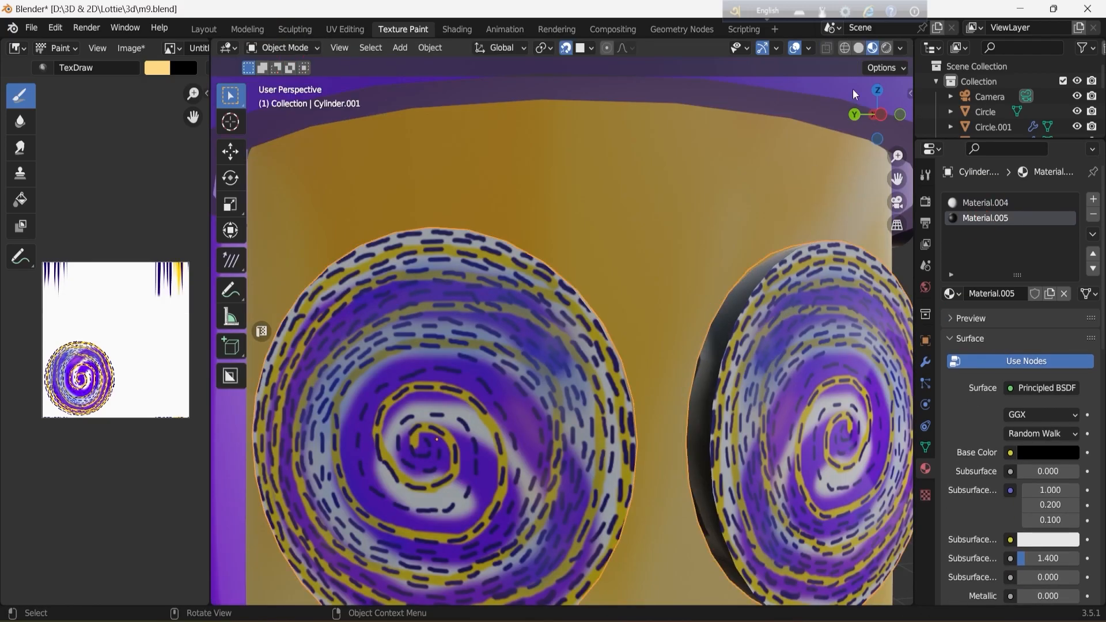
In Edit Mode, extrude the first disc's rim face loop in place and scale it slightly outward
click(290, 48)
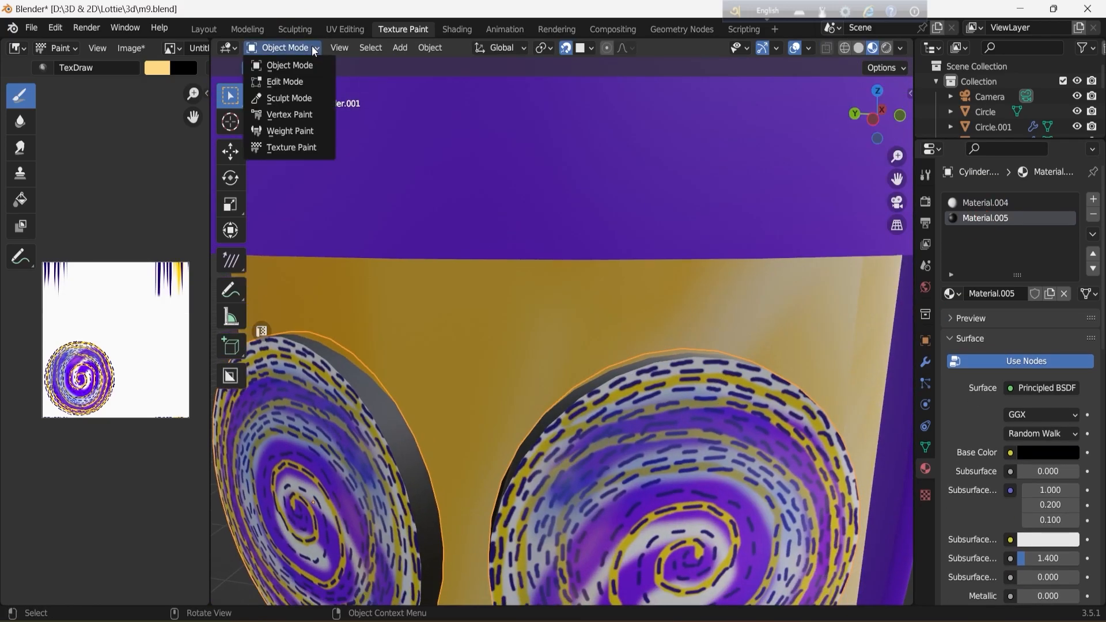
click(276, 81)
alt+click(393, 428)
alt+shift+click(391, 426)
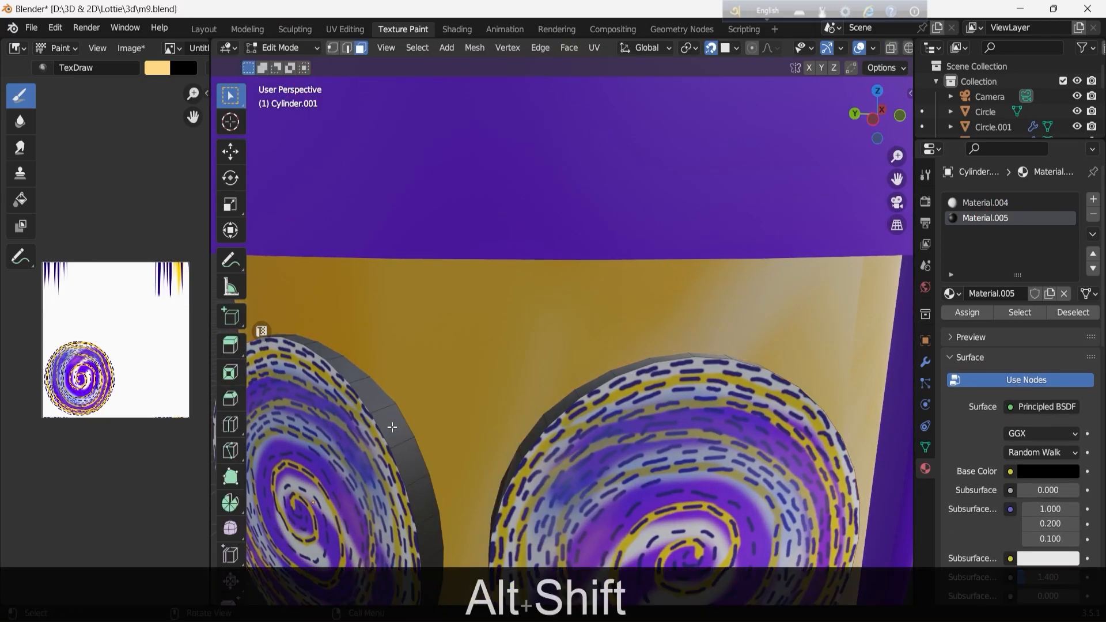
alt+click(391, 427)
alt+click(402, 445)
scroll(402, 444, down, 4)
click(873, 121)
key(e)
click(666, 307)
key(s)
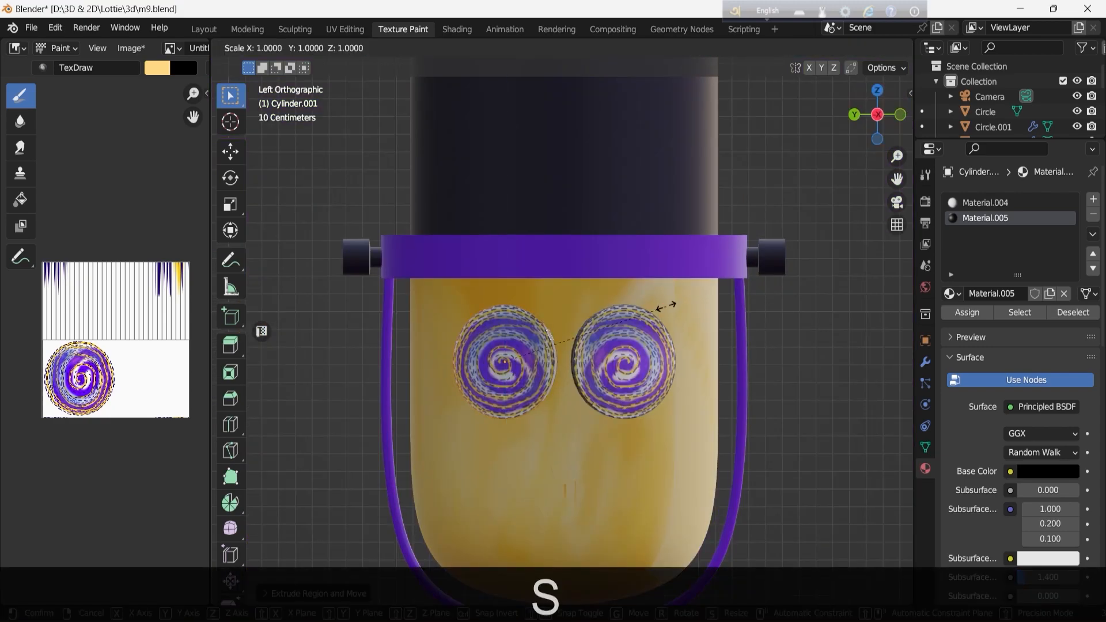
click(683, 304)
Hide the viewport overlays and rescale the first disc's extruded rim in the orthographic front view of the face
click(858, 49)
drag(872, 118, 891, 111)
click(883, 113)
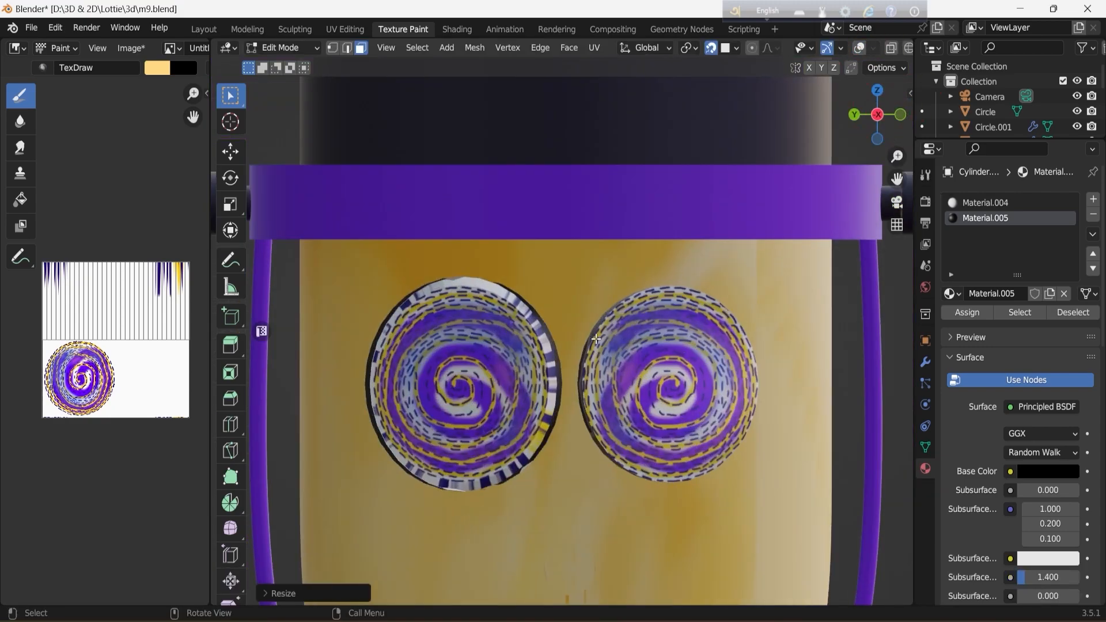
key(s)
click(610, 279)
Switch to vertex selection with overlays shown, select the first disc's outer vertex loop and rescale it
click(307, 51)
click(333, 48)
click(859, 49)
shift+middle_drag(680, 299, 779, 271)
scroll(749, 303, up, 4)
alt+click(746, 306)
key(s)
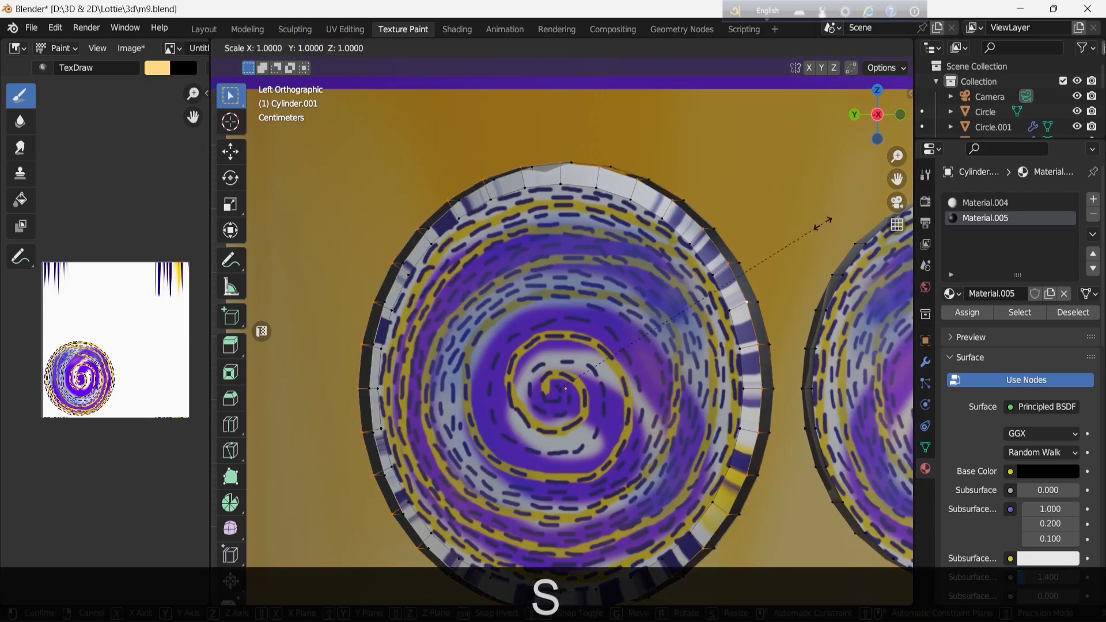
right_click(802, 235)
drag(879, 112, 818, 146)
scroll(846, 171, down, 5)
click(875, 117)
key(s)
click(697, 241)
Try to move the first disc's selected vertex loop
scroll(853, 115, down, 4)
key(g)
click(595, 333)
key(ctrl+z)
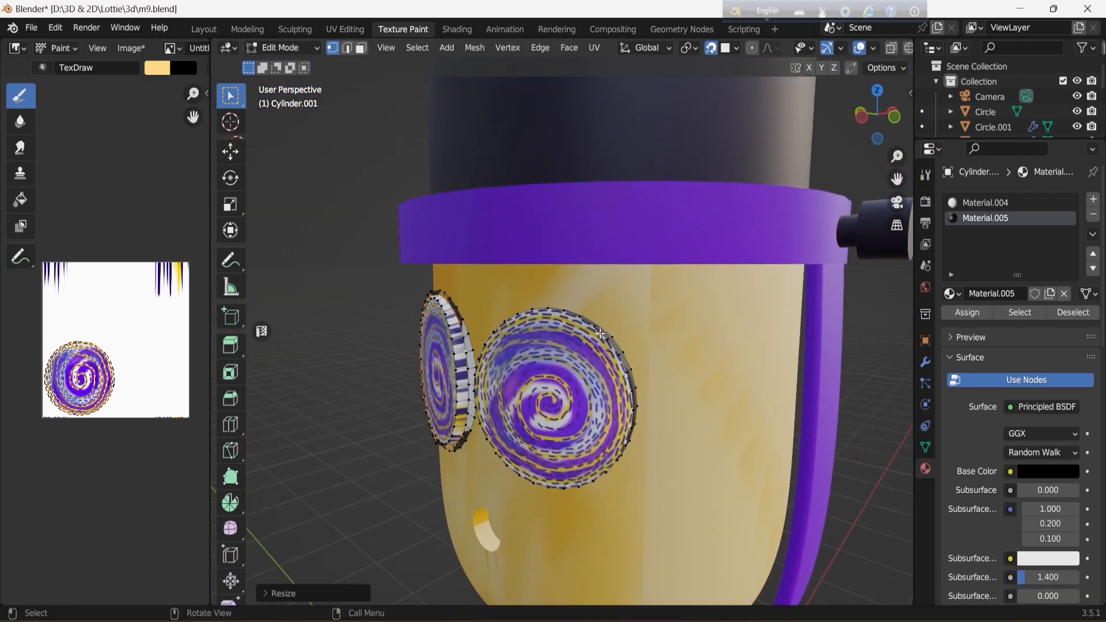
Examine the enlarged disc rim on the face from several distances with the viewport overlays hidden
mouse_move(861, 116)
mouse_down()
mouse_move(910, 117)
mouse_move(864, 129)
mouse_up()
scroll(416, 335, down, 2)
scroll(416, 336, down, 3)
click(861, 47)
scroll(566, 437, up, 5)
scroll(566, 437, down, 3)
scroll(667, 421, down, 4)
scroll(668, 421, up, 5)
click(283, 48)
click(292, 66)
Re-enter Edit Mode on the discs with overlays shown and select the second disc's rim face loop
click(288, 48)
click(288, 82)
scroll(565, 323, up, 7)
click(860, 48)
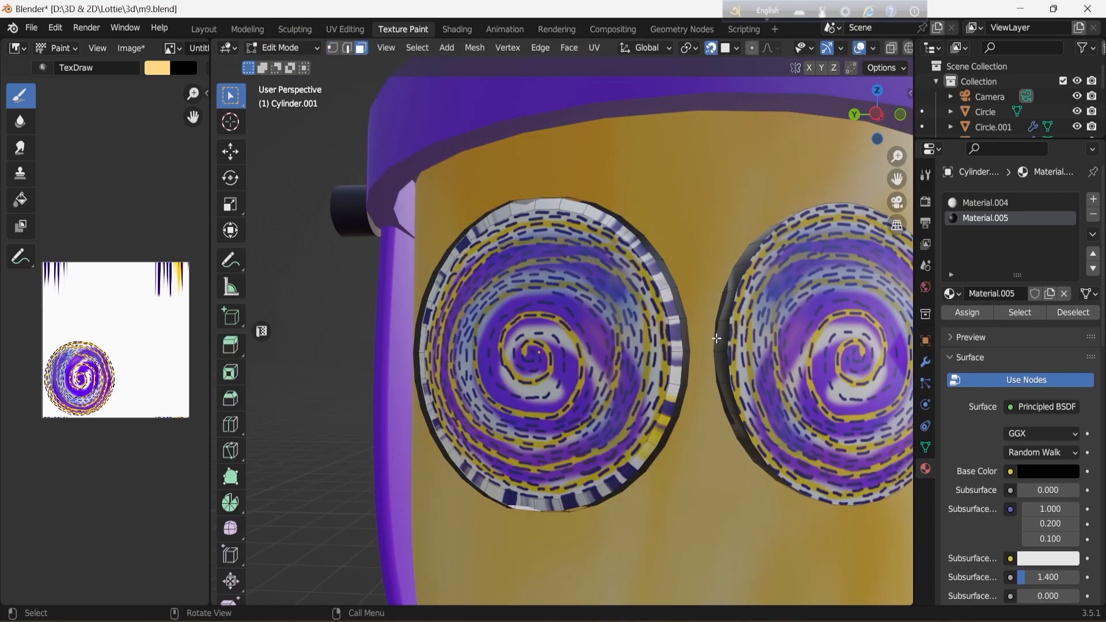
alt+click(719, 338)
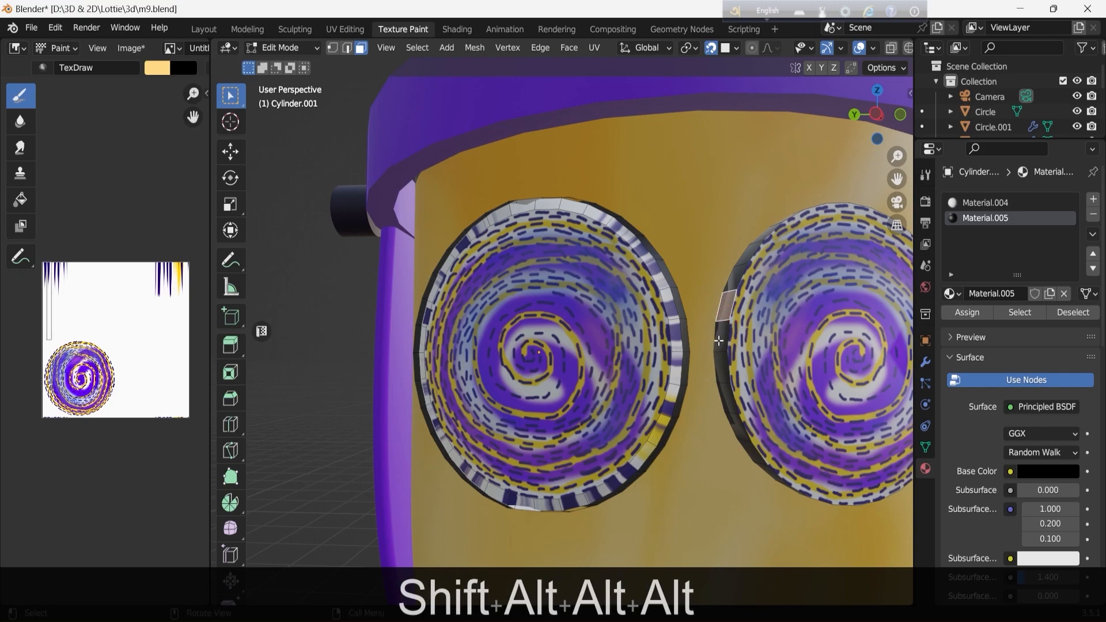
alt+click(721, 386)
scroll(726, 381, down, 2)
scroll(726, 380, up, 2)
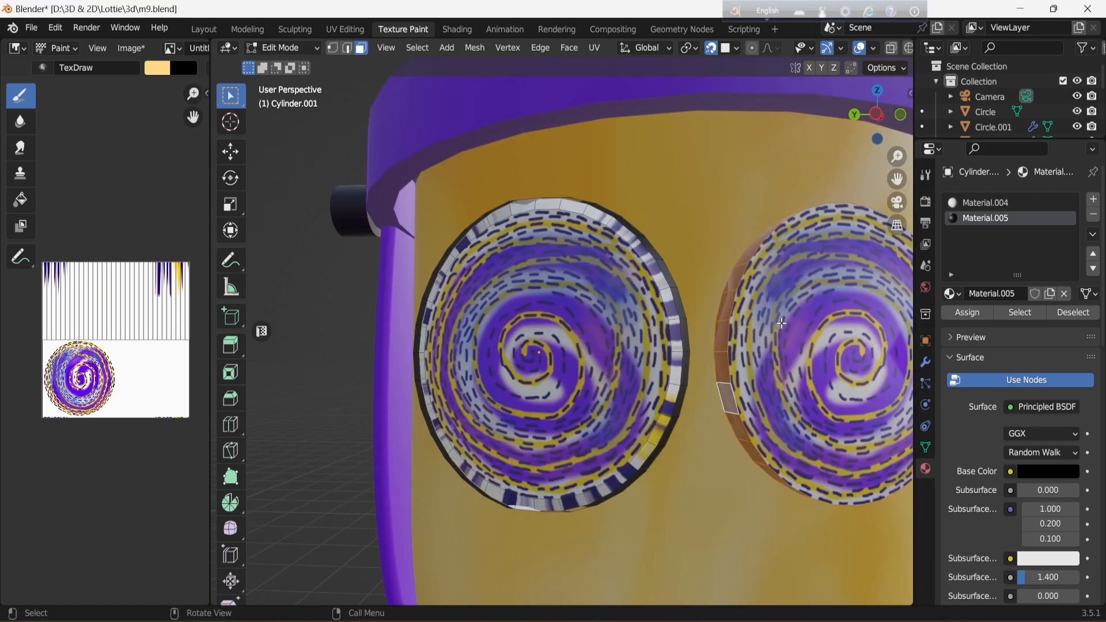
Try to extrude the second disc's rim faces in place and scale them outward
scroll(807, 283, down, 2)
key(e)
right_click(820, 272)
key(s)
click(868, 252)
click(877, 114)
middle_drag(561, 350, 754, 270)
key(ctrl+z)
key(ctrl+z)
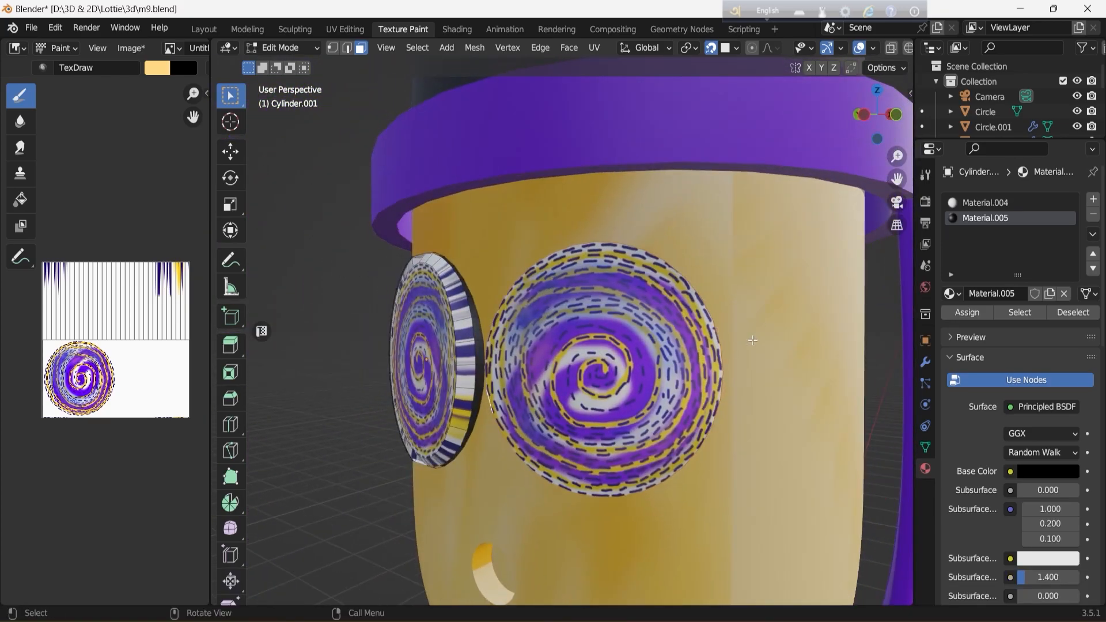
Try the second disc's rim extrusion again with a smaller outward scale and check it without overlays
key(s)
right_click(760, 336)
middle_drag(775, 322, 795, 300)
key(e)
right_click(817, 280)
key(s)
click(820, 277)
mouse_move(877, 114)
mouse_down()
mouse_move(865, 124)
mouse_move(869, 92)
mouse_move(884, 94)
mouse_up()
click(859, 48)
scroll(776, 268, up, 2)
scroll(758, 248, down, 1)
key(ctrl+z)
key(ctrl+z)
key(ctrl+z)
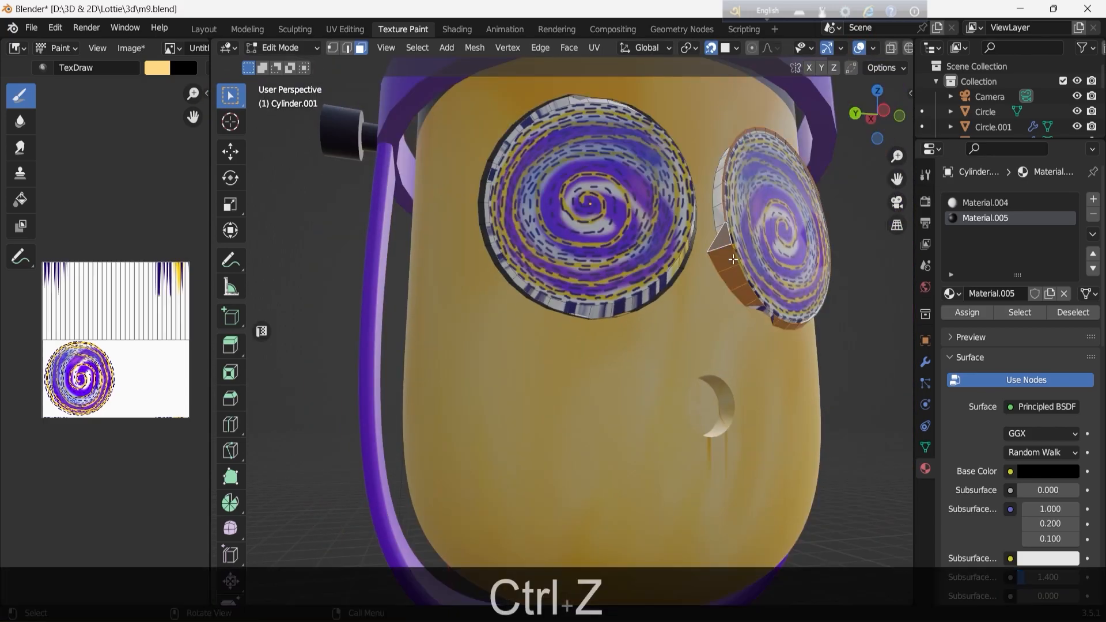
Reselect the rim face loop of the second disc
middle_drag(835, 275, 819, 254)
click(833, 234)
key(space)
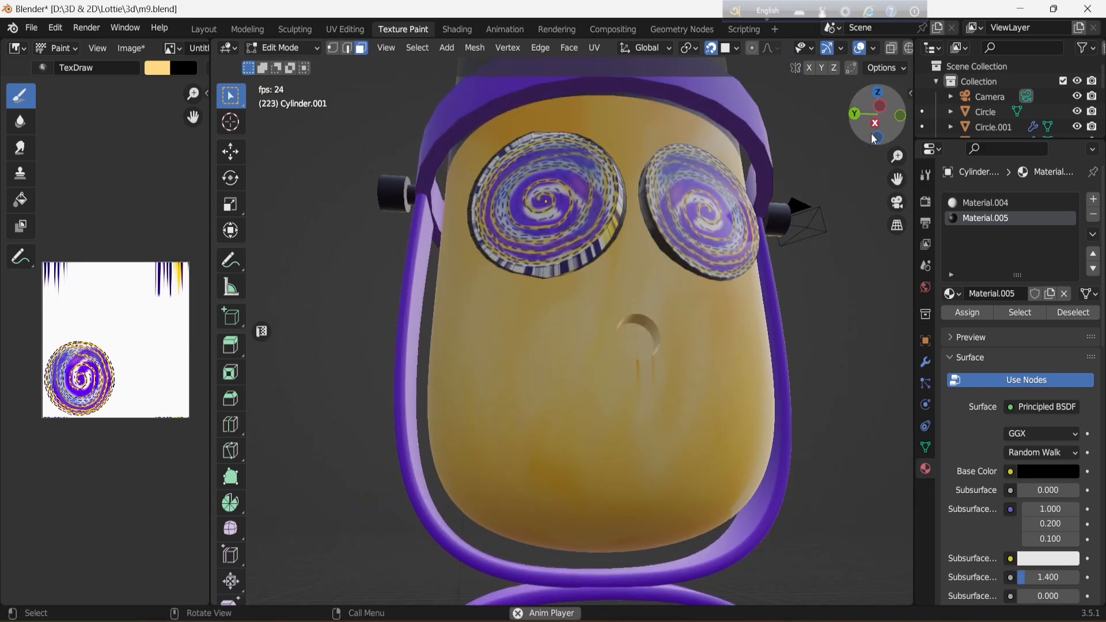
key(alt)
key(shift)
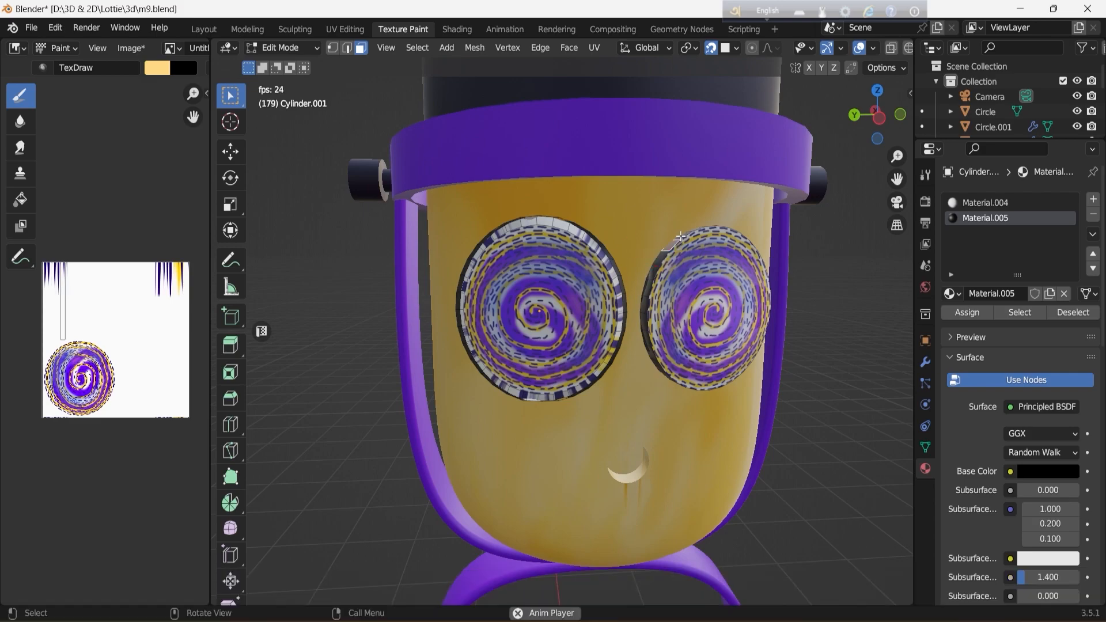
Try to enlarge the second disc's extruded rim by a scale of about 1.05
key(s)
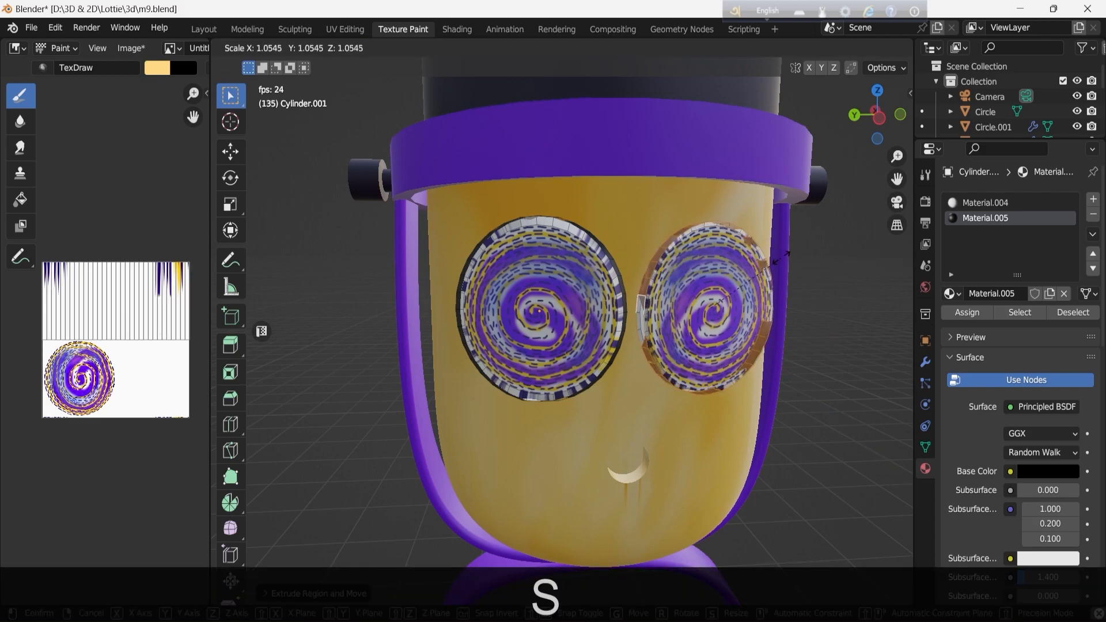
click(783, 256)
key(ctrl+z)
key(ctrl+z)
mouse_move(870, 110)
mouse_down()
mouse_move(867, 147)
mouse_move(882, 124)
mouse_move(863, 125)
mouse_move(877, 128)
mouse_up()
key(s)
right_click(718, 302)
Extrude the second disc's rim faces in place, scale them slightly outward and hide the viewport overlays
key(e)
click(718, 301)
key(s)
click(741, 323)
mouse_move(873, 124)
mouse_down()
mouse_move(899, 104)
mouse_move(848, 111)
mouse_move(888, 114)
mouse_up()
click(859, 48)
scroll(582, 332, down, 4)
Return to Object Mode and select the microphone body
key(Tab)
click(585, 419)
right_click(583, 416)
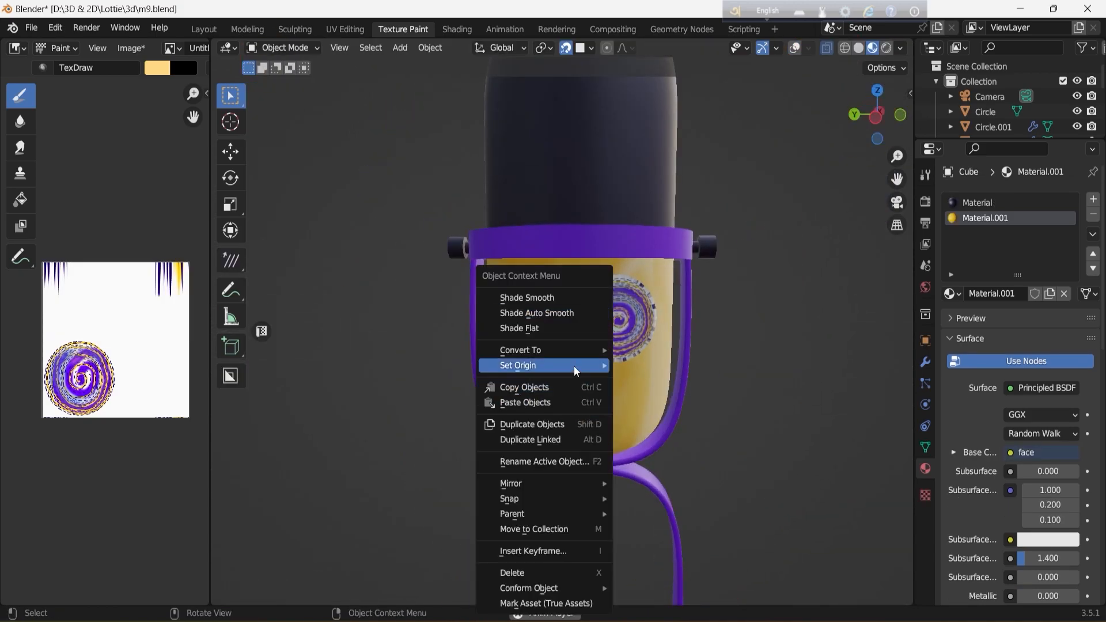
scroll(544, 346, down, 4)
shift+middle_drag(579, 225, 582, 177)
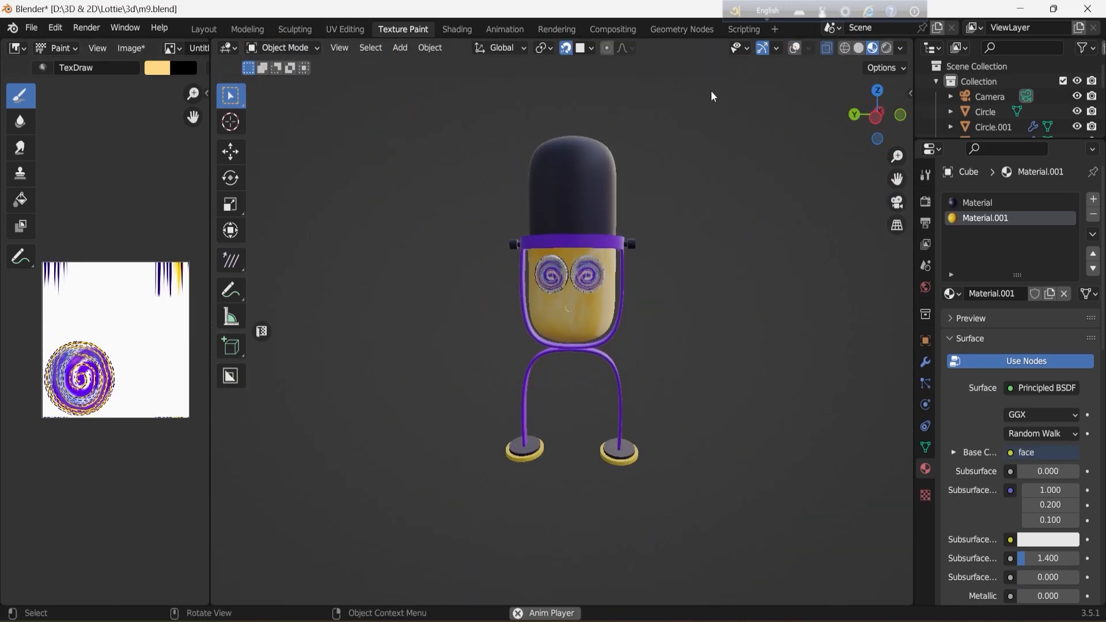
Preview the whole character in Rendered shading and return to Material Preview
click(887, 48)
click(873, 48)
scroll(701, 220, down, 1)
scroll(701, 220, up, 2)
click(293, 49)
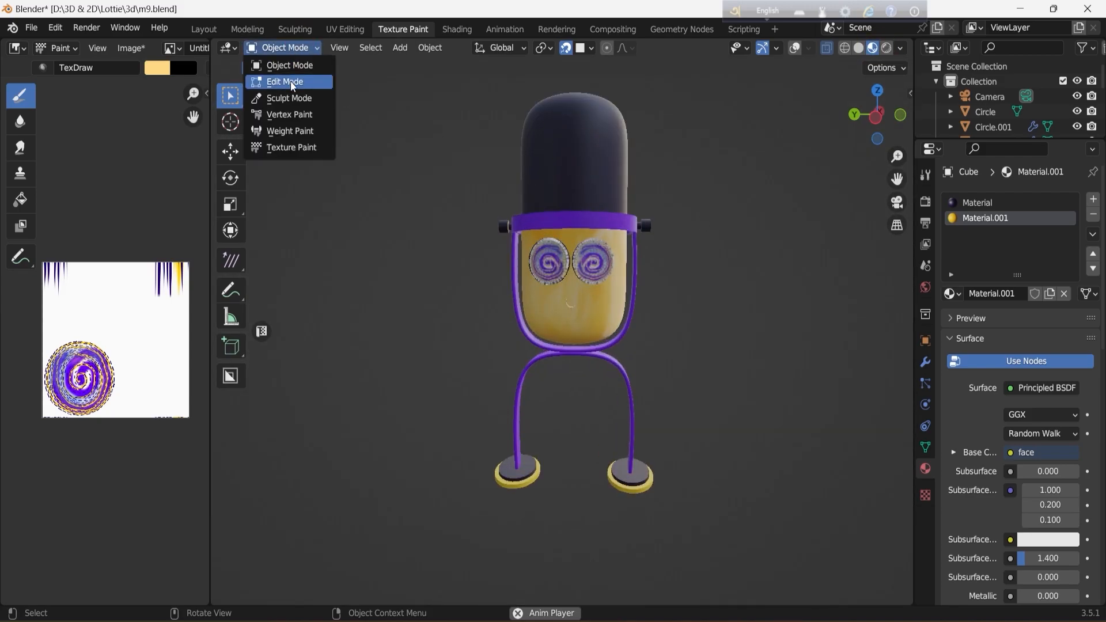
In the Layout workspace, select the body's dark Material slot and create a new black image named head
click(204, 29)
click(978, 285)
click(17, 468)
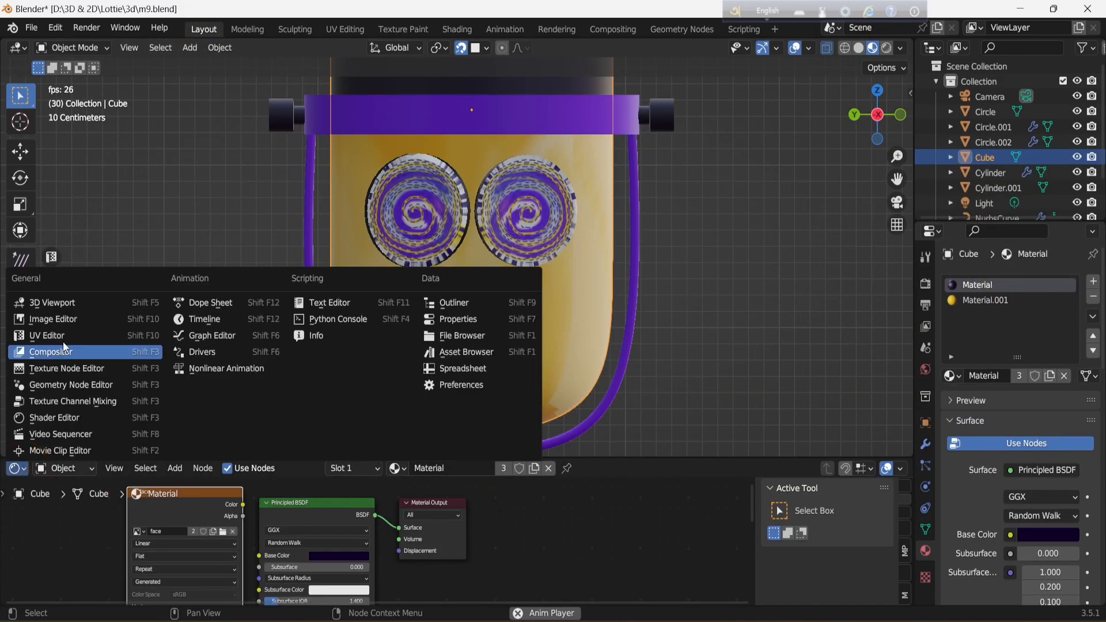
click(53, 319)
click(472, 468)
text(head)
key(Return)
click(499, 519)
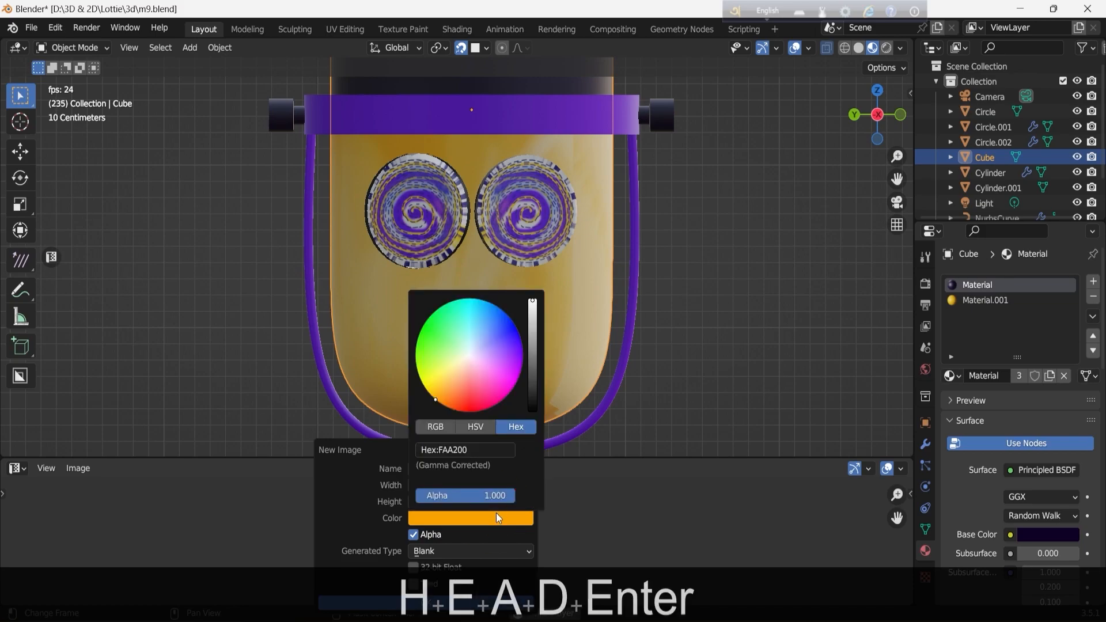
drag(533, 300, 532, 412)
click(435, 602)
In the Shader Editor, load the head image into the dark material's image texture node
click(18, 468)
click(51, 419)
click(139, 532)
click(155, 443)
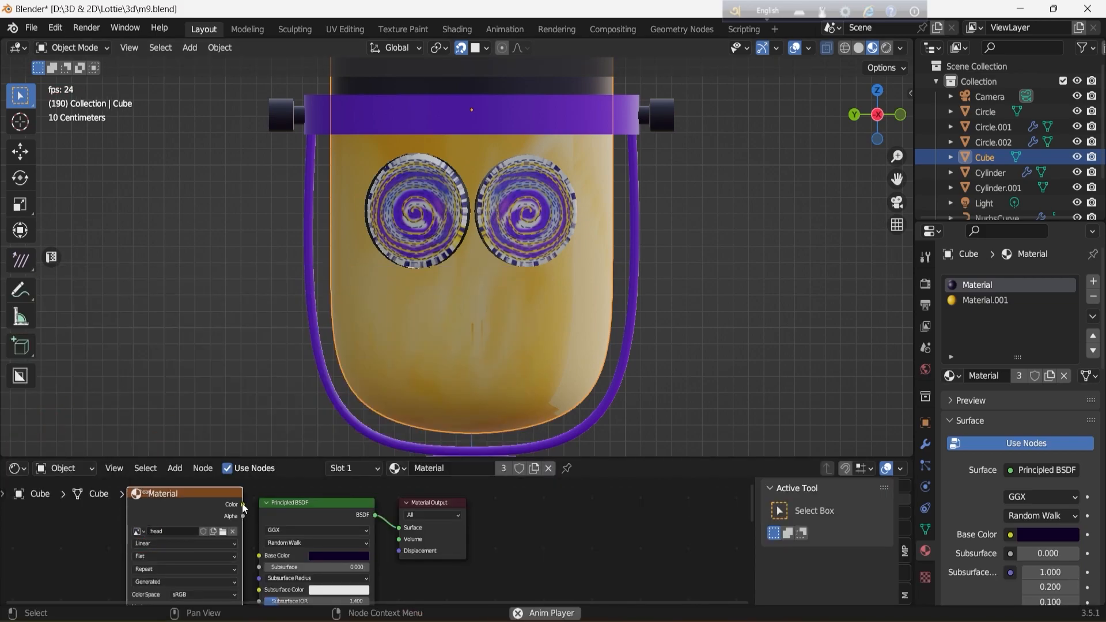
Connect the head image's Color output to the Principled BSDF Base Color and open the Texture Paint workspace
drag(243, 505, 260, 555)
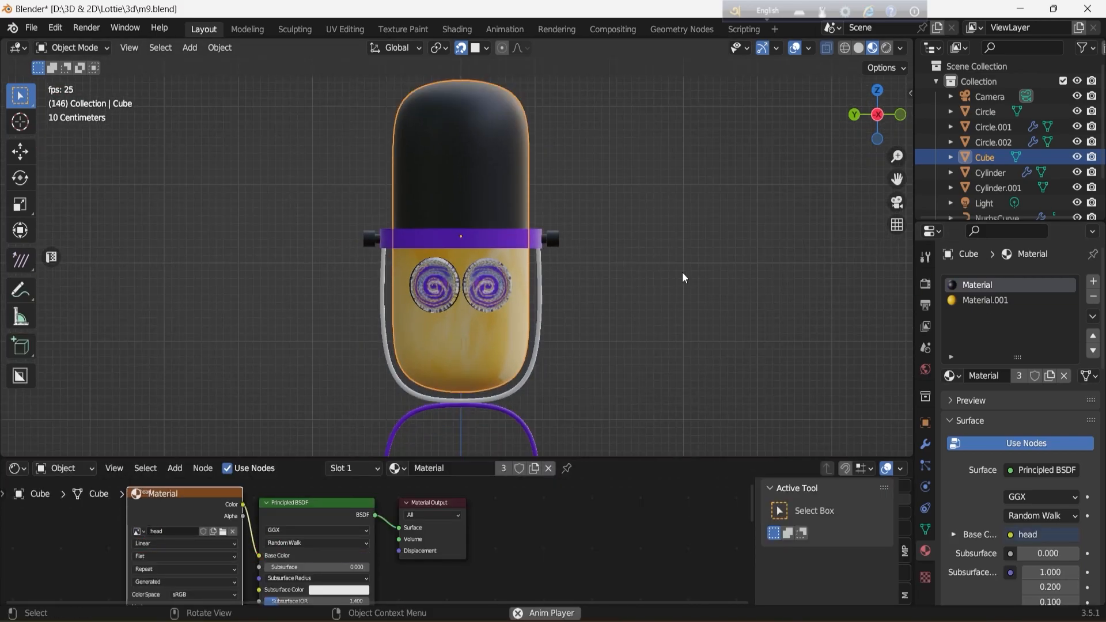
click(403, 29)
scroll(613, 207, up, 5)
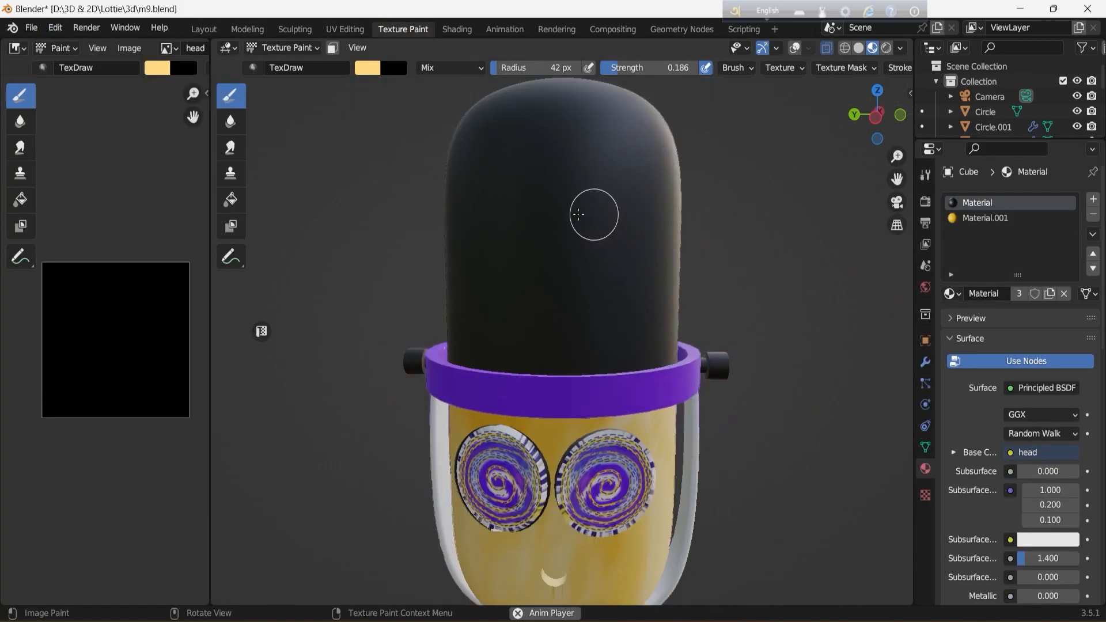
Set the brush colour to violet-blue and paint a vertical stroke up the front of the black head
click(369, 69)
key(ctrl+v)
click(368, 68)
click(459, 118)
mouse_move(533, 355)
mouse_down()
mouse_move(541, 273)
mouse_move(522, 233)
mouse_up()
Paint further wavy vertical strokes beside it on the front of the head, shifting the brush colour from blue to light blue
click(365, 69)
click(453, 107)
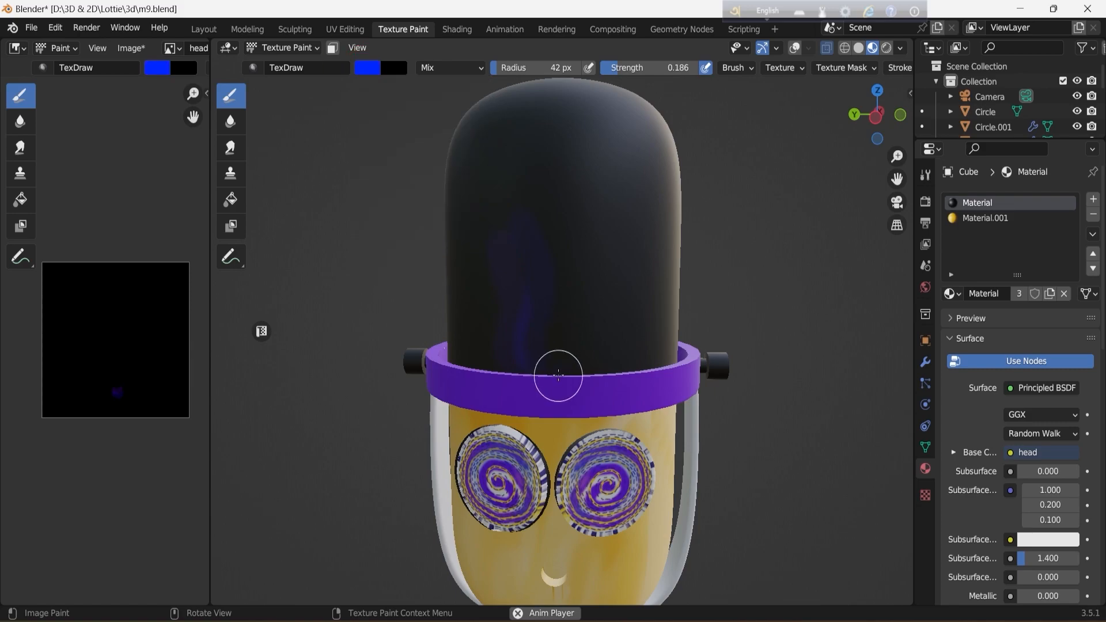
click(369, 69)
click(441, 90)
drag(575, 349, 567, 233)
scroll(622, 403, down, 4)
scroll(680, 346, up, 4)
click(369, 68)
click(423, 84)
drag(603, 362, 593, 311)
Continue the rainbow towards the front's edge with teal and green vertical strokes on the head
click(369, 68)
click(408, 87)
drag(631, 375, 627, 209)
click(368, 68)
click(390, 93)
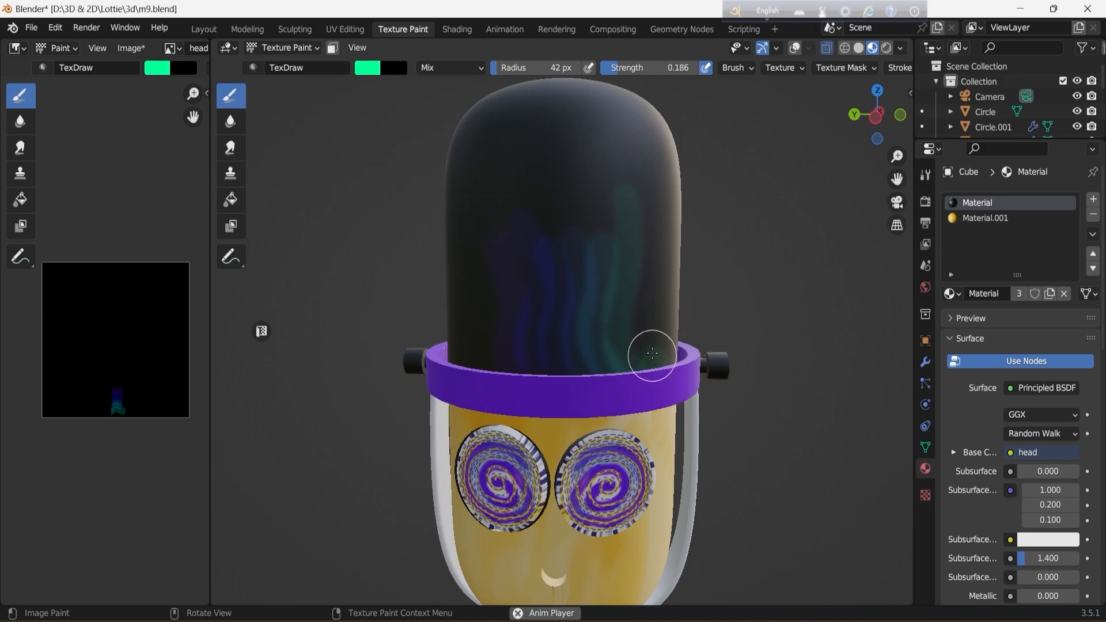
click(369, 69)
click(374, 108)
drag(680, 387, 648, 228)
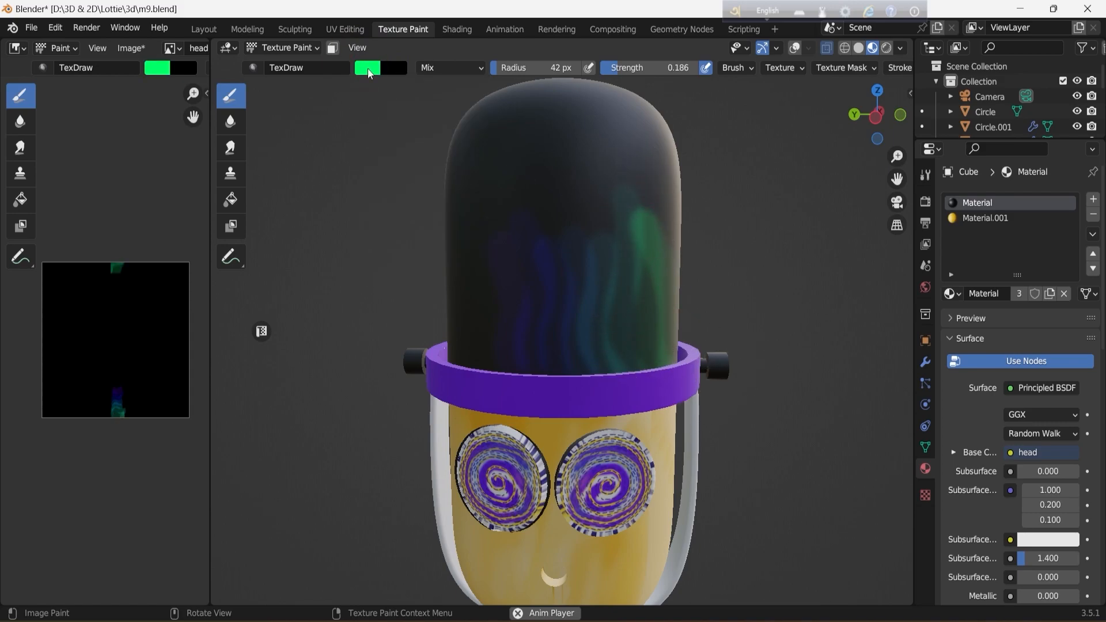
Paint bright green and yellow-green vertical strokes on the side of the head above the side knob
middle_drag(731, 361, 628, 325)
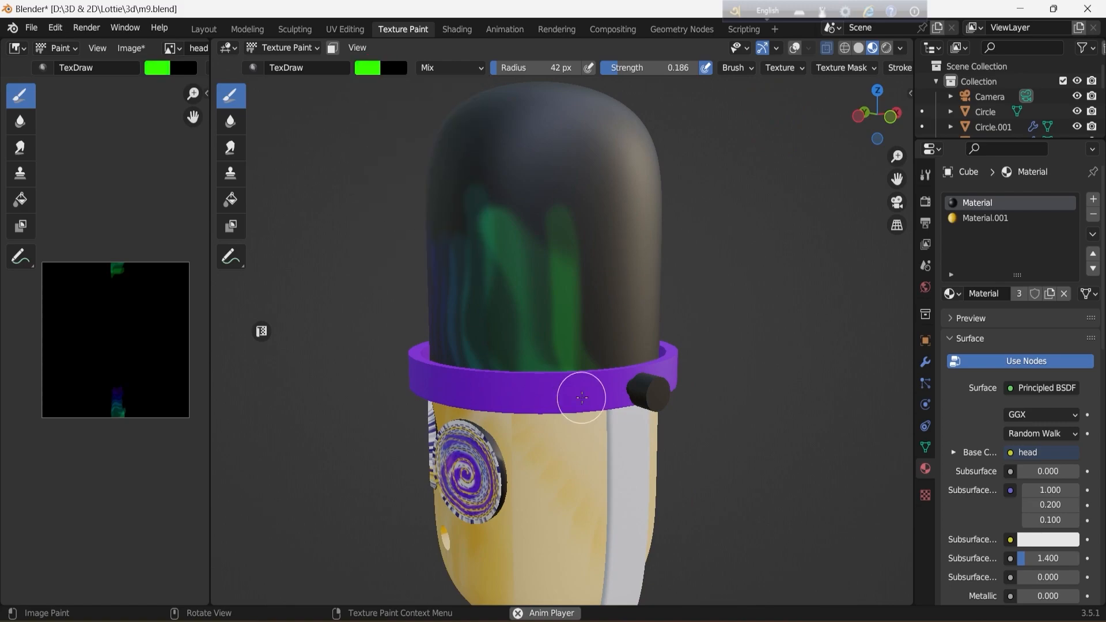
click(372, 69)
click(365, 136)
drag(609, 377, 610, 245)
click(367, 69)
click(364, 147)
drag(647, 367, 618, 192)
Paint yellow vertical strokes on the head beyond the side knob, next to the yellow-green ones
click(369, 68)
click(368, 159)
middle_drag(824, 321, 718, 320)
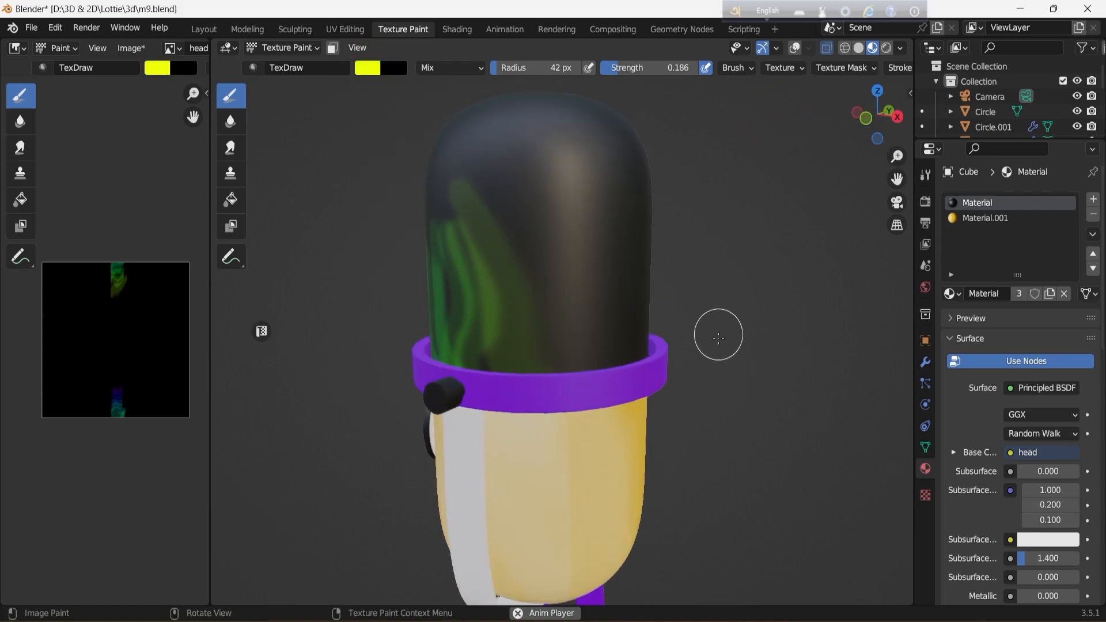
click(367, 69)
click(369, 167)
drag(510, 178, 548, 376)
Paint amber and orange vertical strokes around towards the back of the head
mouse_move(862, 131)
mouse_down()
mouse_move(911, 131)
mouse_move(743, 118)
mouse_up()
scroll(733, 252, down, 5)
scroll(637, 341, up, 6)
click(367, 69)
click(383, 183)
mouse_move(646, 380)
mouse_down()
mouse_move(607, 314)
mouse_move(607, 208)
mouse_up()
drag(859, 118, 745, 119)
click(367, 69)
click(377, 178)
click(390, 188)
drag(523, 374, 486, 303)
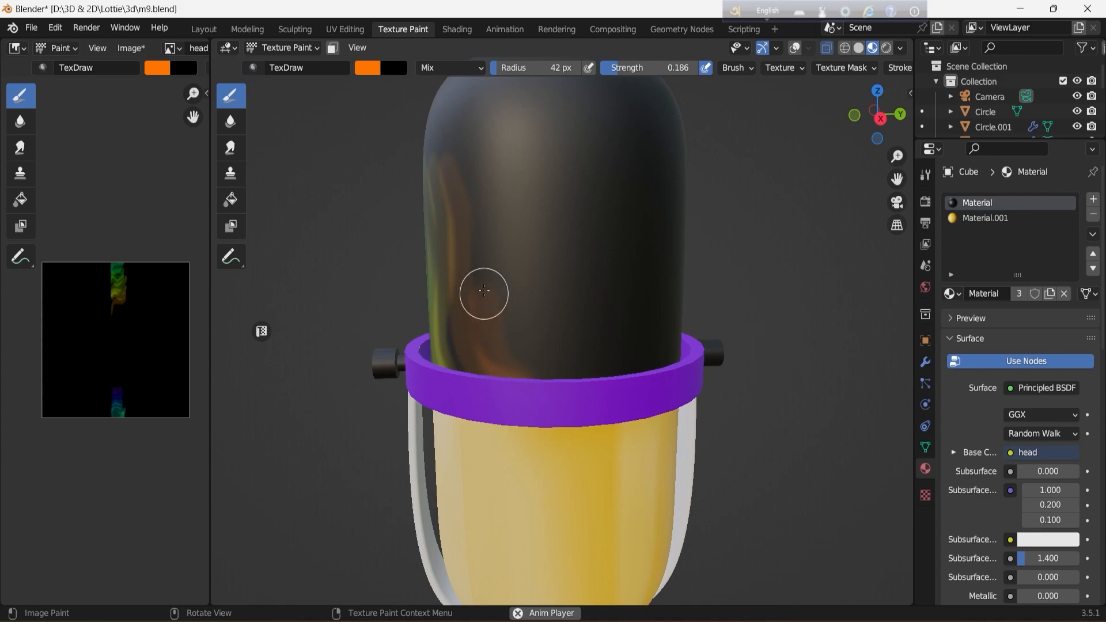
Paint red-orange (FF4500) and red vertical strokes across the back of the head
scroll(485, 306, down, 2)
click(367, 69)
click(400, 194)
click(367, 68)
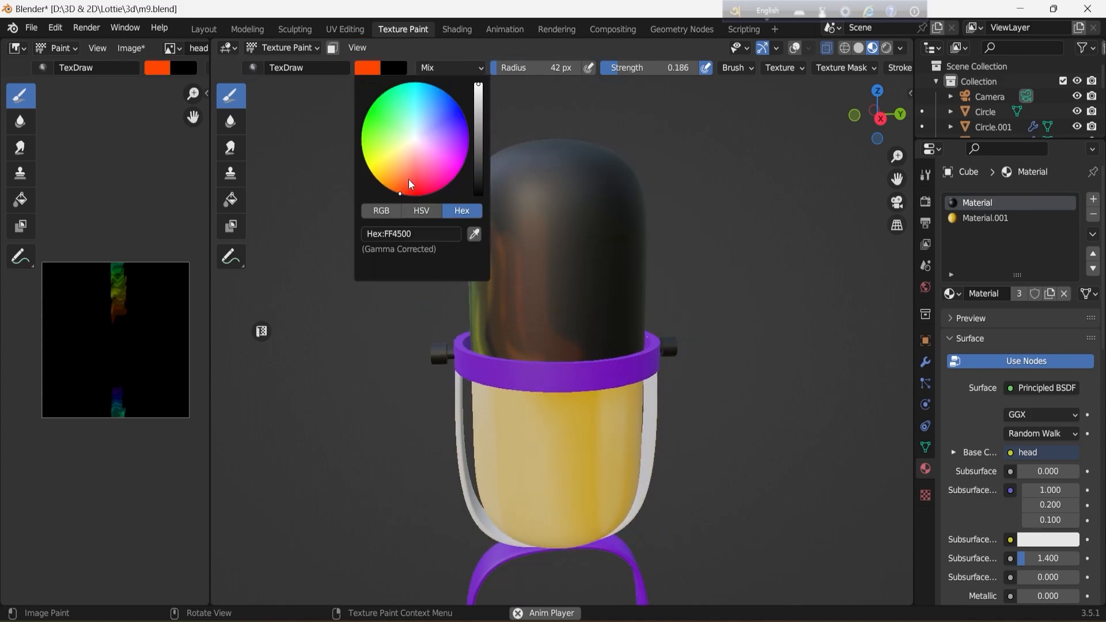
click(410, 183)
drag(877, 116, 793, 123)
click(372, 66)
click(424, 195)
drag(570, 367, 565, 225)
Paint crimson and pink vertical strokes from the back of the head round to its other side
click(369, 68)
click(433, 191)
drag(597, 288, 602, 357)
drag(878, 116, 793, 120)
click(360, 67)
click(449, 184)
click(369, 68)
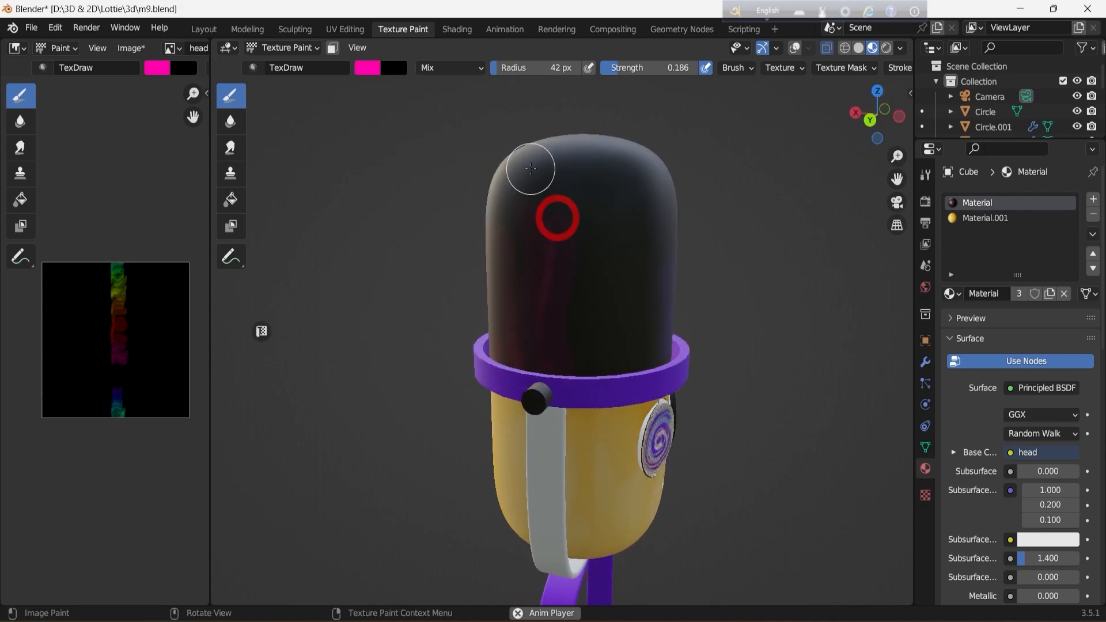
drag(877, 116, 819, 119)
click(368, 68)
drag(533, 366, 508, 203)
Paint magenta vertical strokes on the head beside the pink ones
click(369, 68)
click(459, 169)
drag(577, 375, 541, 233)
click(369, 68)
click(464, 163)
drag(579, 372, 556, 231)
Paint purple and violet vertical strokes on the head to close the rainbow towards the blue front strokes
click(369, 68)
click(465, 159)
drag(620, 367, 586, 240)
click(369, 68)
click(464, 152)
drag(605, 360, 597, 219)
Switch to the Smear tool, try smearing the colours on the front of the head, and undo the last strokes
mouse_move(877, 116)
mouse_down()
mouse_move(789, 115)
mouse_move(833, 113)
mouse_up()
click(232, 148)
drag(542, 332, 534, 188)
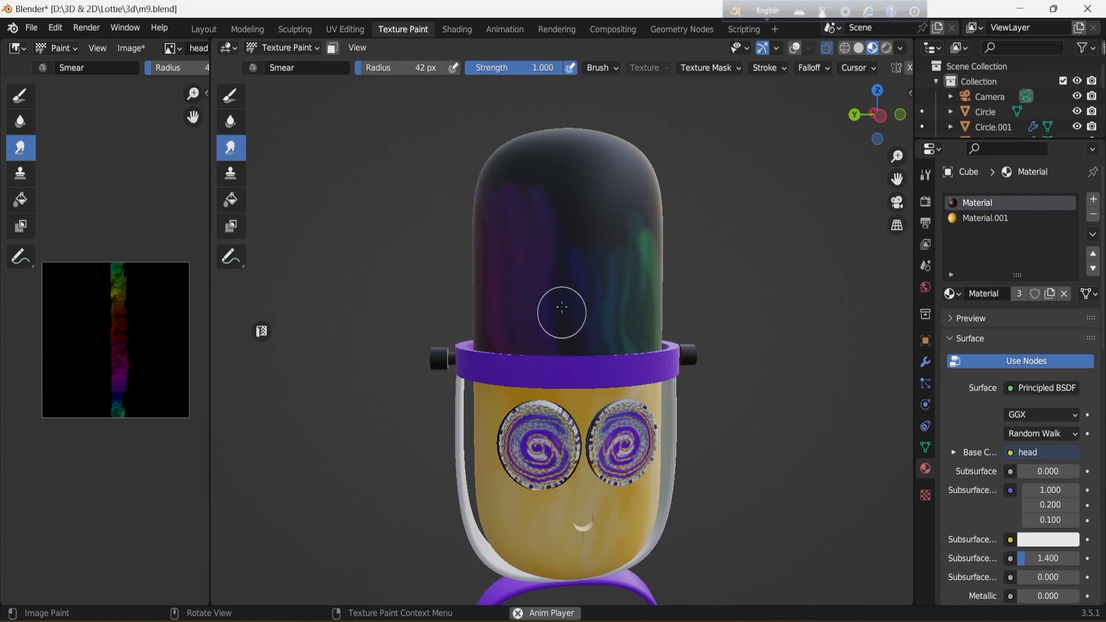
key(ctrl+z)
key(ctrl+z)
key(ctrl+z)
key(ctrl+z)
key(ctrl+z)
key(ctrl+z)
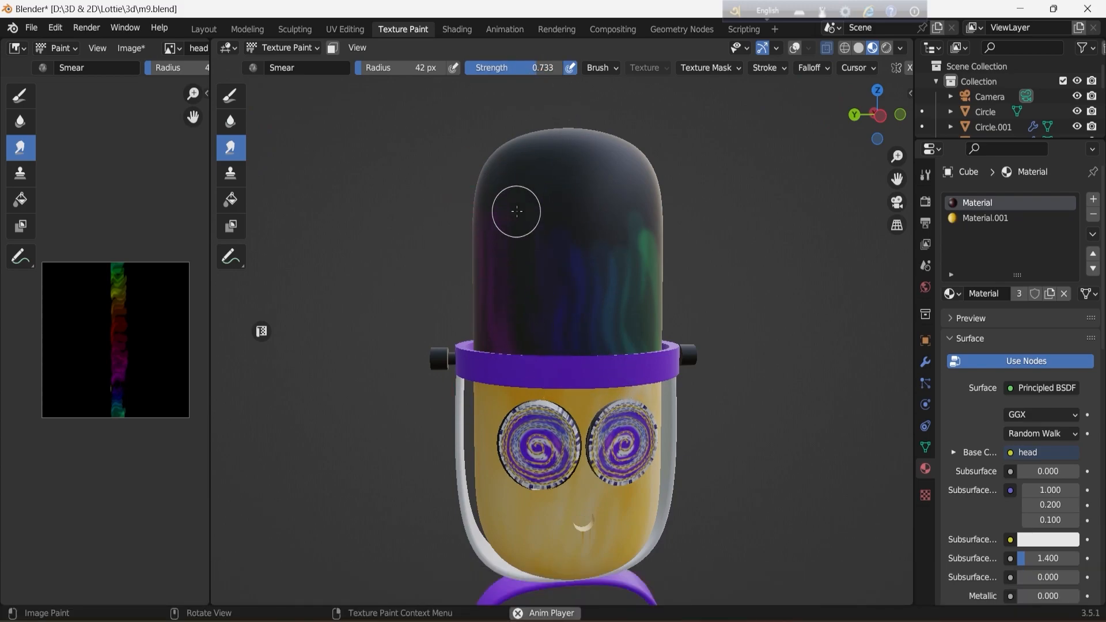
Smear the rainbow strokes upward around the front, sides and back of the head at strength 0.733
middle_drag(823, 162, 793, 184)
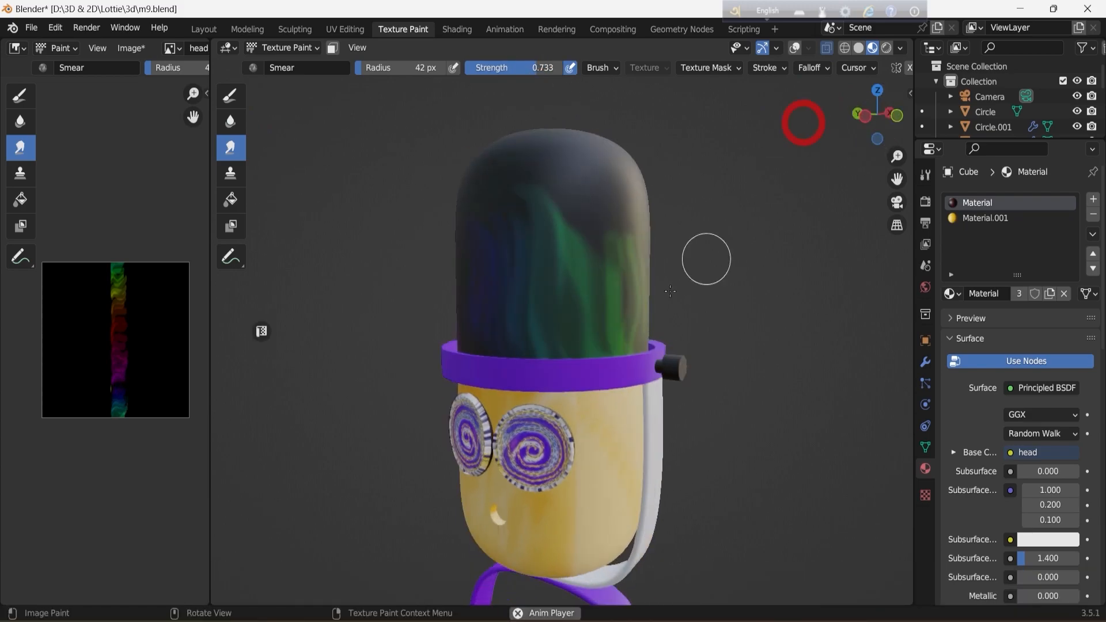
click(866, 117)
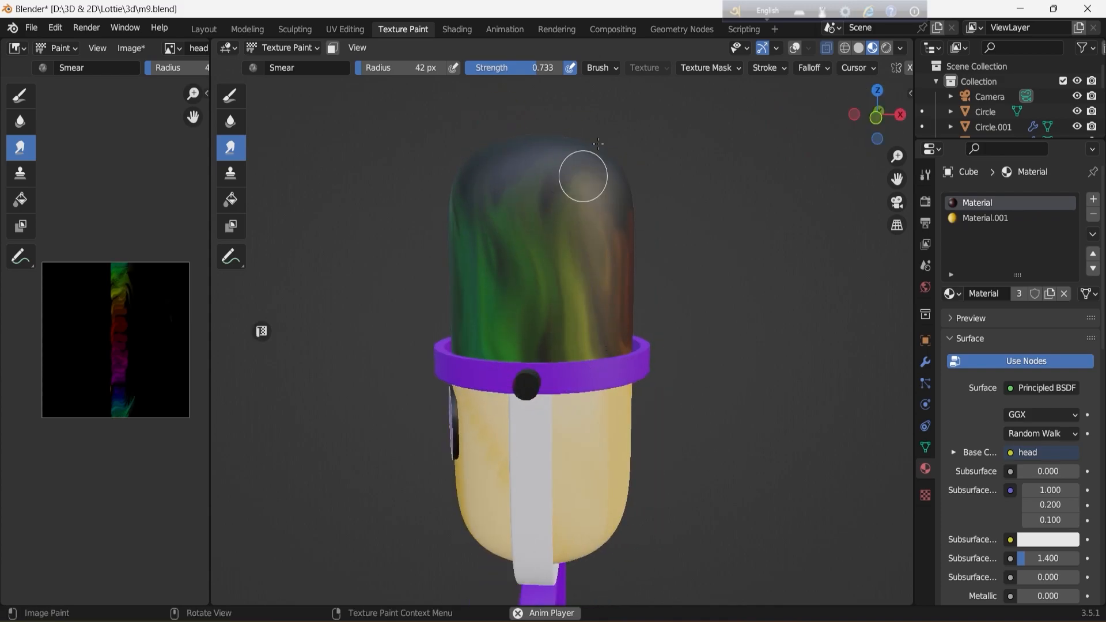
middle_drag(583, 177, 522, 276)
middle_drag(627, 336, 556, 335)
middle_drag(602, 156, 563, 342)
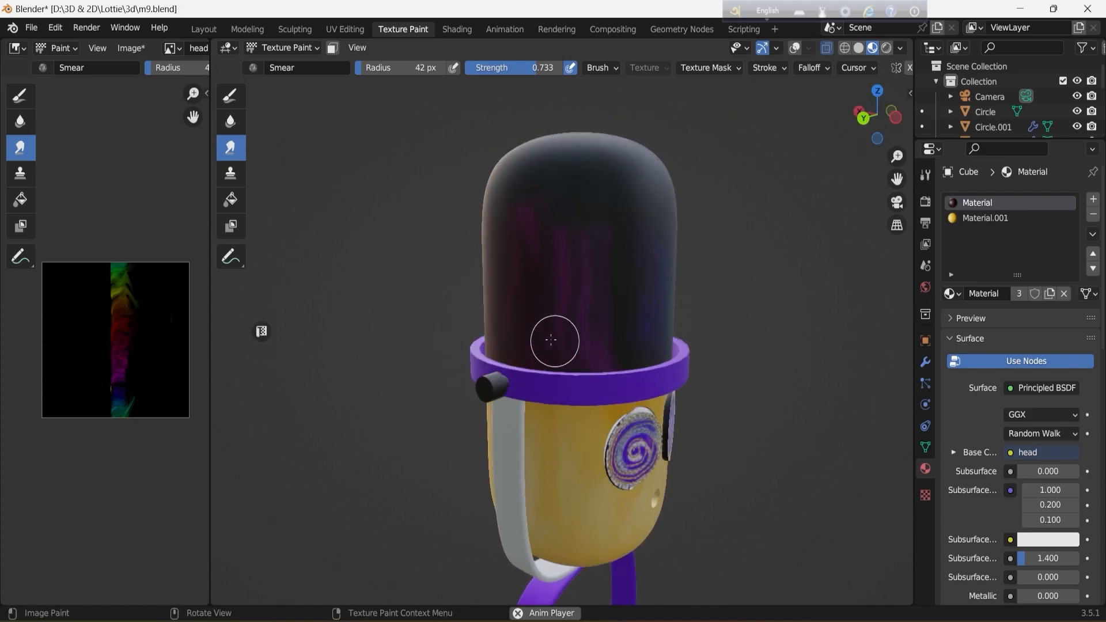
Add violet paint near the front edge of the head with the Draw brush and return to the Smear tool
drag(859, 128, 787, 128)
click(230, 96)
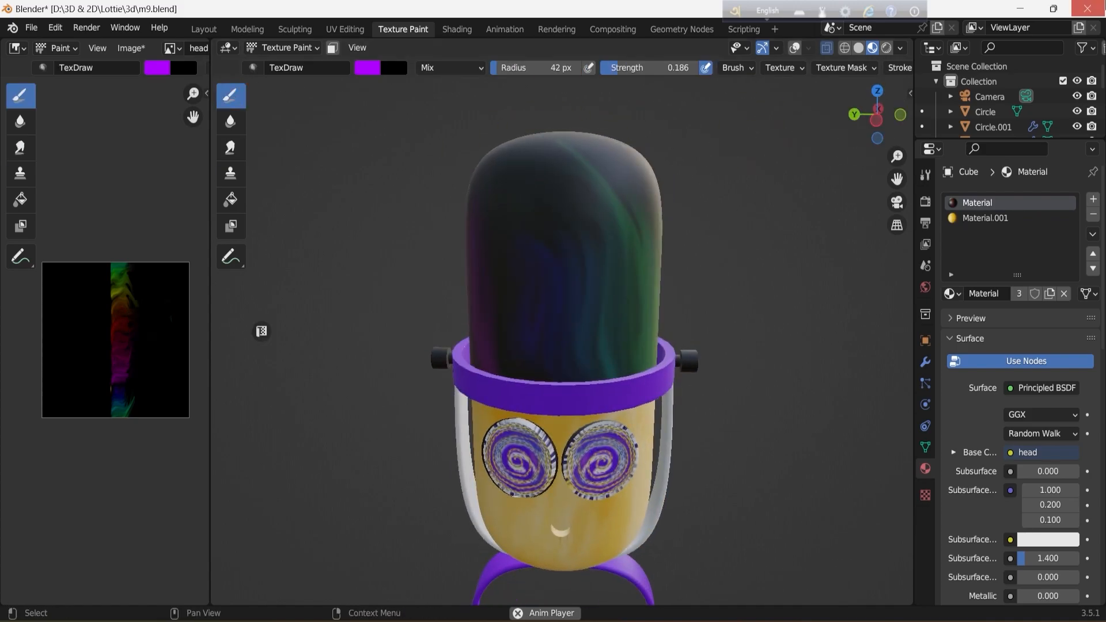
click(231, 148)
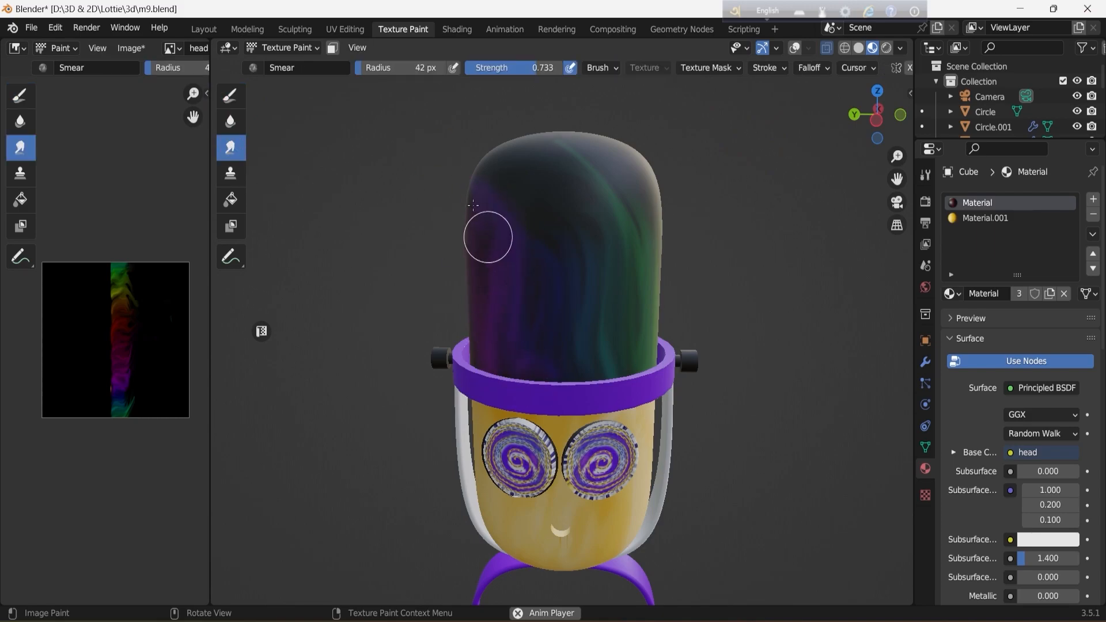
Smear the violet and neighbouring colours together and pull the rainbow over the top of the head from several sides
click(879, 123)
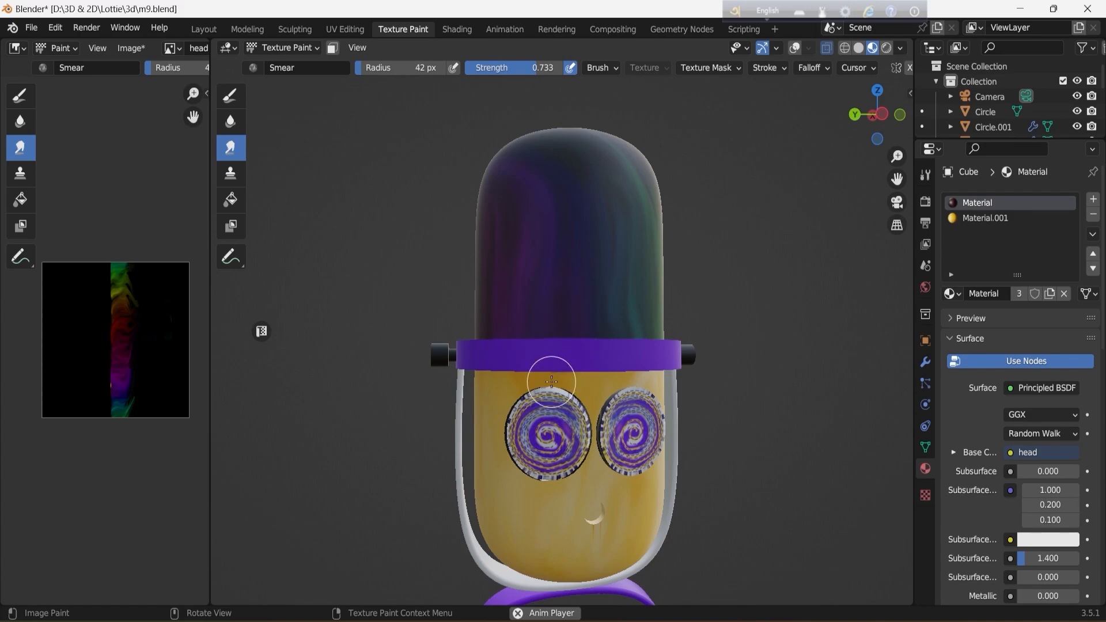
scroll(614, 313, down, 4)
drag(864, 128, 721, 136)
scroll(574, 352, up, 3)
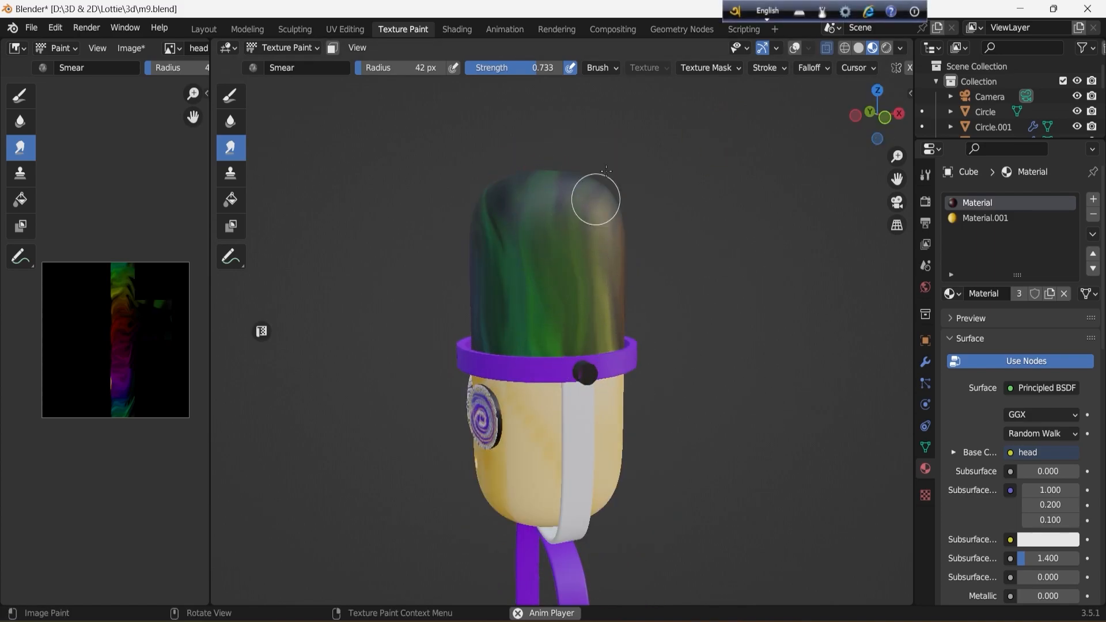
mouse_move(886, 123)
mouse_down()
mouse_move(718, 217)
mouse_move(663, 190)
mouse_up()
Return to Object Mode, select the curved bracket around the face and switch the viewport to Rendered shading
click(282, 47)
click(283, 66)
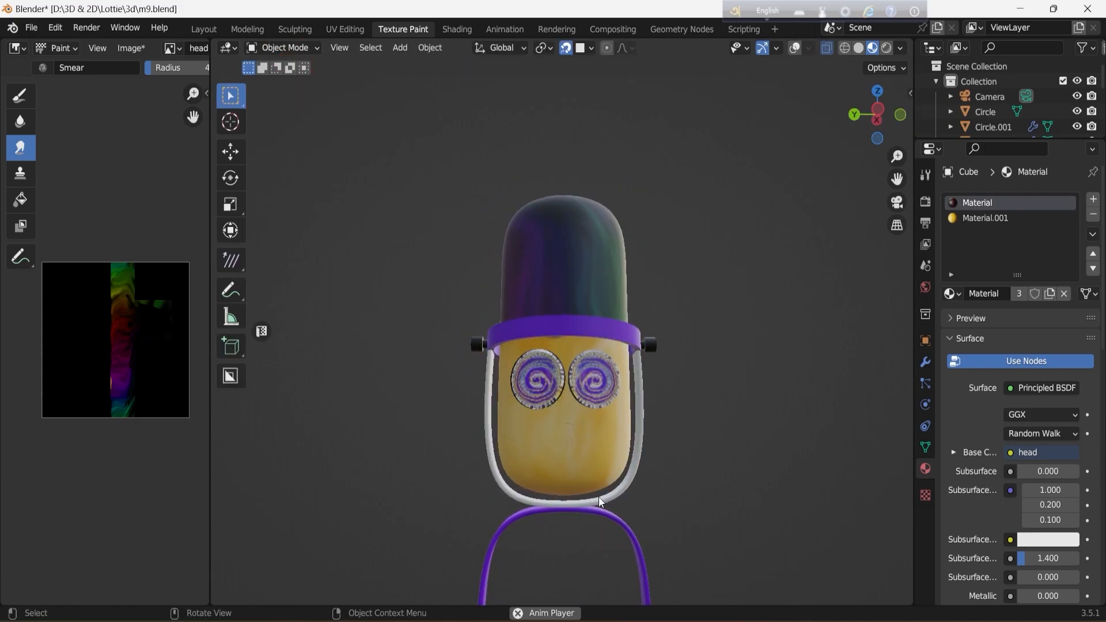
click(621, 487)
scroll(578, 510, down, 4)
click(887, 48)
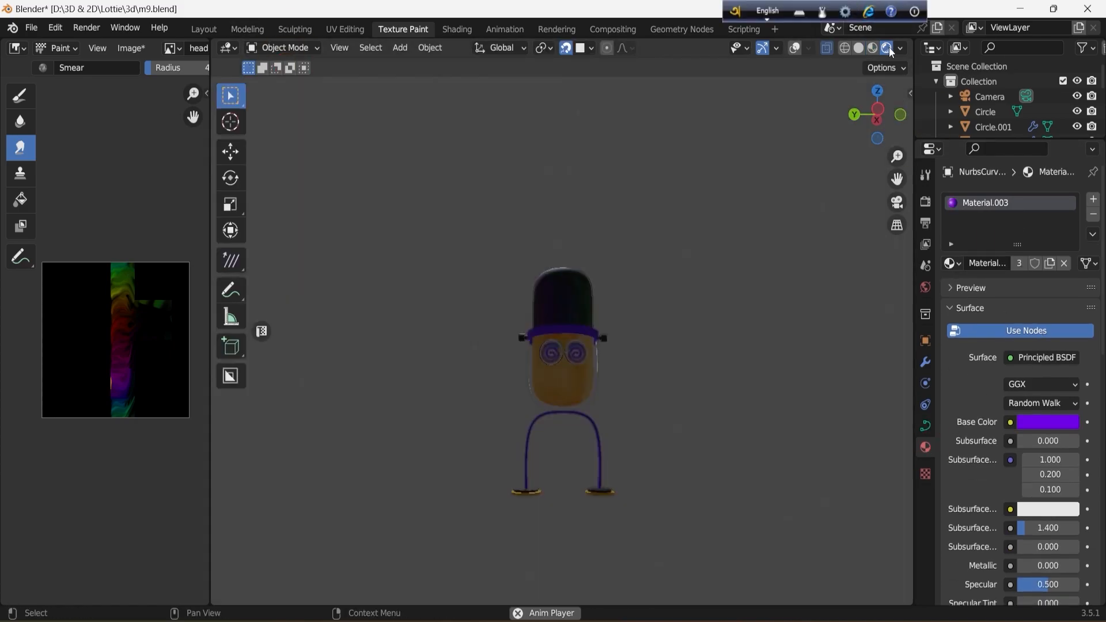
Add the orange studio preset with the sphere to the scene using the Vera Studio add-on
click(910, 92)
click(904, 543)
click(828, 196)
click(828, 316)
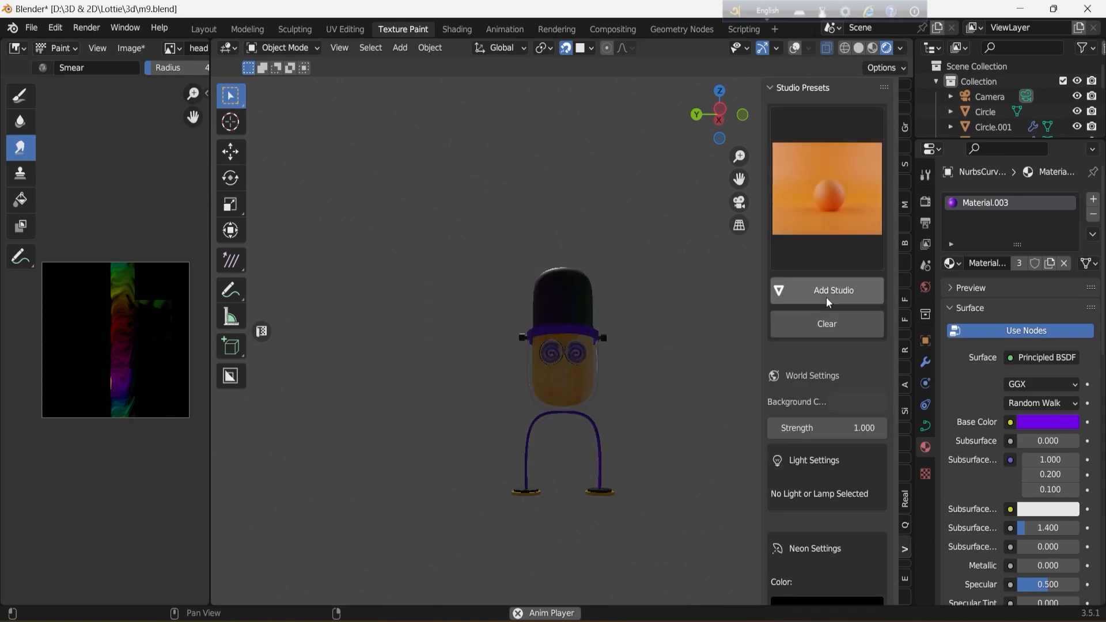
click(827, 291)
Turn on the viewport overlays and enlarge the Outliner to list the studio and character objects
scroll(827, 291, down, 2)
drag(722, 110, 620, 138)
click(796, 48)
scroll(766, 99, down, 3)
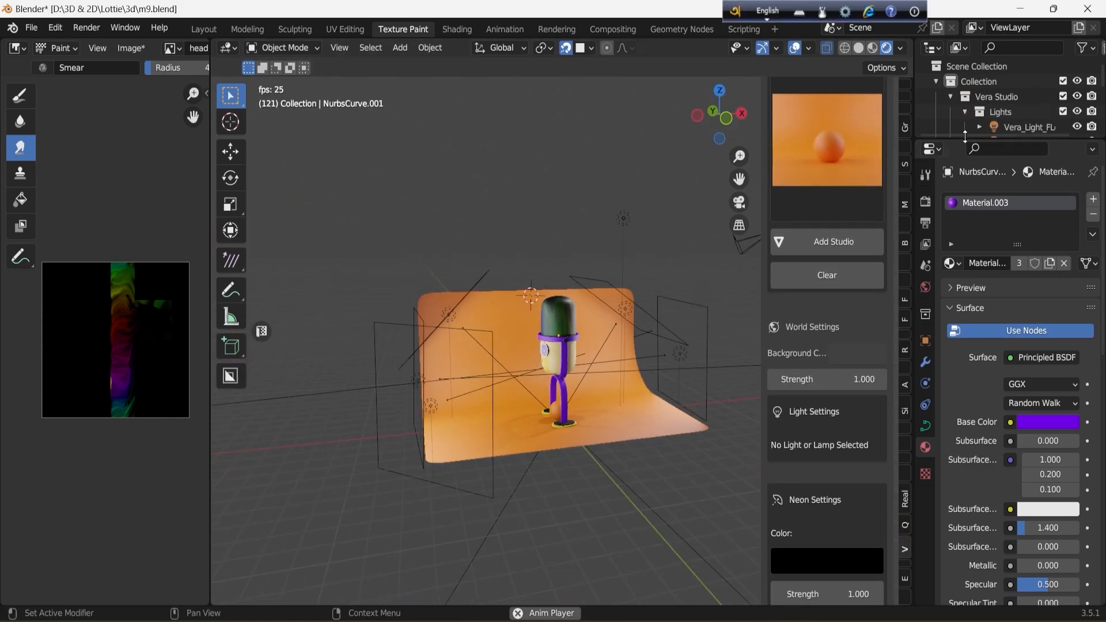
drag(1008, 140, 1009, 491)
Select the objects from Circle to NurbsCurve.002 and scale the character down in front of the backdrop
click(999, 269)
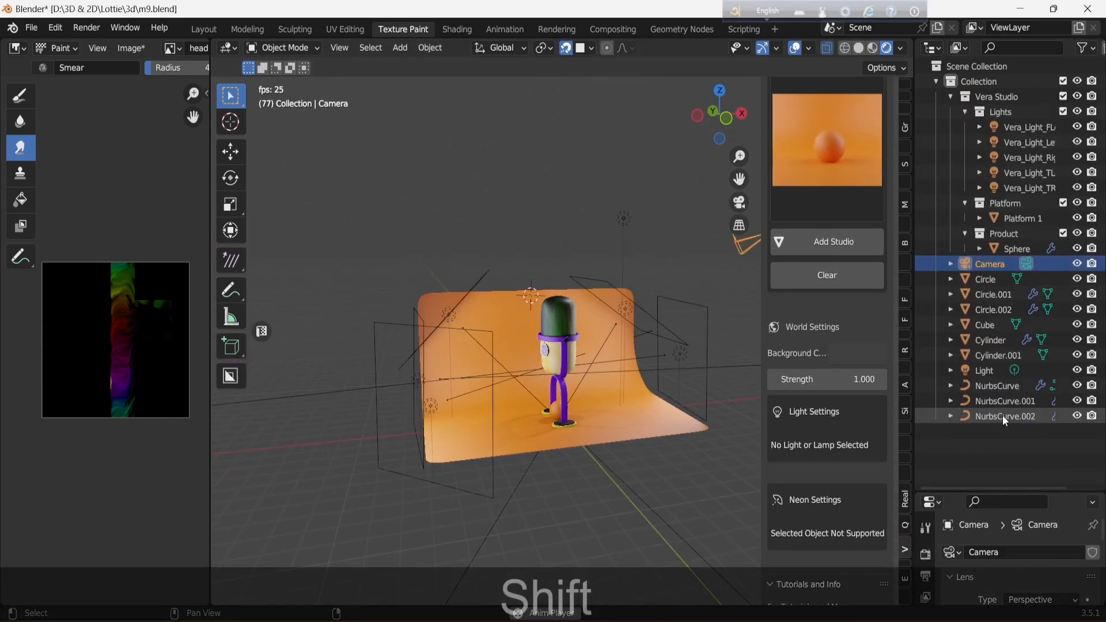
click(999, 281)
click(617, 316)
key(g)
key(z)
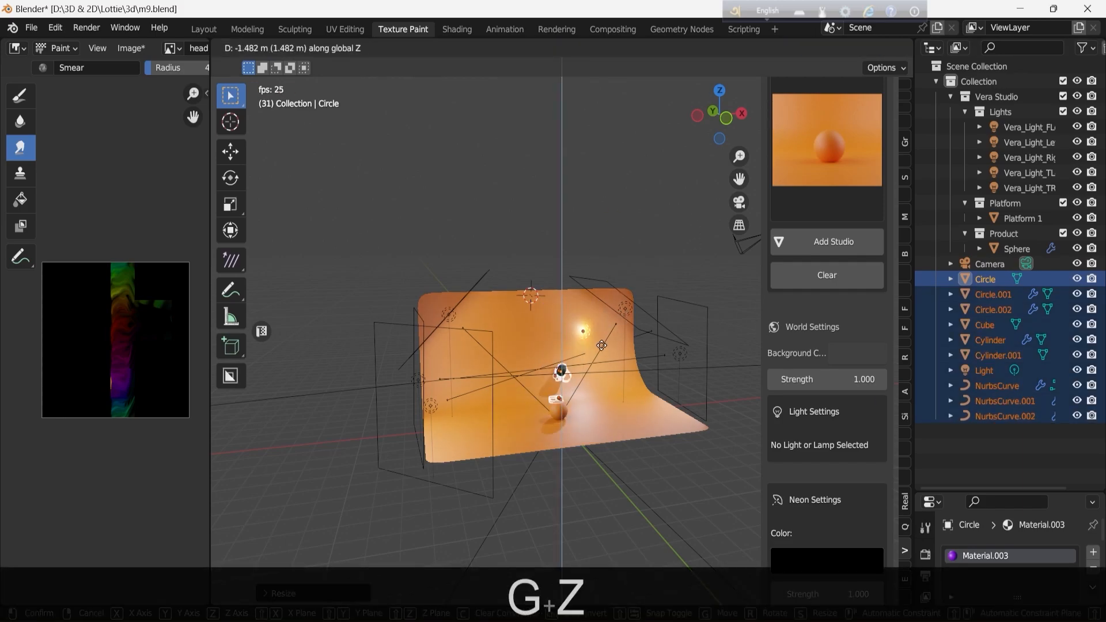
key(Escape)
Delete the preset's sphere from the studio platform
middle_drag(652, 369, 605, 371)
scroll(582, 403, up, 4)
click(557, 495)
key(x)
click(559, 496)
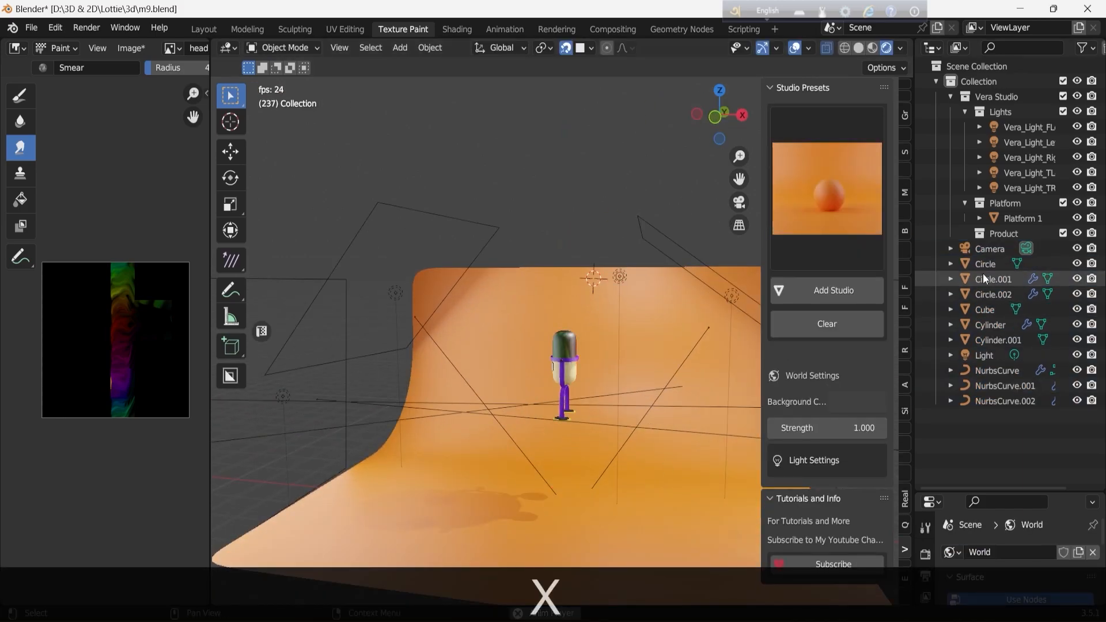
Try to move the character's objects along Z to fit the studio floor, and undo the move
click(988, 265)
shift+click(988, 402)
key(g)
key(z)
right_click(647, 489)
key(g)
key(z)
click(634, 517)
drag(720, 115, 801, 95)
key(ctrl+z)
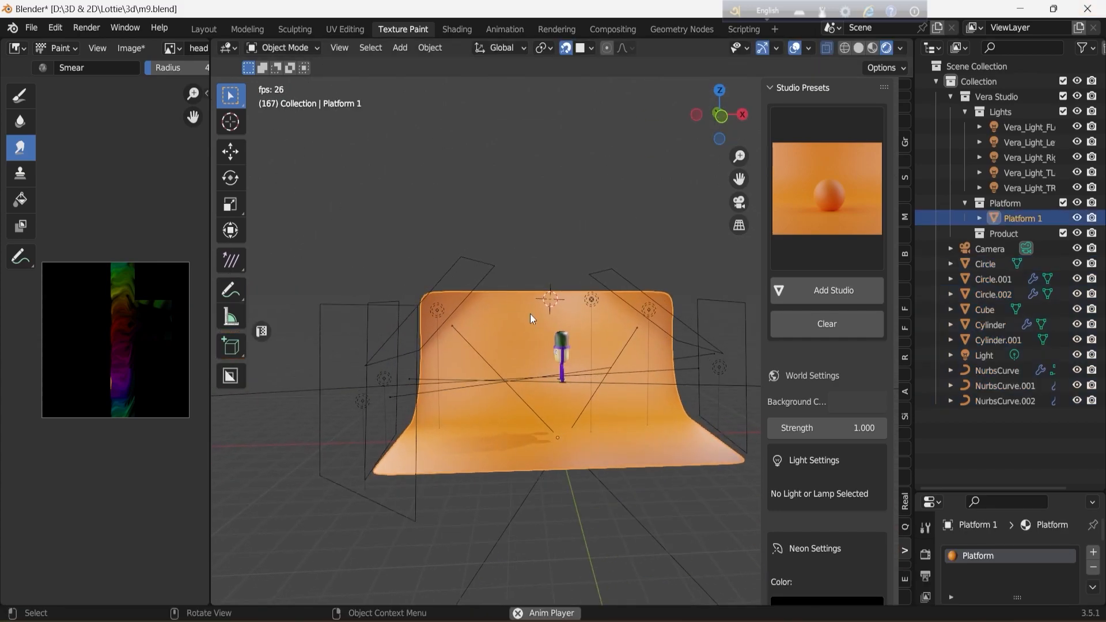
Select all the Vera Studio lights and Platform 1 and rotate them about the Z axis around the character
click(1011, 235)
shift+click(1004, 83)
key(r)
key(z)
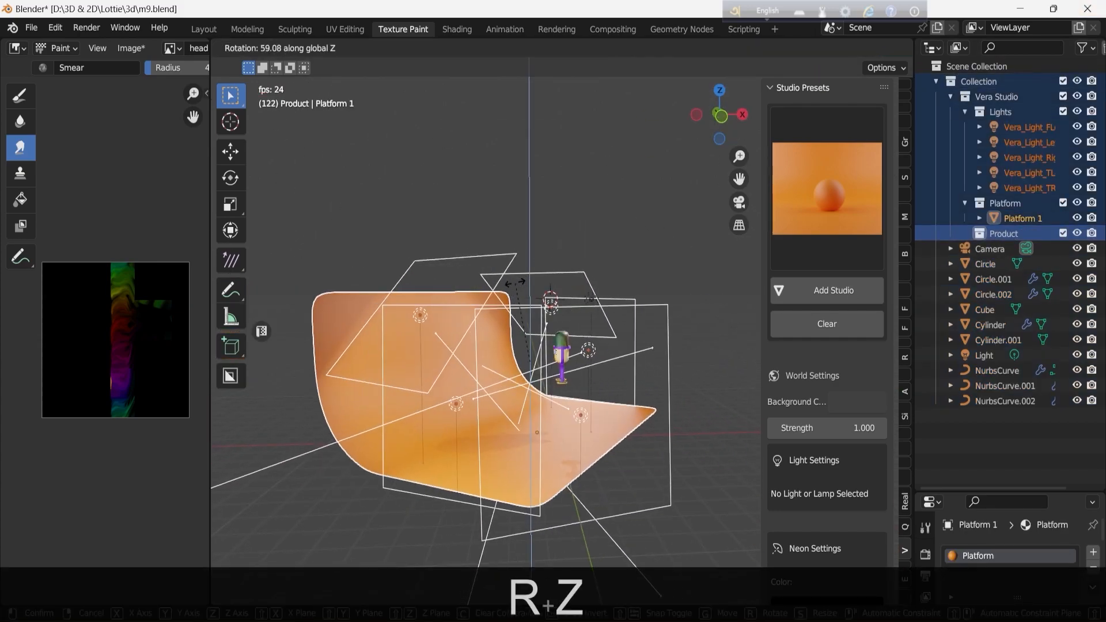
click(710, 124)
click(697, 114)
key(r)
key(z)
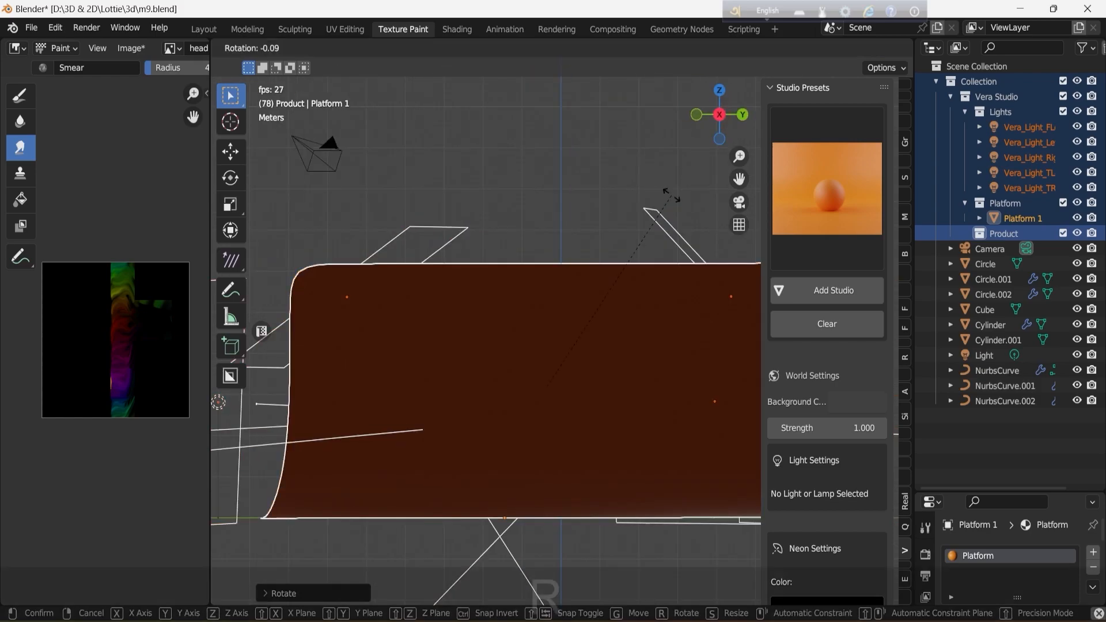
right_click(483, 315)
Facing the character's front, fine-tune the studio's rotation about Z so the backdrop stands squarely behind it
click(719, 115)
scroll(646, 157, down, 4)
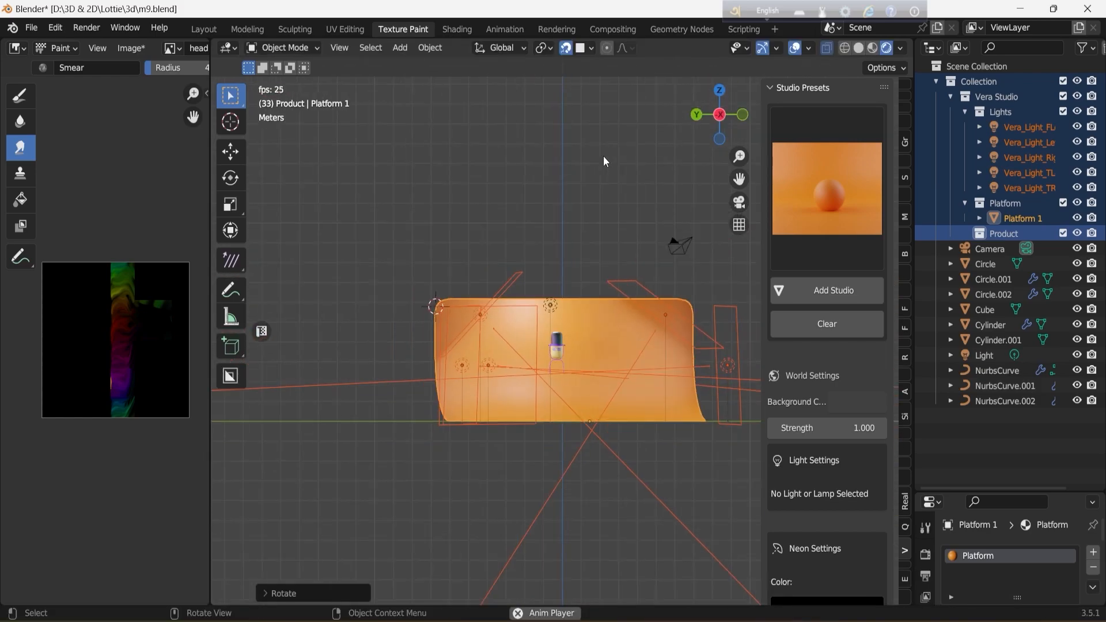
key(r)
key(z)
click(636, 193)
Move the studio lights and platform up along Z until the floor meets the character's feet
drag(739, 156, 739, 186)
key(g)
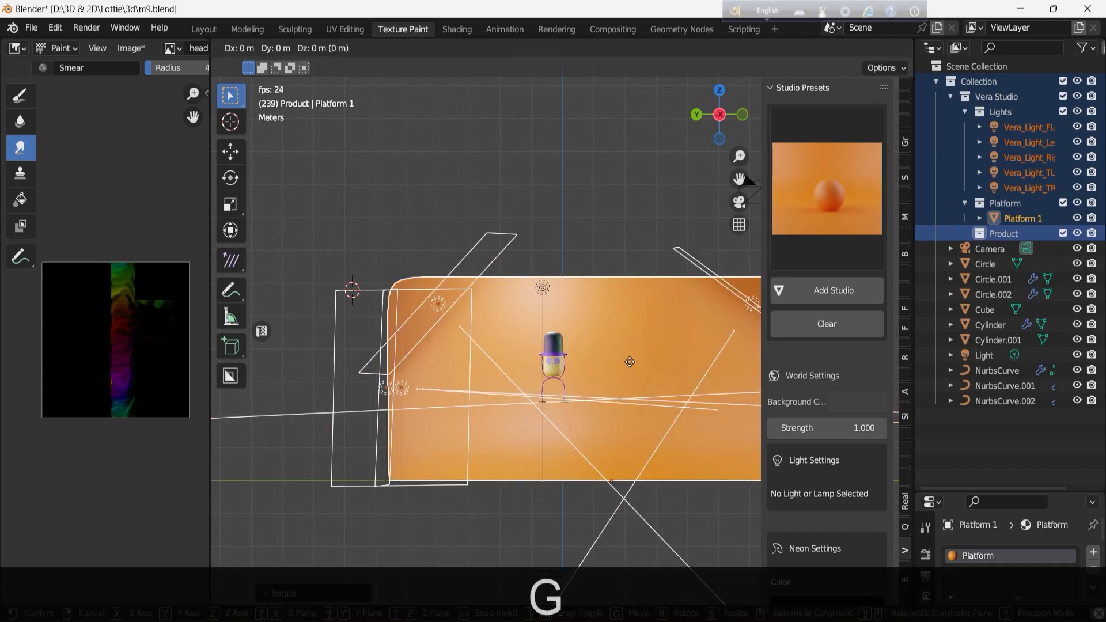
key(z)
click(642, 289)
Shift the studio lights and Platform 1 along Y to position the backdrop behind the character
key(g)
key(y)
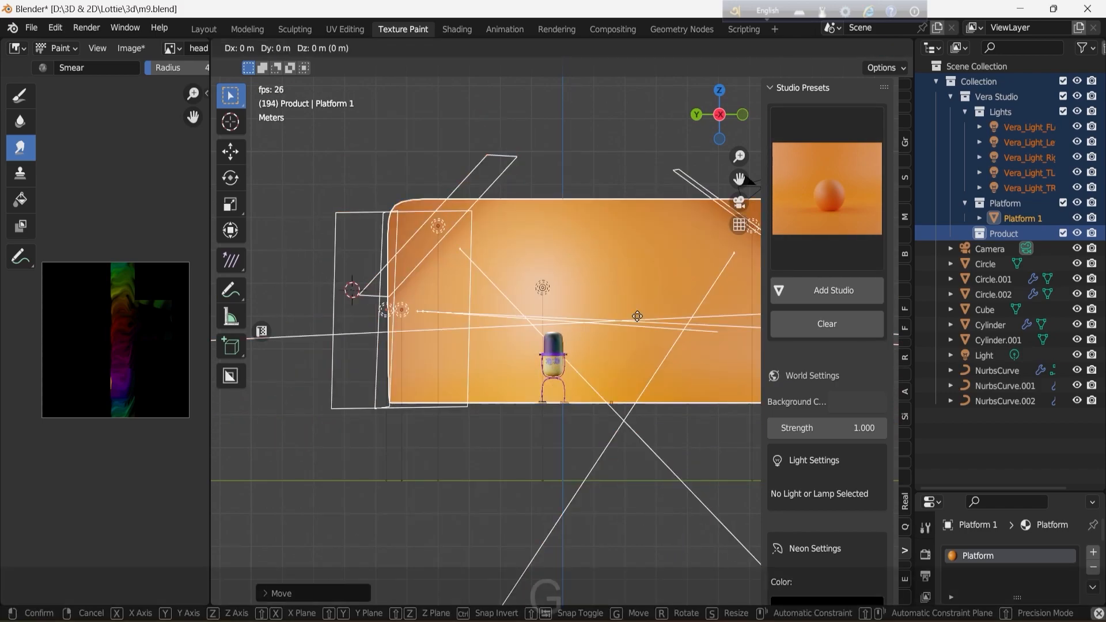
click(593, 314)
Select everything in the Vera Studio collection and scale the lights and platform up around the character
click(719, 115)
scroll(669, 245, down, 3)
click(739, 202)
click(991, 447)
mouse_move(720, 114)
mouse_down()
mouse_move(724, 136)
mouse_move(715, 101)
mouse_up()
scroll(512, 415, down, 3)
click(527, 309)
key(s)
click(553, 197)
scroll(554, 230, down, 4)
drag(381, 190, 687, 242)
click(1003, 235)
shift+click(997, 96)
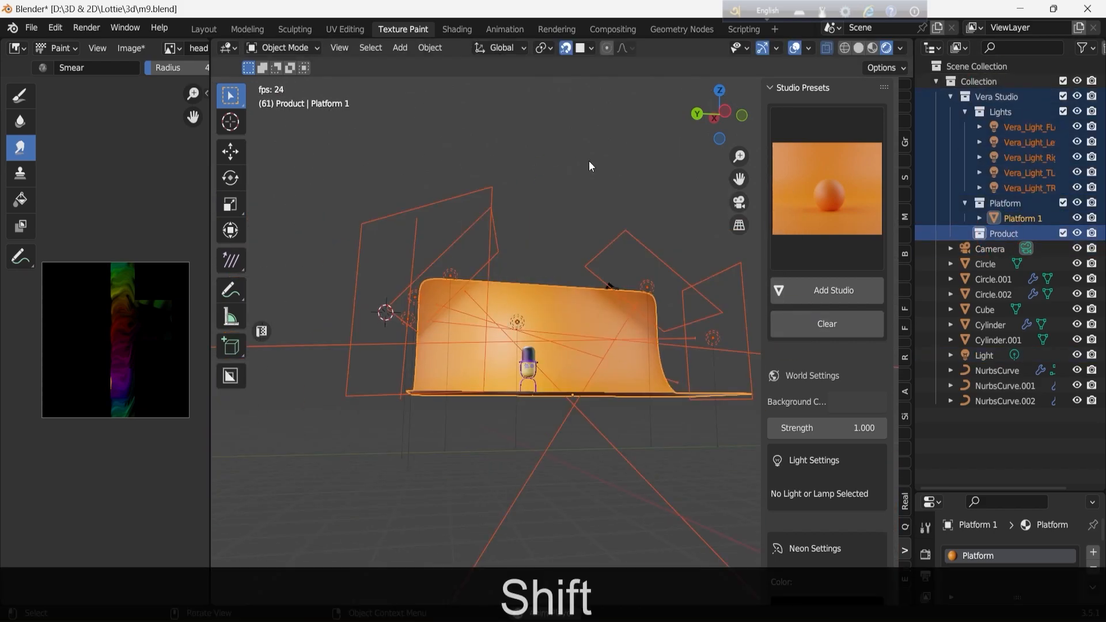
key(s)
click(614, 121)
Reposition the enlarged studio along Z and fine-tune its placement so the floor lies beneath the character's feet
key(g)
key(z)
click(609, 138)
scroll(553, 483, up, 5)
key(g)
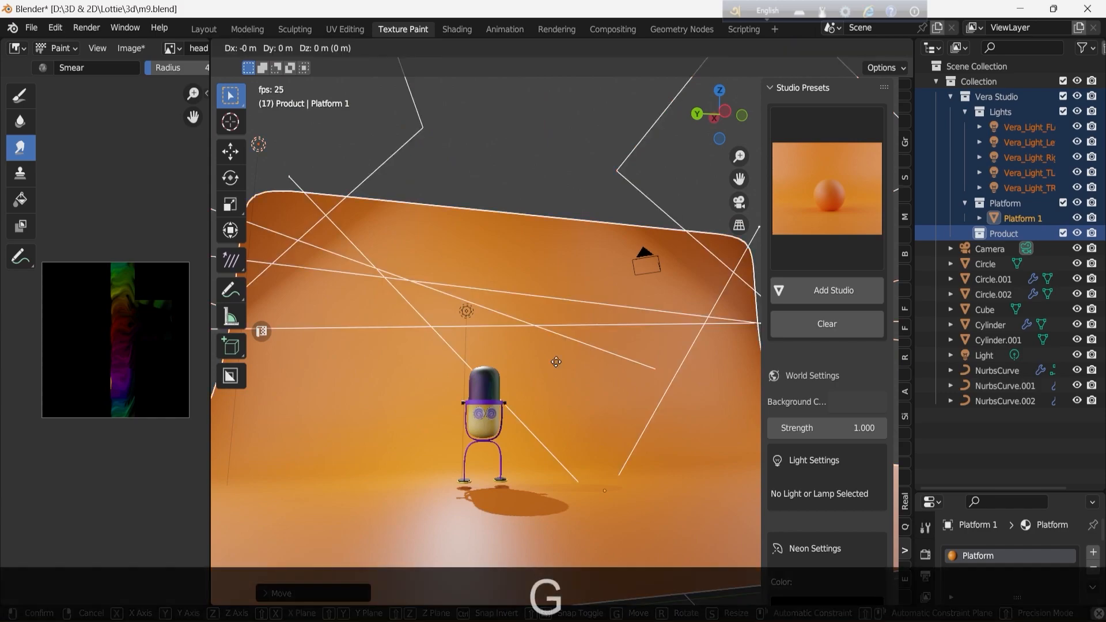
click(558, 357)
click(663, 191)
Select the camera and move it out in front of the character and the studio backdrop
click(990, 249)
scroll(663, 190, down, 6)
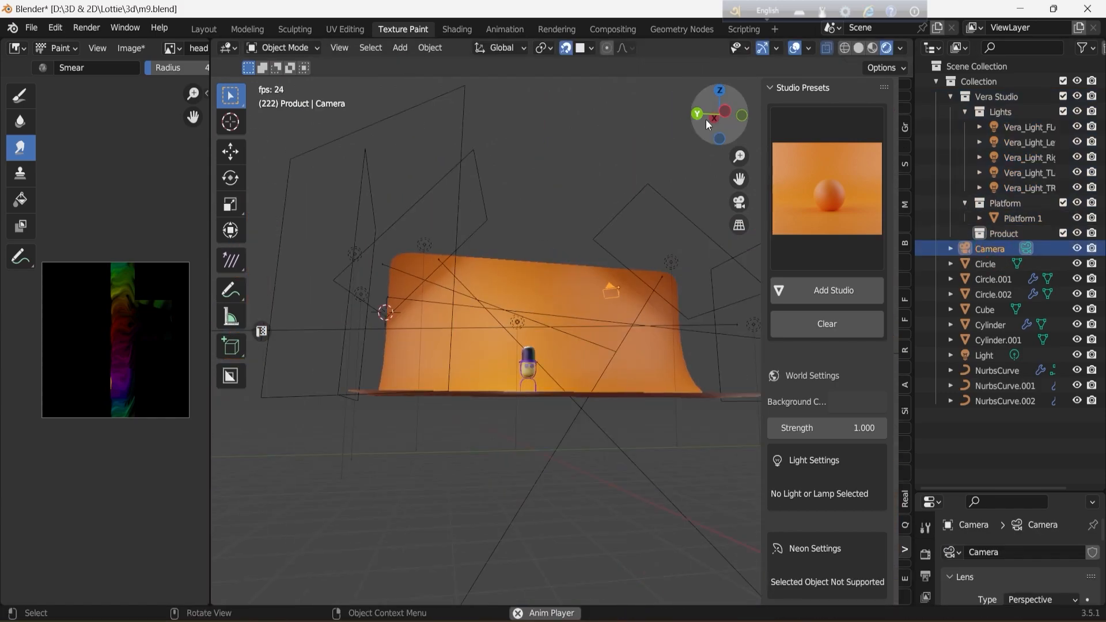
drag(710, 124, 789, 164)
key(g)
click(691, 234)
drag(717, 124, 612, 77)
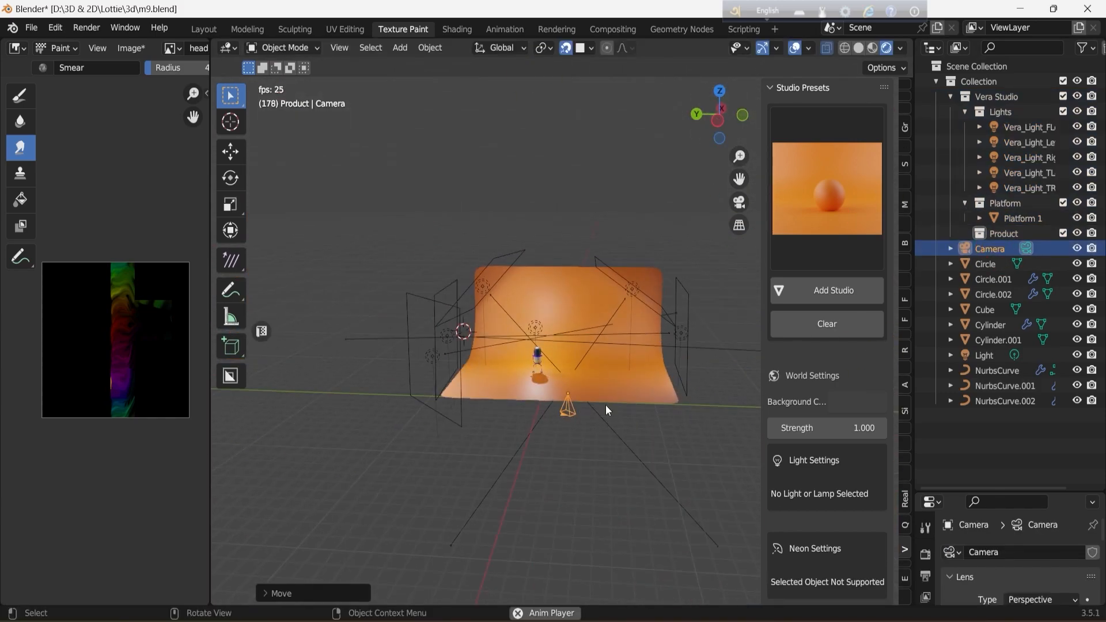
key(g)
click(578, 408)
Display the camera's transform values, rotate it toward the character from the side, and look through it
click(905, 85)
click(663, 185)
click(743, 114)
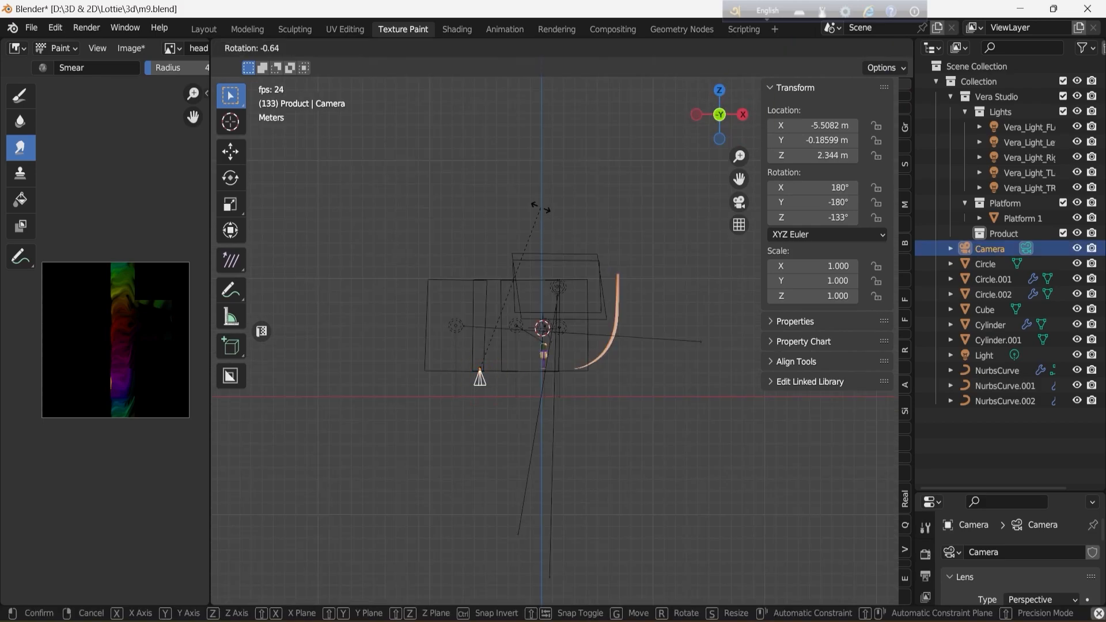
key(r)
click(403, 358)
click(740, 202)
Set the camera's Y rotation to 0° and its Z rotation to -90°
mouse_move(831, 217)
mouse_down()
mouse_move(865, 218)
mouse_move(848, 189)
mouse_move(828, 217)
mouse_up()
click(818, 203)
text(0)
key(Return)
double_click(839, 217)
key(BackSpace)
key(BackSpace)
key(BackSpace)
key(BackSpace)
key(BackSpace)
key(BackSpace)
key(BackSpace)
text(0)
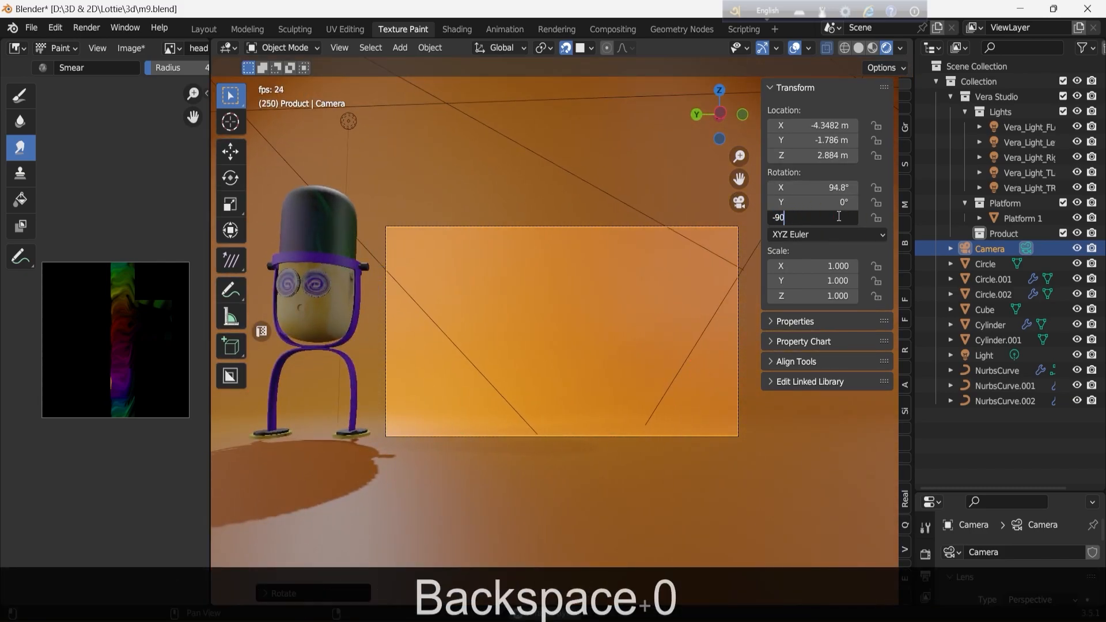
key(Return)
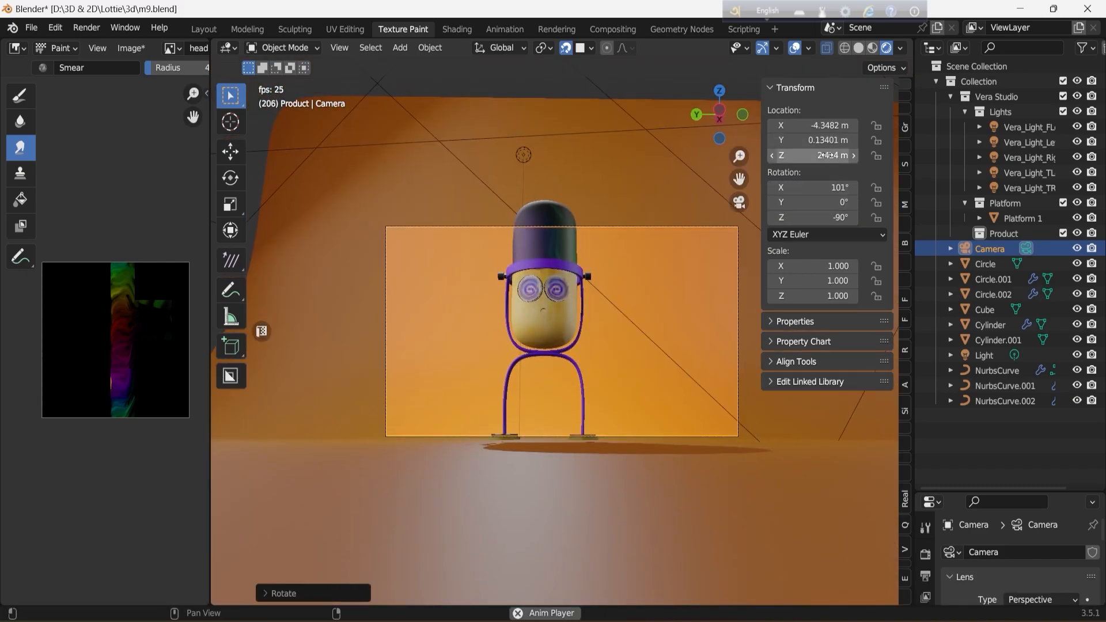
Frame the character with camera location X -7.2982 m, Z 2.494 m and X rotation 98.8°, and hide the viewport overlays
drag(834, 126, 663, 126)
mouse_move(833, 156)
mouse_down()
mouse_move(836, 187)
mouse_move(828, 155)
mouse_up()
drag(835, 188, 832, 188)
drag(833, 155, 848, 156)
click(796, 47)
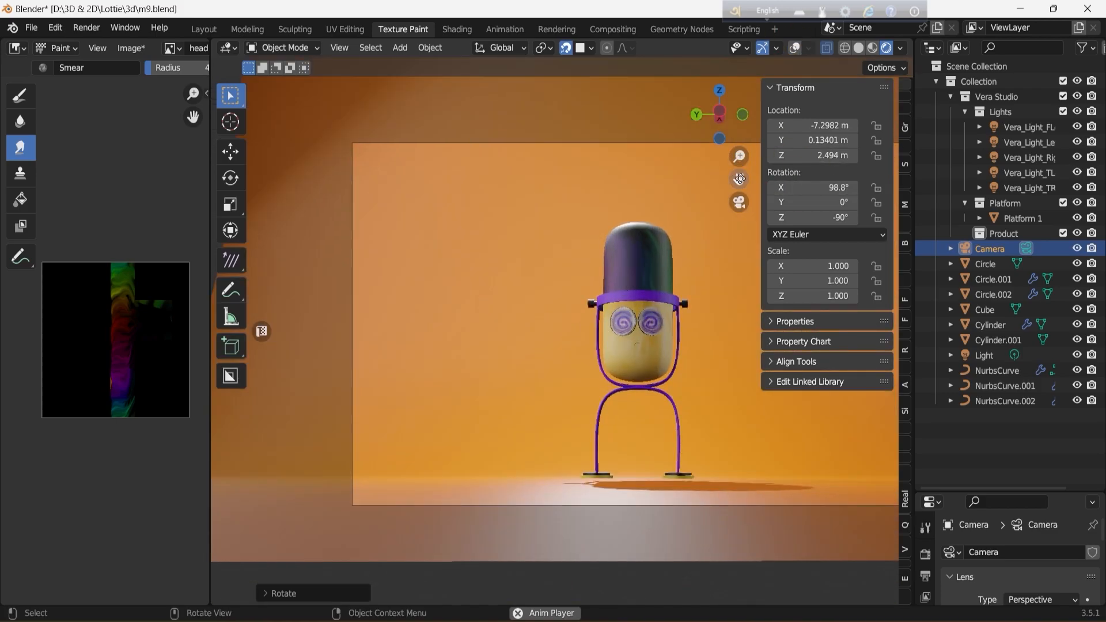
Select the backdrop platform and fine-tune its material's base color to a deep violet
click(666, 264)
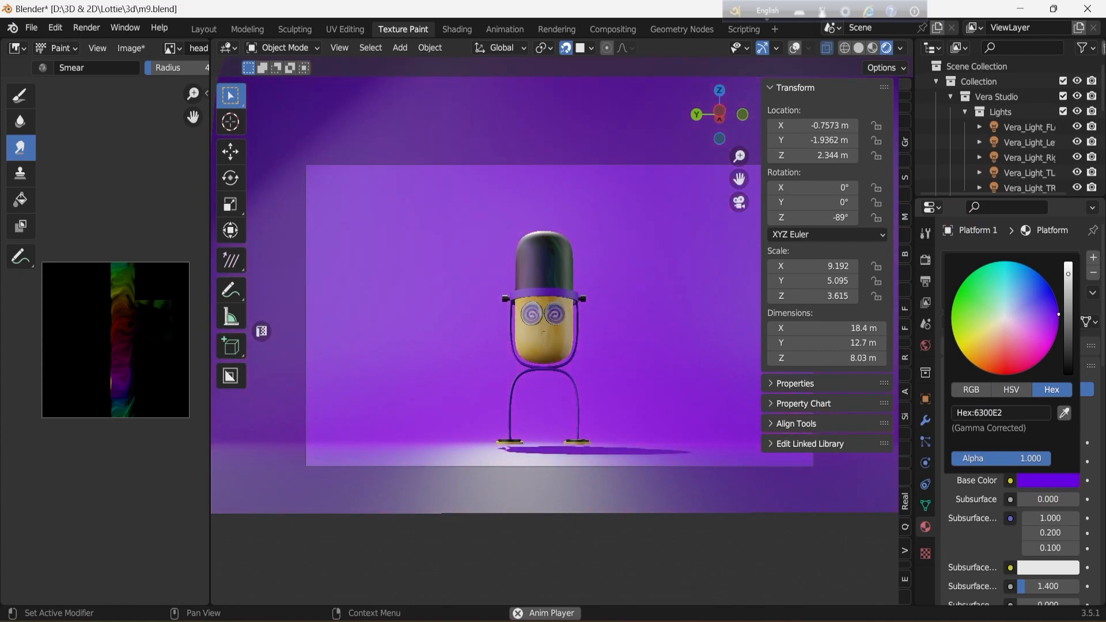
drag(1059, 314, 1069, 263)
mouse_move(1058, 310)
mouse_down()
mouse_move(1056, 301)
mouse_move(1040, 362)
mouse_move(995, 374)
mouse_move(1057, 334)
mouse_move(1059, 312)
mouse_up()
mouse_move(1068, 263)
mouse_down()
mouse_move(1068, 299)
mouse_move(1068, 276)
mouse_up()
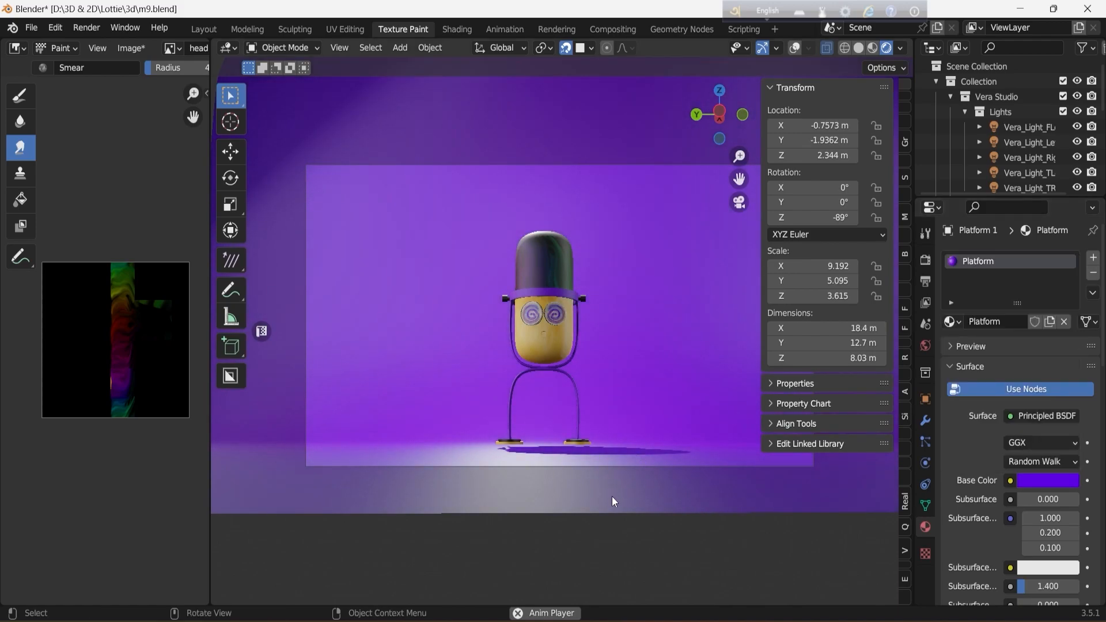
Raise the platform along Z to about 2.373 m so its floor meets the undersides of the character's feet
scroll(615, 500, up, 2)
key(g)
key(x)
right_click(524, 551)
key(g)
key(z)
click(527, 538)
scroll(531, 402, up, 6)
key(g)
key(z)
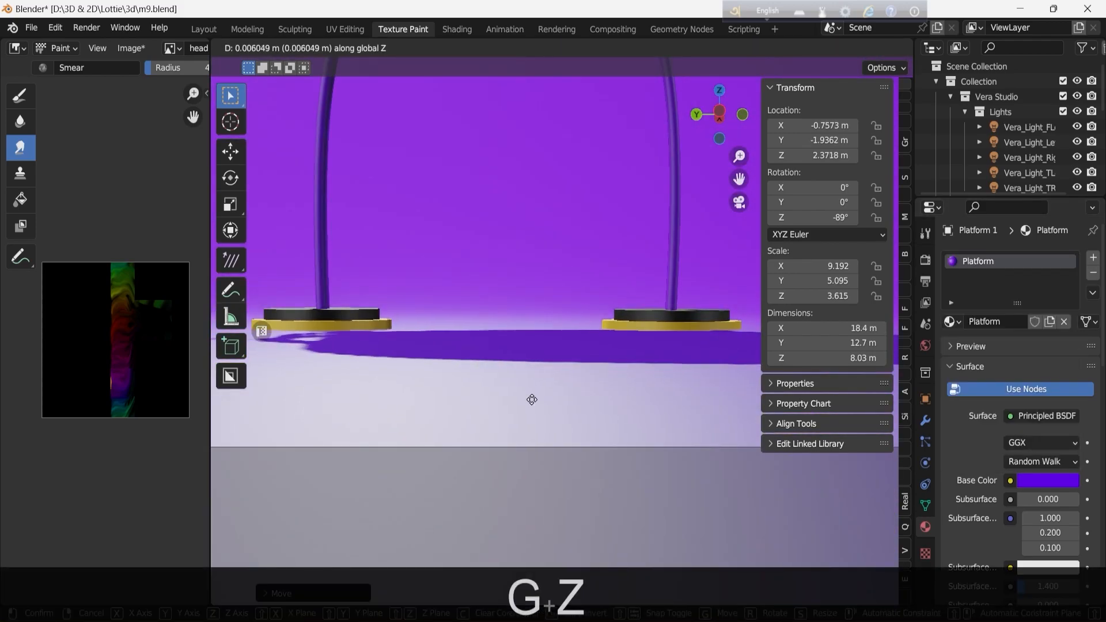
click(531, 401)
Bring the full camera frame back into view and save the Blender file
scroll(535, 495, down, 13)
scroll(520, 489, up, 1)
click(32, 28)
click(52, 131)
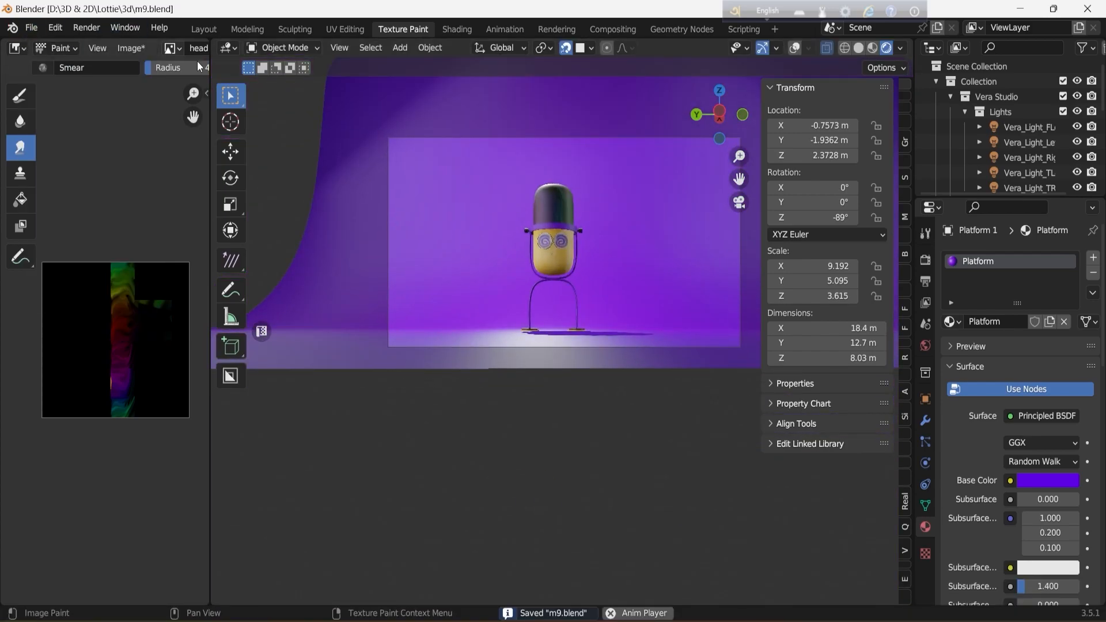
Select the camera, set its Y location to 0.20401 m to centre the character, and save the file again
scroll(1002, 144, down, 5)
click(982, 128)
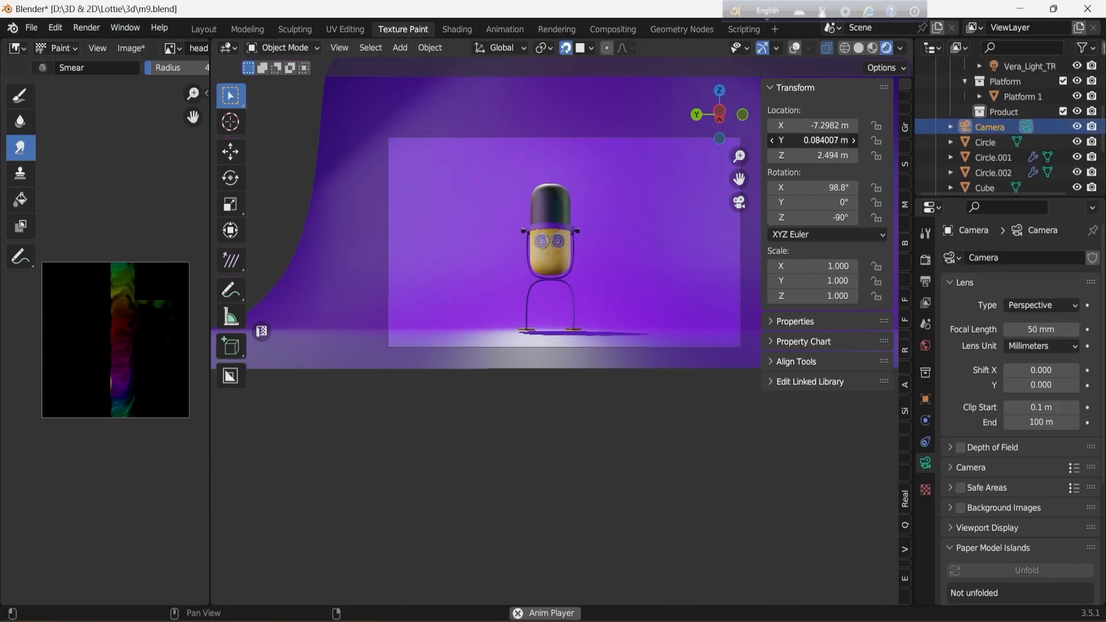
click(31, 28)
click(52, 131)
Render a still image of the violet scene to check it, and close the render result
click(87, 28)
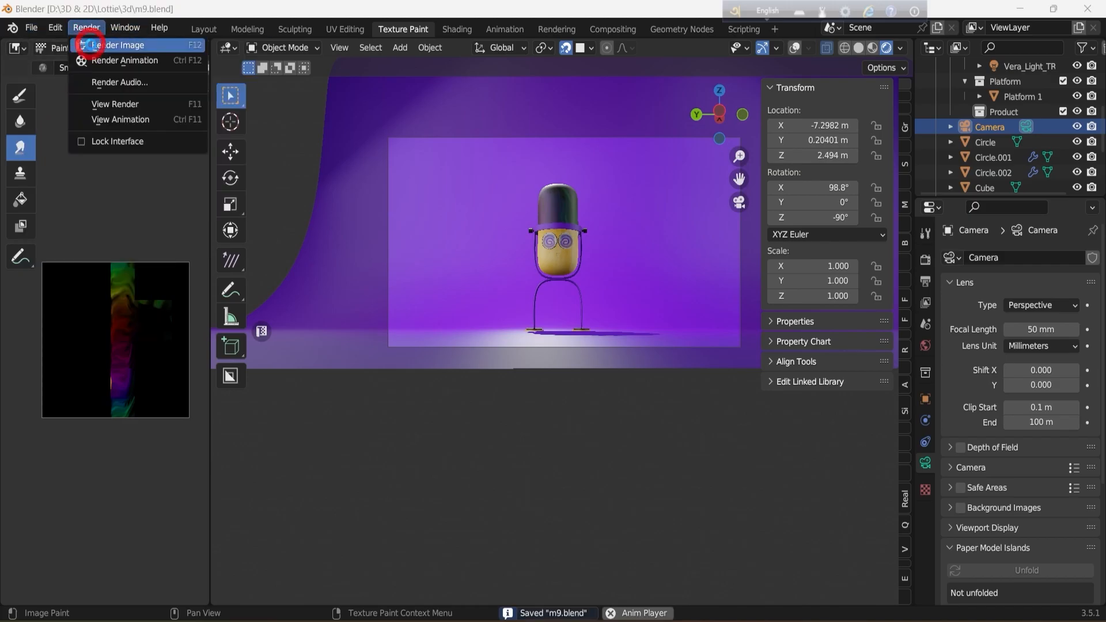
click(115, 42)
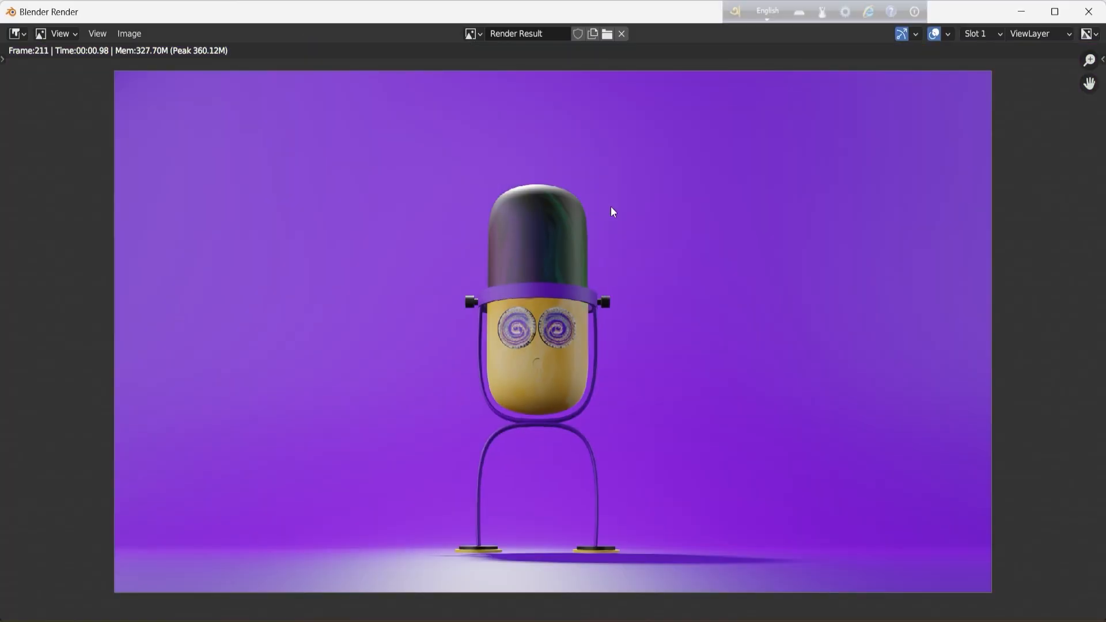
key(Escape)
Switch to the Layout workspace and change the shader editor beneath the viewport into an image editor
scroll(334, 183, up, 4)
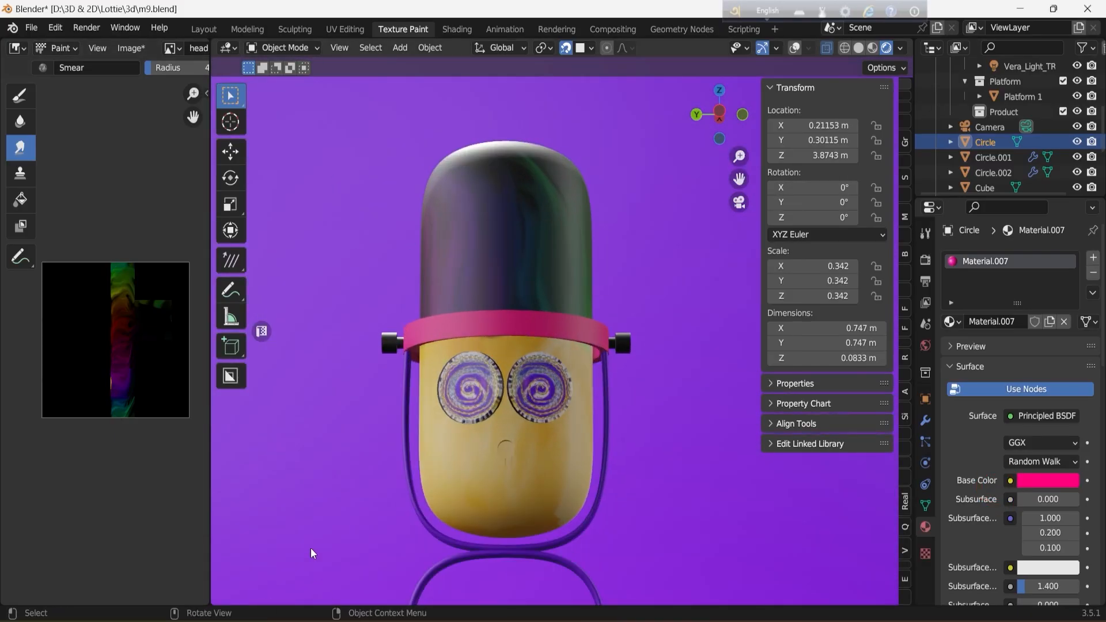
click(204, 29)
scroll(332, 416, up, 3)
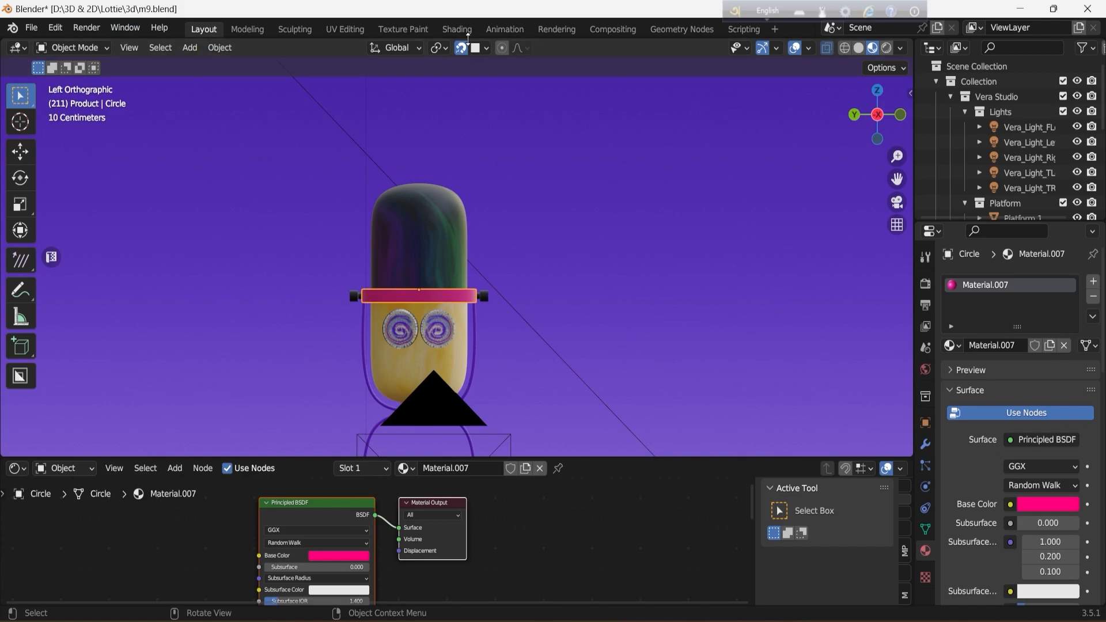
click(403, 29)
click(204, 29)
click(18, 468)
click(70, 331)
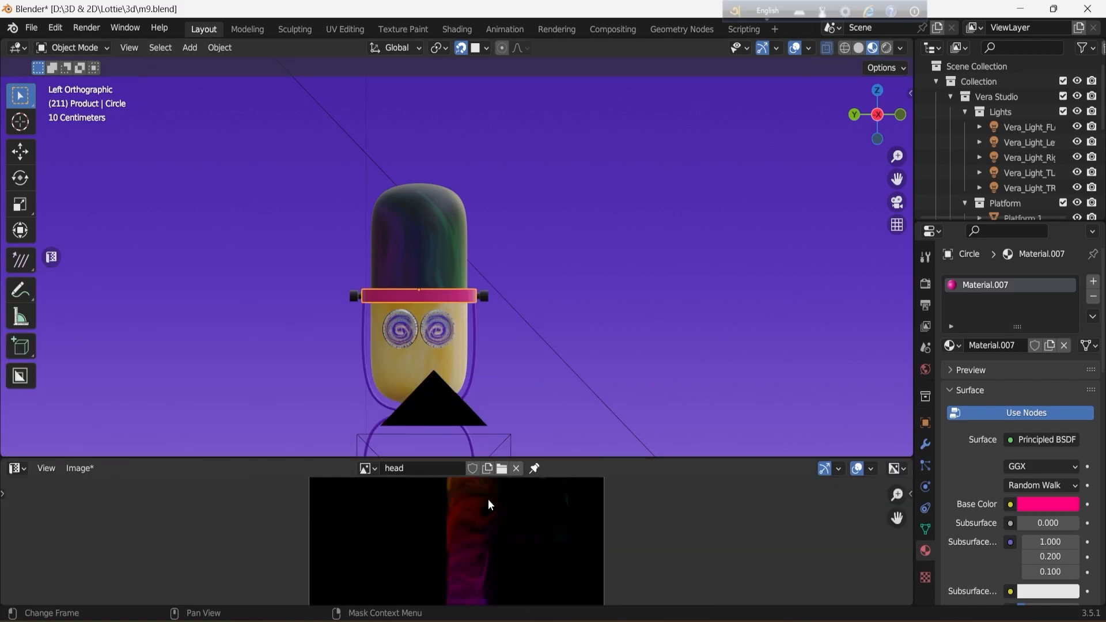
Unlink the head image and set up a new blank image named "band" with a pink-red fill colour
click(516, 469)
click(430, 468)
click(461, 519)
drag(526, 380, 528, 299)
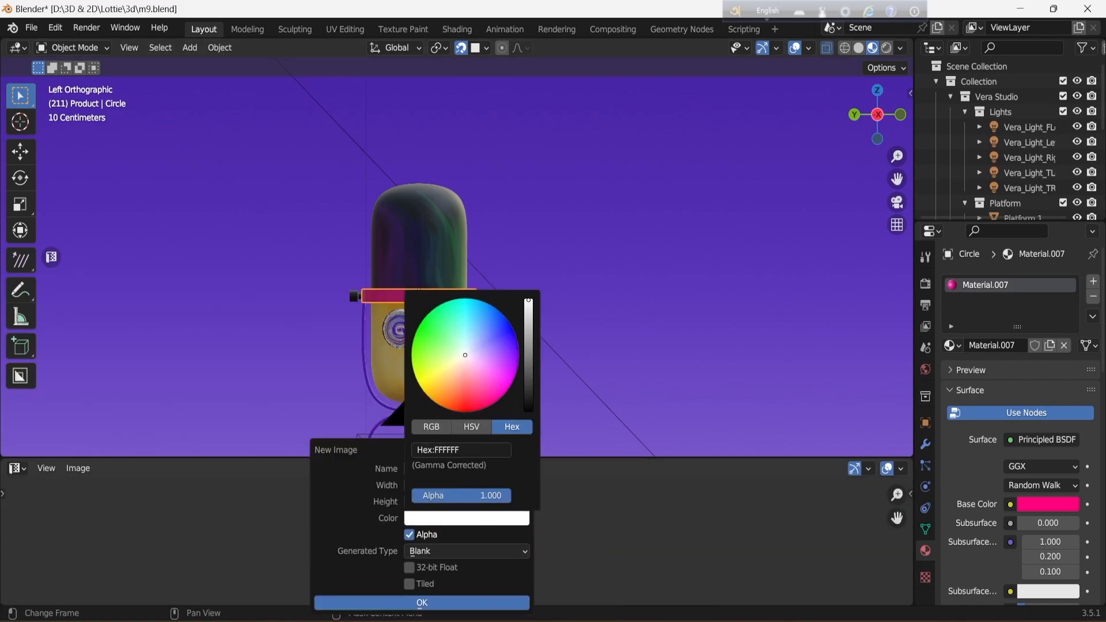
click(461, 469)
text(band)
key(Return)
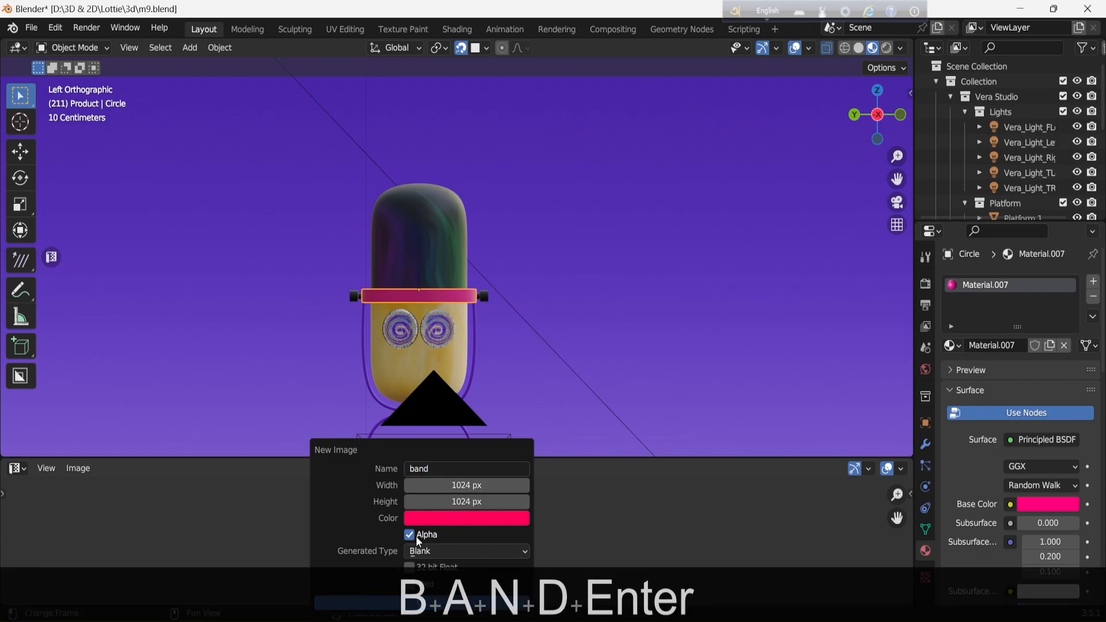